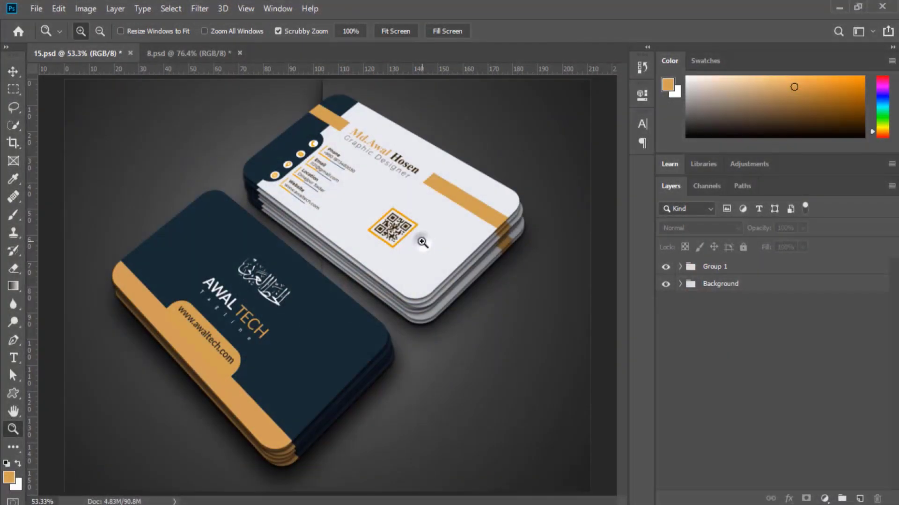
# - Inspect the mockup's QR code and navy AWAL TECH card, then fit the mockup back on screen
pyautogui.click(423, 242)
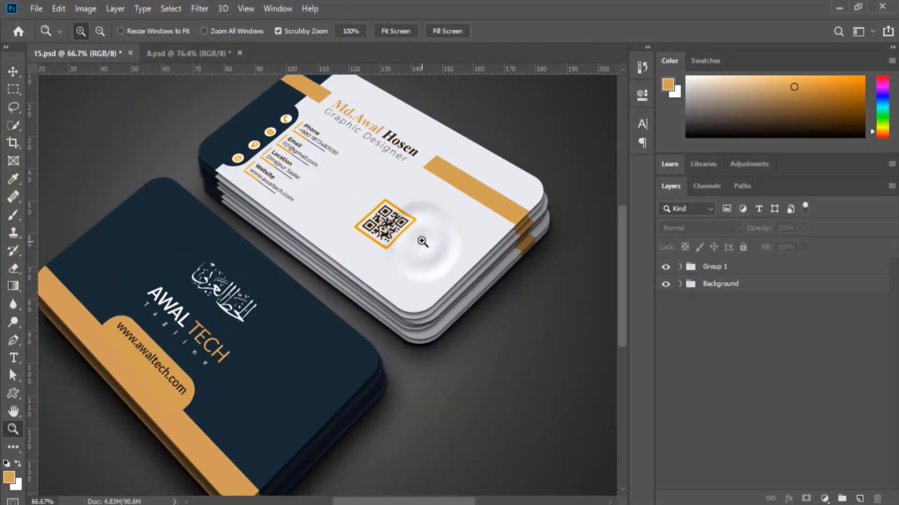
pyautogui.click(439, 223)
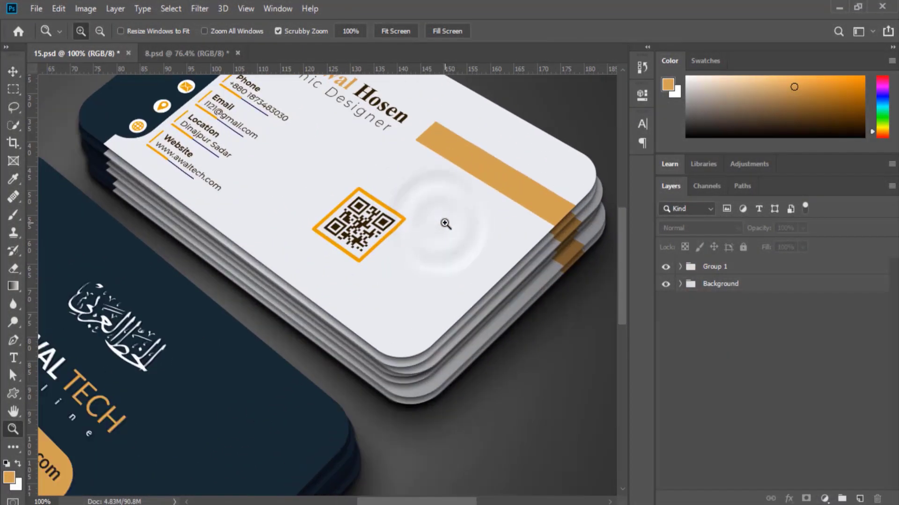
pyautogui.moveTo(454, 193); pyautogui.dragTo(442, 309)
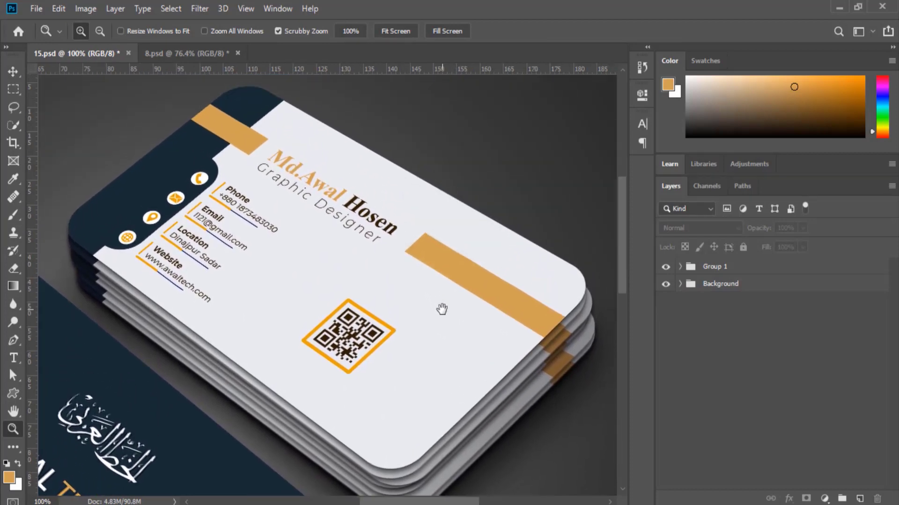
pyautogui.moveTo(302, 385); pyautogui.dragTo(473, 240)
pyautogui.moveTo(366, 329); pyautogui.dragTo(365, 257)
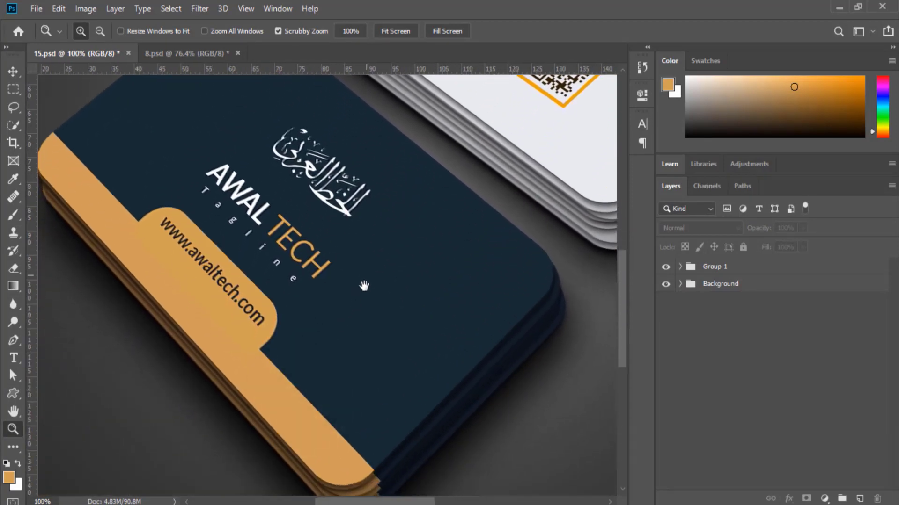
pyautogui.hotkey('ctrl', '0')
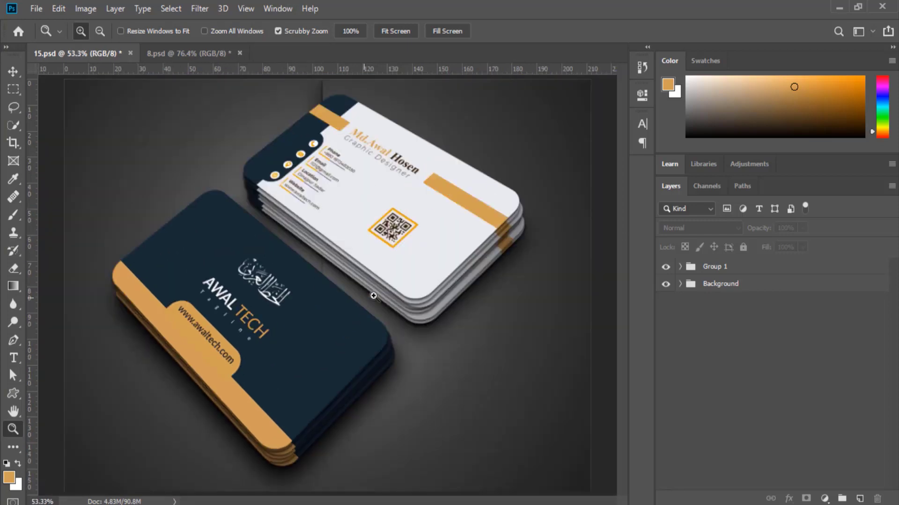
pyautogui.click(13, 71)
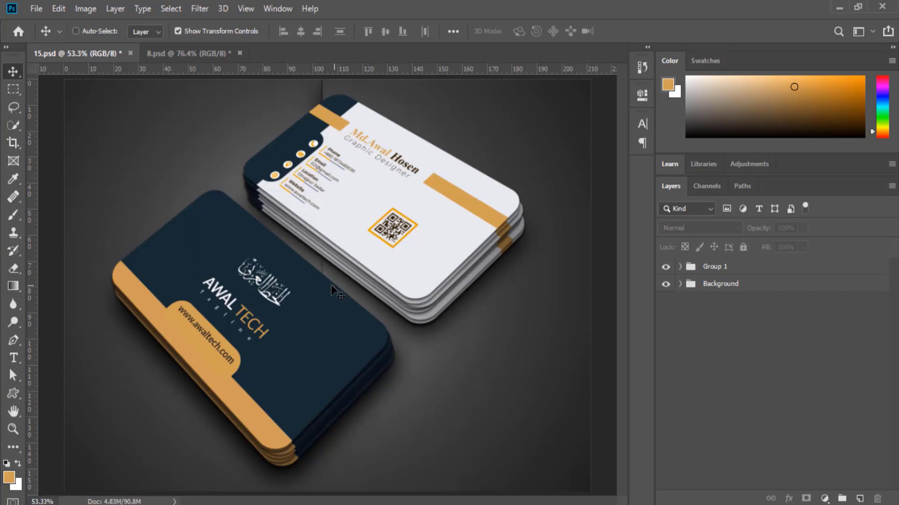
# - Hide the Bach group in 8.psd to reveal the white front design, then return to 15.psd
pyautogui.click(196, 54)
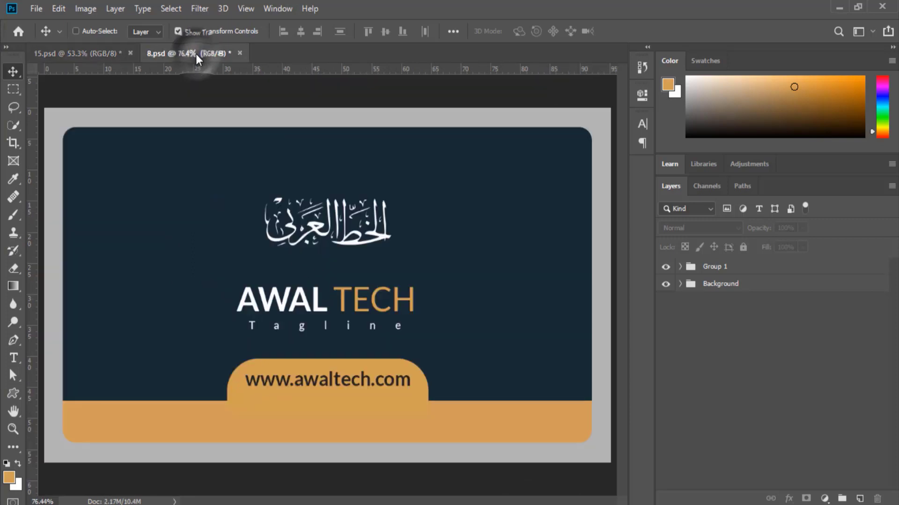
pyautogui.click(74, 52)
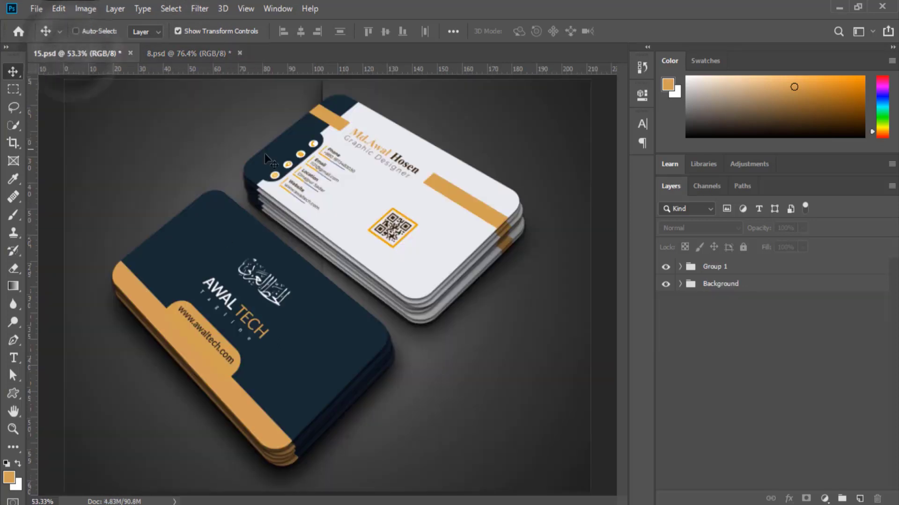
pyautogui.click(184, 54)
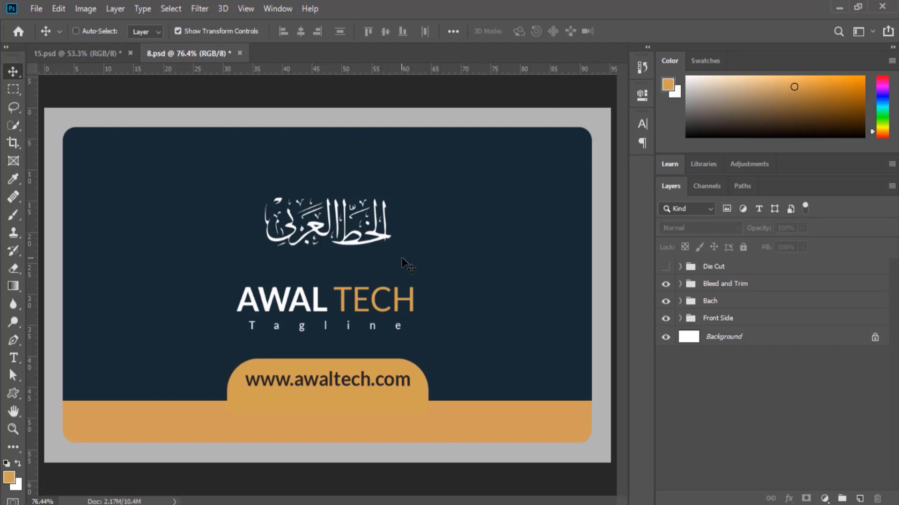
pyautogui.click(665, 301)
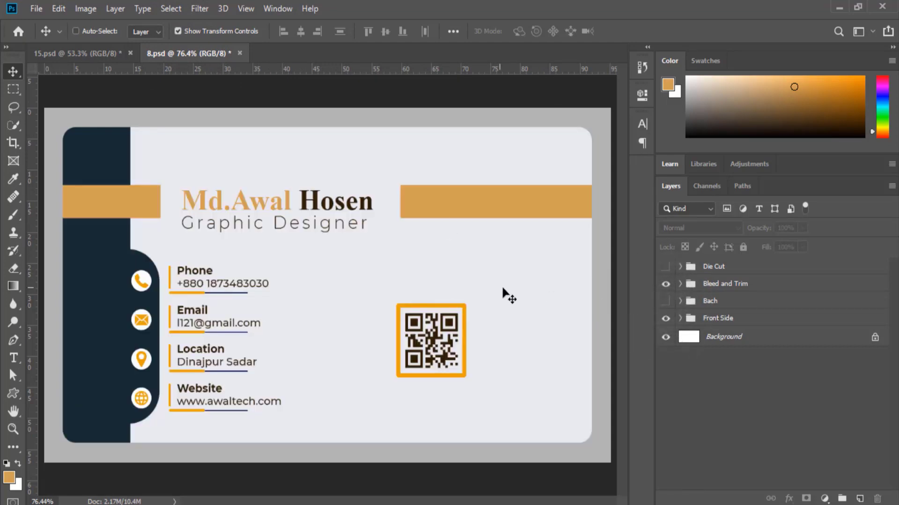
pyautogui.click(111, 55)
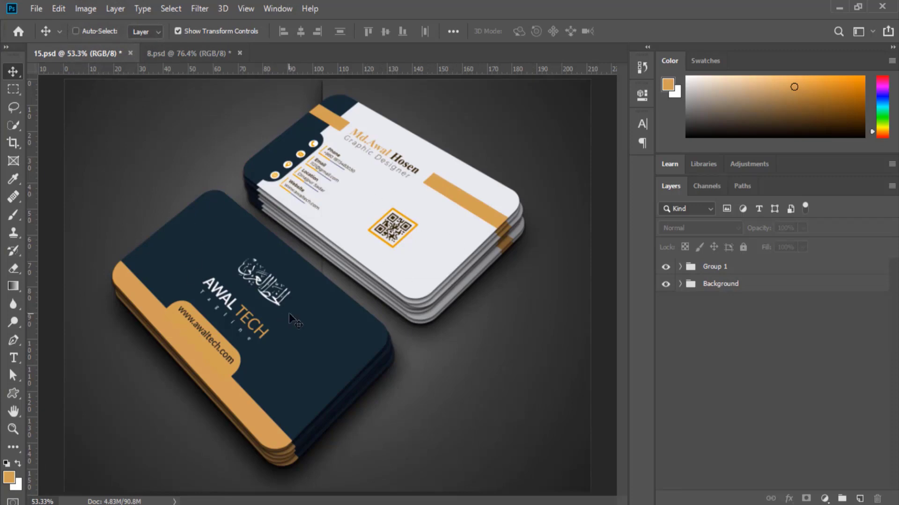
# - Start a new document named Test with its size measured in inches
pyautogui.click(36, 9)
pyautogui.click(46, 23)
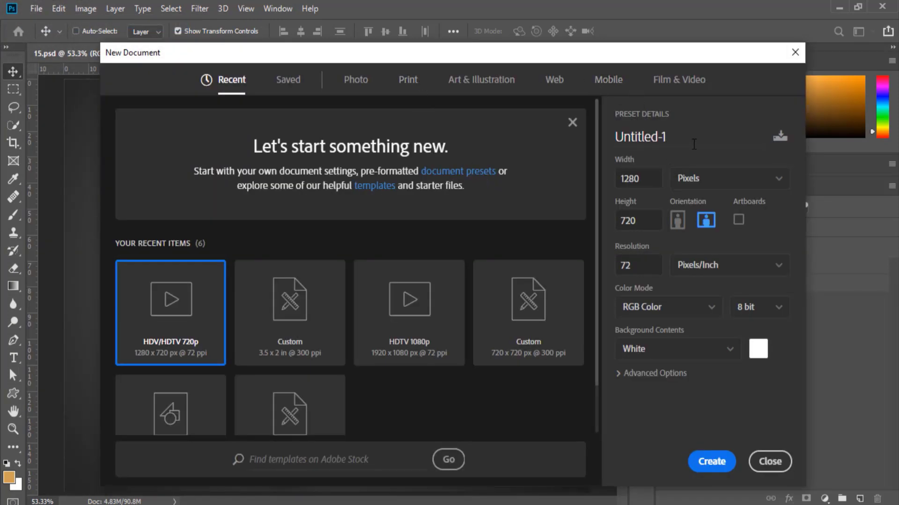
pyautogui.click(680, 136)
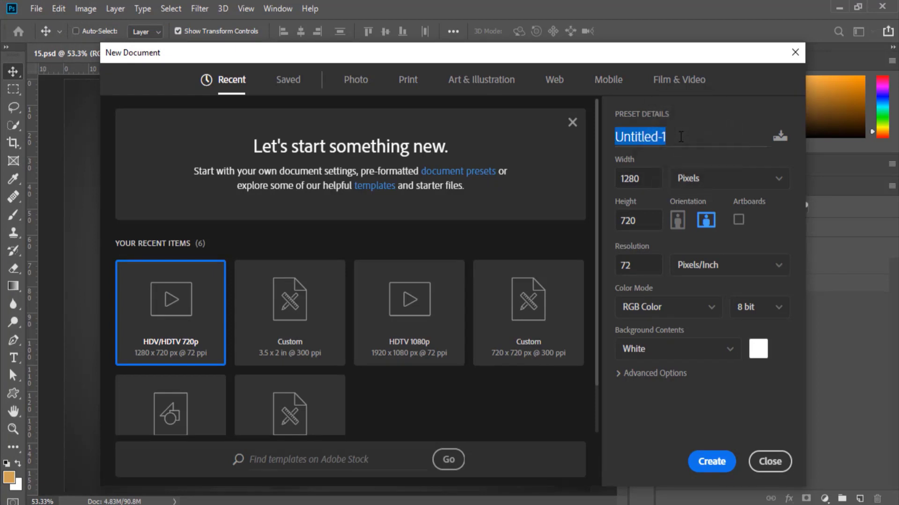
pyautogui.write('Test')
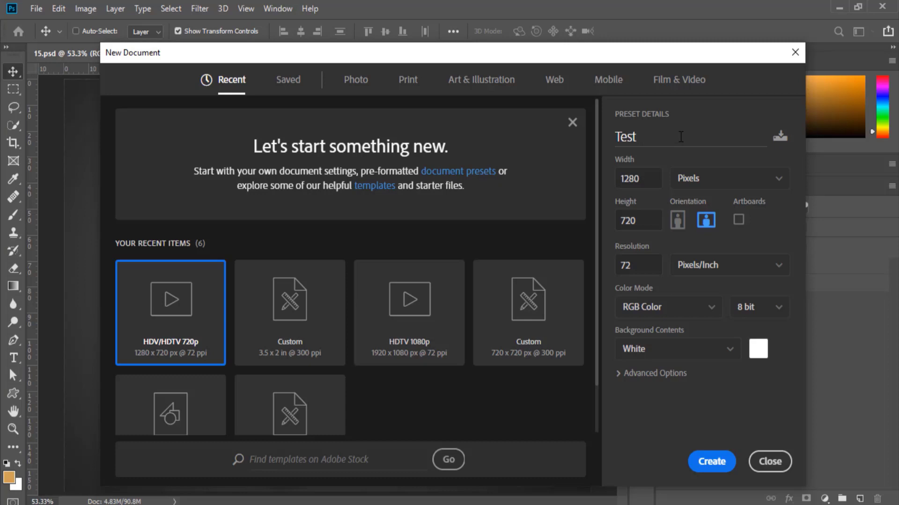
pyautogui.click(707, 186)
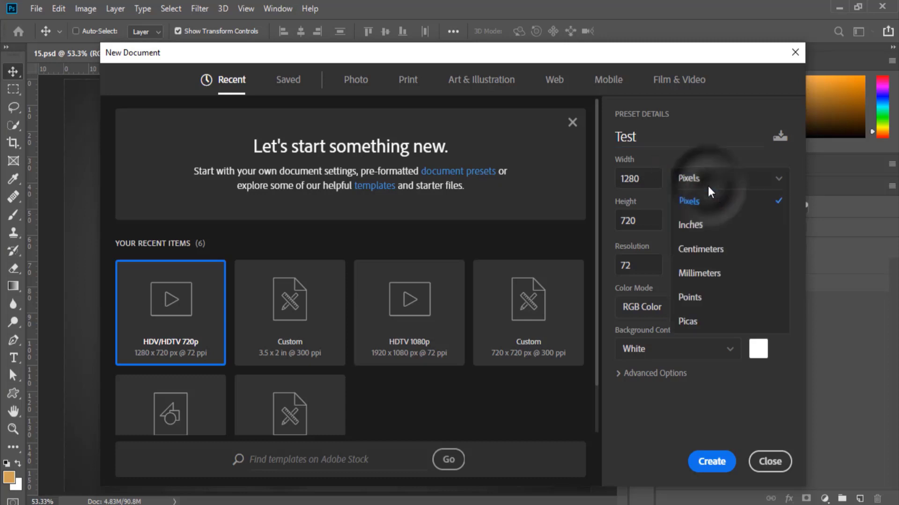
pyautogui.click(704, 227)
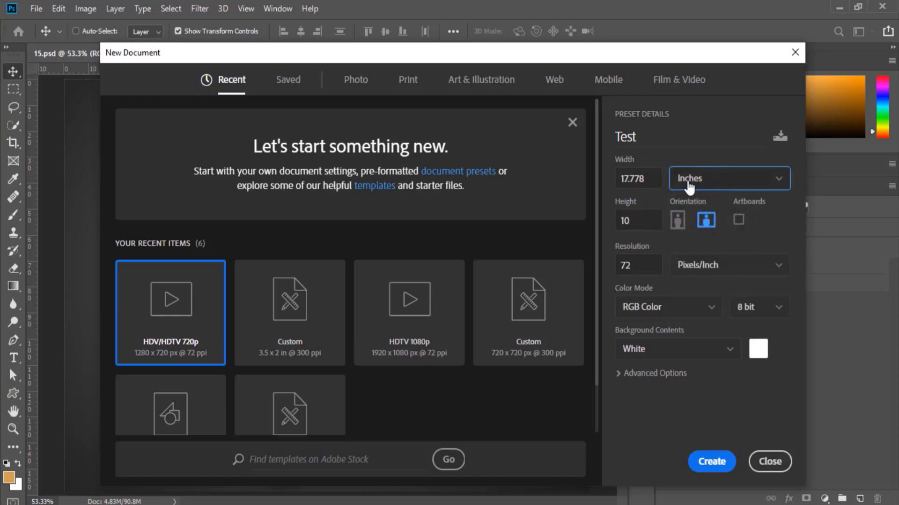
# - Make the Test document 3.5 × 2 inches at 300 ppi in RGB Color
pyautogui.doubleClick(647, 178)
pyautogui.write('3.5')
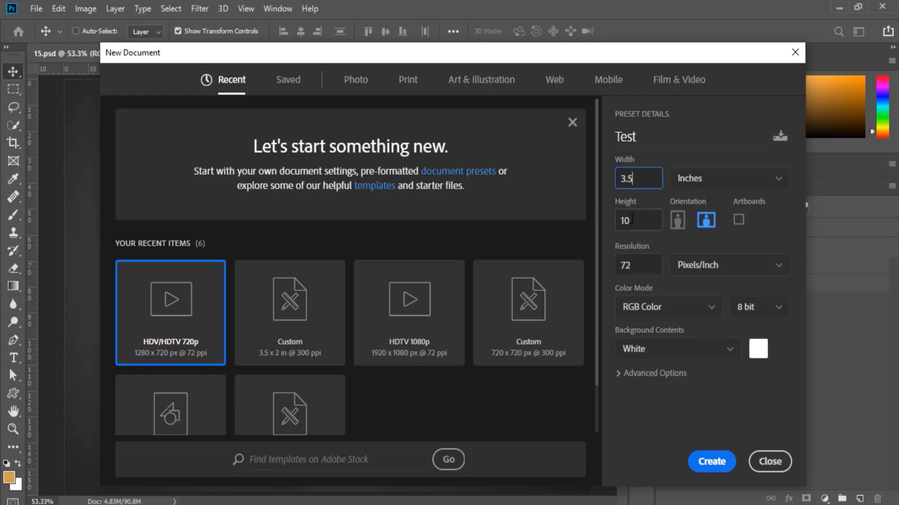
pyautogui.doubleClick(636, 221)
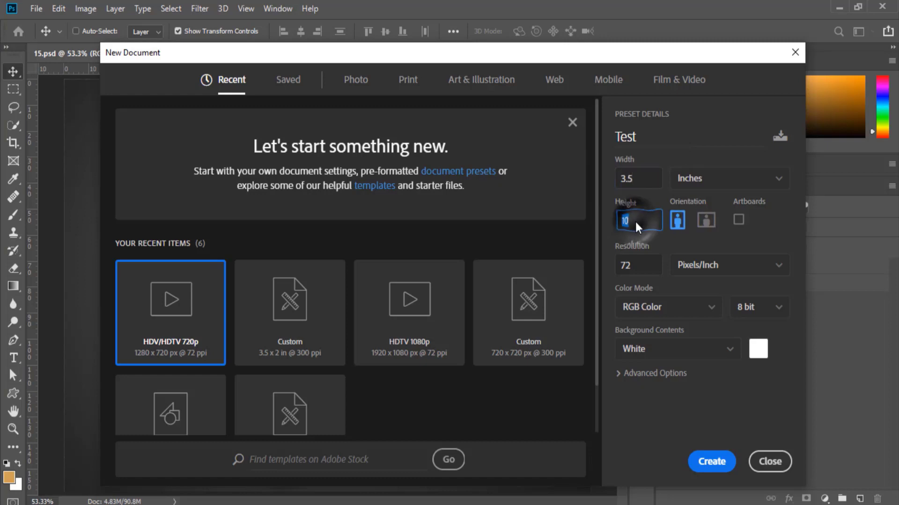
pyautogui.write('2')
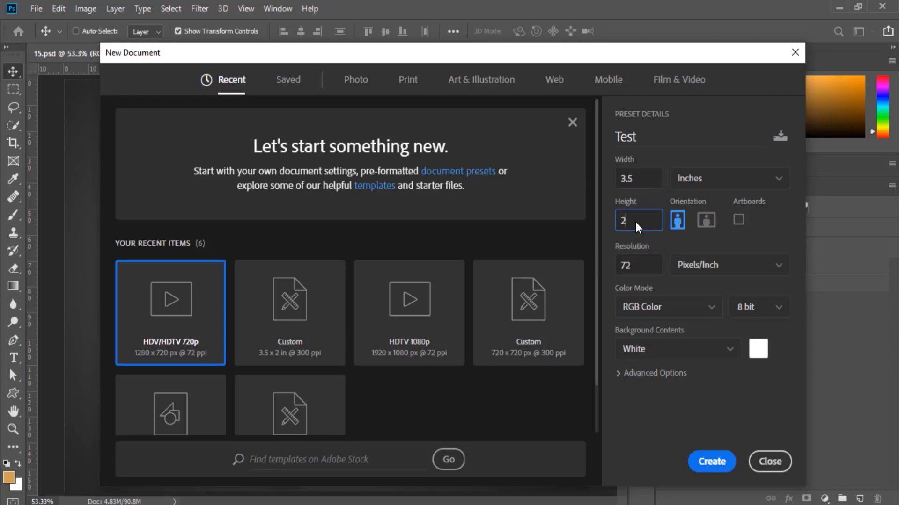
pyautogui.doubleClick(636, 264)
pyautogui.write('300')
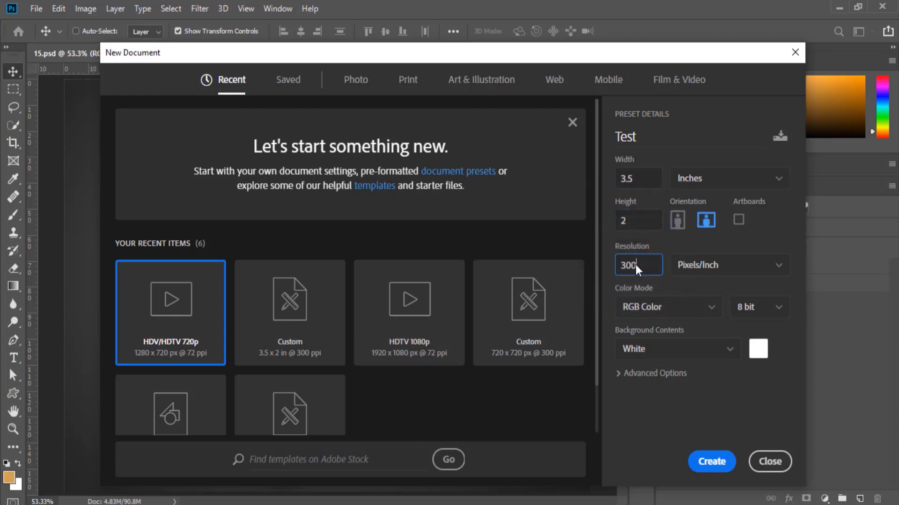
pyautogui.click(682, 308)
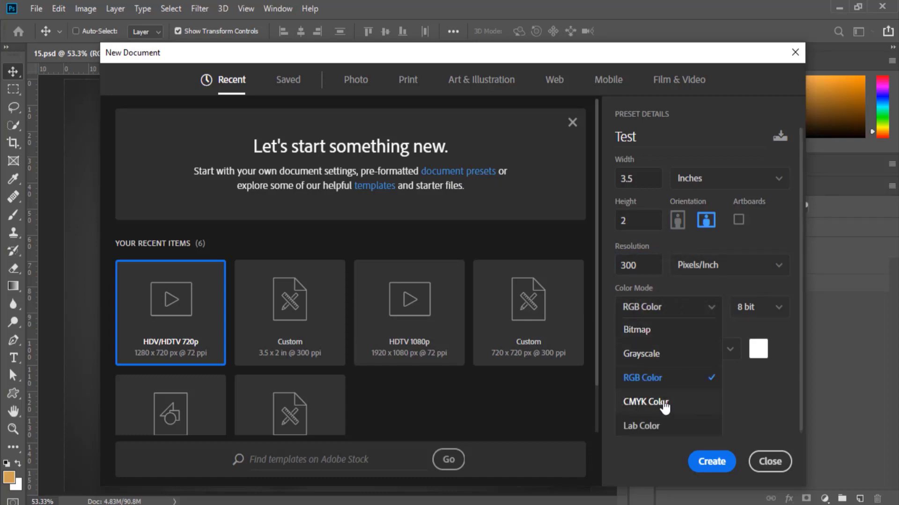
pyautogui.click(636, 379)
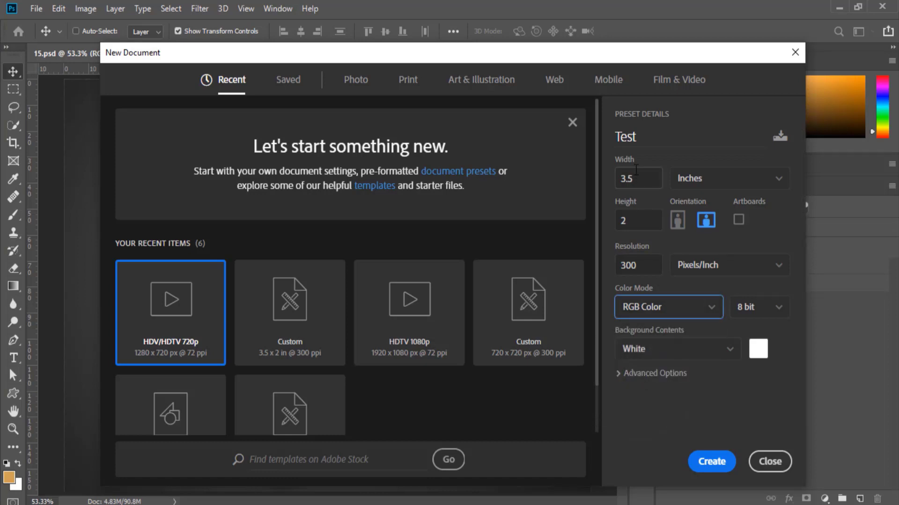
pyautogui.click(650, 308)
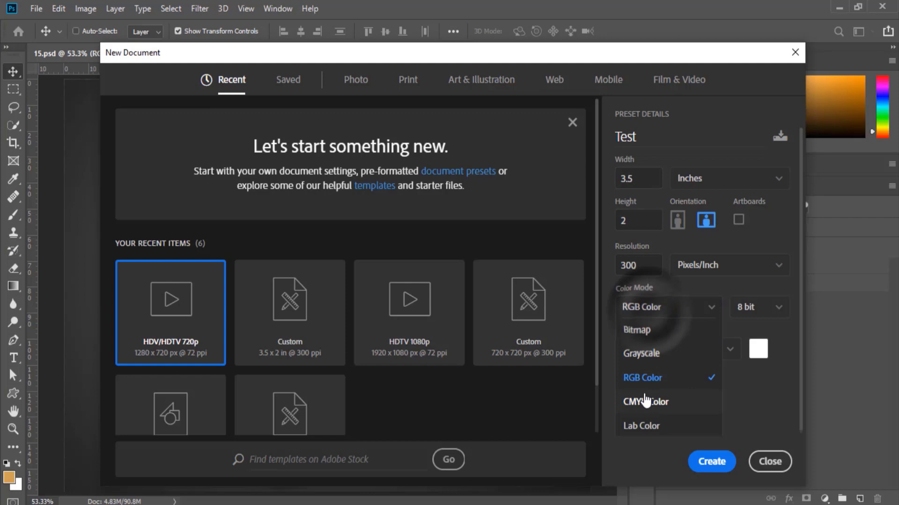
pyautogui.click(757, 385)
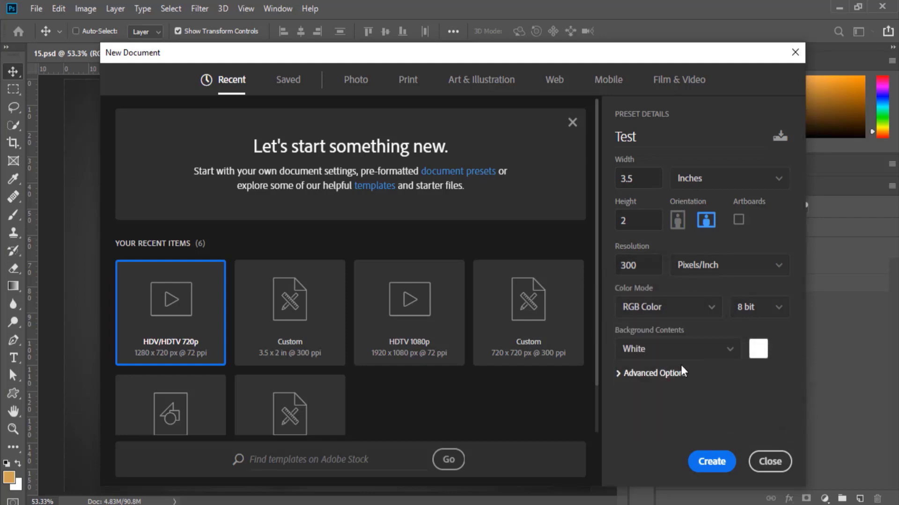
pyautogui.click(711, 462)
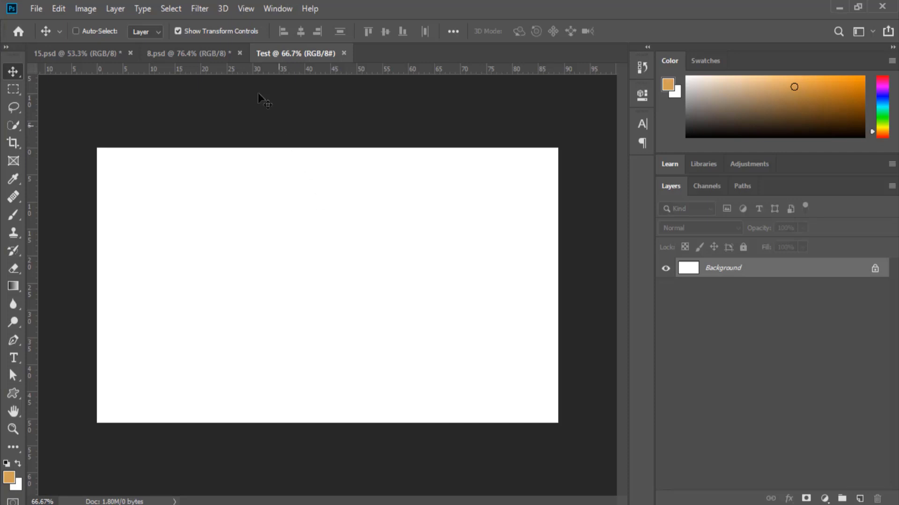
# - Show rulers and drag guides to the top, bottom, right and left edges of the Test canvas
pyautogui.click(246, 6)
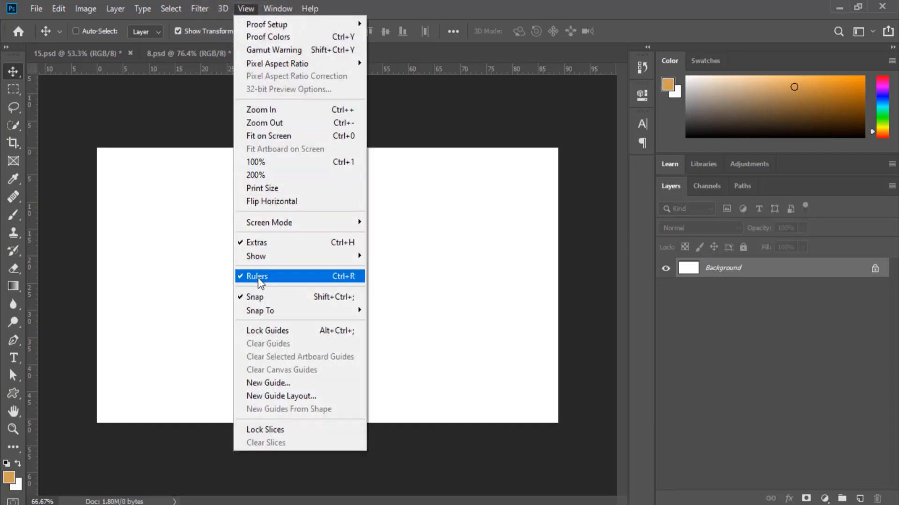
pyautogui.click(408, 64)
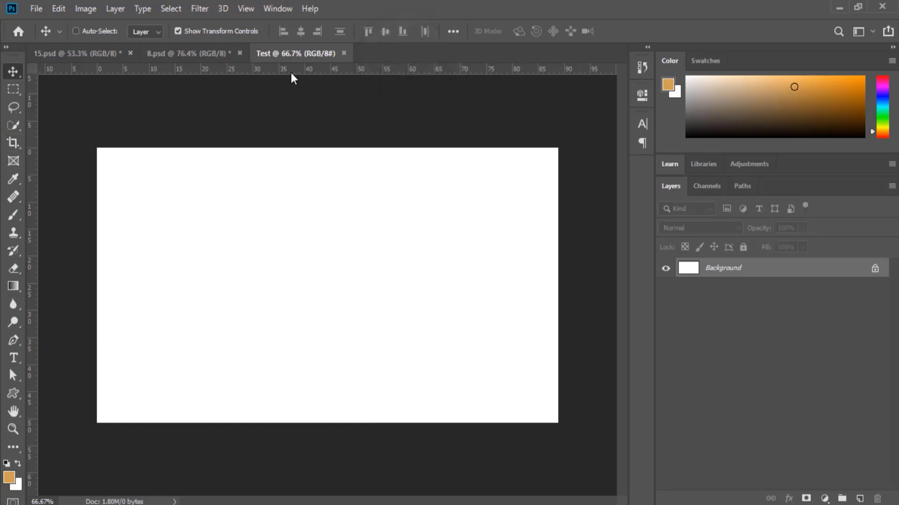
pyautogui.moveTo(291, 70); pyautogui.dragTo(293, 147)
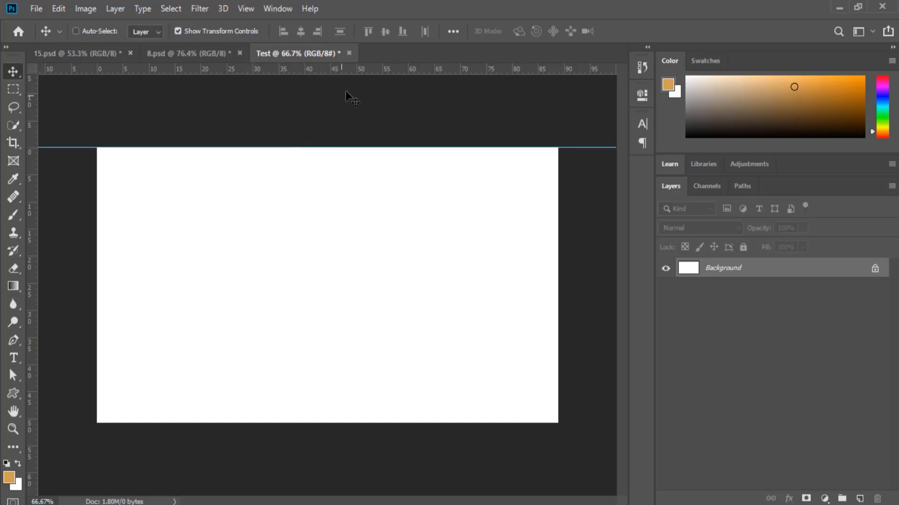
pyautogui.moveTo(352, 75); pyautogui.dragTo(356, 423)
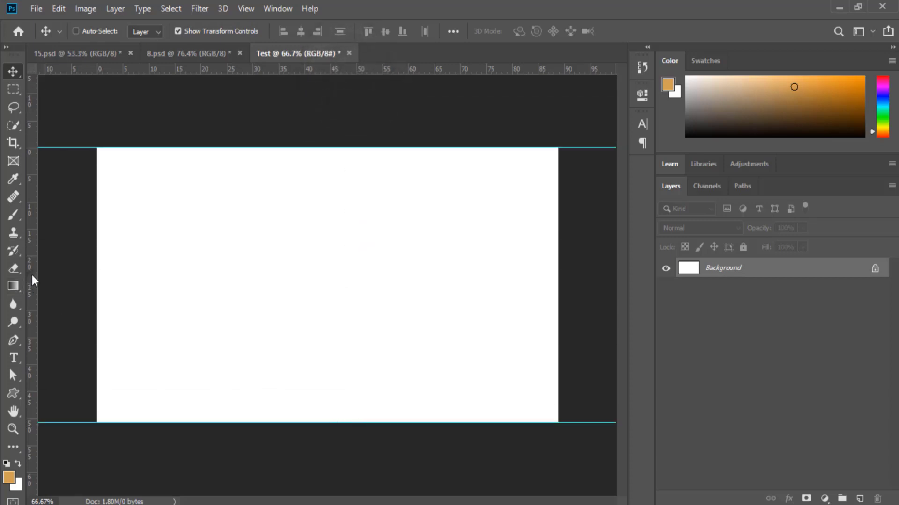
pyautogui.moveTo(32, 274); pyautogui.dragTo(558, 275)
pyautogui.moveTo(31, 242); pyautogui.dragTo(96, 242)
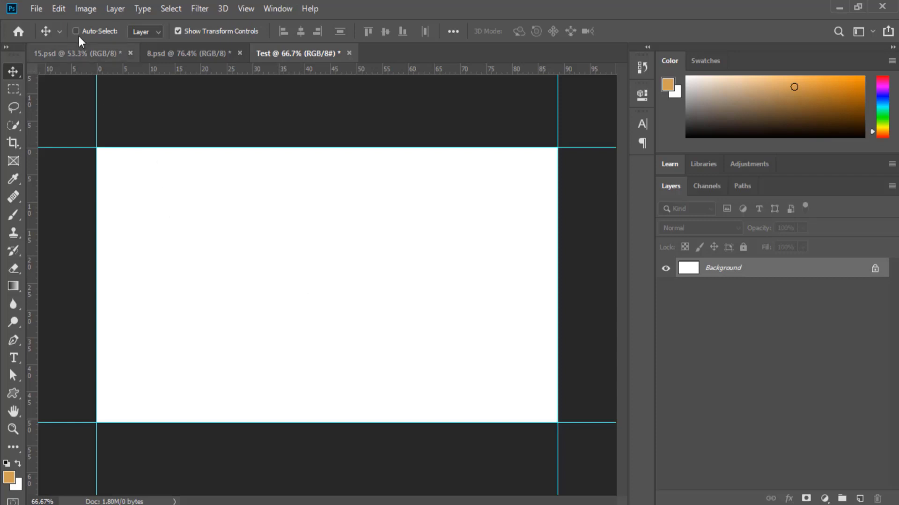
# - Resize the canvas by -0.25 inch in width and height, accepting the clipping
pyautogui.click(85, 8)
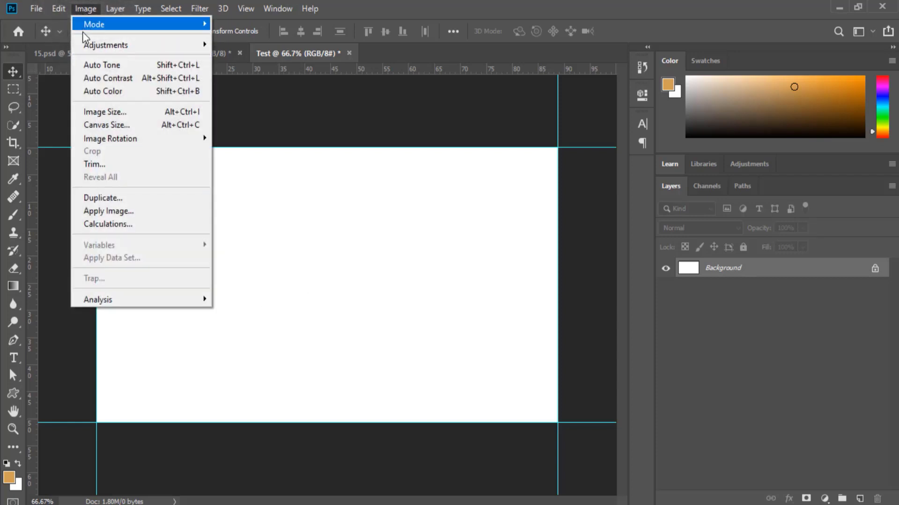
pyautogui.click(139, 127)
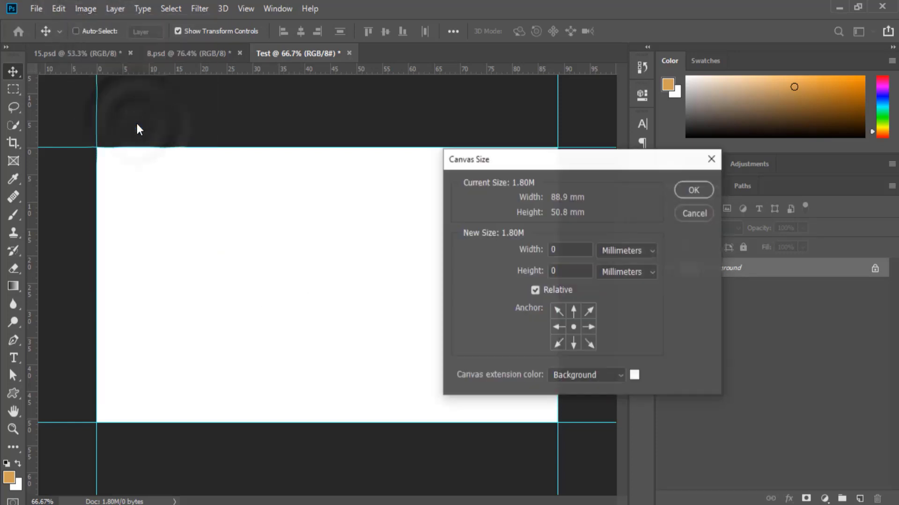
pyautogui.click(653, 252)
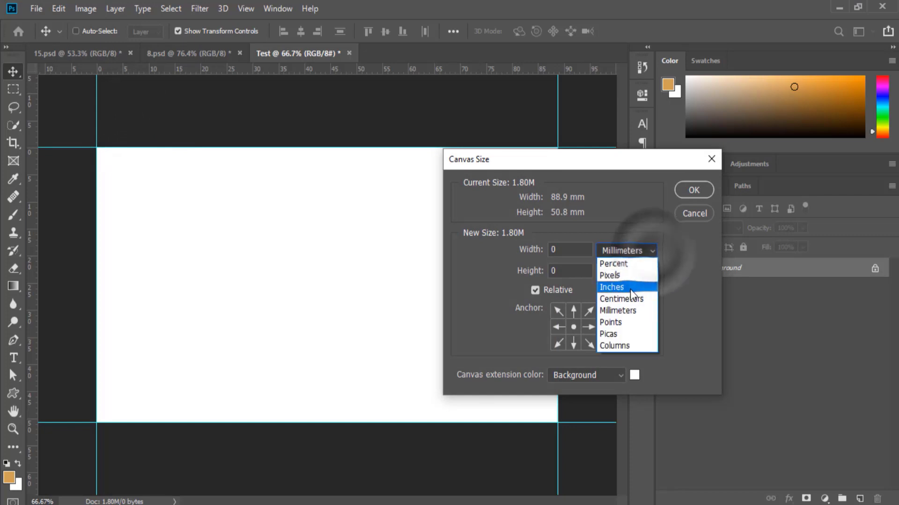
pyautogui.click(628, 255)
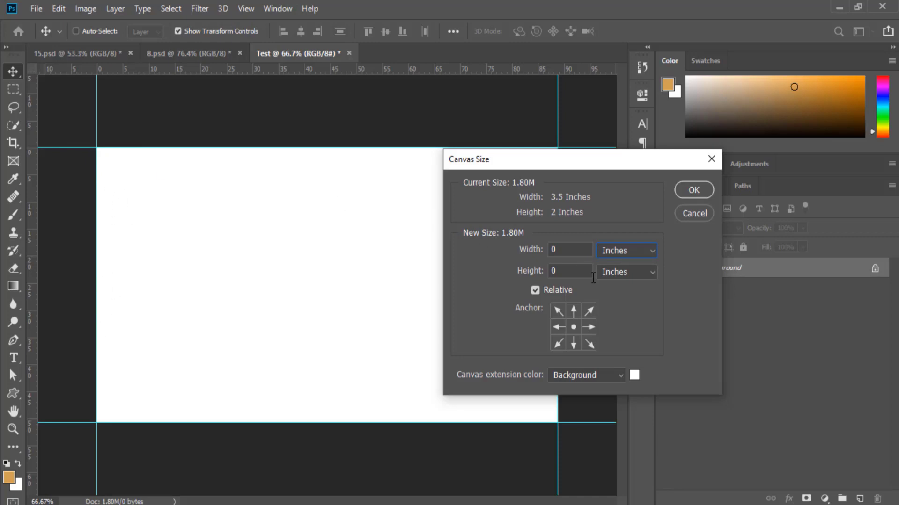
pyautogui.doubleClick(570, 249)
pyautogui.write('-0.25')
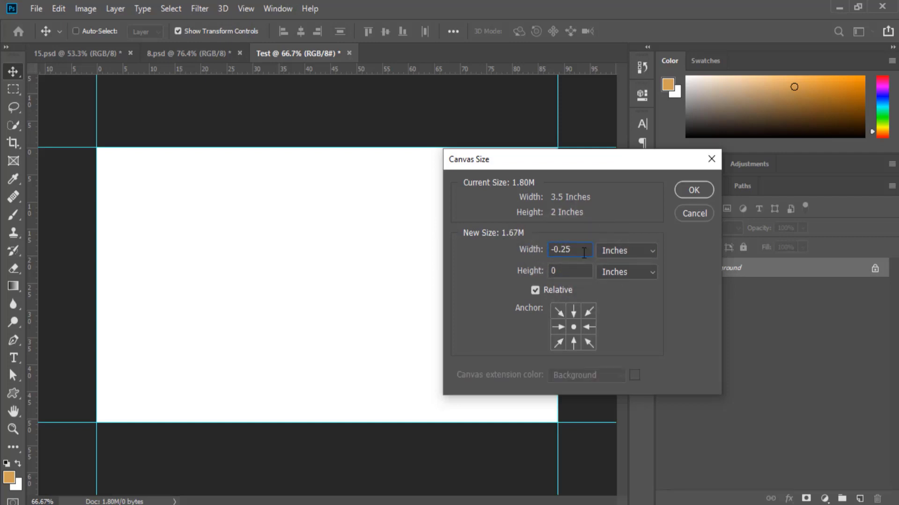
pyautogui.doubleClick(572, 271)
pyautogui.write('-0.25')
pyautogui.click(701, 188)
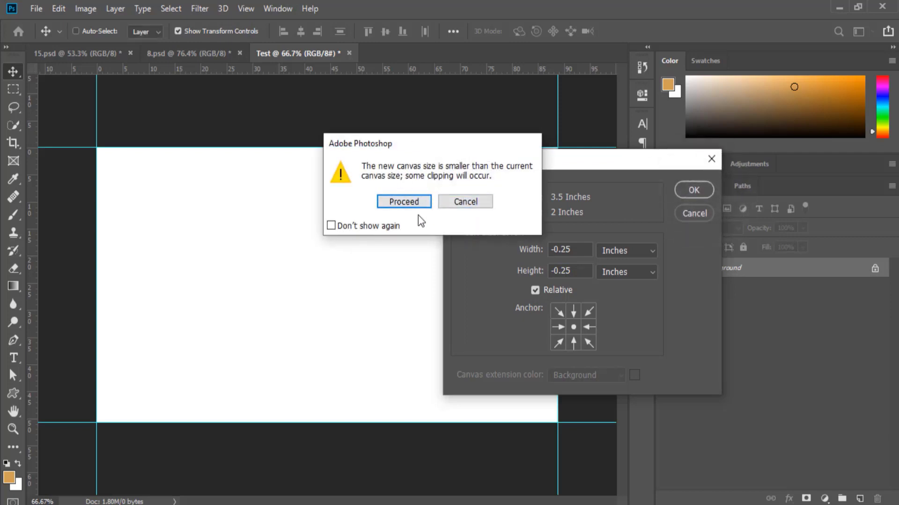
pyautogui.click(402, 202)
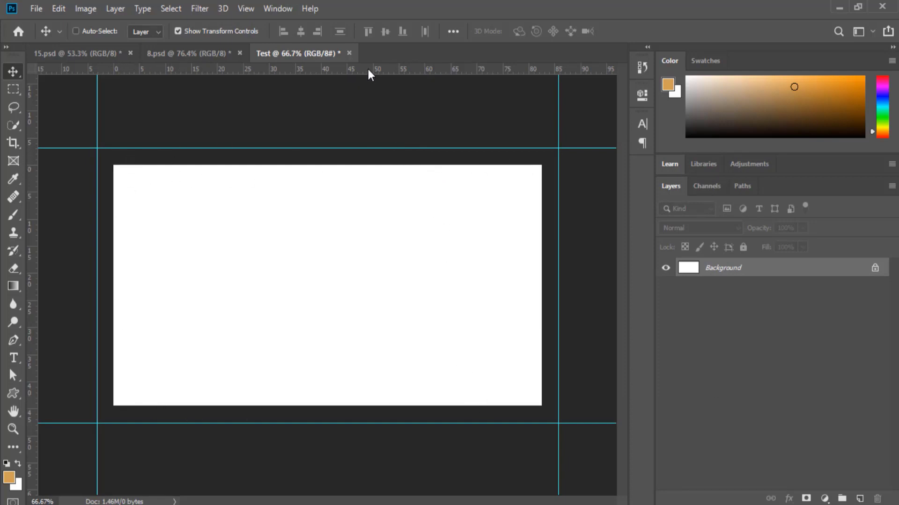
# - Drag guides onto the trimmed canvas's top, bottom, left and right edges
pyautogui.moveTo(367, 69); pyautogui.dragTo(372, 164)
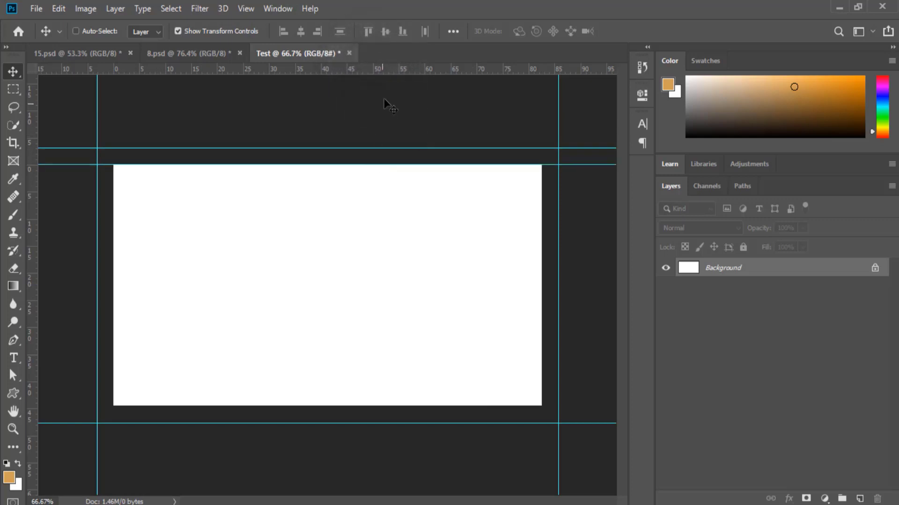
pyautogui.moveTo(383, 70); pyautogui.dragTo(403, 405)
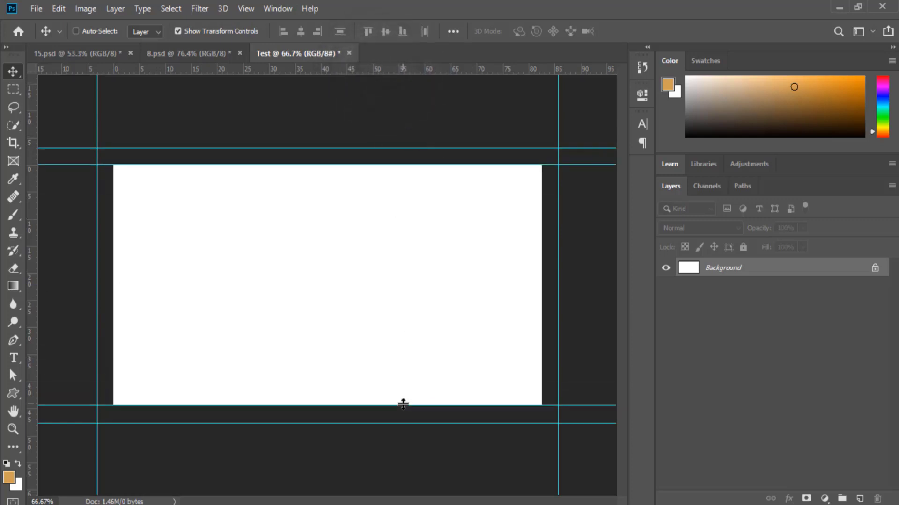
pyautogui.moveTo(38, 251); pyautogui.dragTo(113, 245)
pyautogui.moveTo(32, 245); pyautogui.dragTo(541, 261)
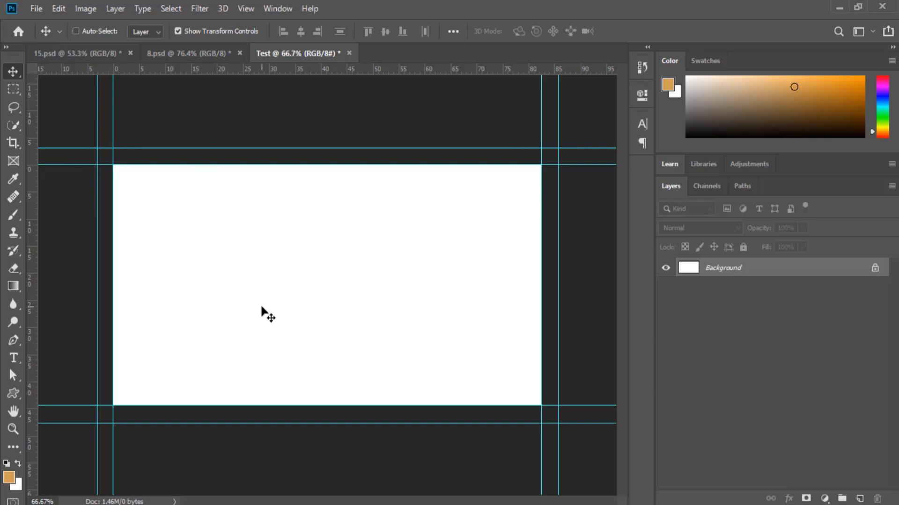
# - Add 0.5 inch to the canvas width and height via Canvas Size in inches
pyautogui.click(79, 10)
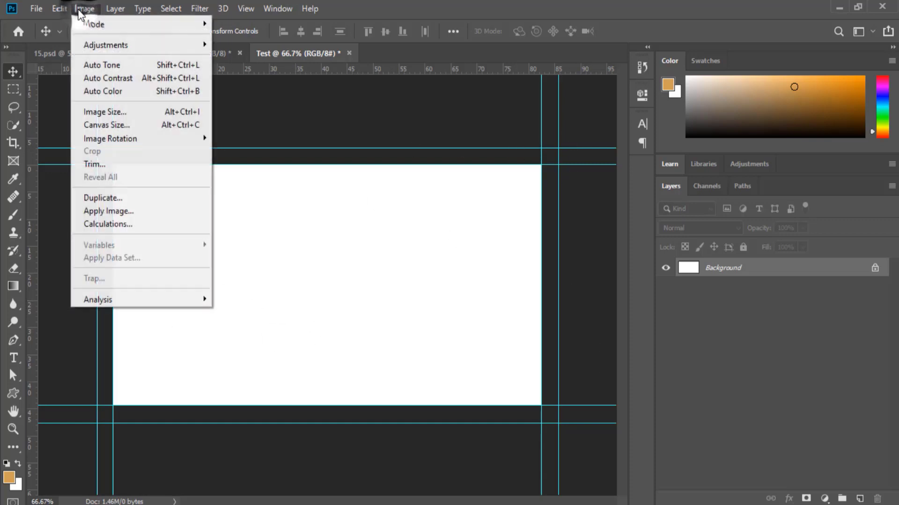
pyautogui.click(105, 125)
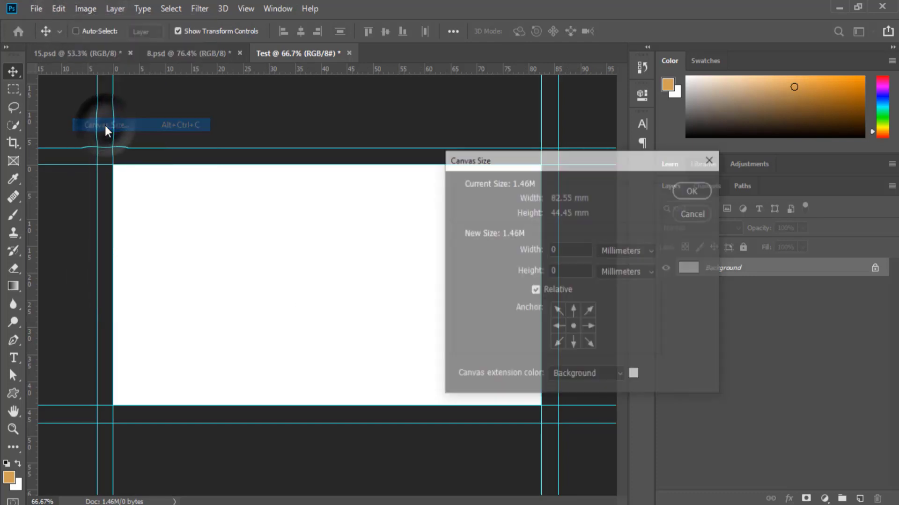
pyautogui.moveTo(584, 173); pyautogui.dragTo(410, 181)
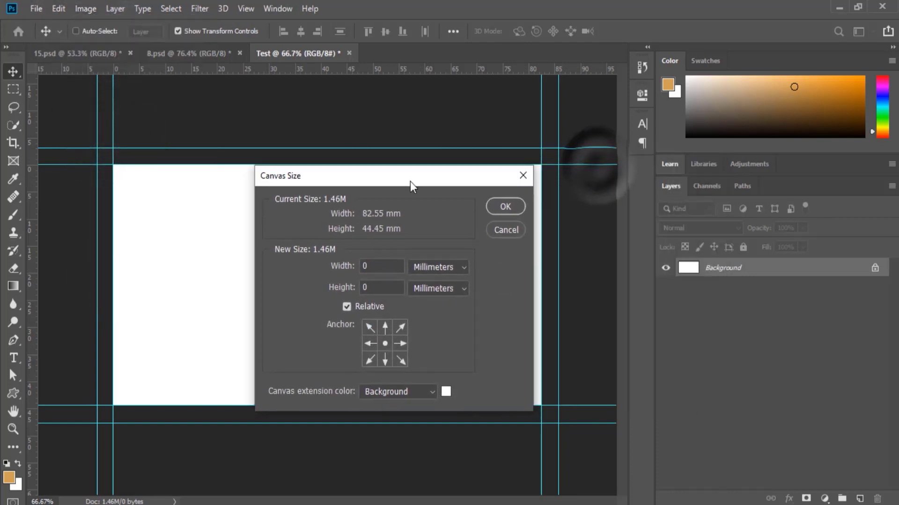
pyautogui.click(451, 269)
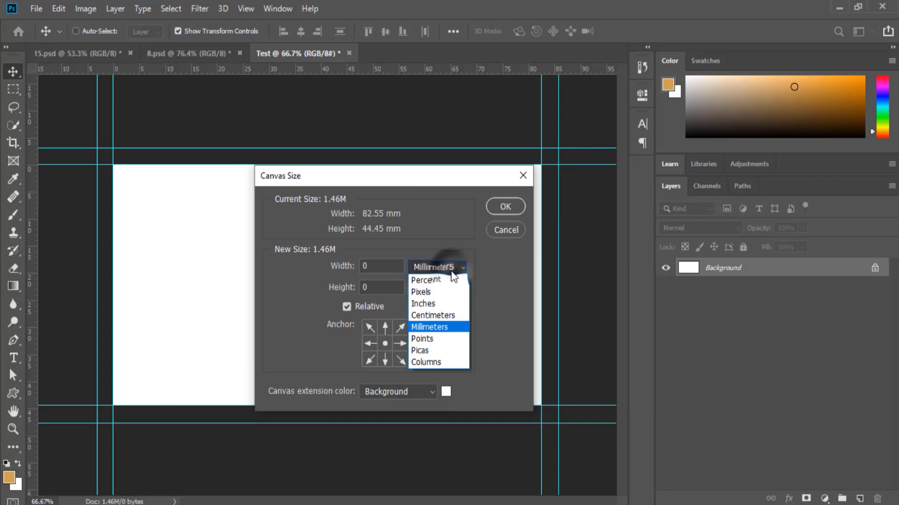
pyautogui.click(445, 304)
pyautogui.click(374, 266)
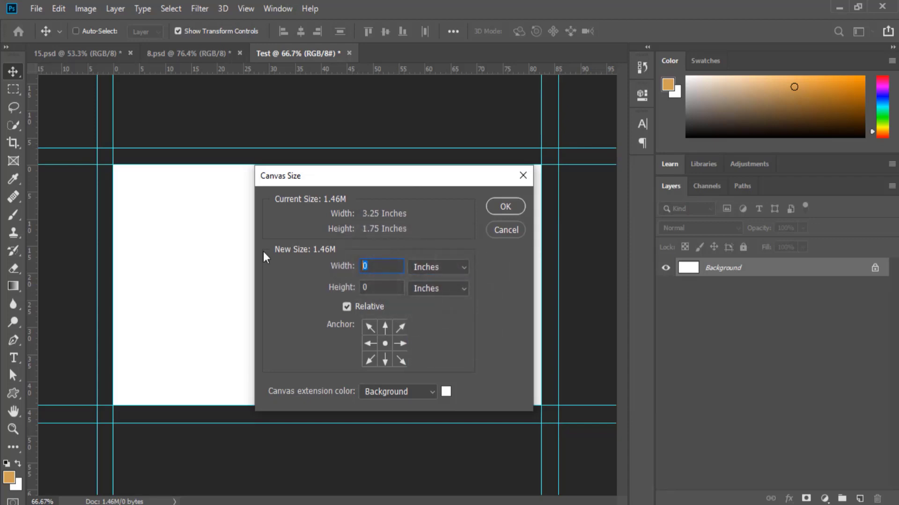
pyautogui.write('0.501')
pyautogui.press('BackSpace')
pyautogui.press('BackSpace')
pyautogui.click(381, 286)
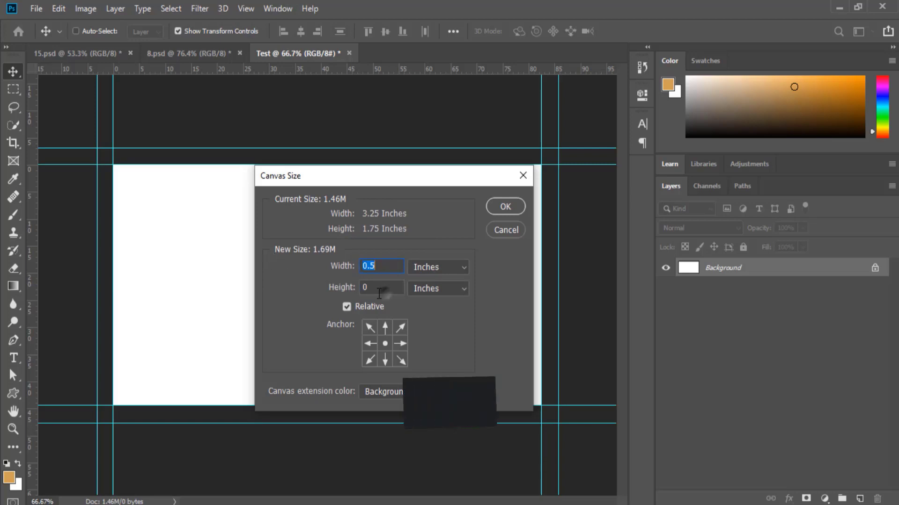
pyautogui.write('0.50')
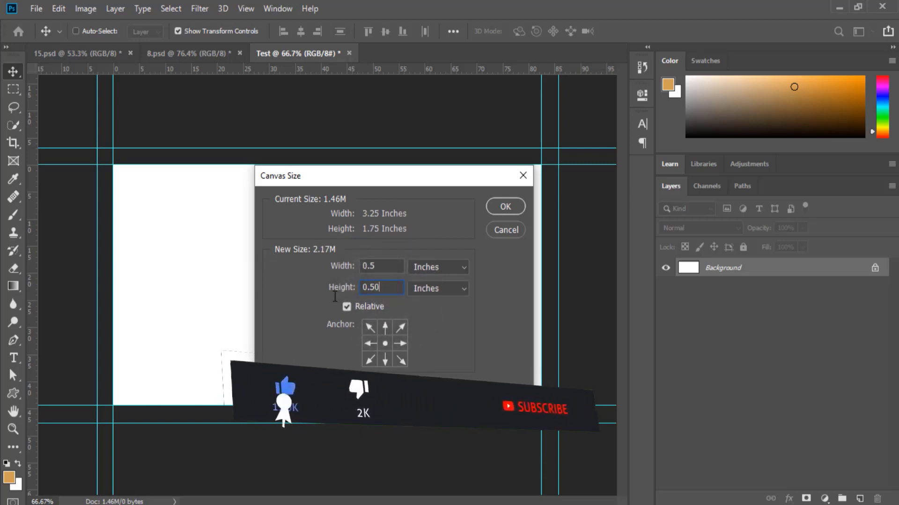
pyautogui.click(499, 208)
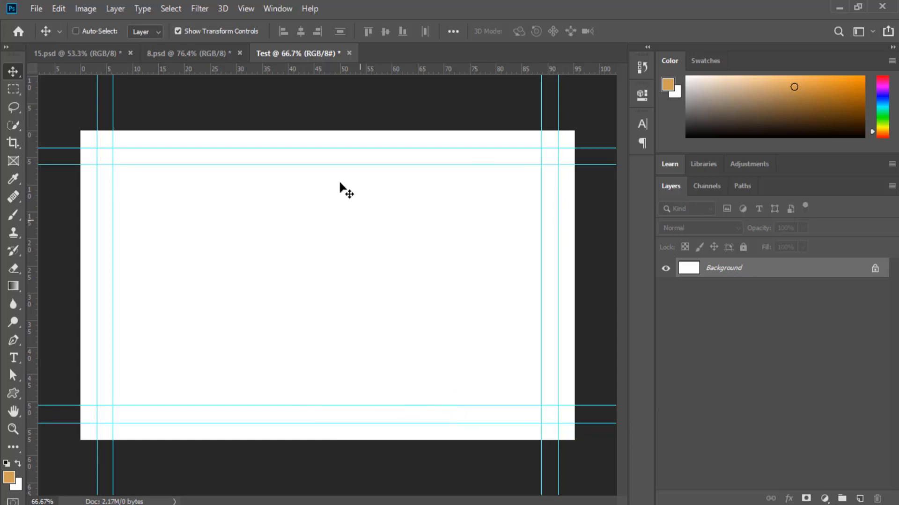
# - Turn off the Bleed and Trim group in 8.psd, then switch back to the Test document
pyautogui.click(184, 56)
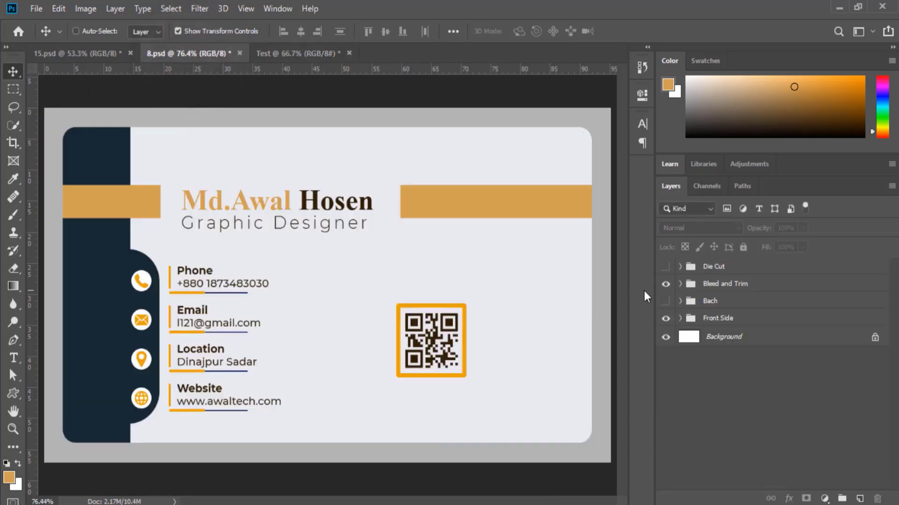
pyautogui.click(666, 284)
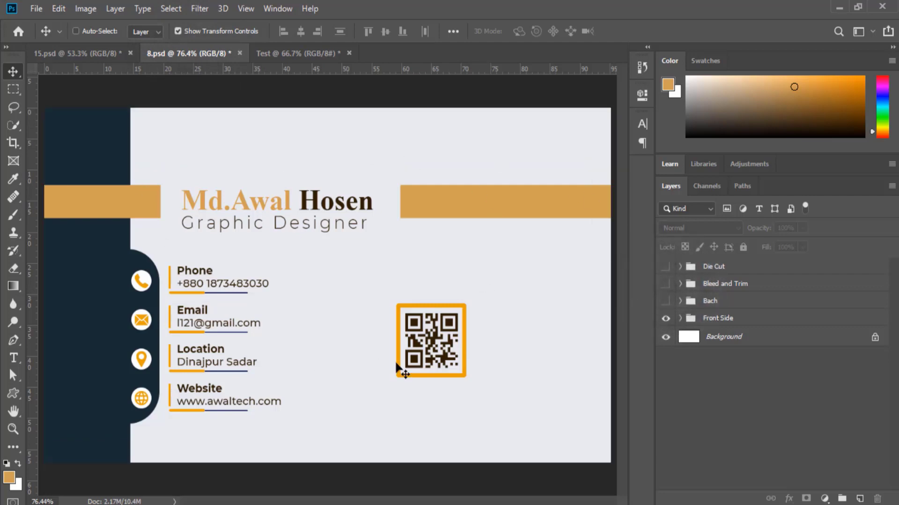
pyautogui.click(274, 55)
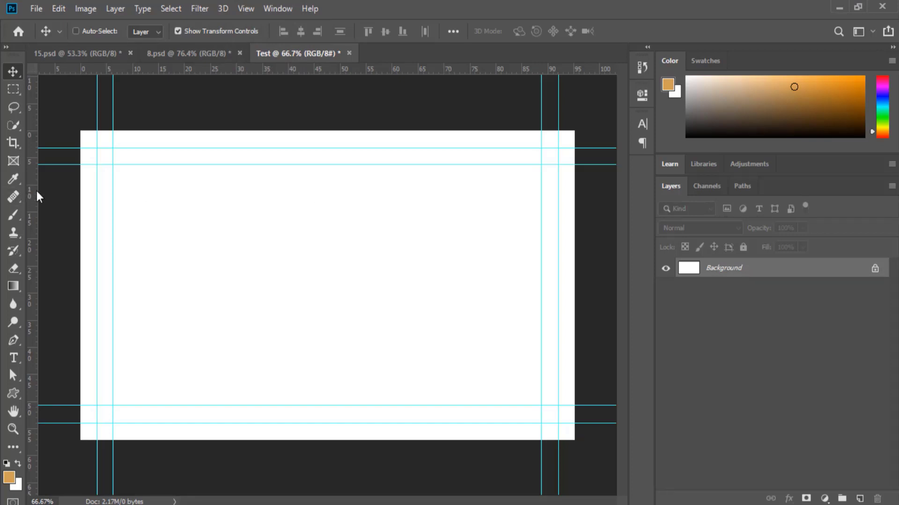
# - Add a vertical guide about 11.8 mm in and draw a tall rectangle over the left strip
pyautogui.moveTo(32, 203); pyautogui.dragTo(158, 210)
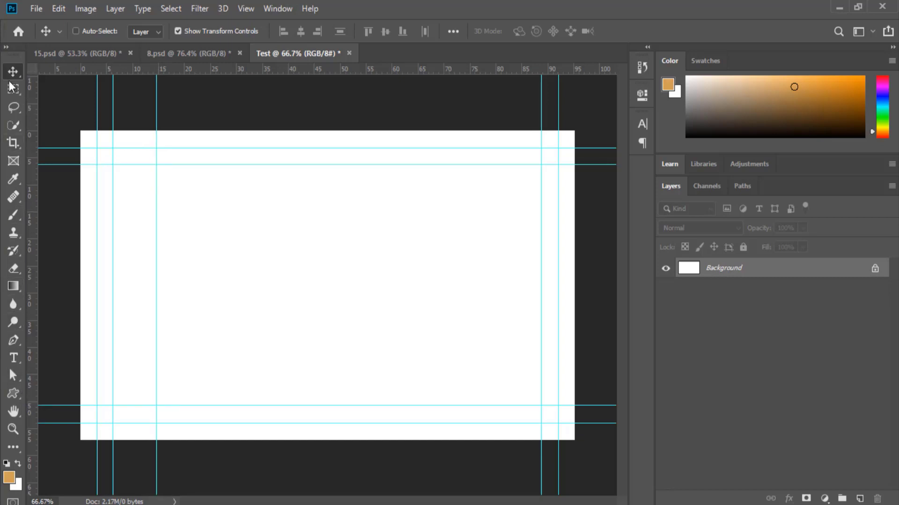
pyautogui.click(13, 394)
pyautogui.rightClick(14, 396)
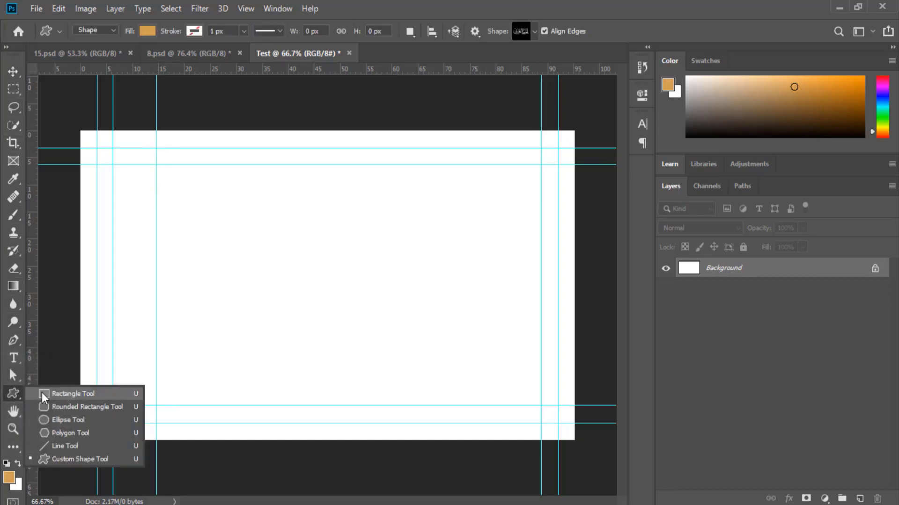
pyautogui.click(46, 392)
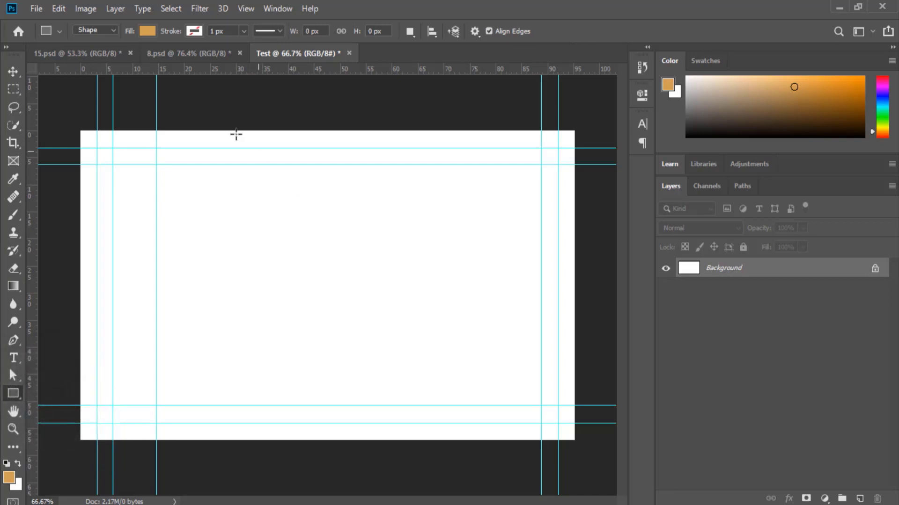
pyautogui.moveTo(75, 121)
pyautogui.mouseDown()
pyautogui.moveTo(159, 419)
pyautogui.moveTo(158, 455)
pyautogui.mouseUp()
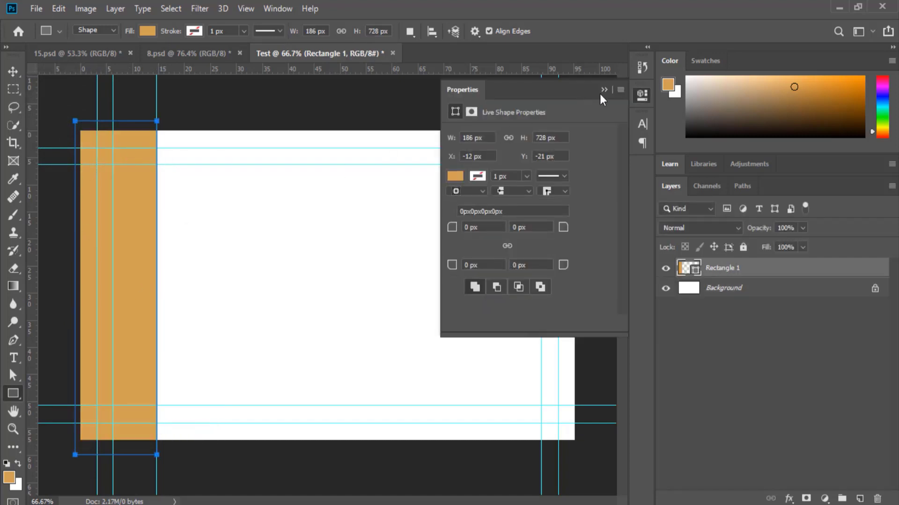
# - Change Rectangle 1's fill colour to navy hex 172933
pyautogui.click(605, 89)
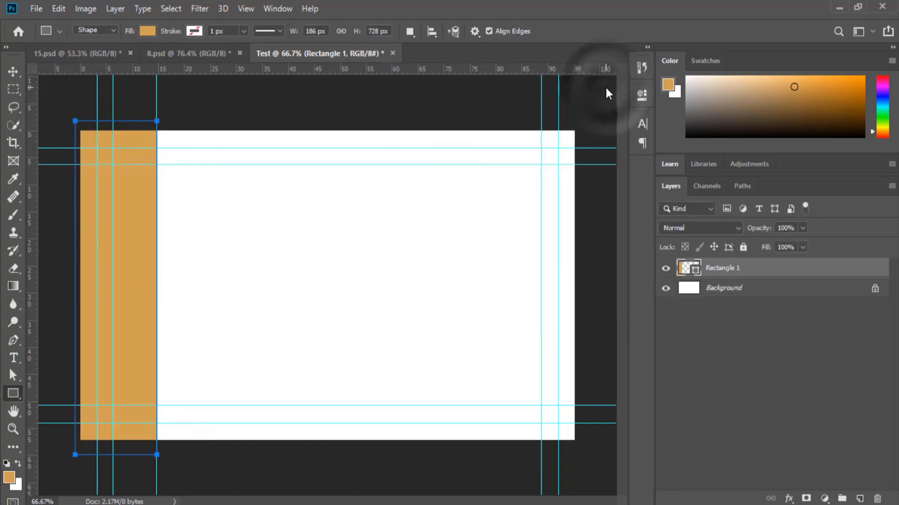
pyautogui.doubleClick(688, 268)
pyautogui.moveTo(657, 190)
pyautogui.mouseDown()
pyautogui.moveTo(700, 202)
pyautogui.moveTo(698, 299)
pyautogui.mouseUp()
pyautogui.moveTo(795, 345); pyautogui.dragTo(708, 345)
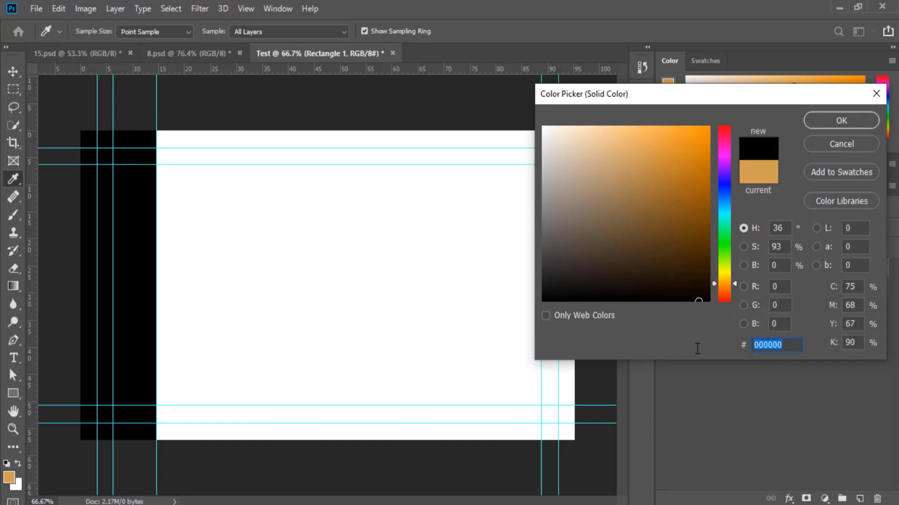
pyautogui.write('1')
pyautogui.write('7')
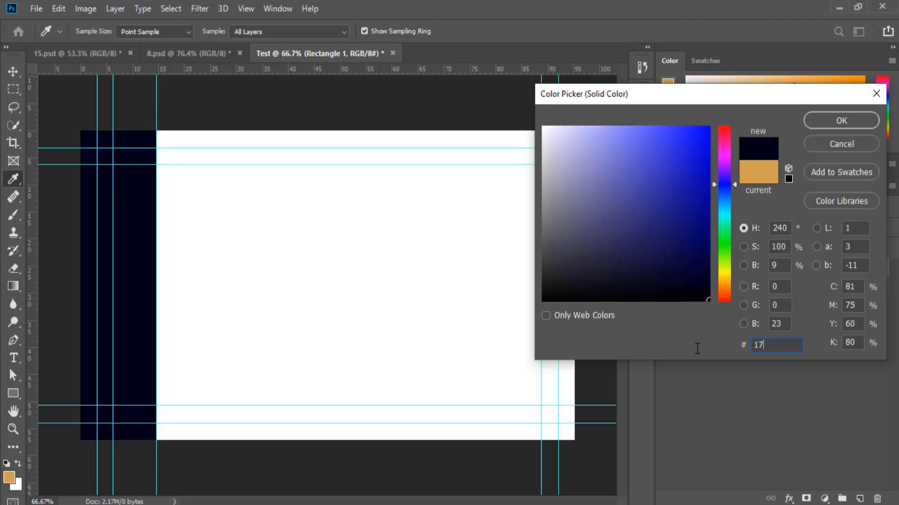
pyautogui.write('293')
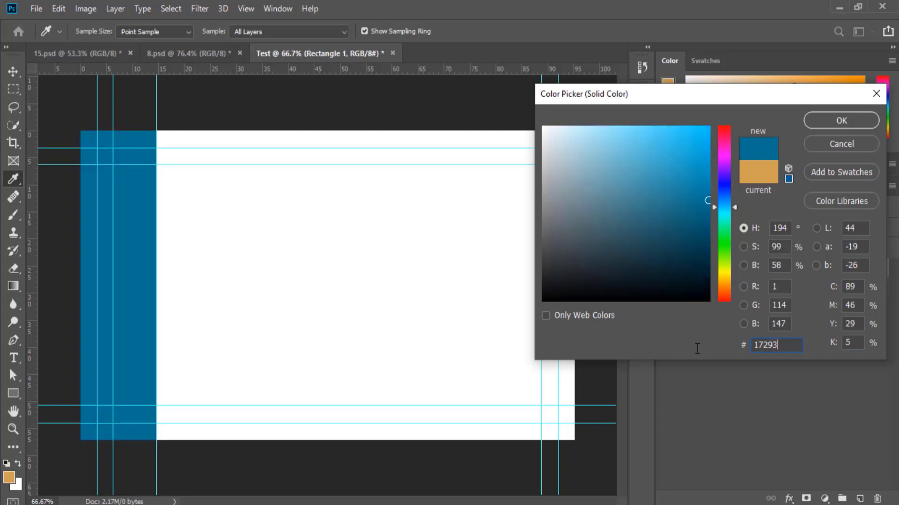
pyautogui.write('3')
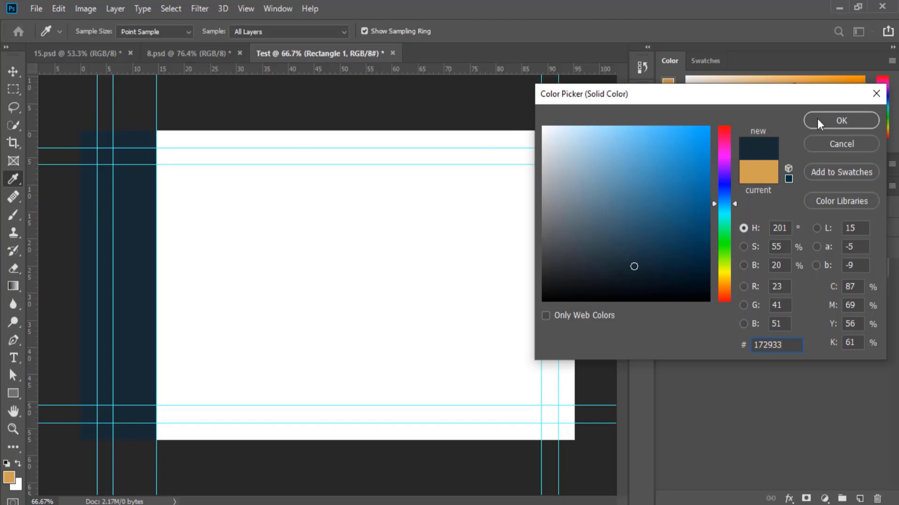
pyautogui.click(817, 118)
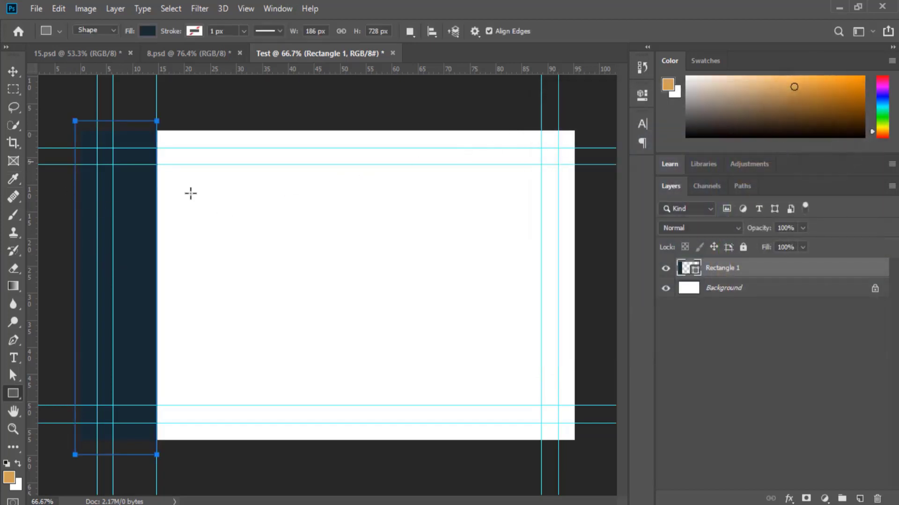
# - Add horizontal guides near the card top and delete the stray Rounded Rectangle 1 layer
pyautogui.click(13, 71)
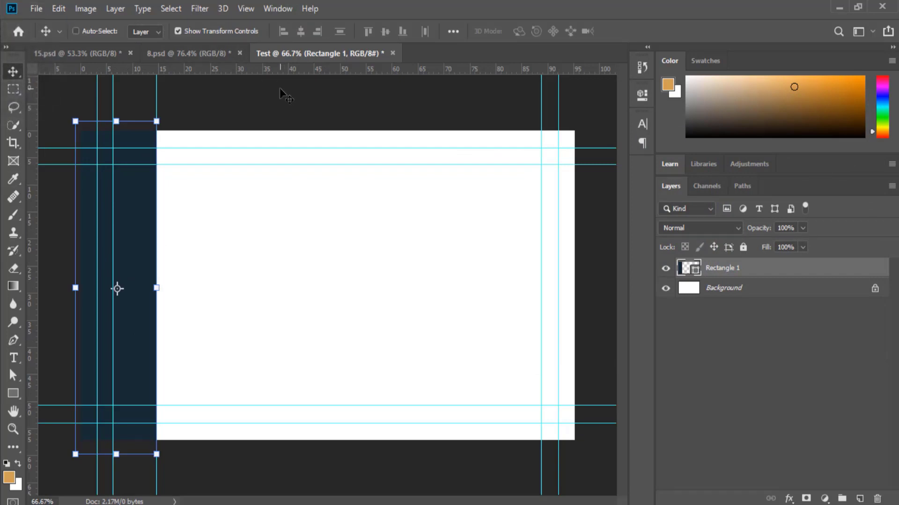
pyautogui.rightClick(15, 395)
pyautogui.click(56, 406)
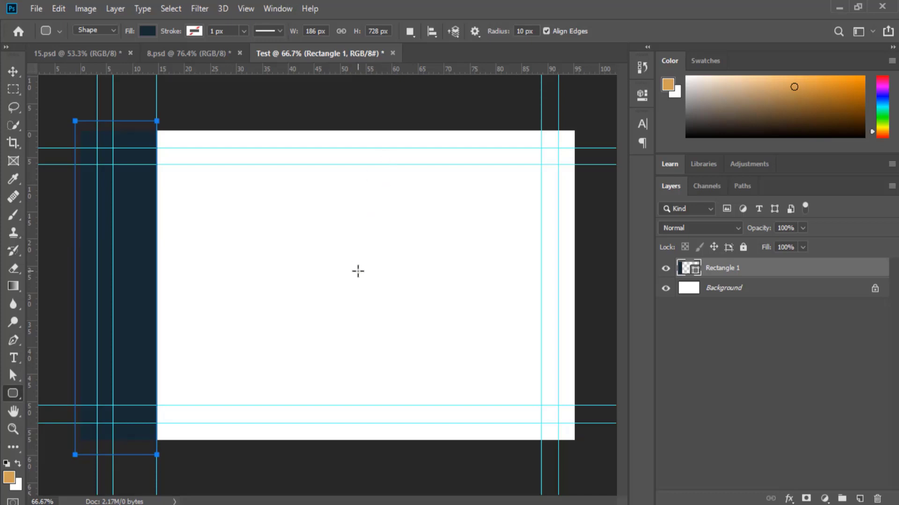
pyautogui.moveTo(308, 71)
pyautogui.mouseDown()
pyautogui.moveTo(323, 260)
pyautogui.moveTo(324, 250)
pyautogui.mouseUp()
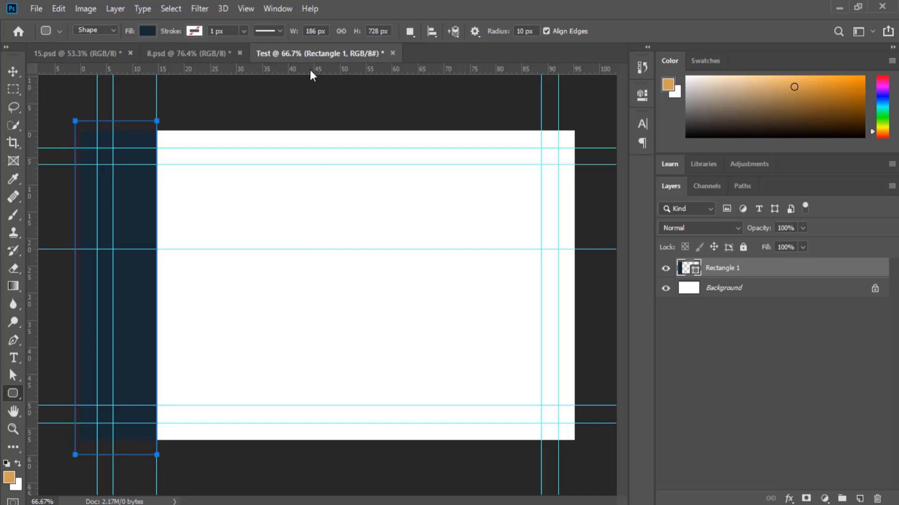
pyautogui.moveTo(311, 71); pyautogui.dragTo(308, 86)
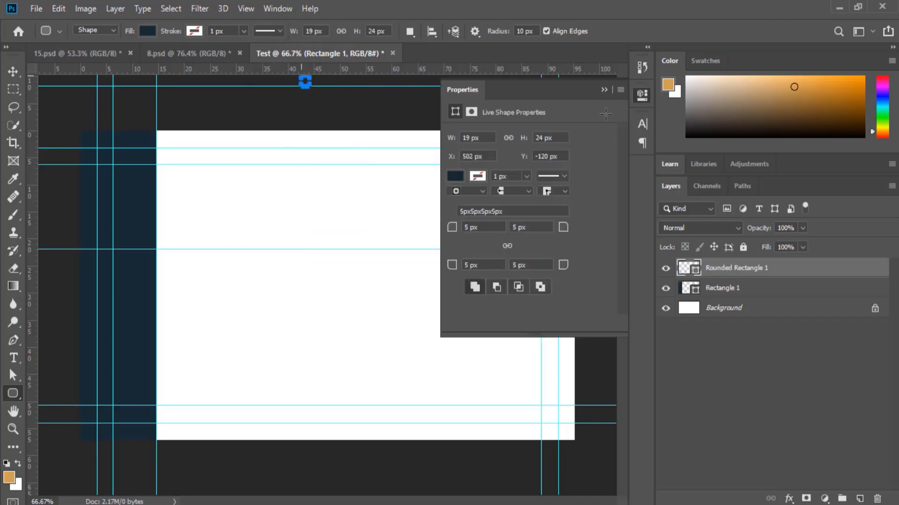
pyautogui.click(607, 91)
pyautogui.moveTo(844, 271); pyautogui.dragTo(877, 499)
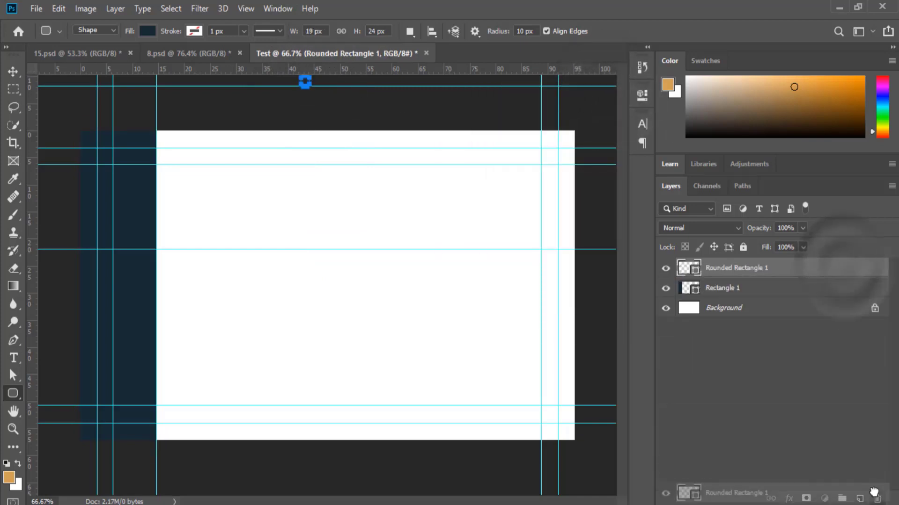
pyautogui.moveTo(326, 71); pyautogui.dragTo(337, 405)
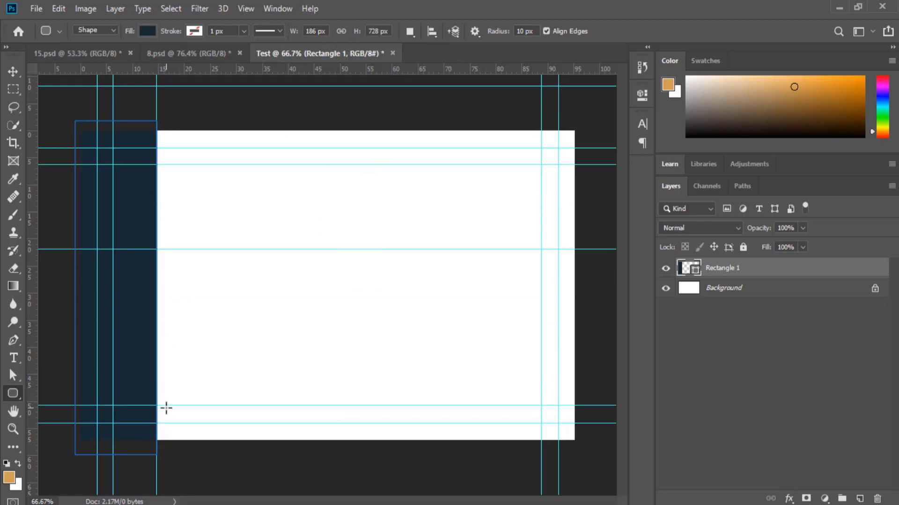
# - Draw a tall navy rounded rectangle at the panel edge with 62 px right corner radii
pyautogui.moveTo(147, 249); pyautogui.dragTo(183, 405)
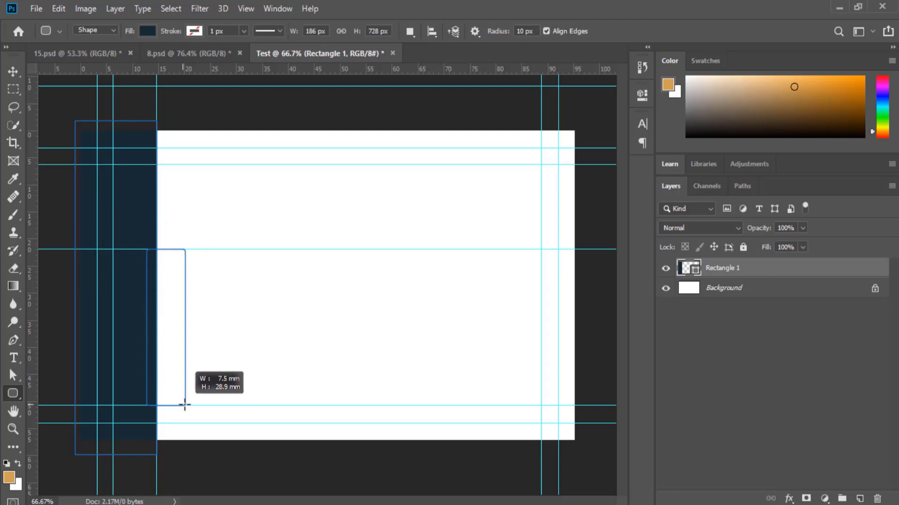
pyautogui.moveTo(183, 405); pyautogui.dragTo(191, 406)
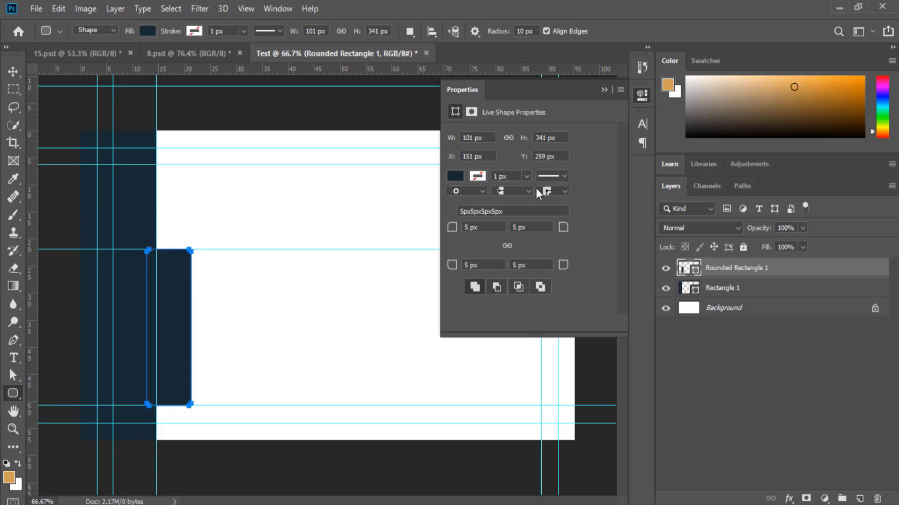
pyautogui.click(540, 227)
pyautogui.write('62')
pyautogui.click(542, 267)
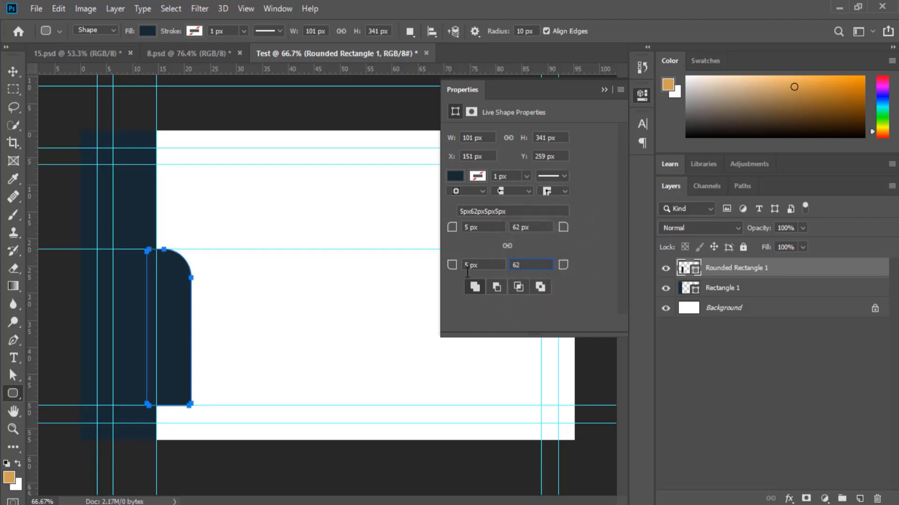
pyautogui.press('Return')
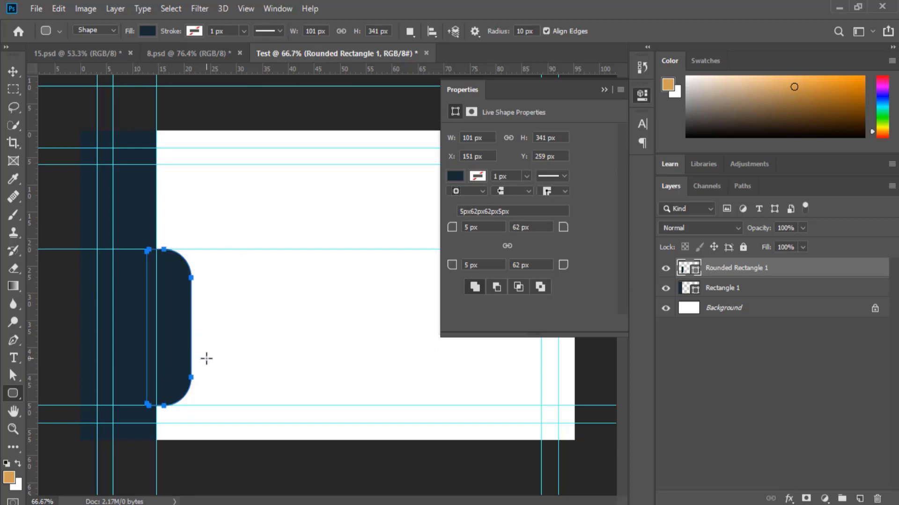
pyautogui.click(604, 89)
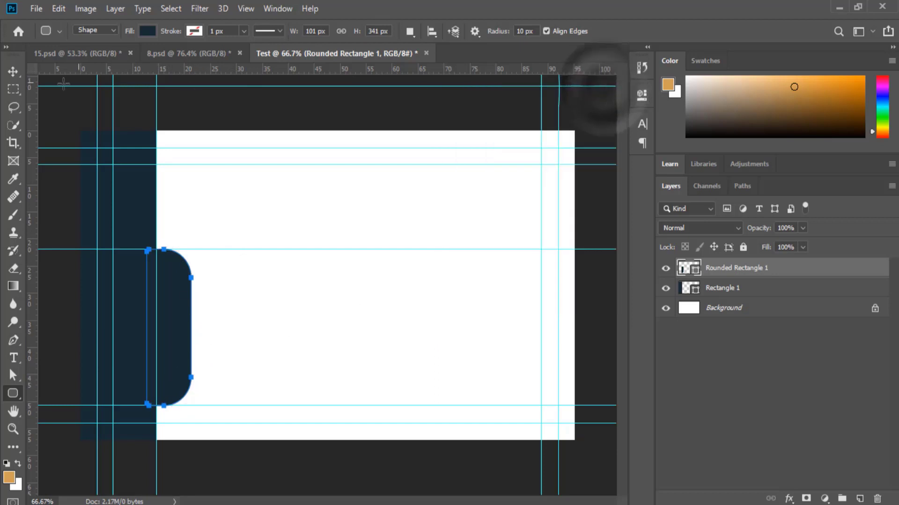
# - Add a vertical guide at 23.4 mm and nudge the rounded tab three steps left
pyautogui.click(12, 71)
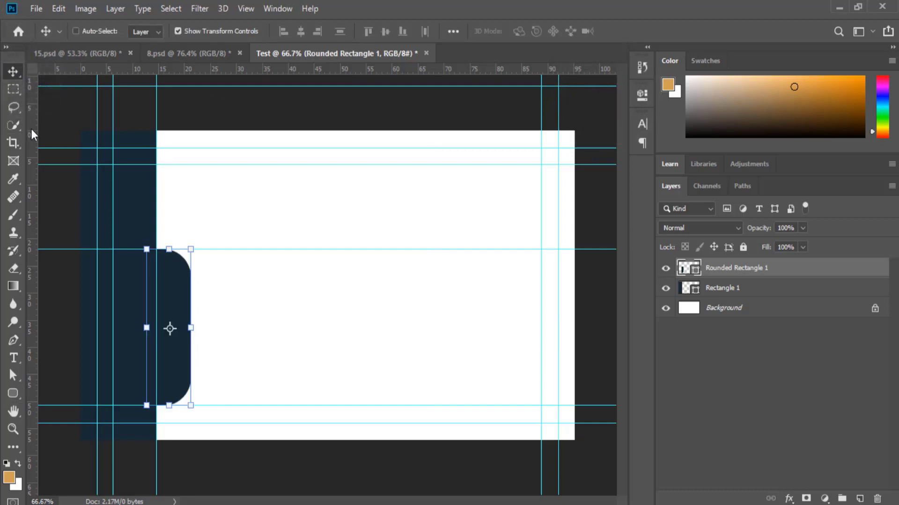
pyautogui.moveTo(33, 135)
pyautogui.mouseDown()
pyautogui.moveTo(202, 146)
pyautogui.moveTo(183, 151)
pyautogui.mouseUp()
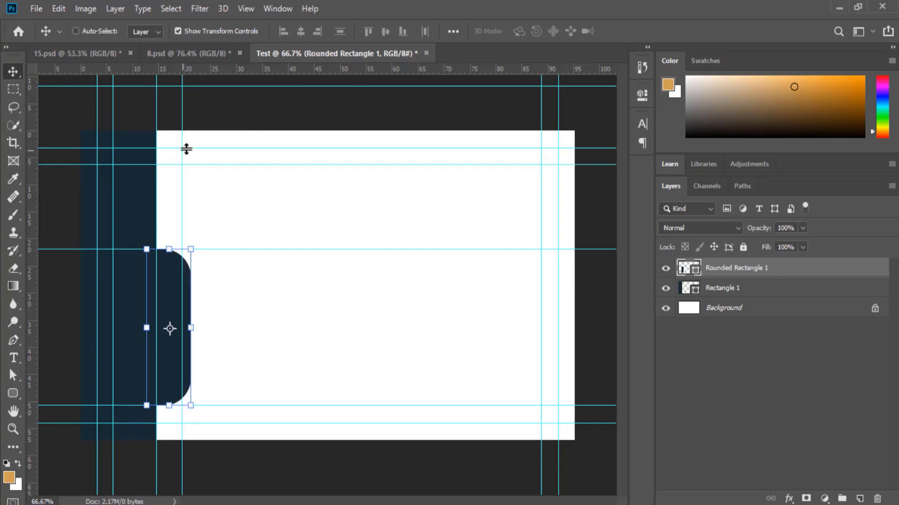
pyautogui.click(739, 271)
pyautogui.press('Left')
pyautogui.press('Left')
pyautogui.press('Left')
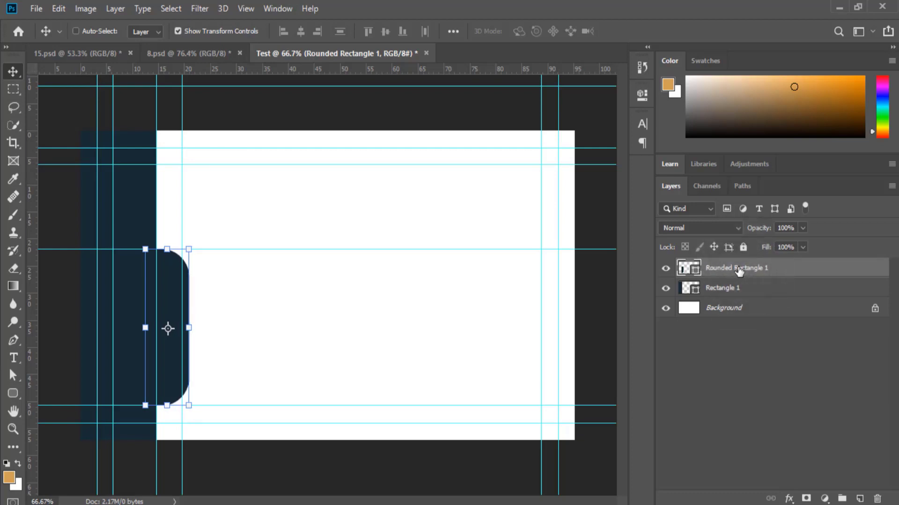
pyautogui.press('Left')
pyautogui.press('Left')
pyautogui.press('Left')
pyautogui.press('Left')
pyautogui.press('Left')
pyautogui.press('Left')
pyautogui.press('Left')
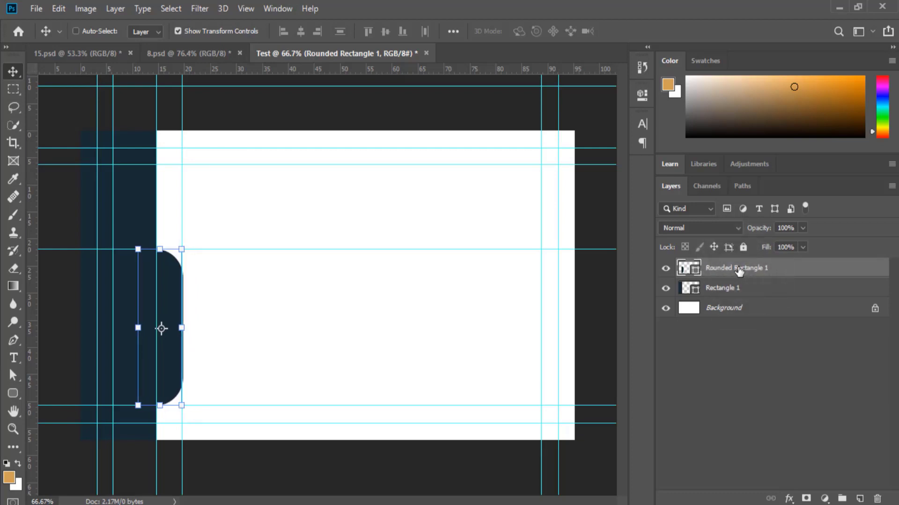
pyautogui.press('Left')
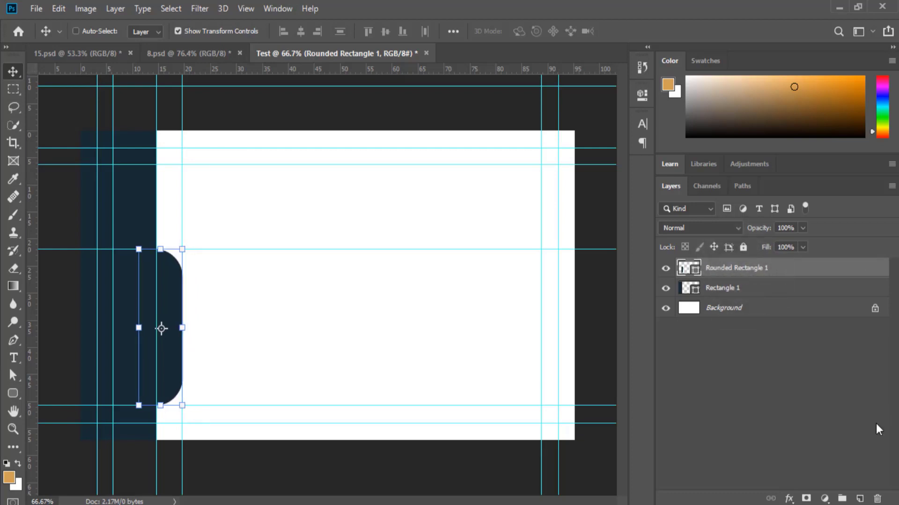
pyautogui.click(686, 483)
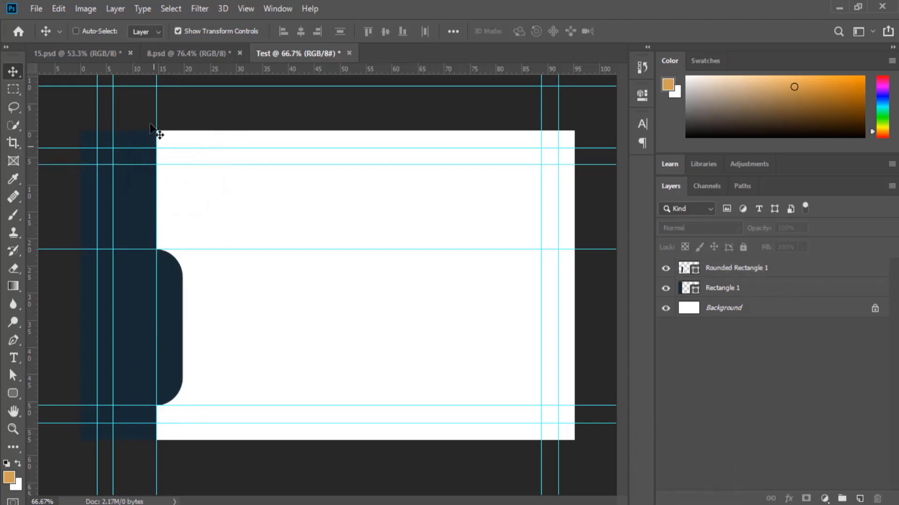
# - Remove the stray guide; add horizontal guides near 17.9 mm and vertical guides at 30.9 and 60.8 mm
pyautogui.moveTo(183, 175)
pyautogui.mouseDown()
pyautogui.moveTo(159, 109)
pyautogui.moveTo(14, 126)
pyautogui.mouseUp()
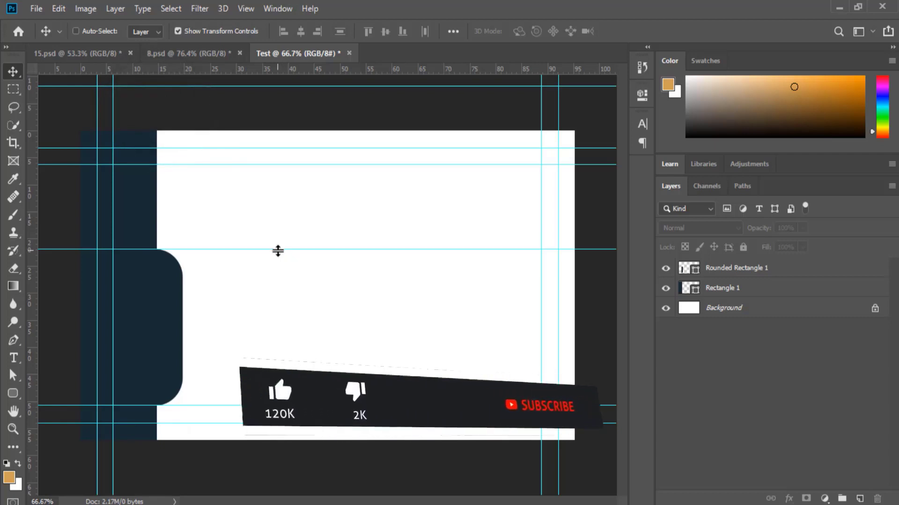
pyautogui.moveTo(276, 249); pyautogui.dragTo(291, 58)
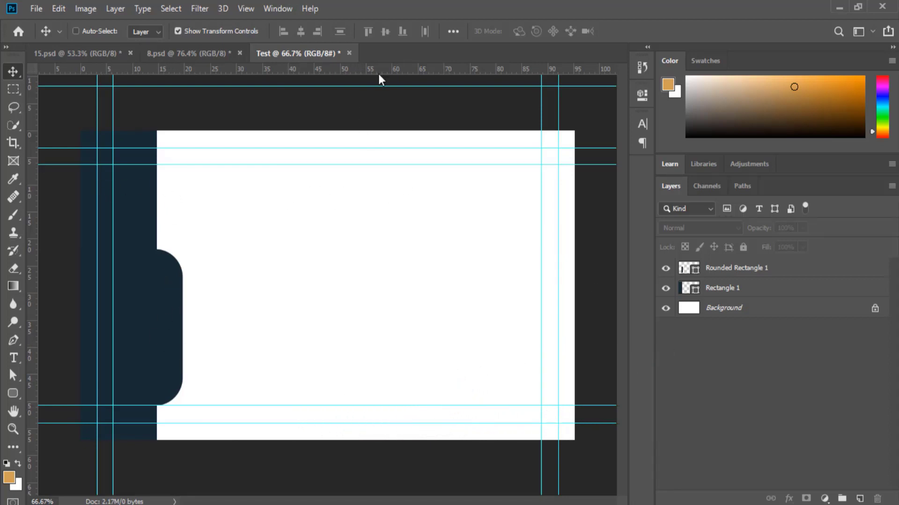
pyautogui.moveTo(381, 69); pyautogui.dragTo(380, 200)
pyautogui.moveTo(378, 72); pyautogui.dragTo(372, 228)
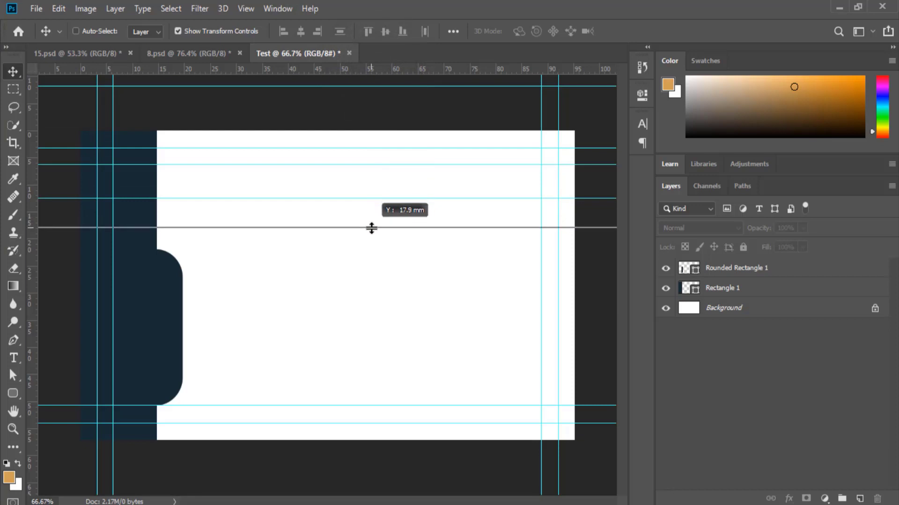
pyautogui.moveTo(371, 228); pyautogui.dragTo(371, 228)
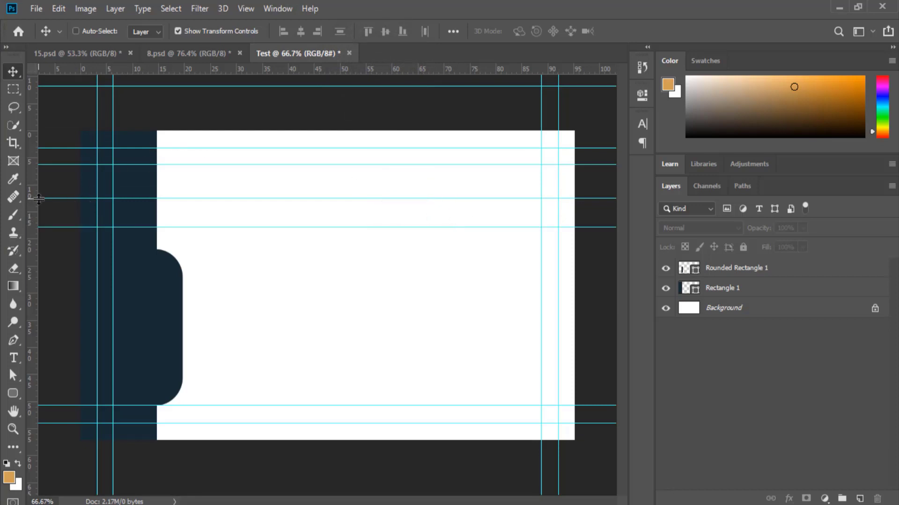
pyautogui.moveTo(32, 191)
pyautogui.mouseDown()
pyautogui.moveTo(241, 213)
pyautogui.moveTo(183, 221)
pyautogui.moveTo(182, 209)
pyautogui.mouseUp()
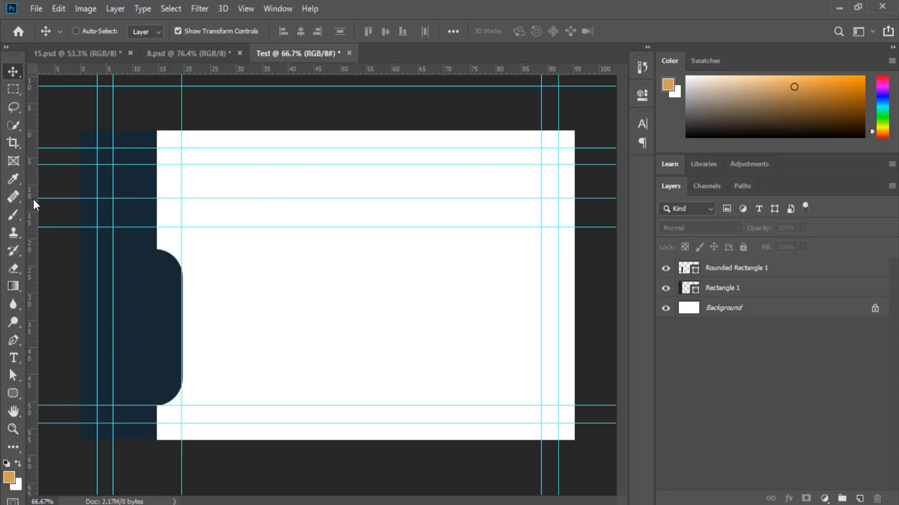
pyautogui.moveTo(33, 199)
pyautogui.mouseDown()
pyautogui.moveTo(478, 231)
pyautogui.moveTo(392, 232)
pyautogui.mouseUp()
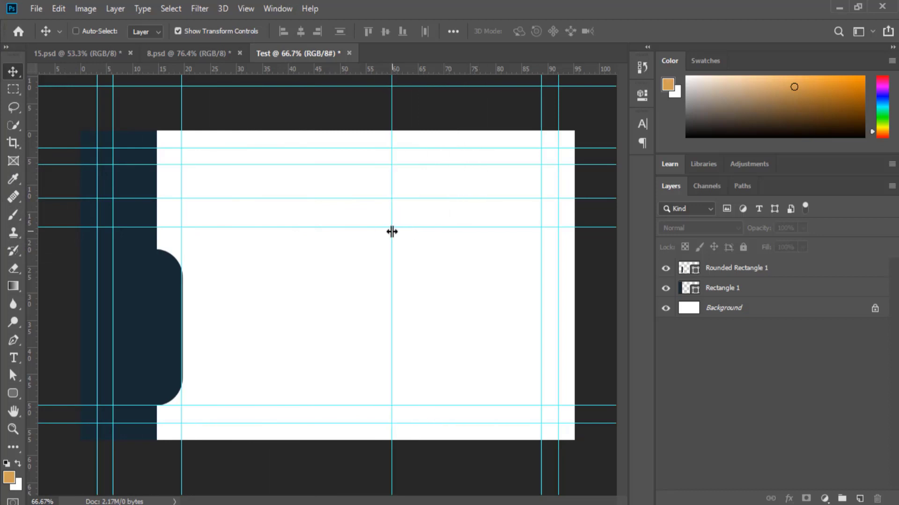
# - Draw a 1192 × 64 px rectangle bar across the upper card filled gold #d39f53
pyautogui.rightClick(12, 394)
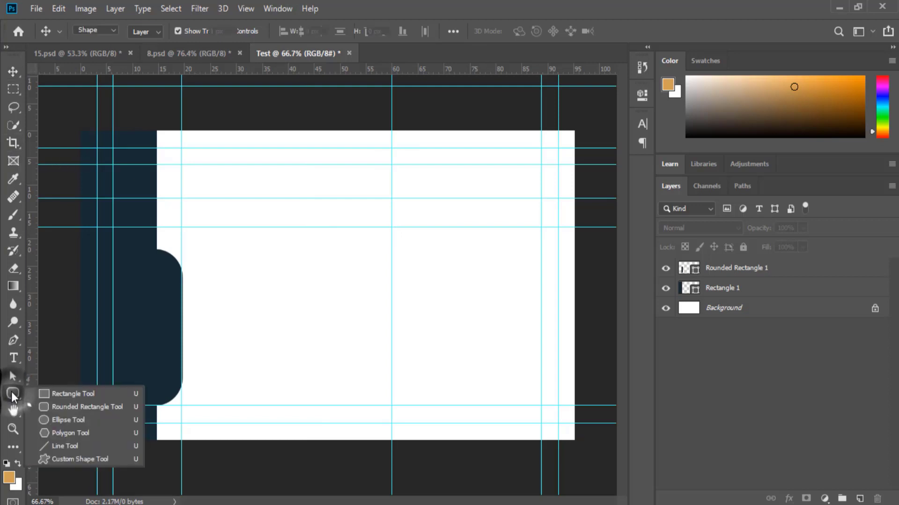
pyautogui.click(61, 395)
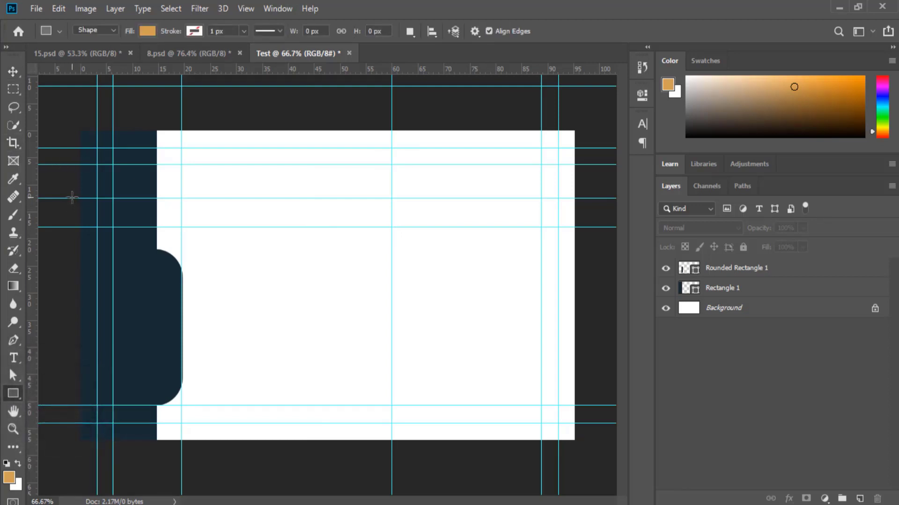
pyautogui.moveTo(72, 198); pyautogui.dragTo(595, 229)
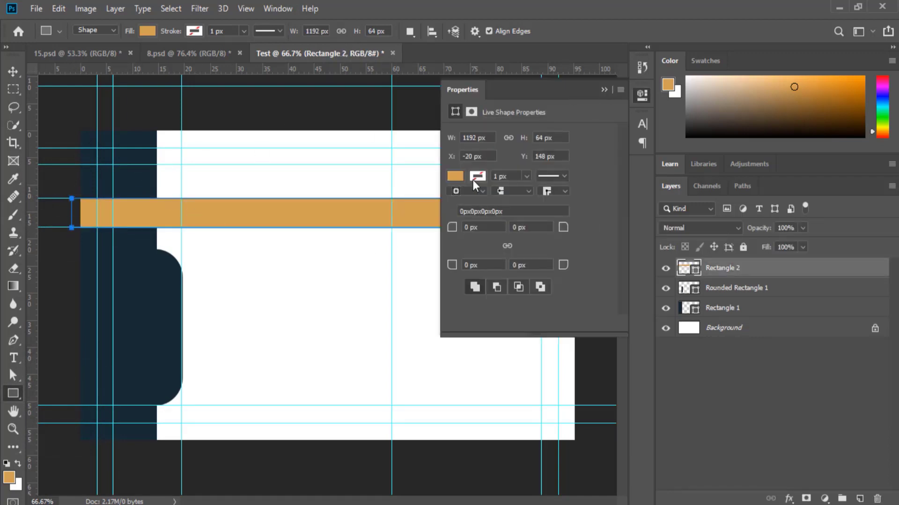
pyautogui.click(455, 176)
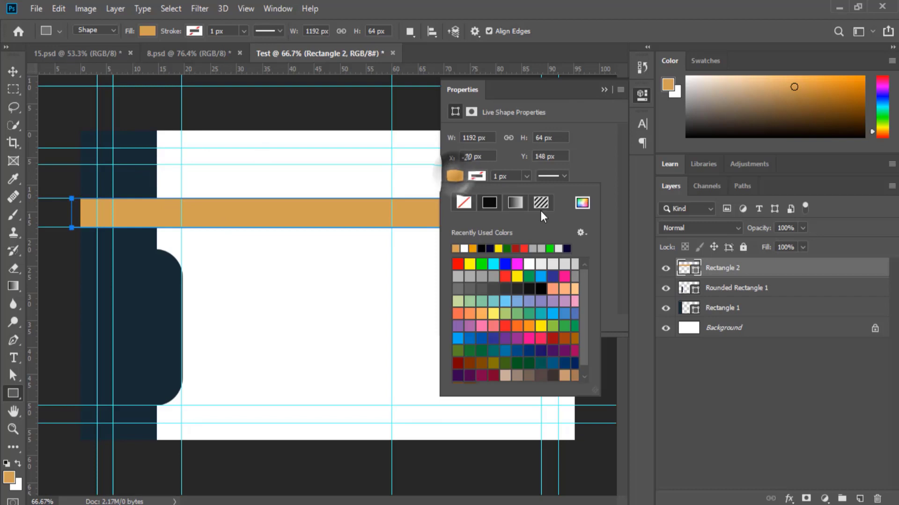
pyautogui.click(579, 202)
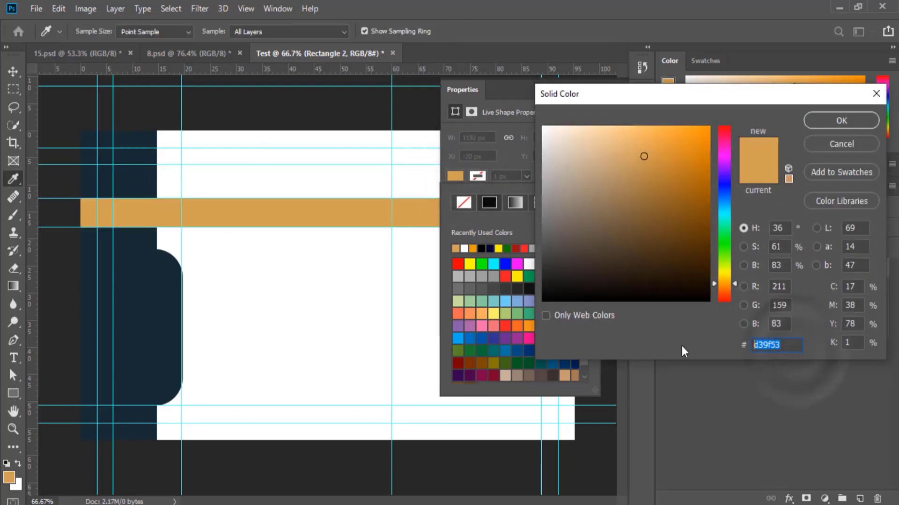
pyautogui.write('d')
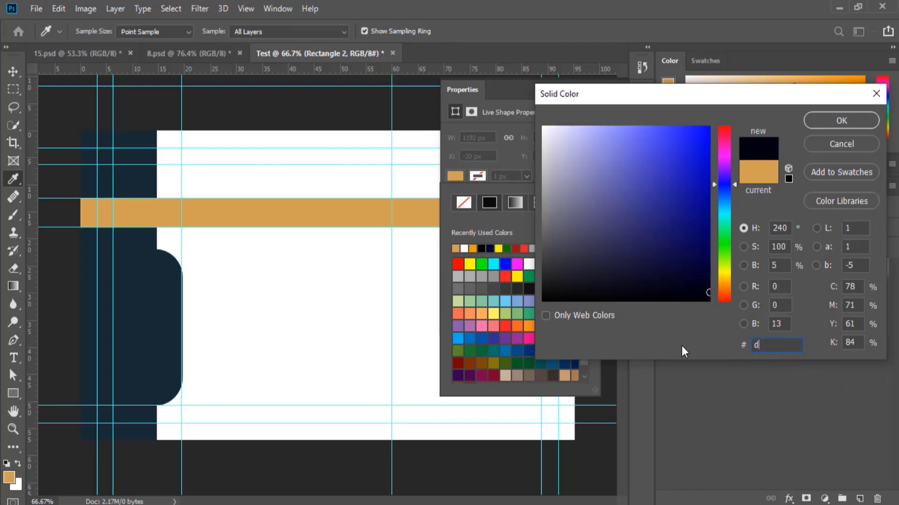
pyautogui.write('39f')
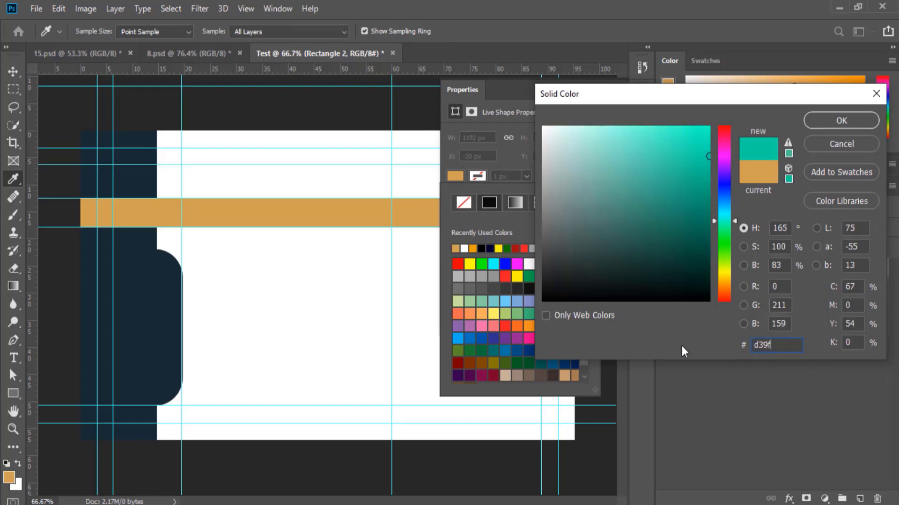
pyautogui.write('53')
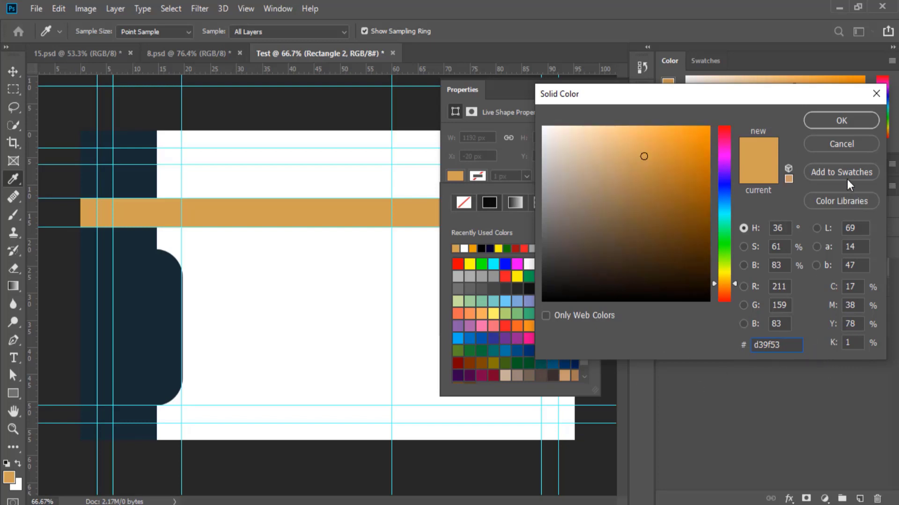
pyautogui.click(840, 120)
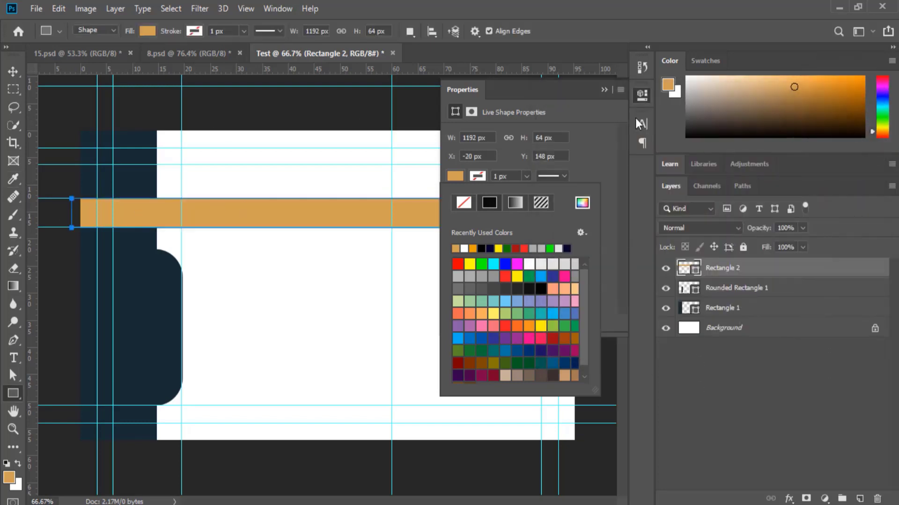
pyautogui.click(605, 89)
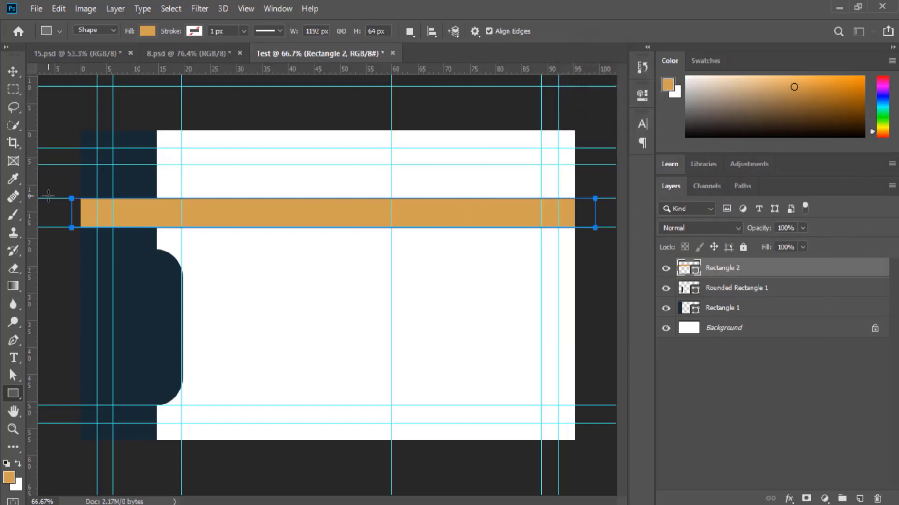
# - Duplicate the gold bar and shorten the copy to end at the navy panel's edge
pyautogui.moveTo(724, 274); pyautogui.dragTo(826, 287)
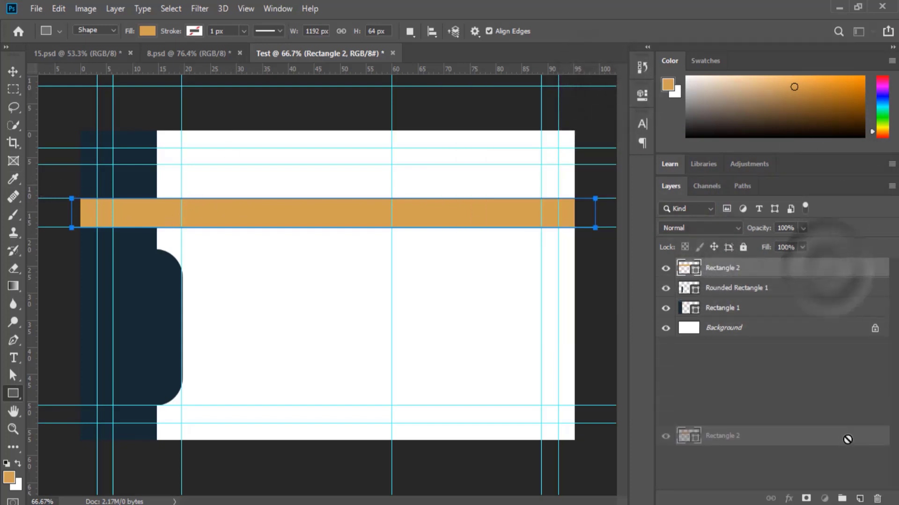
pyautogui.moveTo(826, 287); pyautogui.dragTo(859, 499)
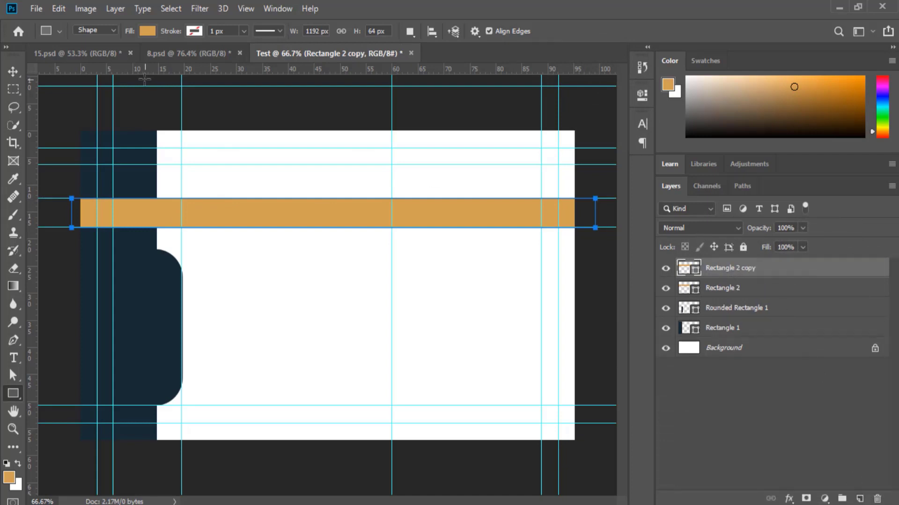
pyautogui.click(20, 69)
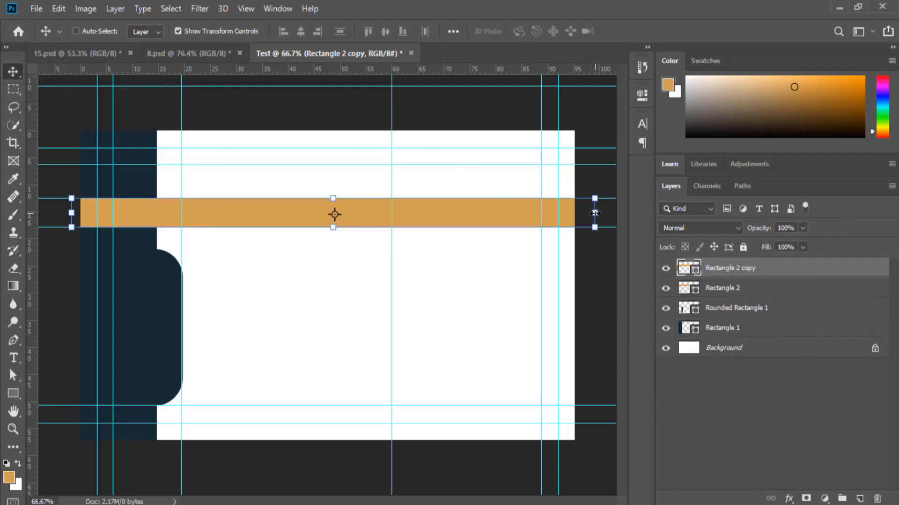
pyautogui.moveTo(594, 214); pyautogui.dragTo(200, 214)
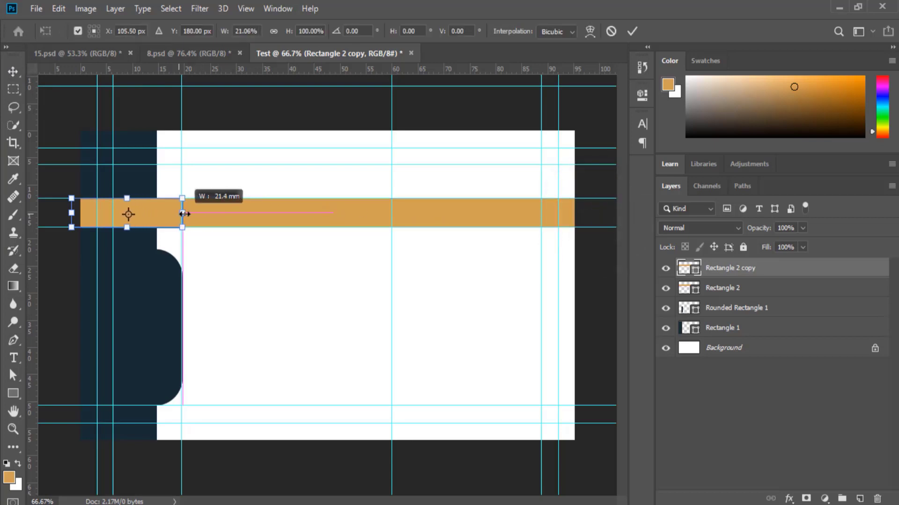
pyautogui.moveTo(201, 214); pyautogui.dragTo(181, 214)
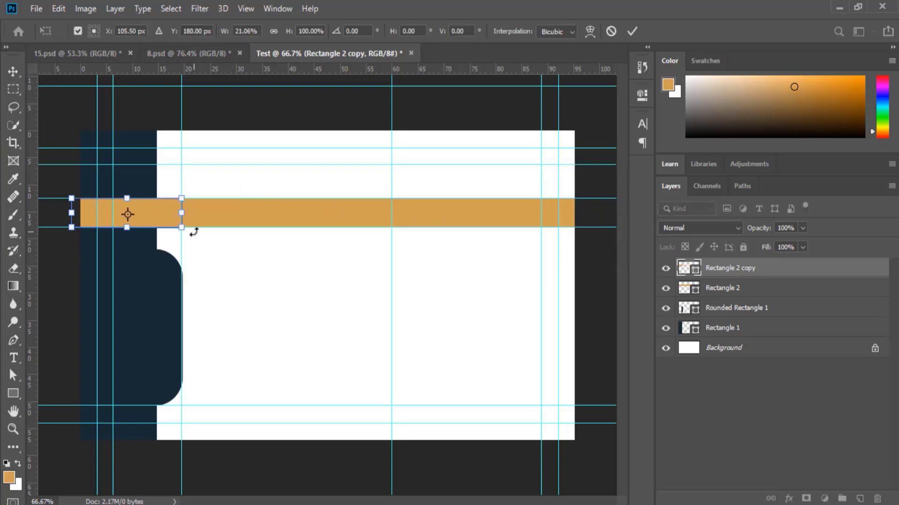
pyautogui.click(720, 289)
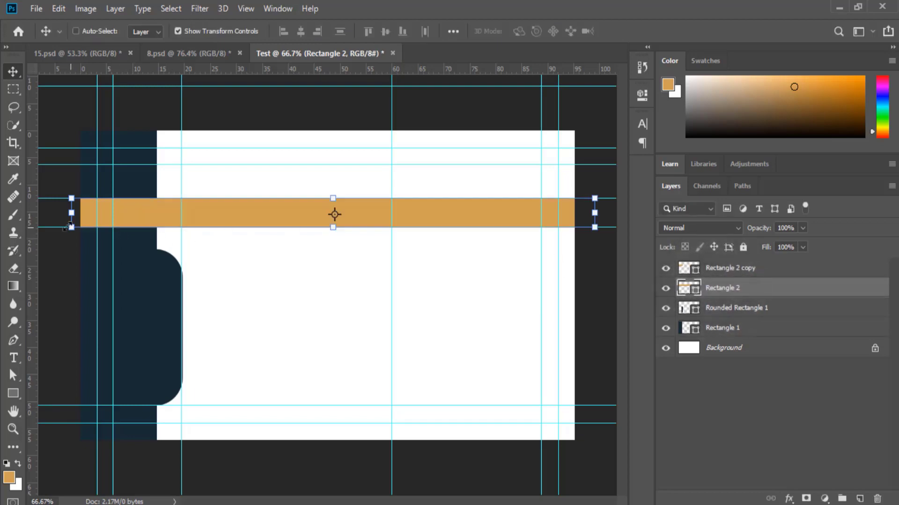
# - Shorten the original bar to start mid-card and merge both pieces into one layer
pyautogui.moveTo(72, 213); pyautogui.dragTo(388, 220)
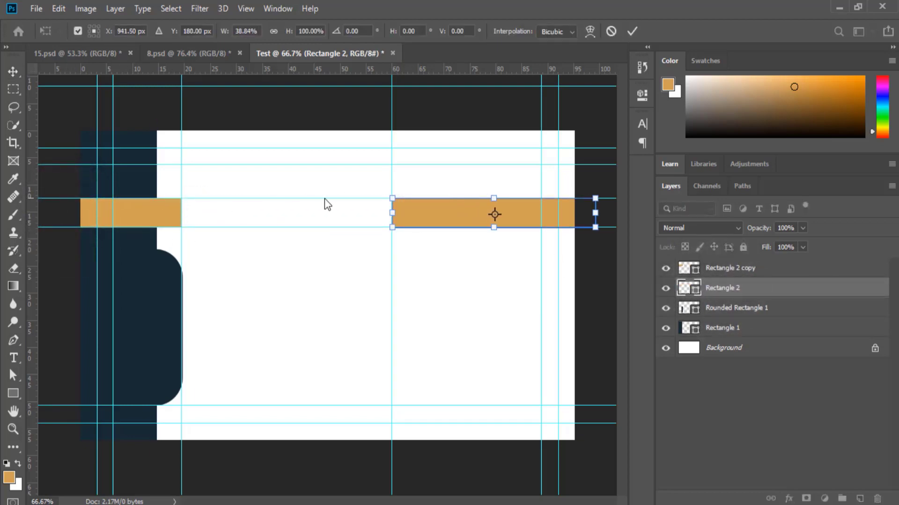
pyautogui.keyDown('shift'); pyautogui.click(732, 271); pyautogui.keyUp('shift')
pyautogui.rightClick(726, 276)
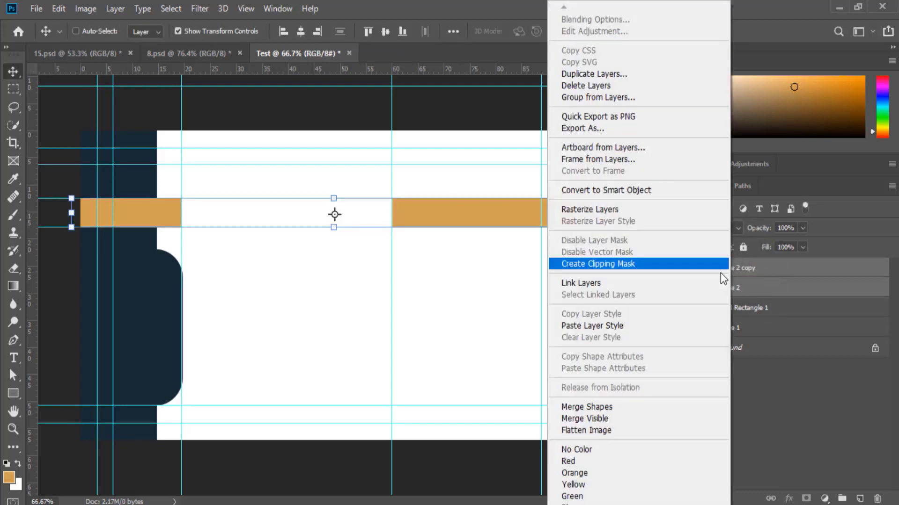
pyautogui.click(630, 407)
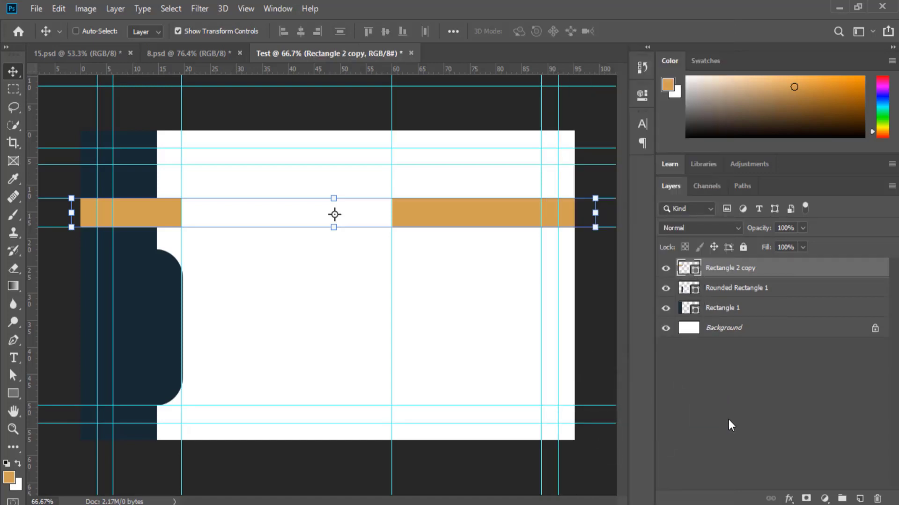
pyautogui.click(737, 406)
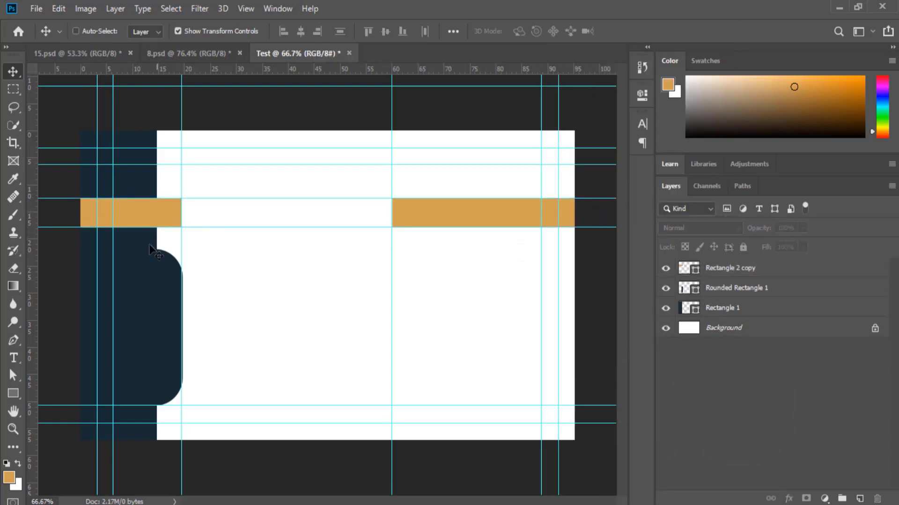
# - Group the gold bar, navy panel and rounded tab layers as 'Bg' and hide the guides
pyautogui.click(740, 268)
pyautogui.keyDown('ctrl'); pyautogui.click(738, 309); pyautogui.keyUp('ctrl')
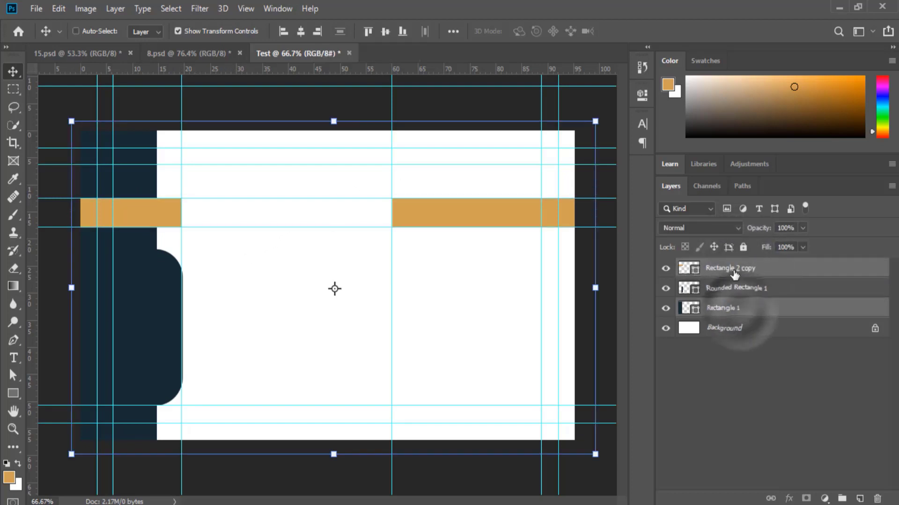
pyautogui.keyDown('ctrl'); pyautogui.click(733, 287); pyautogui.keyUp('ctrl')
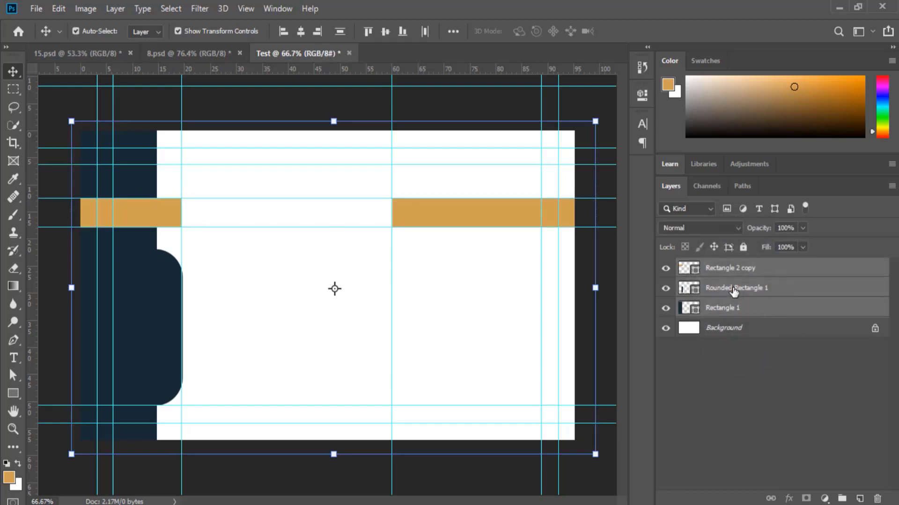
pyautogui.hotkey('ctrl', 'g')
pyautogui.doubleClick(713, 267)
pyautogui.write('B')
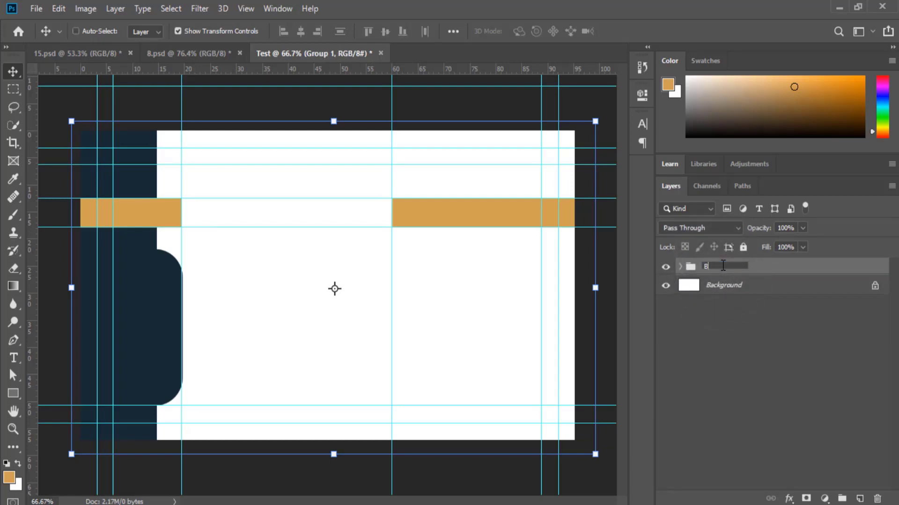
pyautogui.write('g')
pyautogui.press('Return')
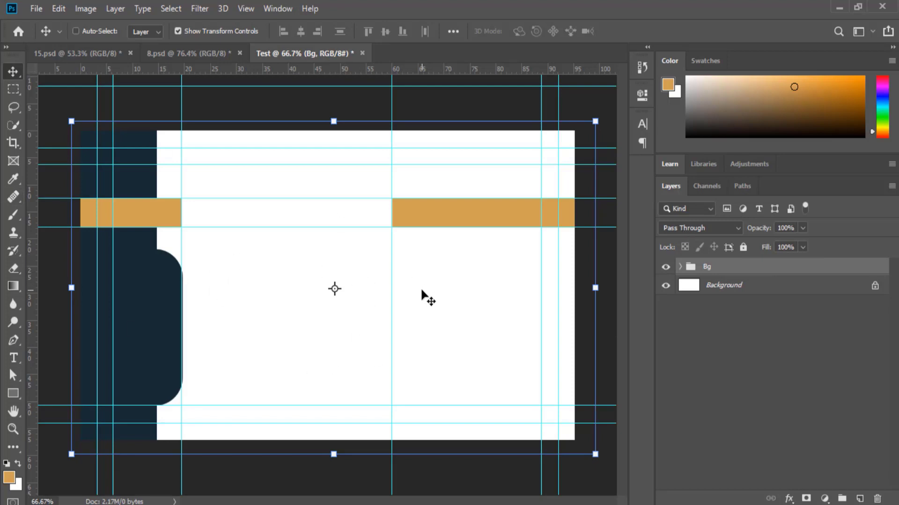
pyautogui.hotkey('ctrl', 'h')
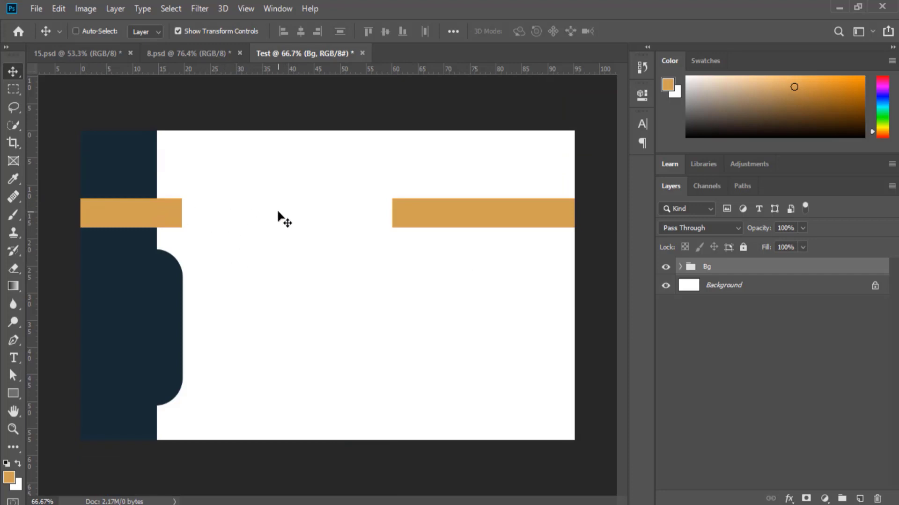
# - Type the cardholder's name in Times New Roman Bold just right of the short gold bar
pyautogui.click(13, 358)
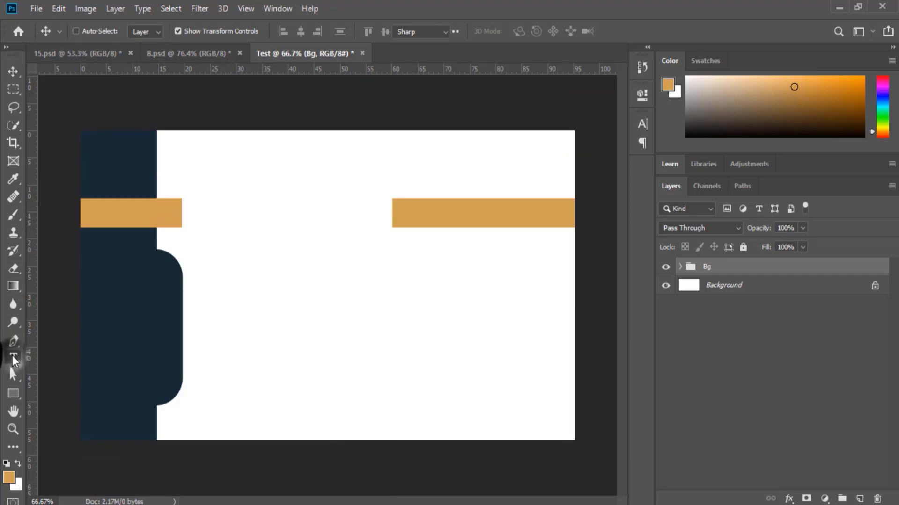
pyautogui.click(13, 358)
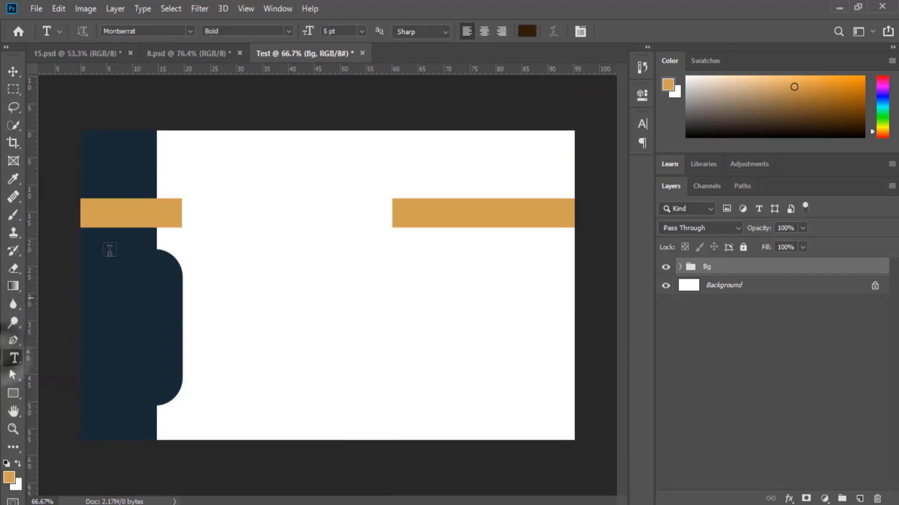
pyautogui.click(161, 29)
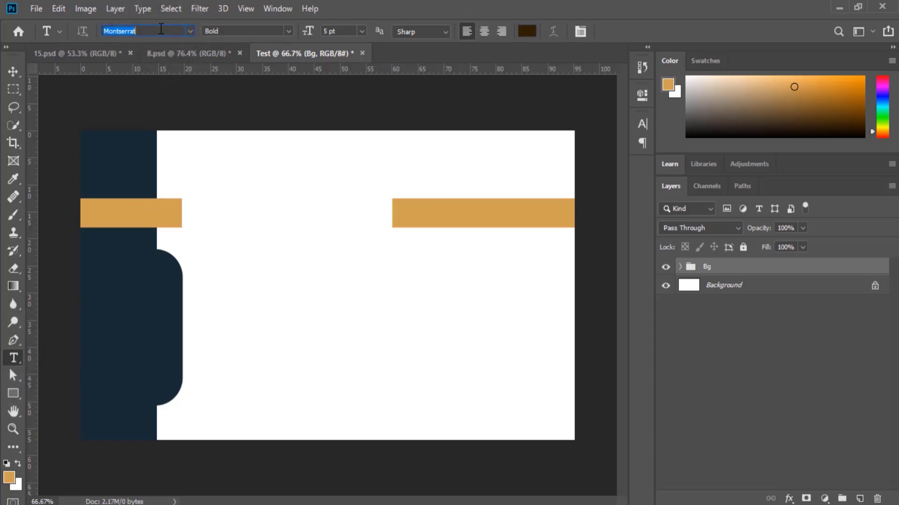
pyautogui.write('t')
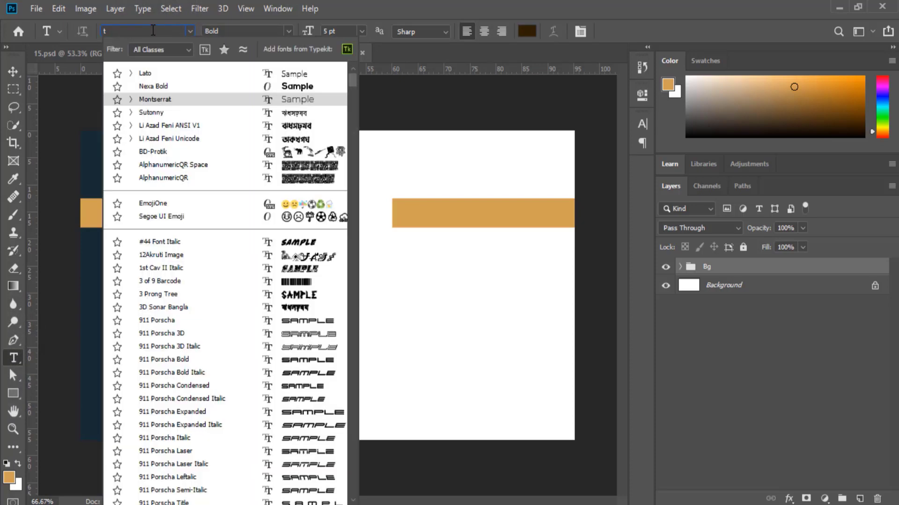
pyautogui.write('im')
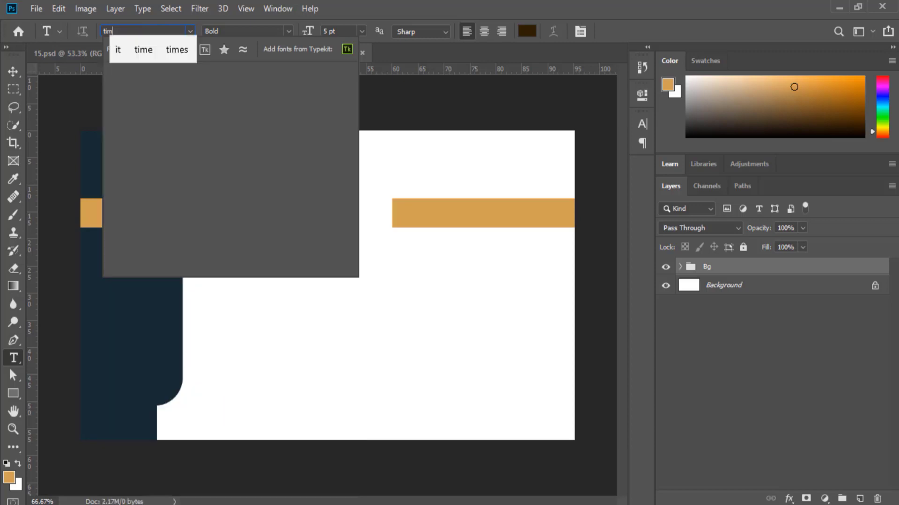
pyautogui.write('e')
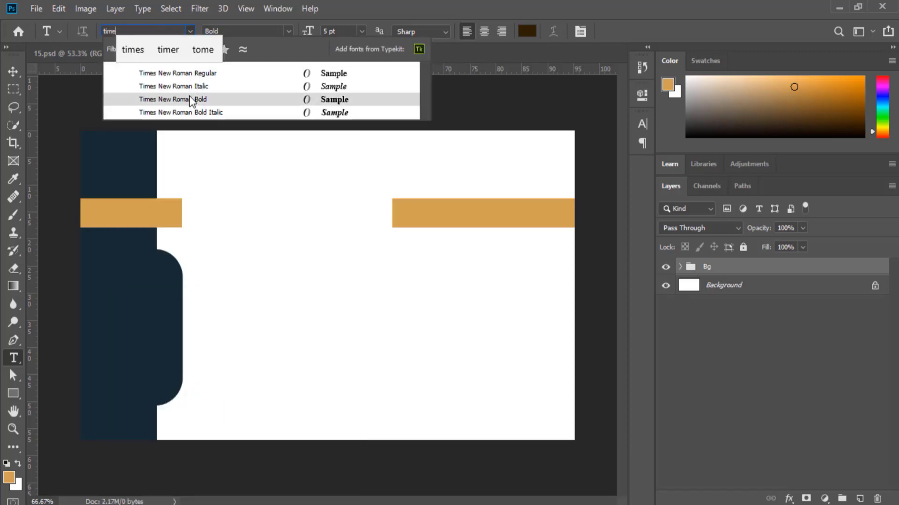
pyautogui.click(189, 100)
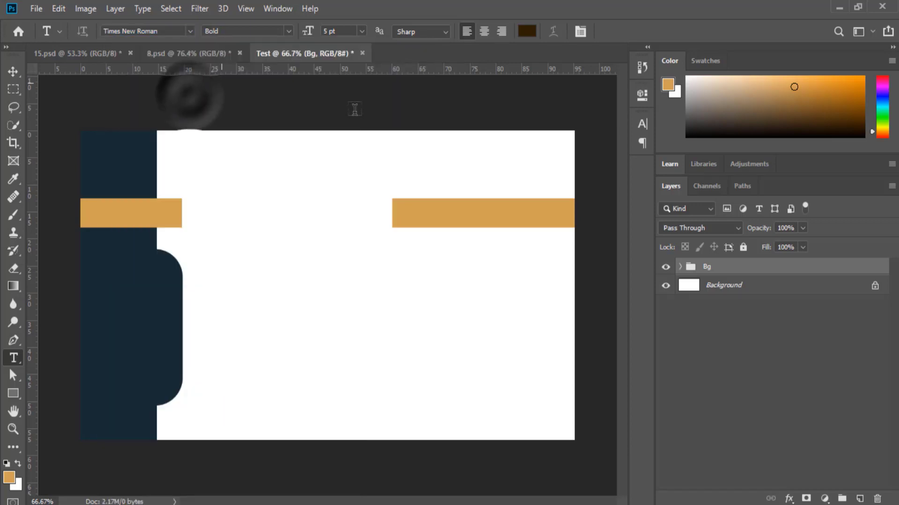
pyautogui.click(200, 214)
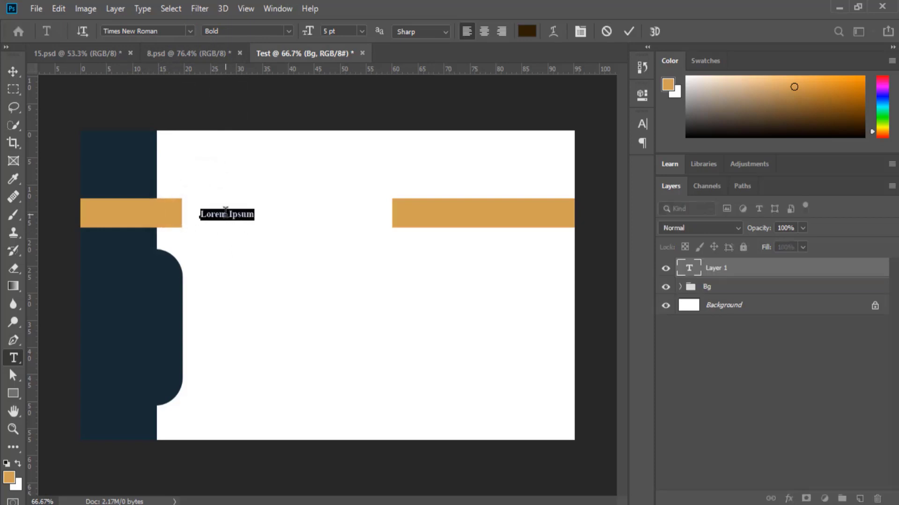
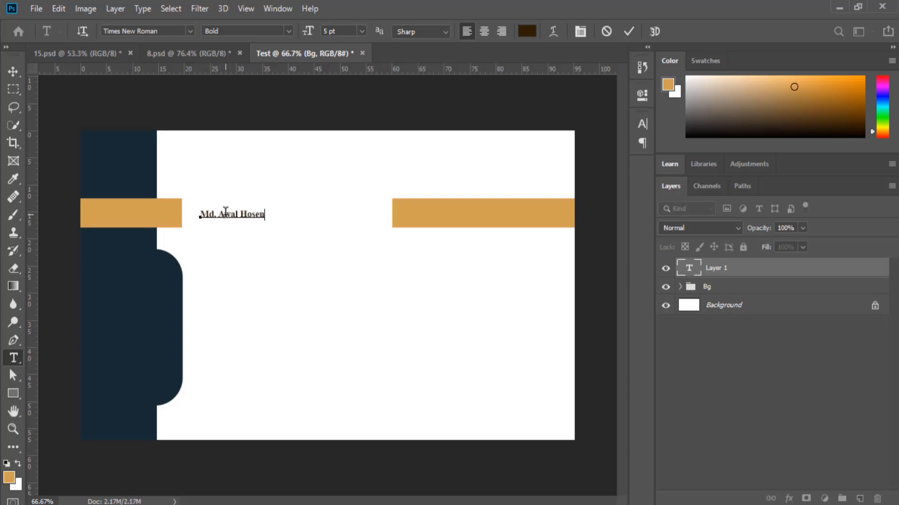
pyautogui.click(629, 31)
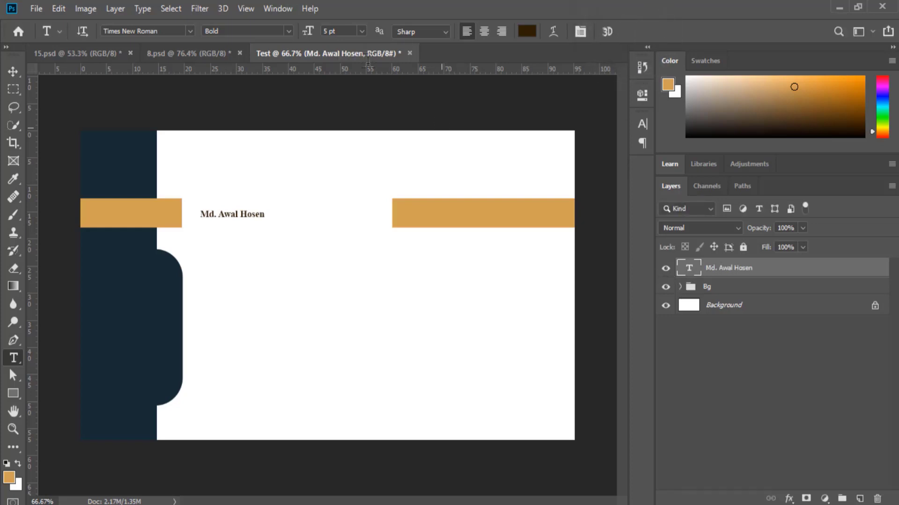
# - Colour the name gold, sampled from the gold bar
pyautogui.click(291, 10)
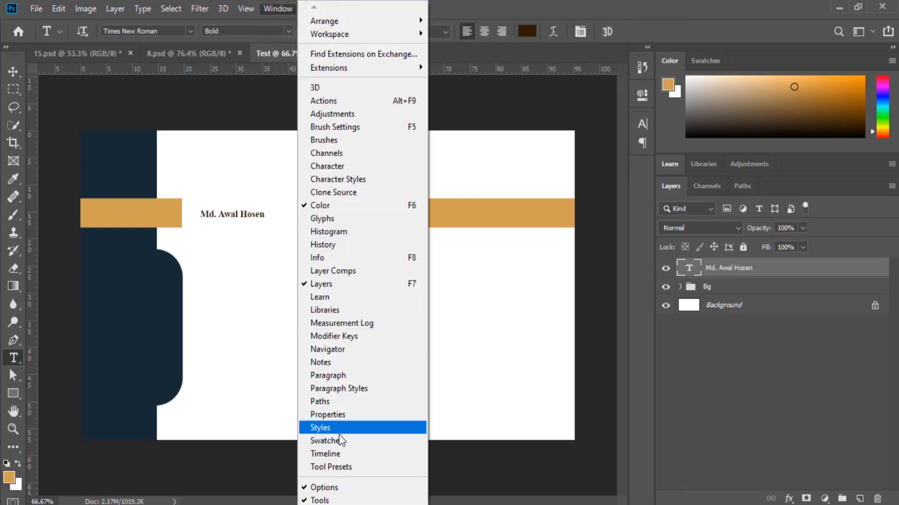
pyautogui.click(339, 414)
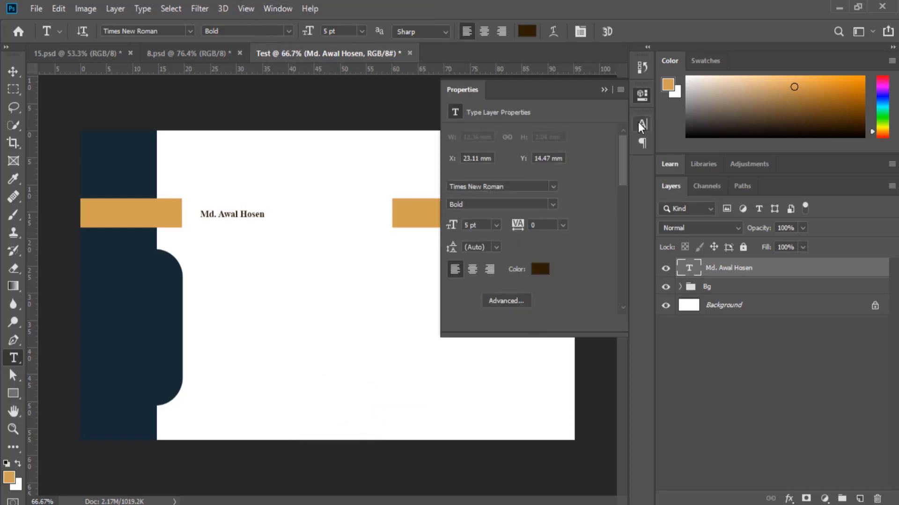
pyautogui.click(641, 124)
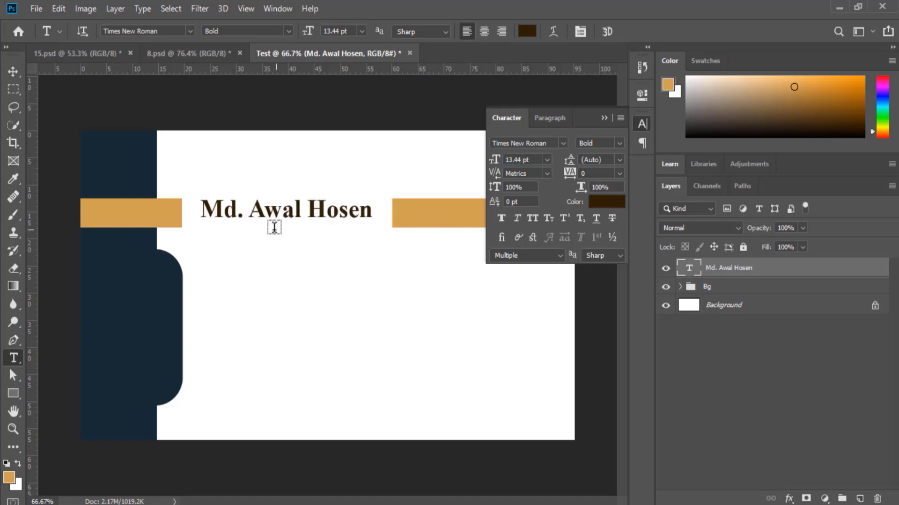
pyautogui.click(603, 205)
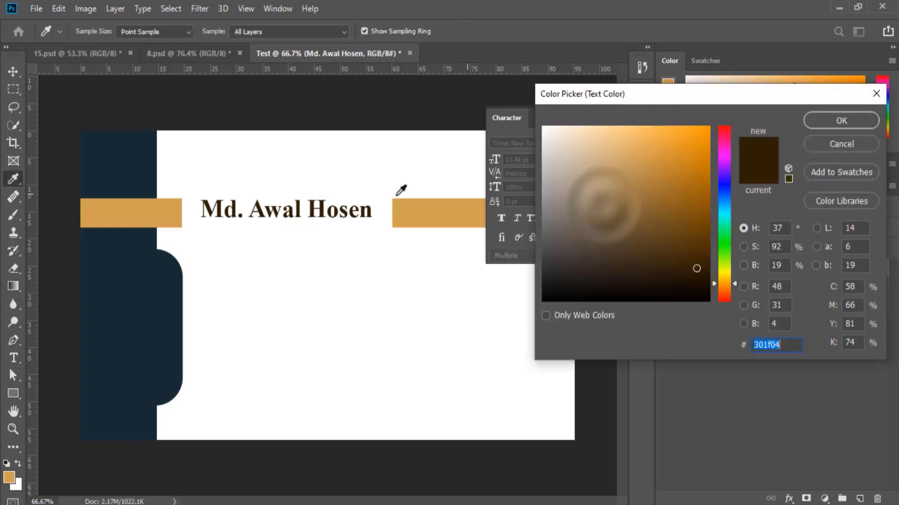
pyautogui.click(417, 210)
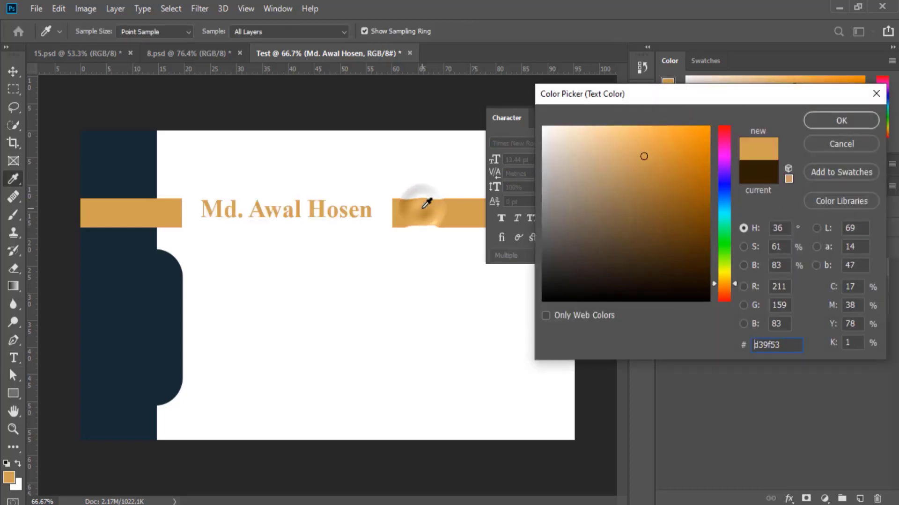
pyautogui.click(814, 119)
# - Recolour the last word of the name near-black and commit the text edit
pyautogui.moveTo(379, 207); pyautogui.dragTo(375, 210)
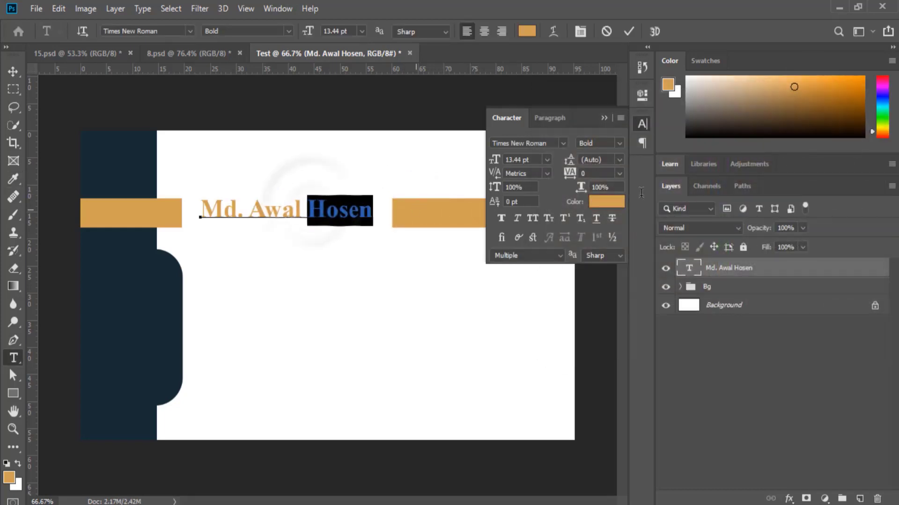
pyautogui.click(606, 202)
pyautogui.click(554, 282)
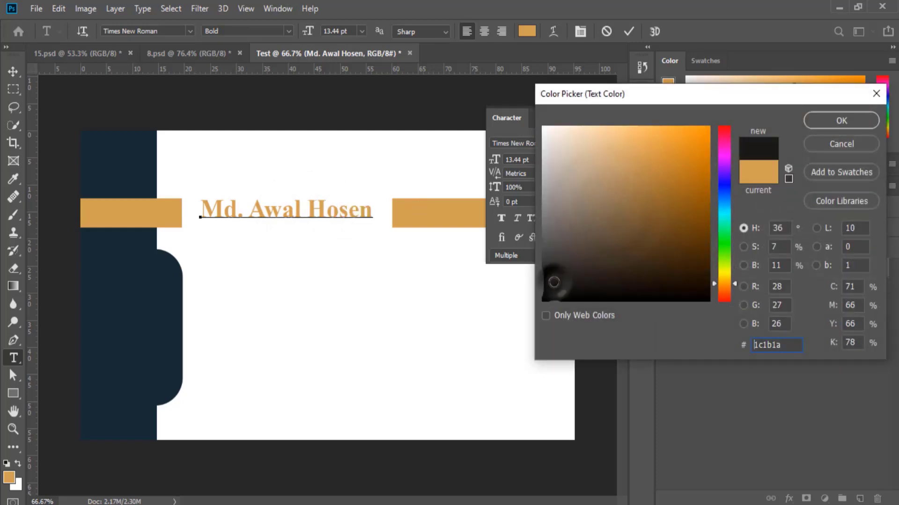
pyautogui.click(547, 283)
pyautogui.click(816, 122)
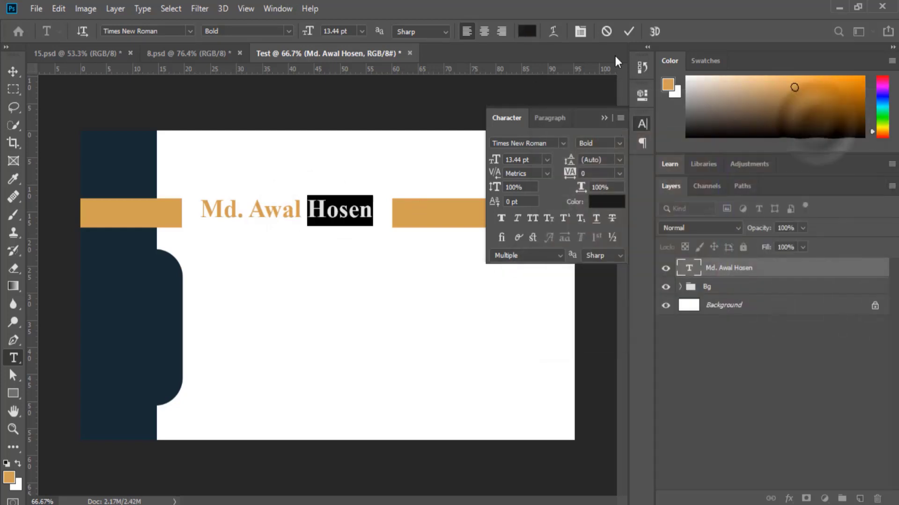
pyautogui.click(627, 31)
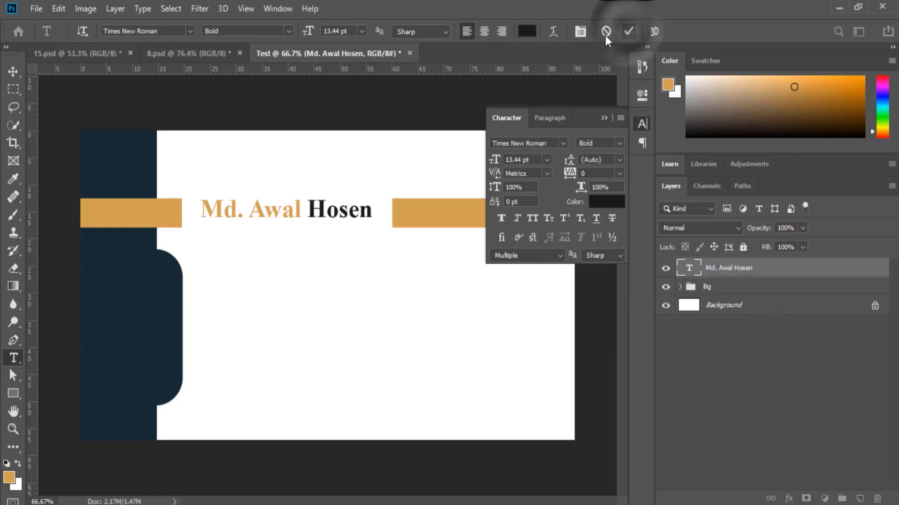
pyautogui.click(603, 117)
# - Move the gold bar layer out of Bg and vertically centre the name on the gold bars
pyautogui.click(681, 286)
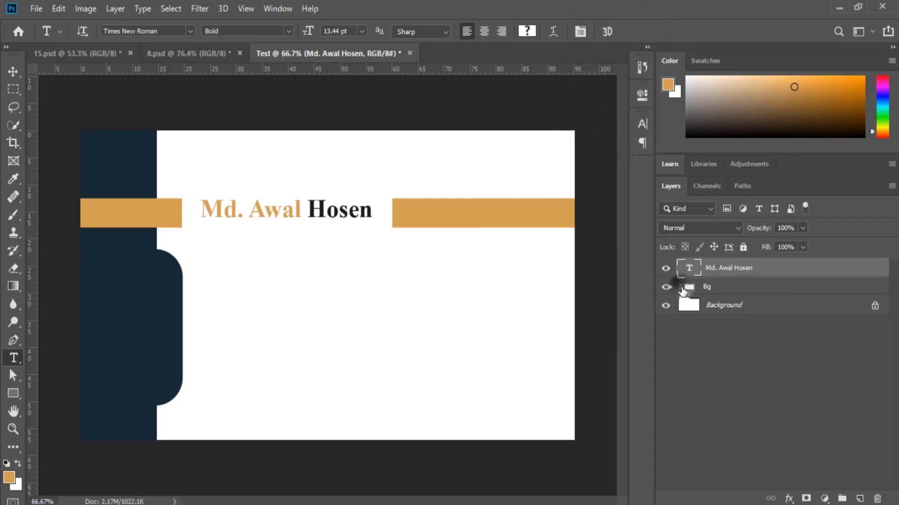
pyautogui.click(734, 304)
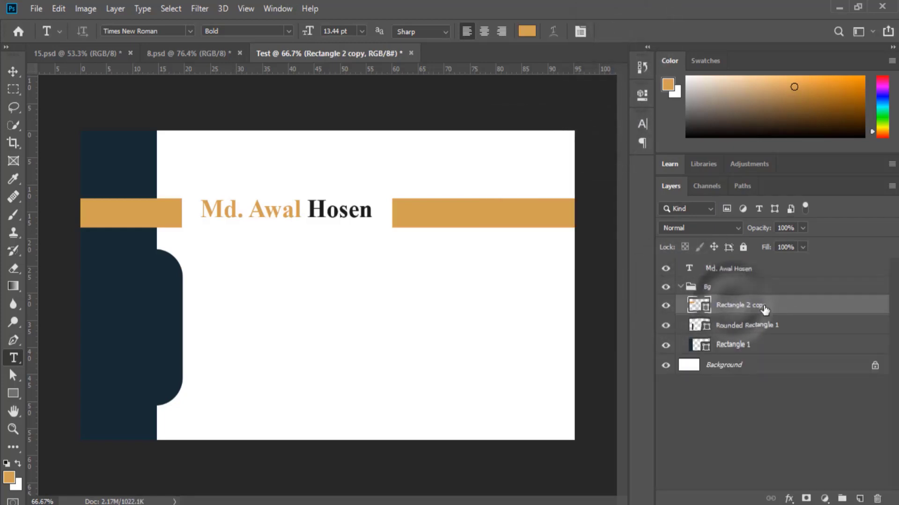
pyautogui.click(666, 305)
pyautogui.moveTo(758, 310); pyautogui.dragTo(748, 277)
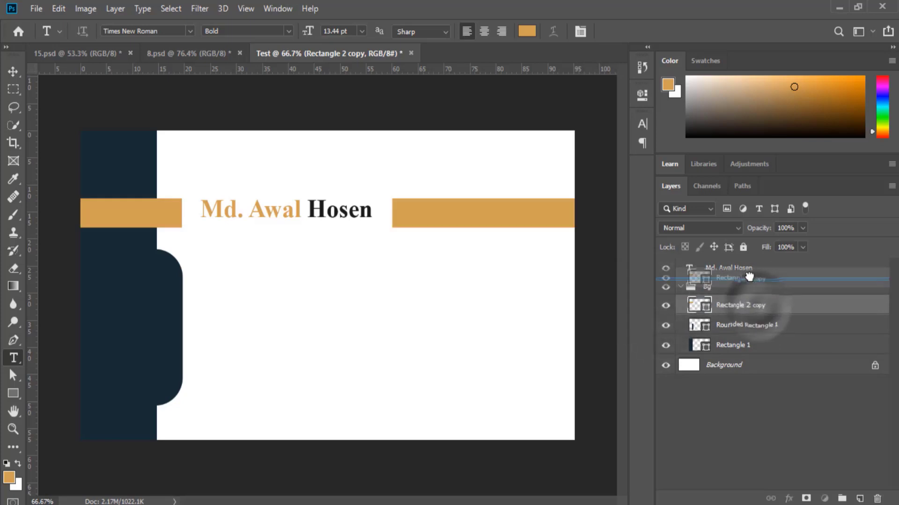
pyautogui.click(681, 307)
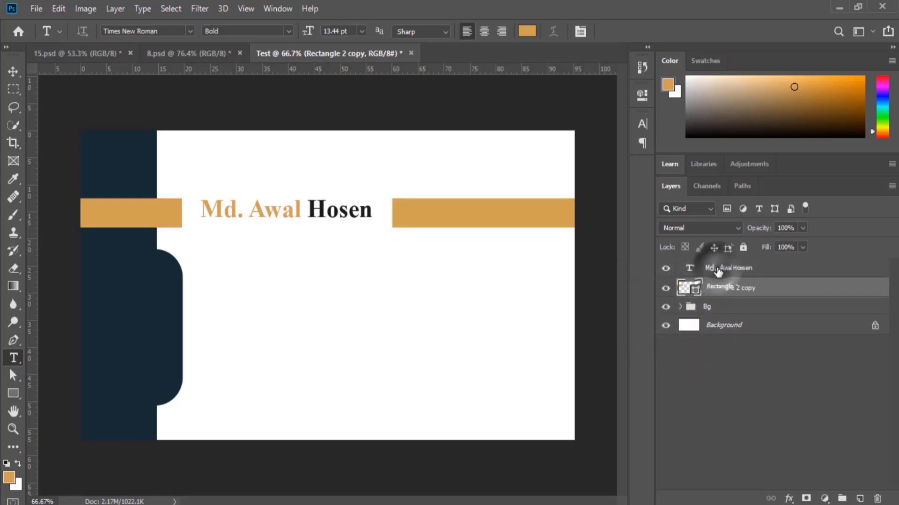
pyautogui.keyDown('shift'); pyautogui.click(718, 269); pyautogui.keyUp('shift')
pyautogui.click(17, 73)
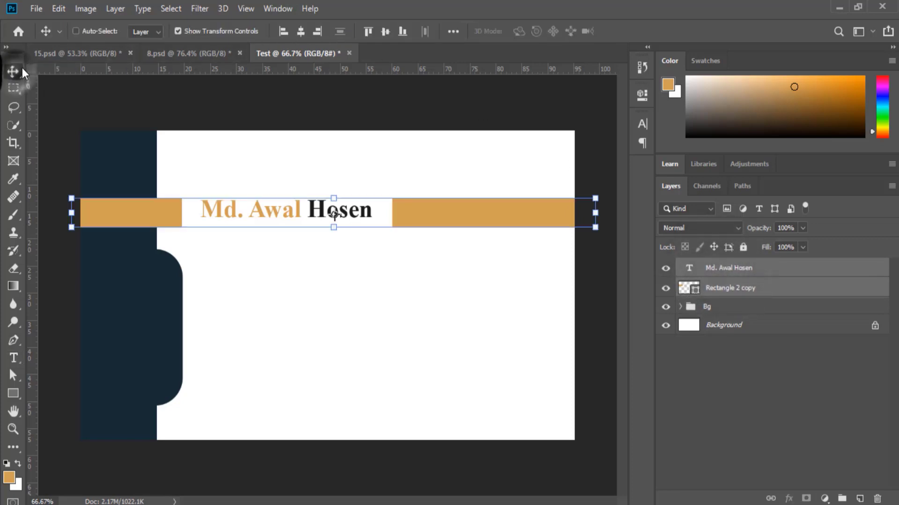
pyautogui.click(383, 32)
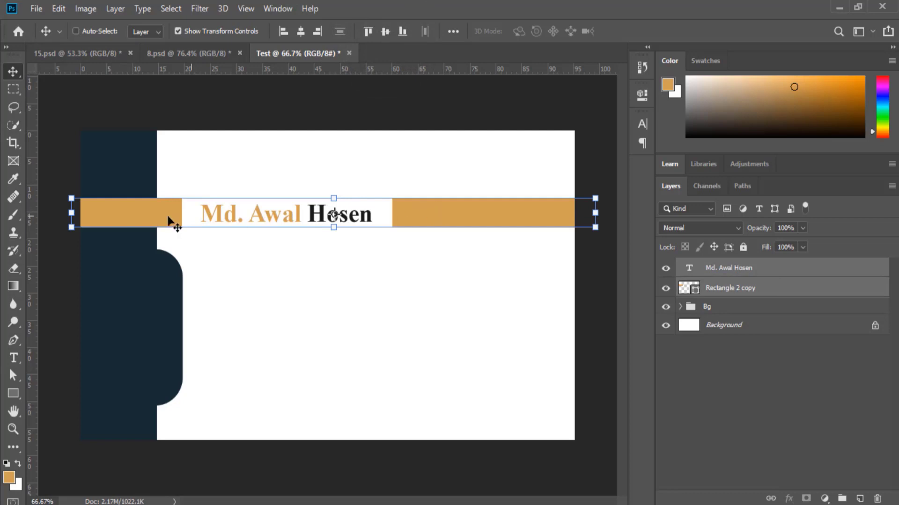
pyautogui.click(740, 355)
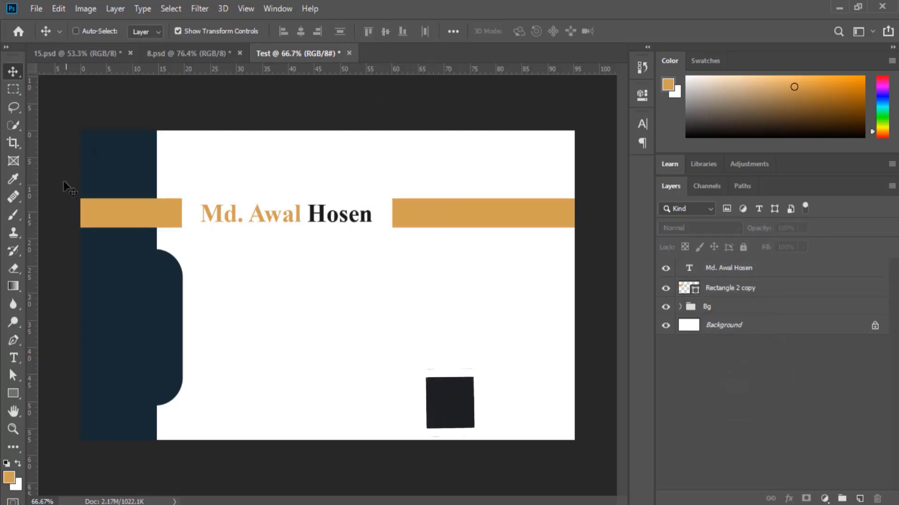
# - Enlarge the name to 14 pt and nudge it slightly left
pyautogui.click(707, 268)
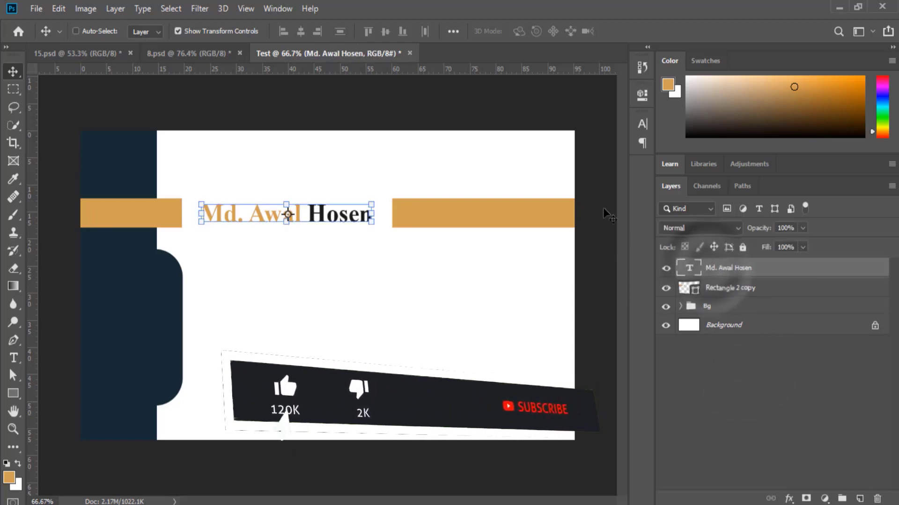
pyautogui.click(642, 124)
pyautogui.click(538, 159)
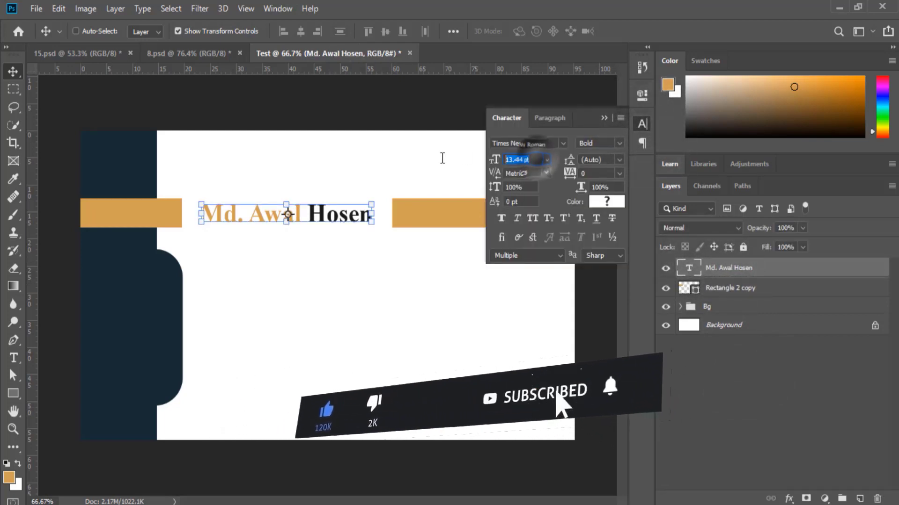
pyautogui.write('14')
pyautogui.press('Return')
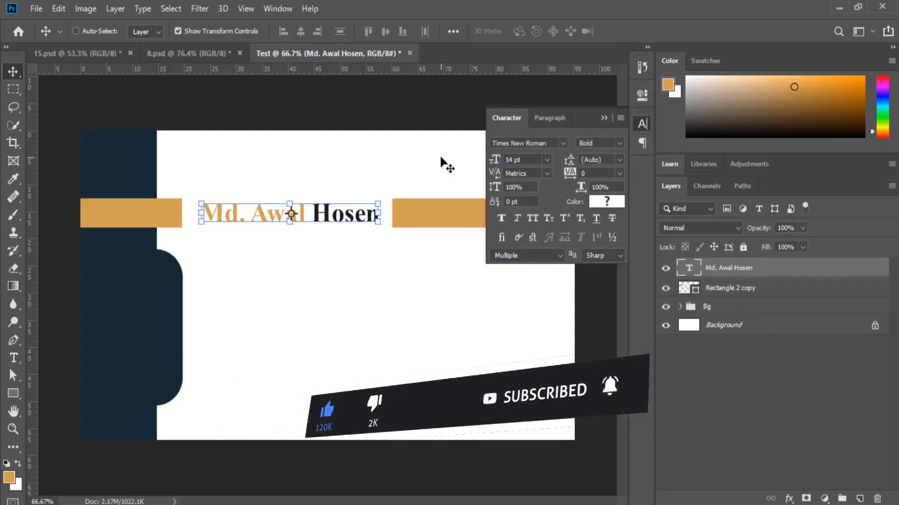
pyautogui.click(604, 118)
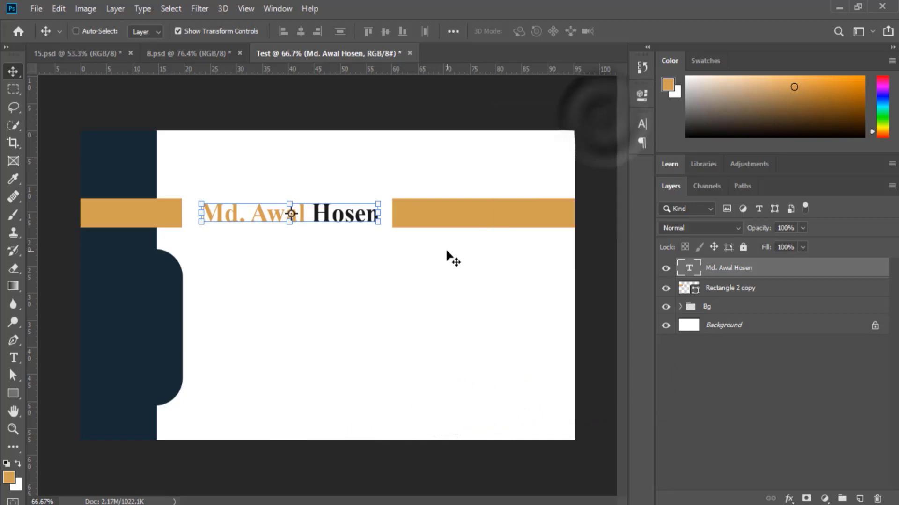
pyautogui.press('Left')
pyautogui.press('Left')
pyautogui.press('Left')
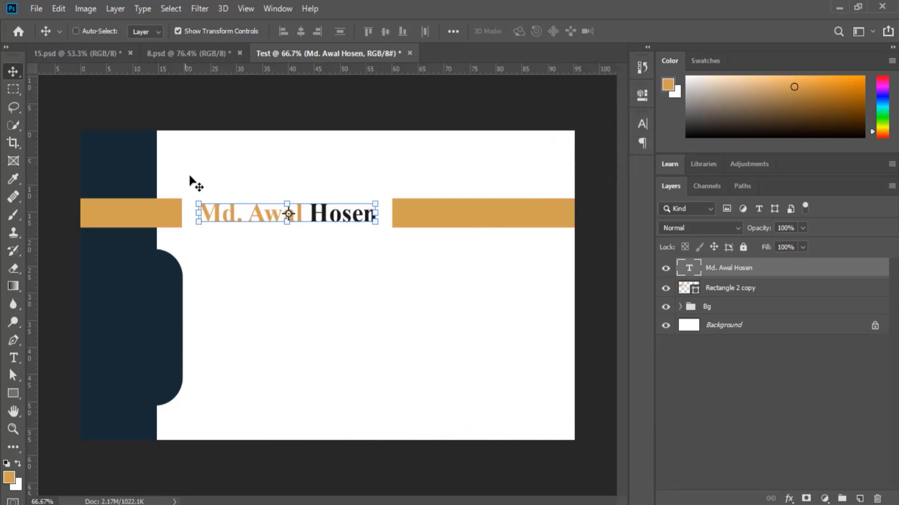
pyautogui.click(13, 358)
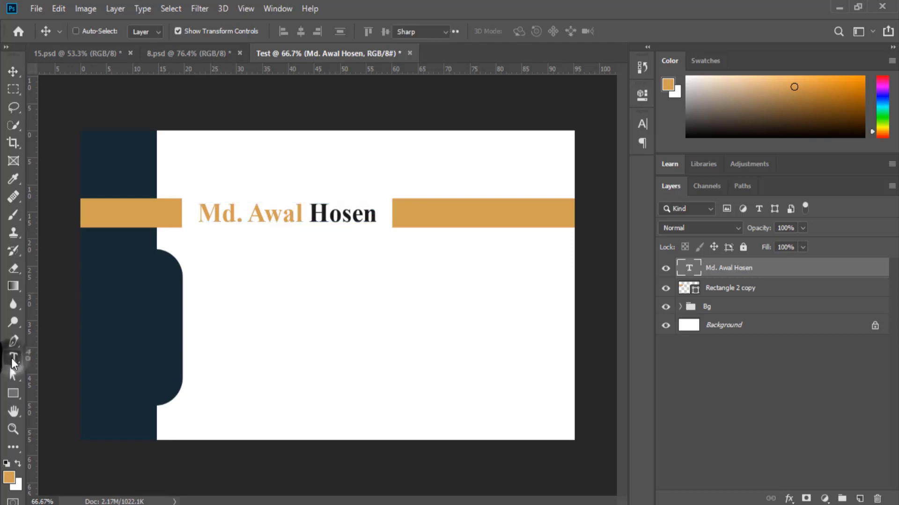
# - Type the title 'Graphics Designer' on a new line below the name
pyautogui.click(204, 246)
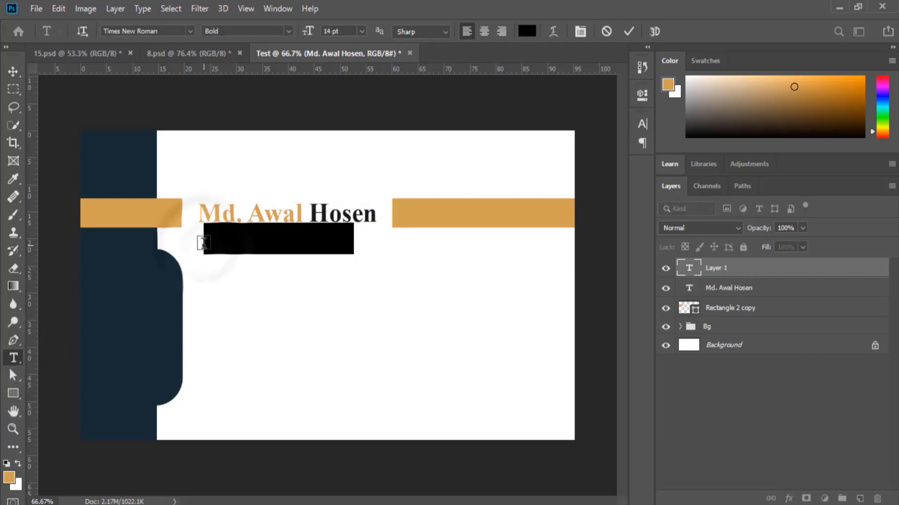
pyautogui.write('Gra')
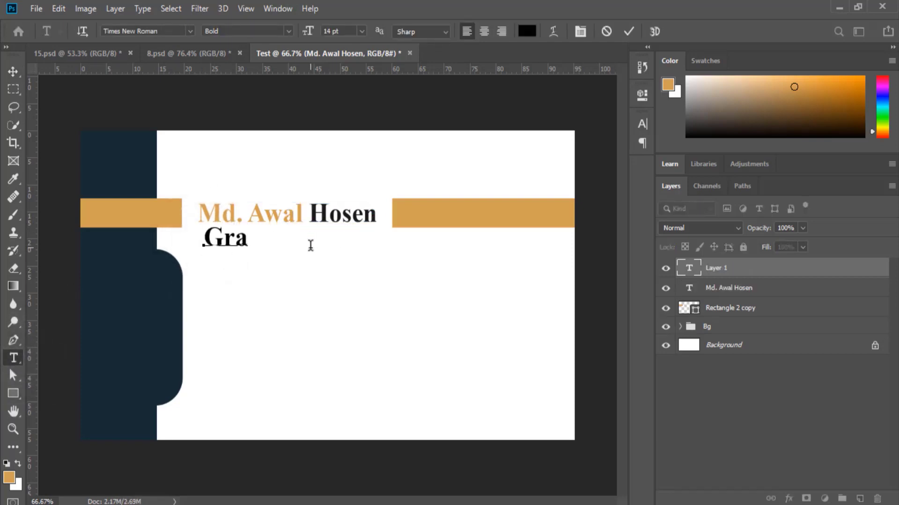
pyautogui.write('pg')
pyautogui.press('BackSpace')
pyautogui.write('hics')
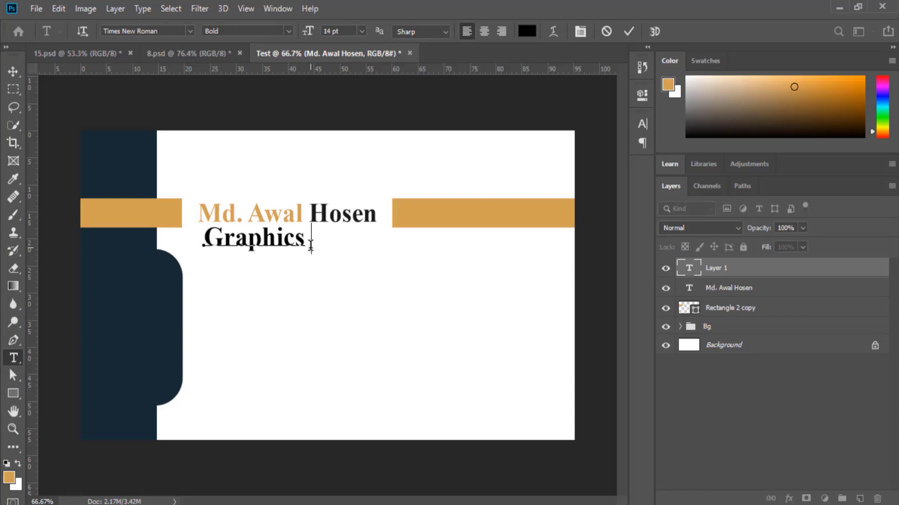
pyautogui.write(' Desi')
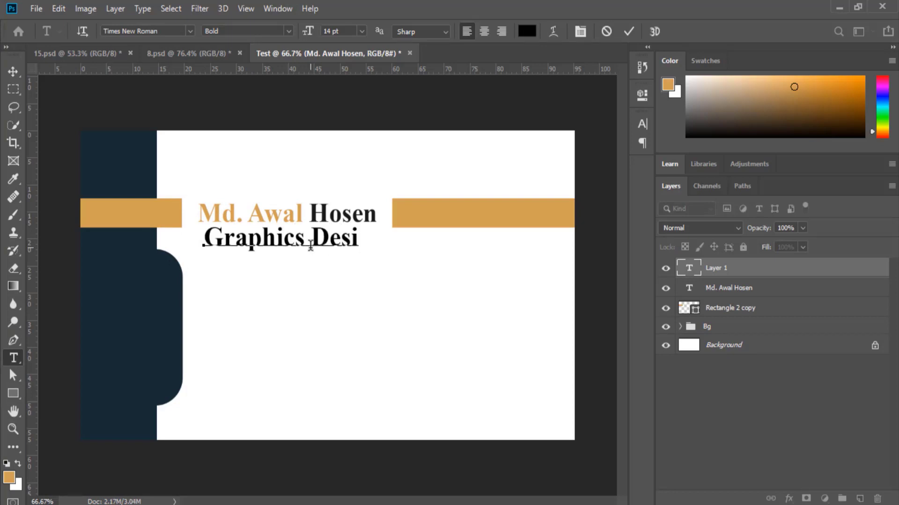
pyautogui.write('gner')
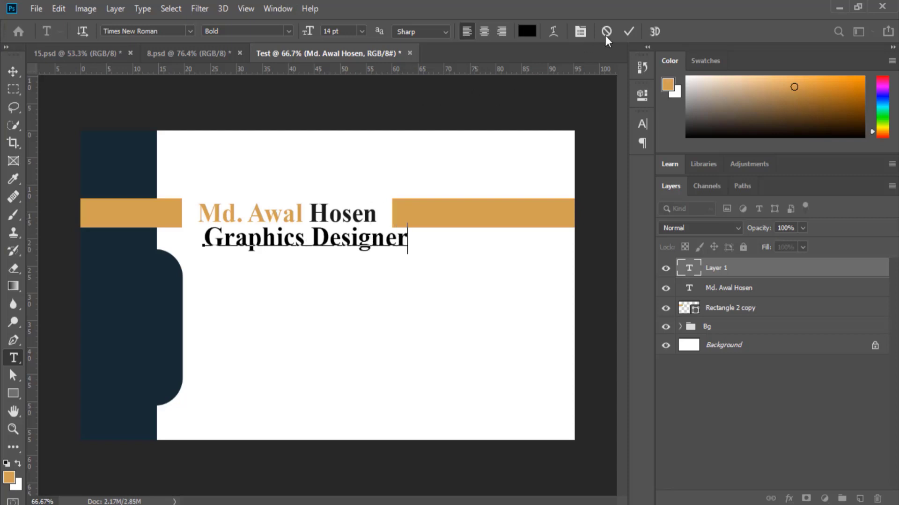
pyautogui.click(628, 31)
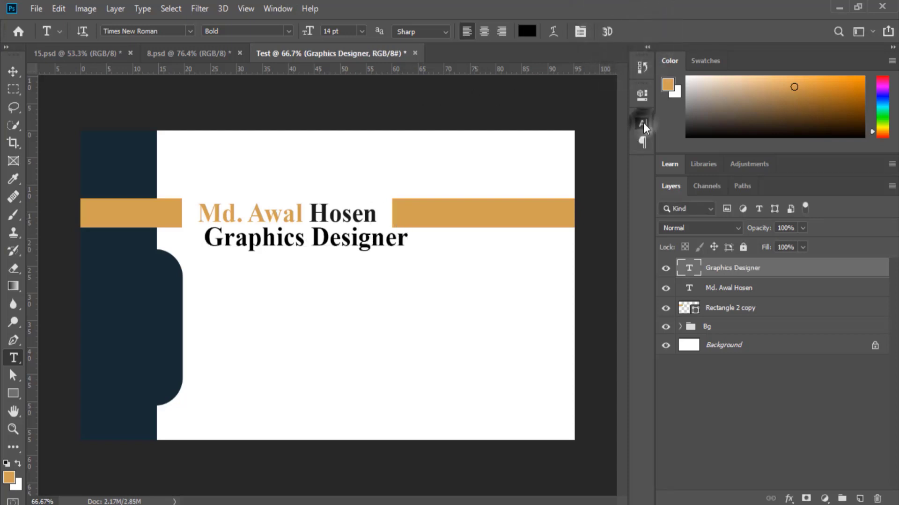
# - Set the title in Montserrat Light at 8 pt
pyautogui.click(643, 125)
pyautogui.click(534, 144)
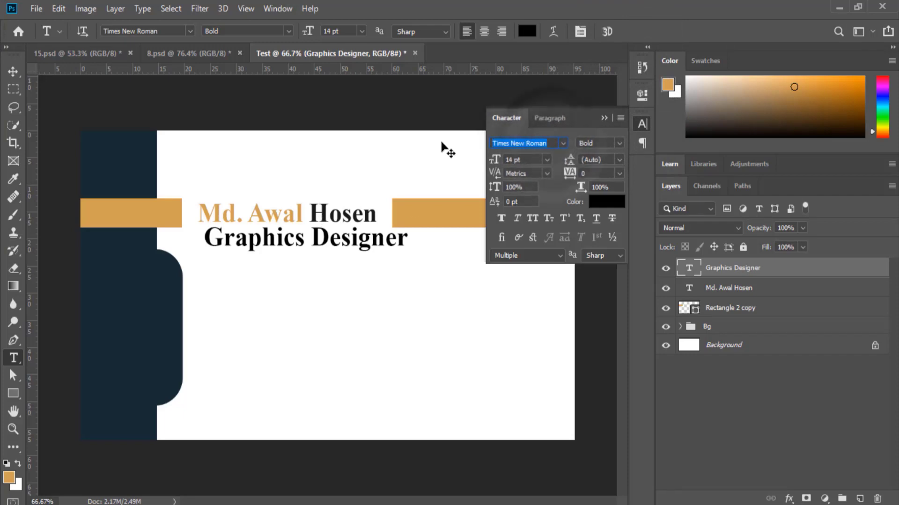
pyautogui.write('mon')
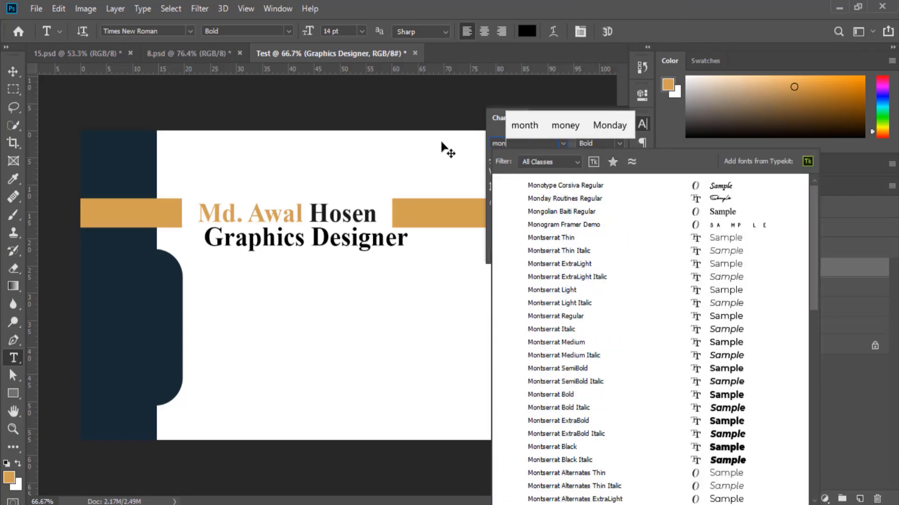
pyautogui.click(570, 291)
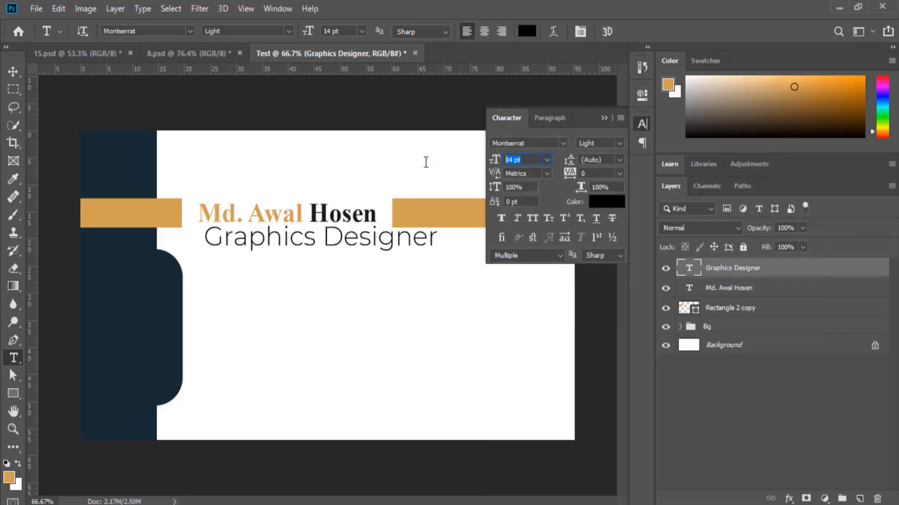
pyautogui.write('8')
pyautogui.press('Return')
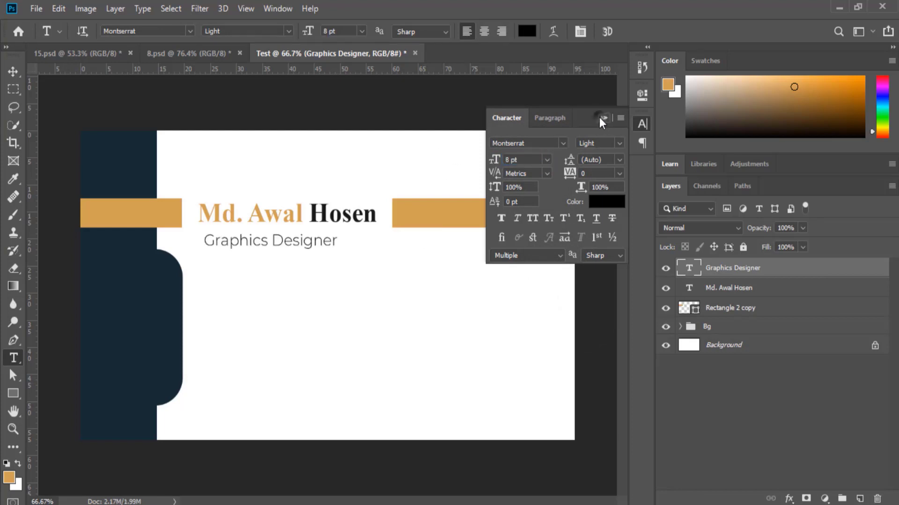
pyautogui.click(604, 119)
pyautogui.click(14, 70)
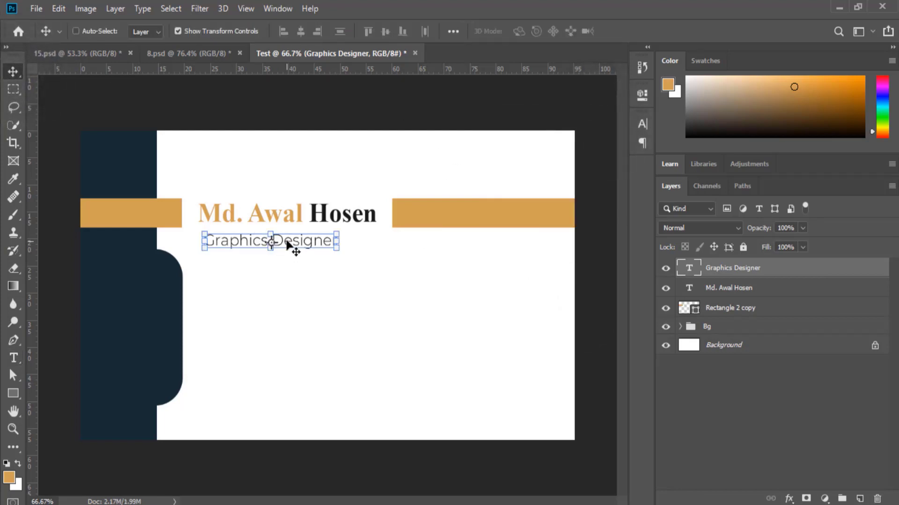
# - Move the title up under the name and left-align it with the name
pyautogui.moveTo(287, 244); pyautogui.dragTo(282, 238)
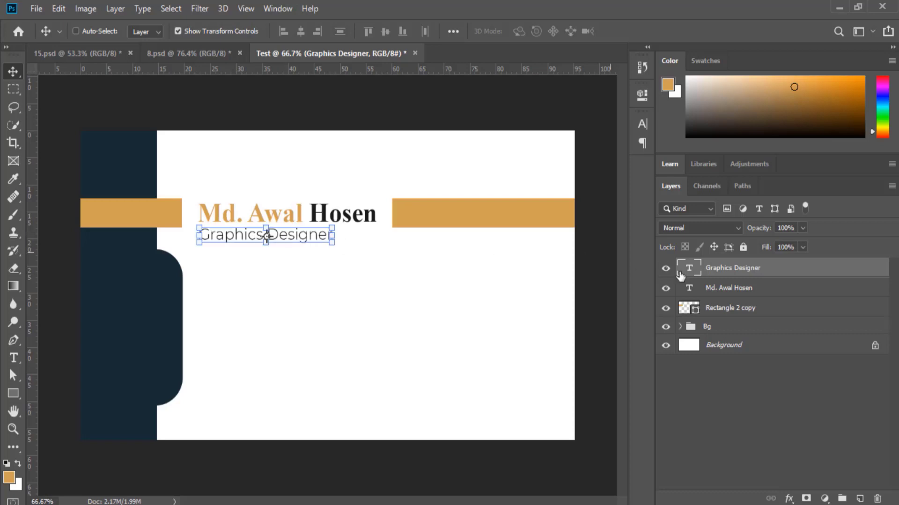
pyautogui.keyDown('shift'); pyautogui.click(717, 288); pyautogui.keyUp('shift')
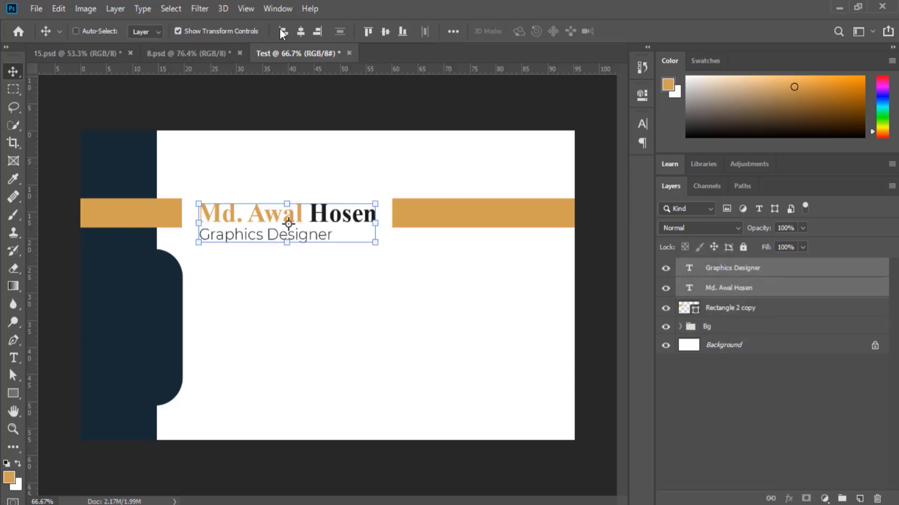
pyautogui.click(283, 31)
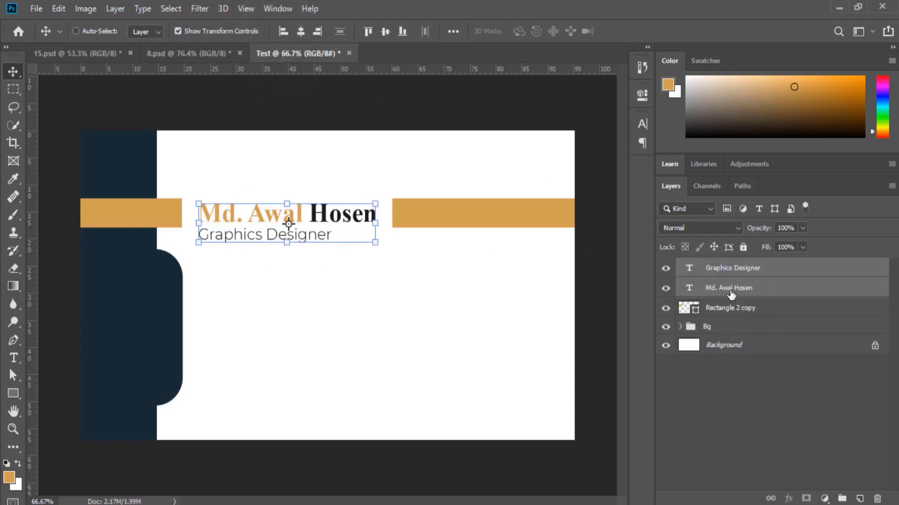
# - Group the title, name and gold bar layers as 'Name', then check 8.psd and return to Test
pyautogui.keyDown('shift'); pyautogui.click(731, 311); pyautogui.keyUp('shift')
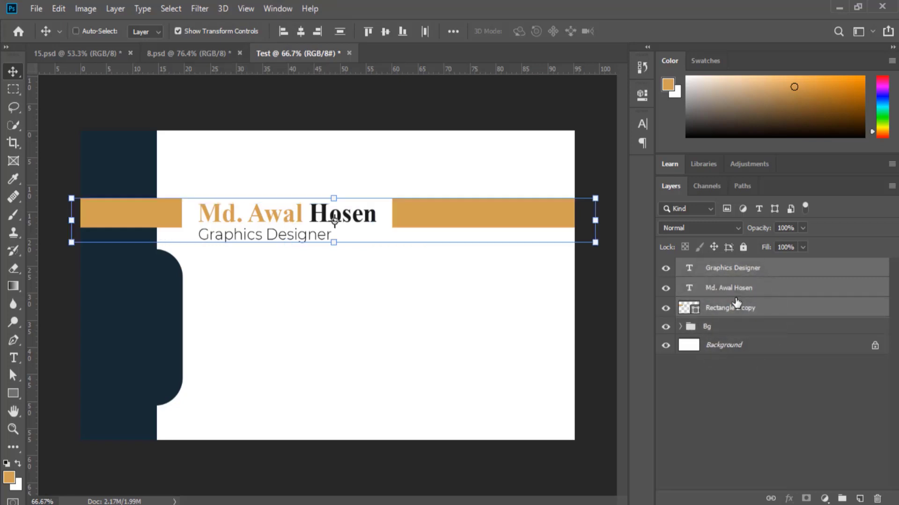
pyautogui.hotkey('ctrl', 'g')
pyautogui.doubleClick(716, 273)
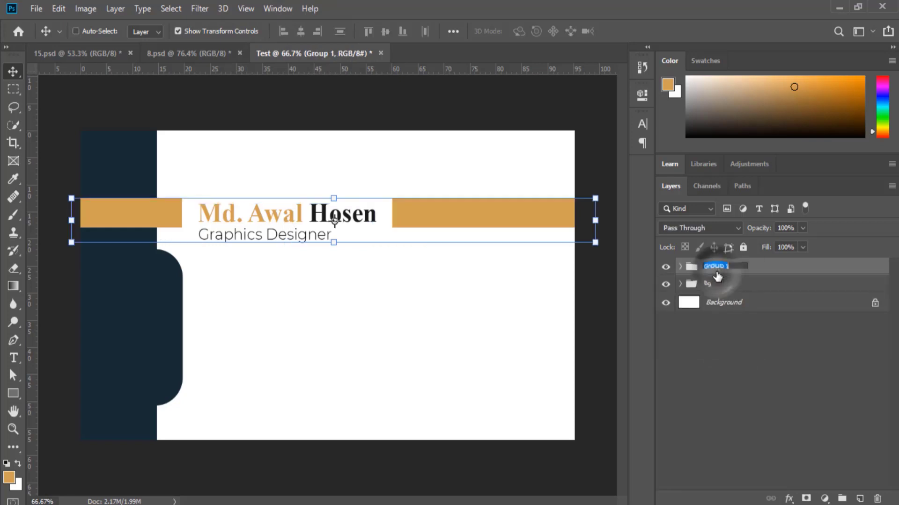
pyautogui.write('Name')
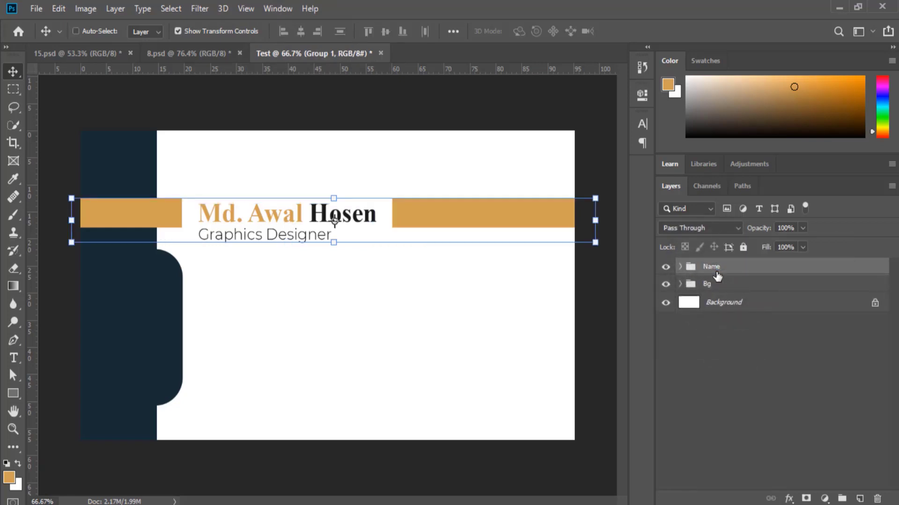
pyautogui.press('Return')
pyautogui.click(685, 338)
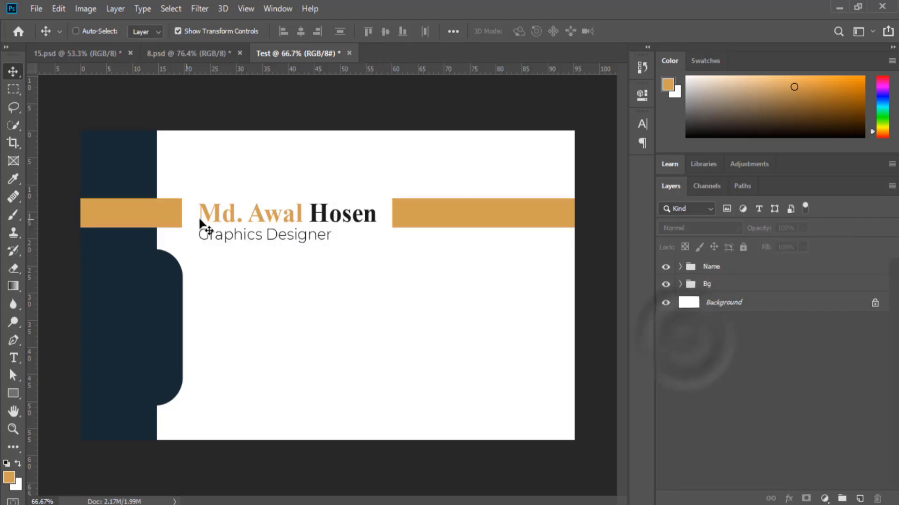
pyautogui.click(184, 54)
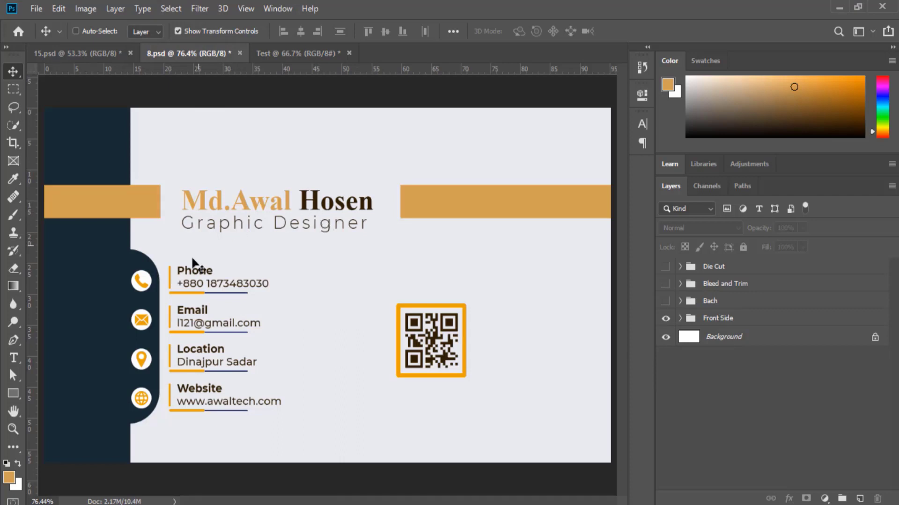
pyautogui.click(291, 53)
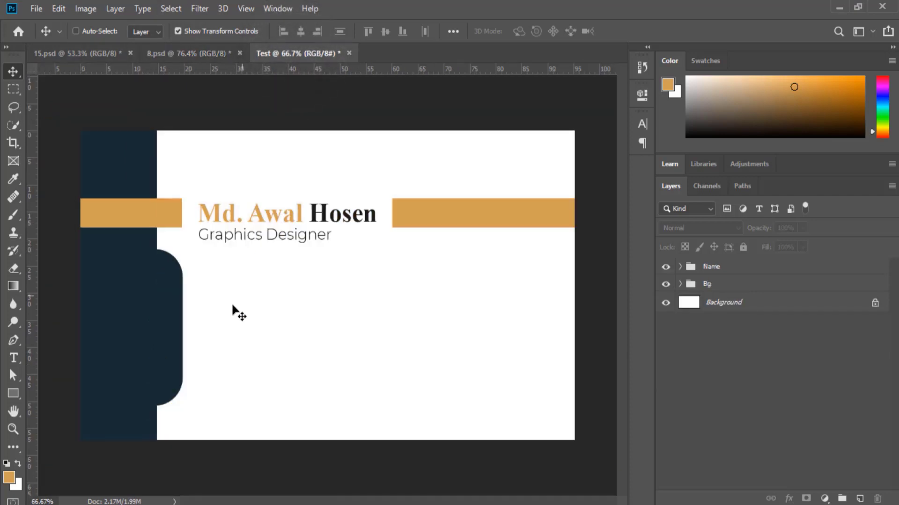
# - Create a 100 px gold rectangle and resize it to 4 × 43 px in Properties
pyautogui.click(18, 394)
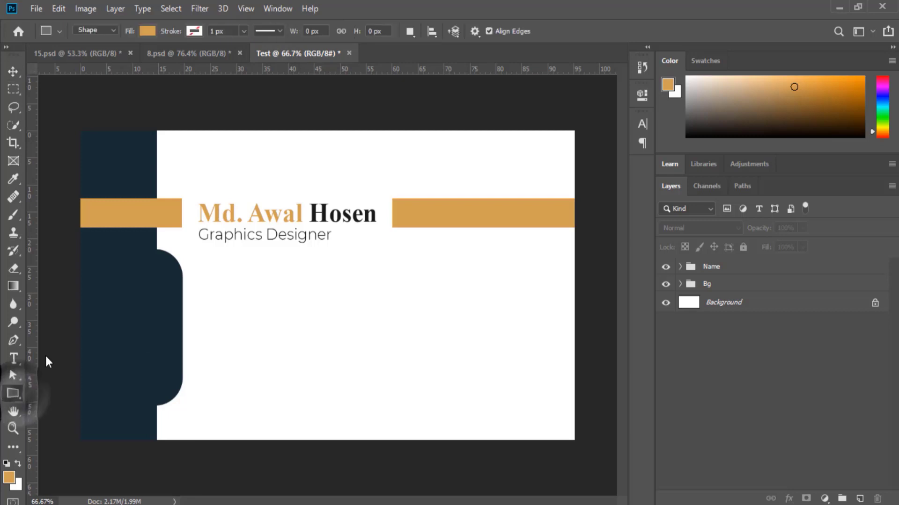
pyautogui.click(273, 293)
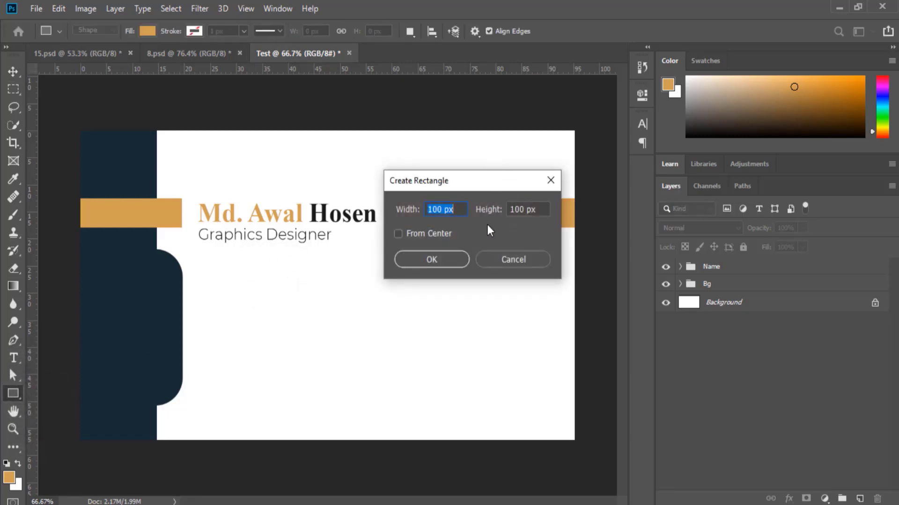
pyautogui.click(431, 260)
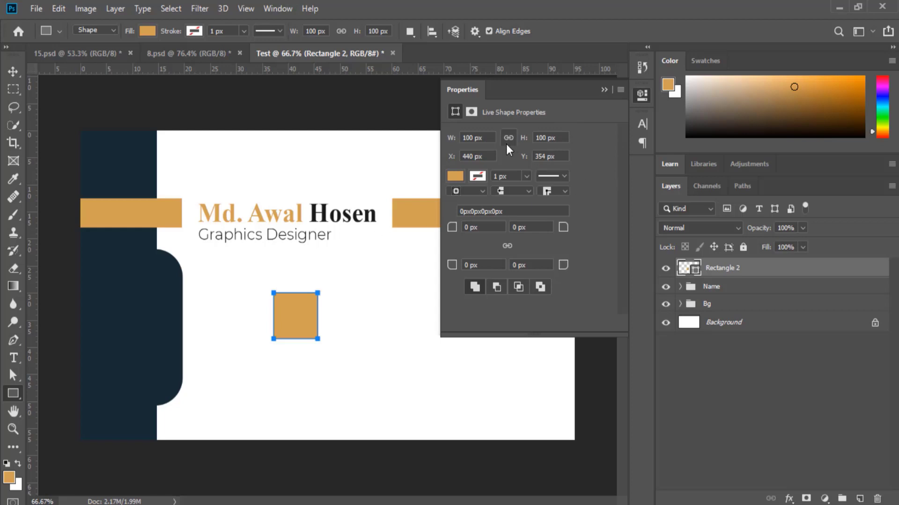
pyautogui.moveTo(487, 138); pyautogui.dragTo(441, 138)
pyautogui.write('4')
pyautogui.click(551, 137)
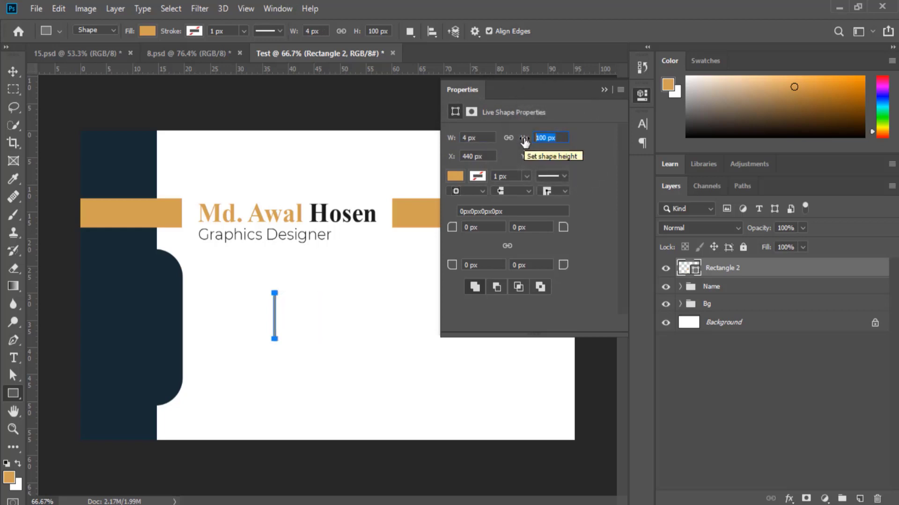
pyautogui.write('43')
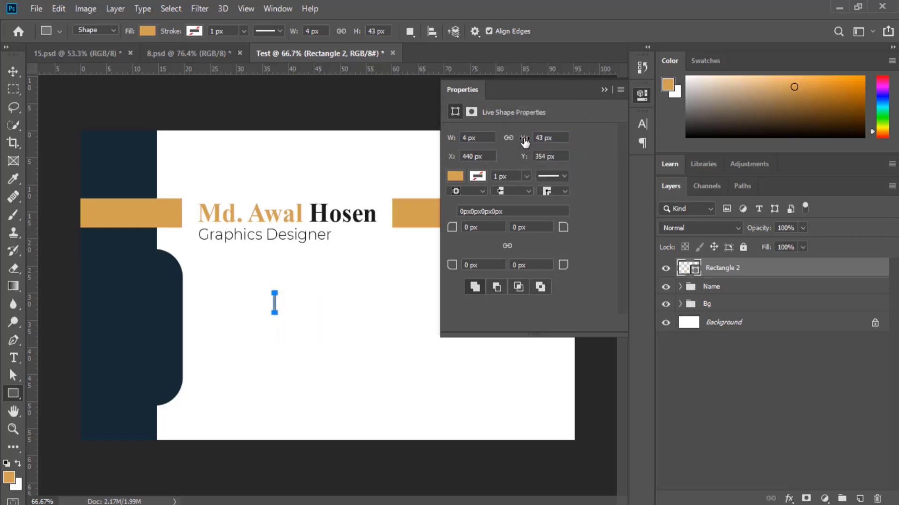
pyautogui.click(605, 89)
# - Zoom in and move the thin gold bar left beside the navy panel
pyautogui.click(14, 70)
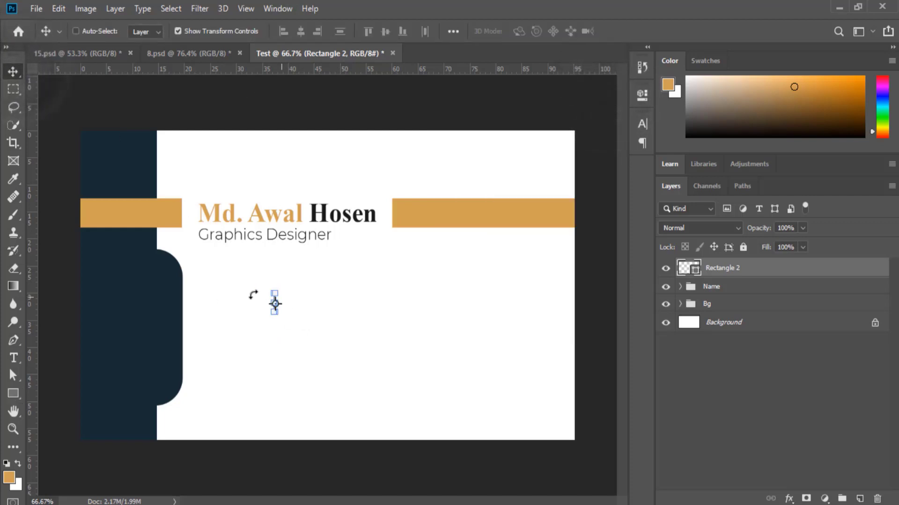
pyautogui.press('z')
pyautogui.click(252, 317)
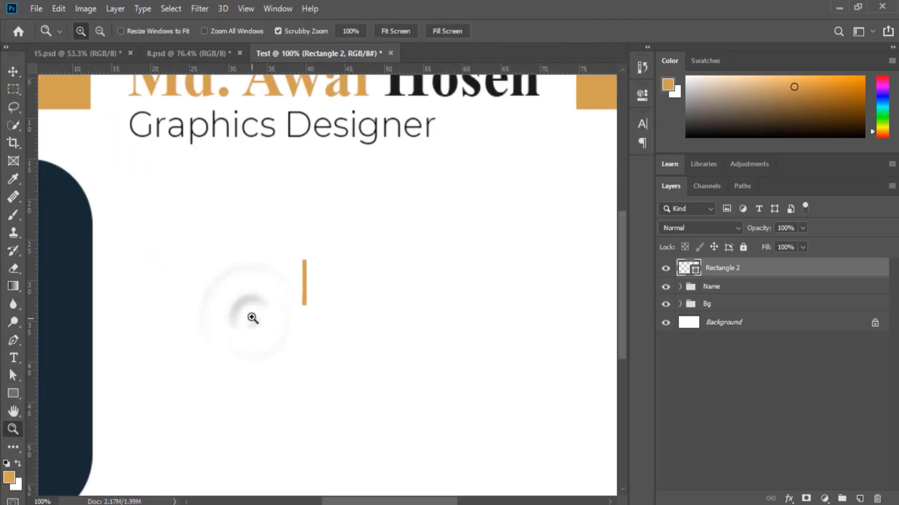
pyautogui.click(252, 319)
pyautogui.click(14, 71)
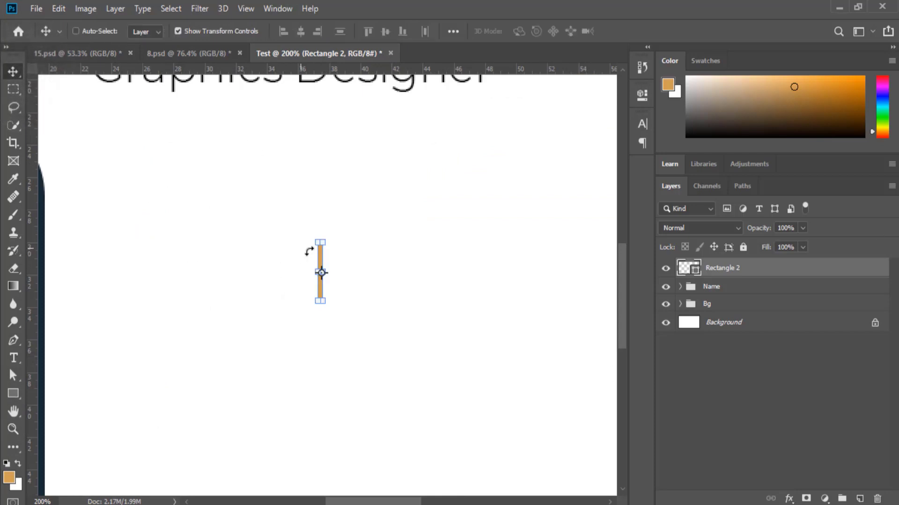
pyautogui.moveTo(322, 256); pyautogui.dragTo(72, 191)
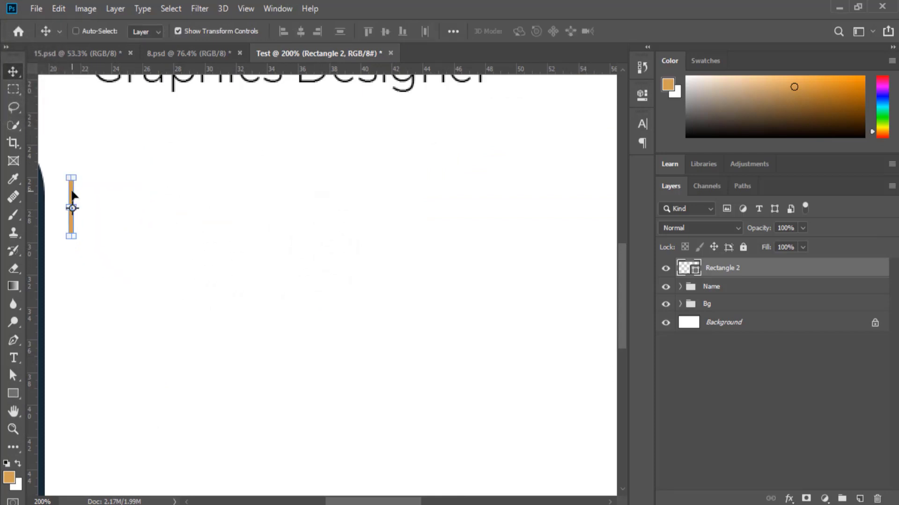
pyautogui.click(12, 394)
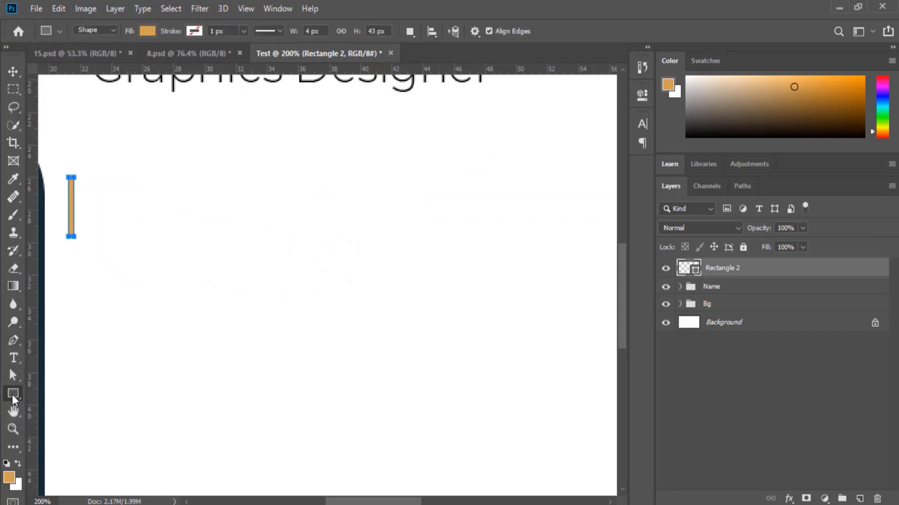
# - Create a gold rectangle and resize it to 71 × 5 px in Properties
pyautogui.click(127, 241)
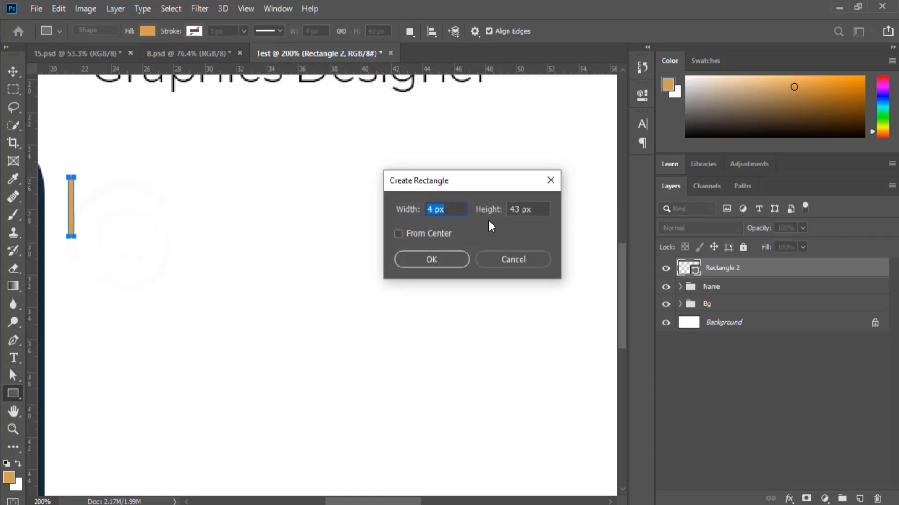
pyautogui.click(452, 261)
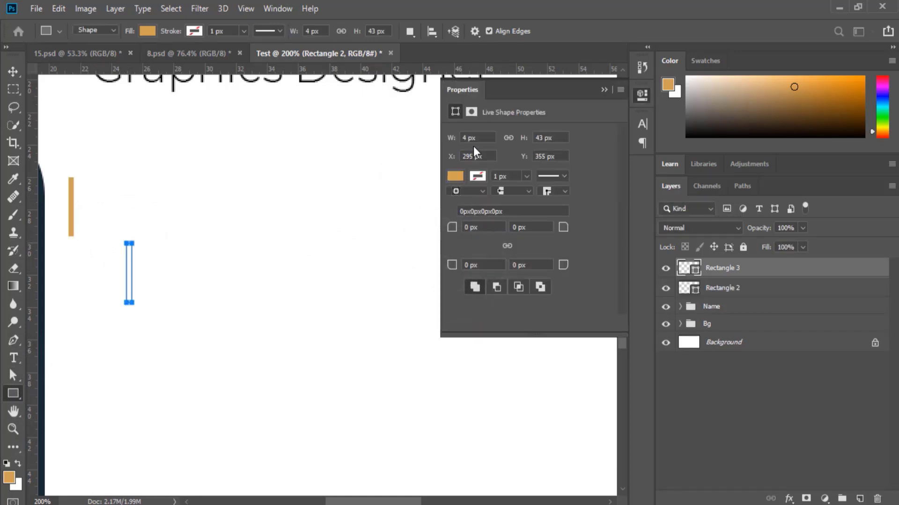
pyautogui.click(482, 138)
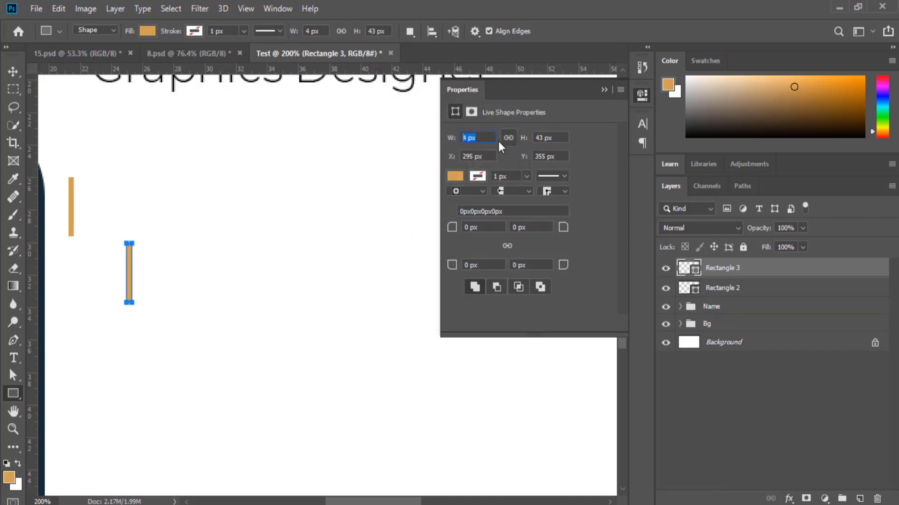
pyautogui.write('71')
pyautogui.press('Tab')
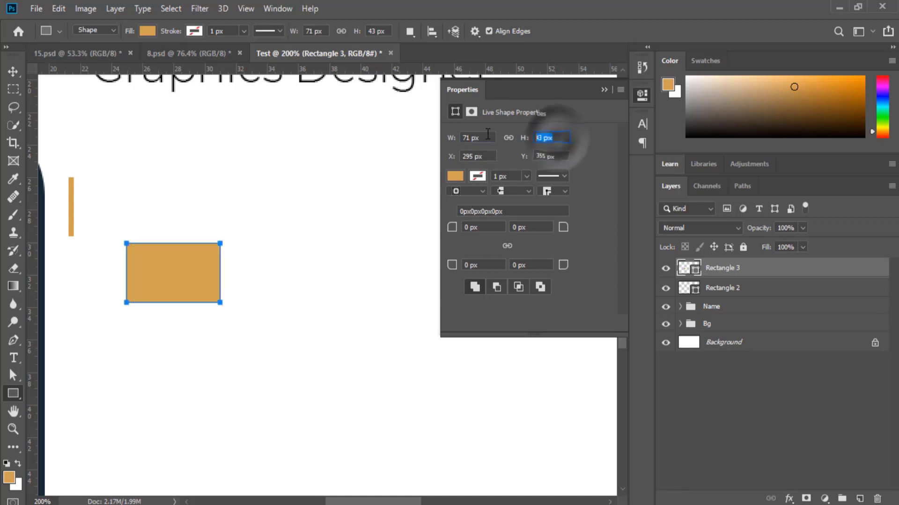
pyautogui.write('5')
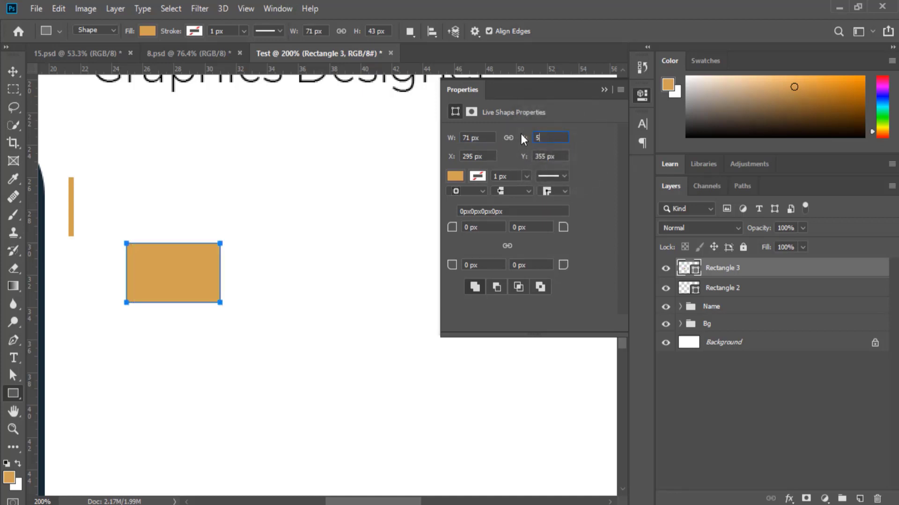
pyautogui.press('Return')
pyautogui.click(604, 90)
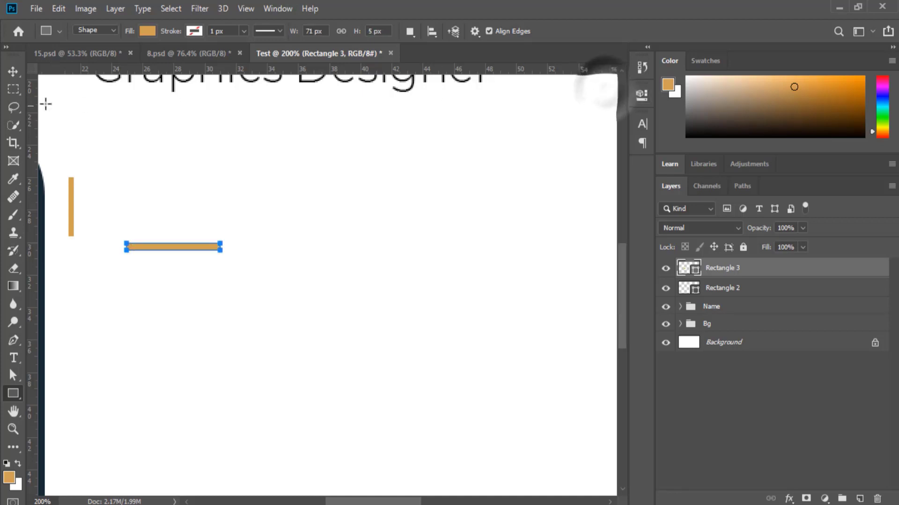
# - Move the 71 × 5 px bar to the vertical bar's base, forming an L
pyautogui.click(13, 71)
pyautogui.moveTo(197, 252); pyautogui.dragTo(153, 240)
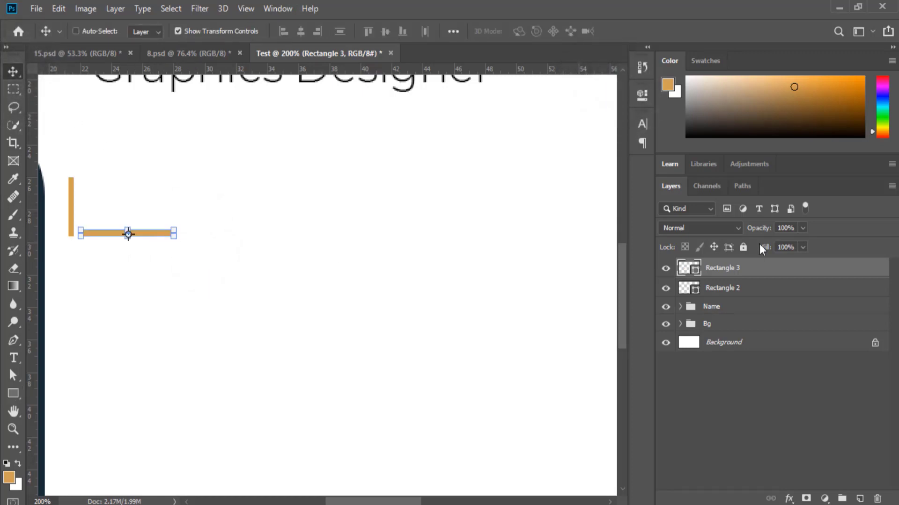
pyautogui.click(16, 396)
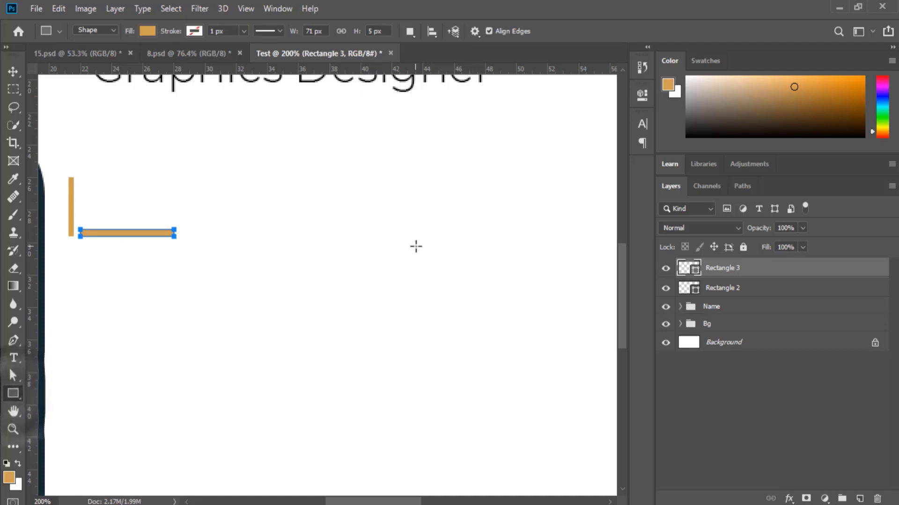
pyautogui.click(396, 294)
# - Add a thin 88 × 2 px bar placed next to the horizontal gold bar
pyautogui.click(424, 260)
pyautogui.write('88')
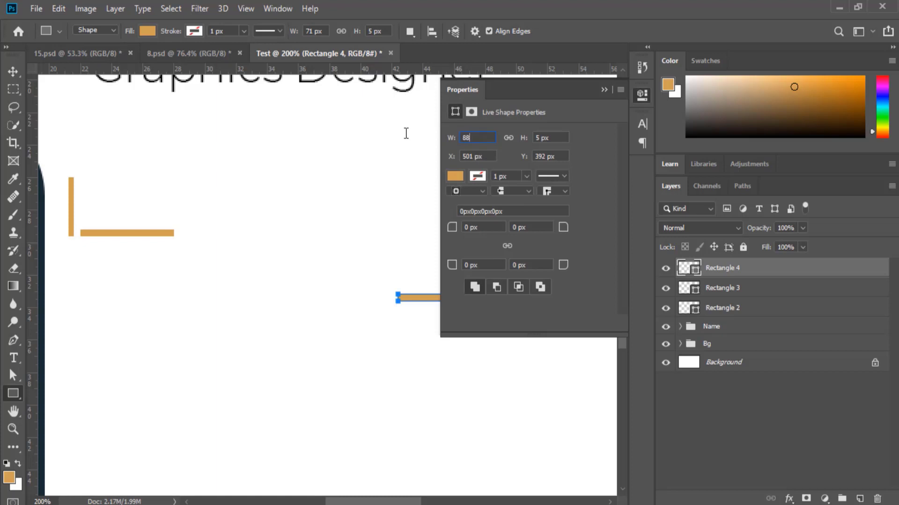
pyautogui.click(561, 138)
pyautogui.press('Return')
pyautogui.click(605, 87)
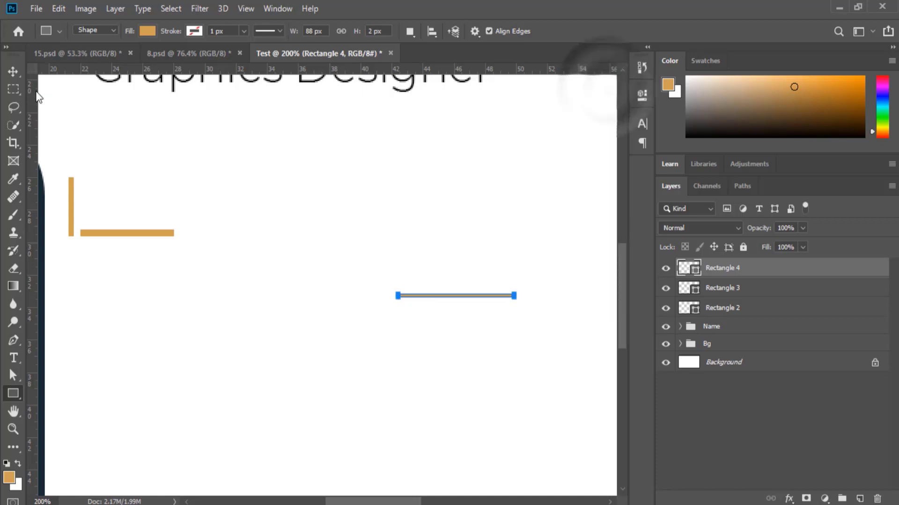
pyautogui.click(13, 71)
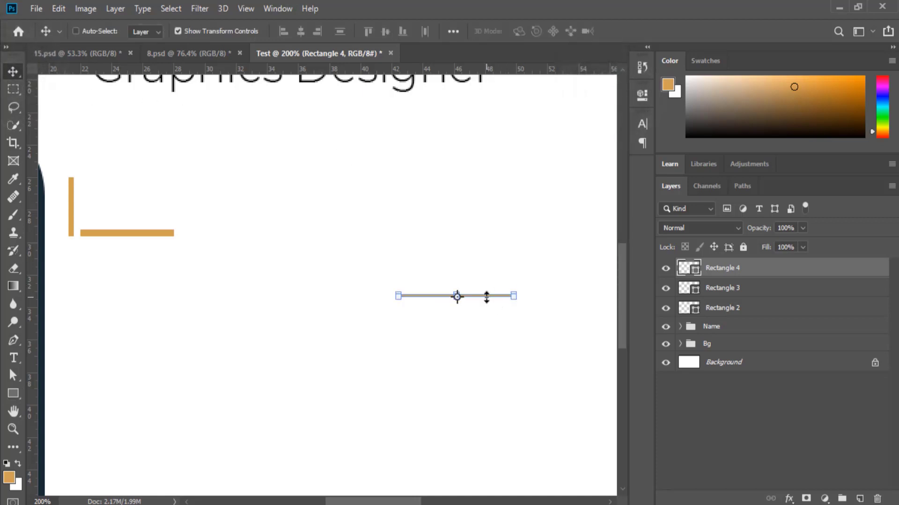
pyautogui.moveTo(486, 296); pyautogui.dragTo(248, 237)
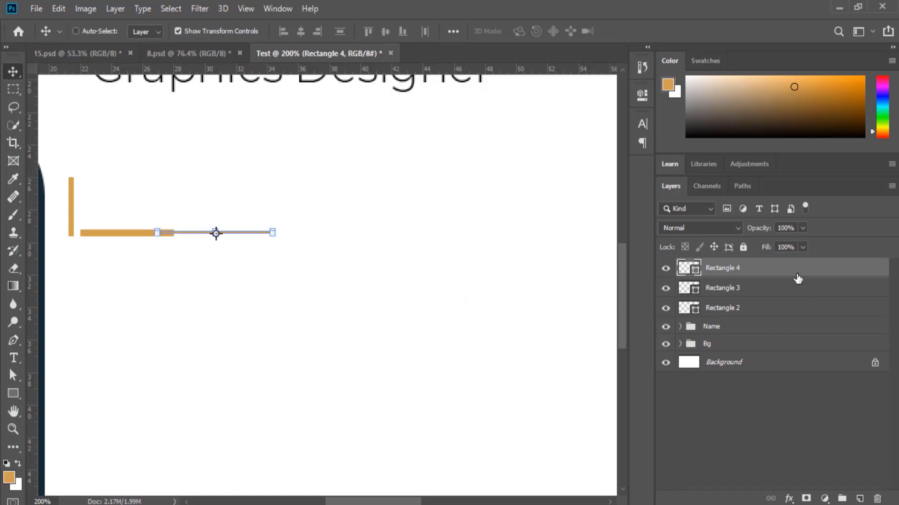
# - Centre the thin bar vertically on the thicker bar and nudge the vertical bar down
pyautogui.keyDown('shift'); pyautogui.click(735, 290); pyautogui.keyUp('shift')
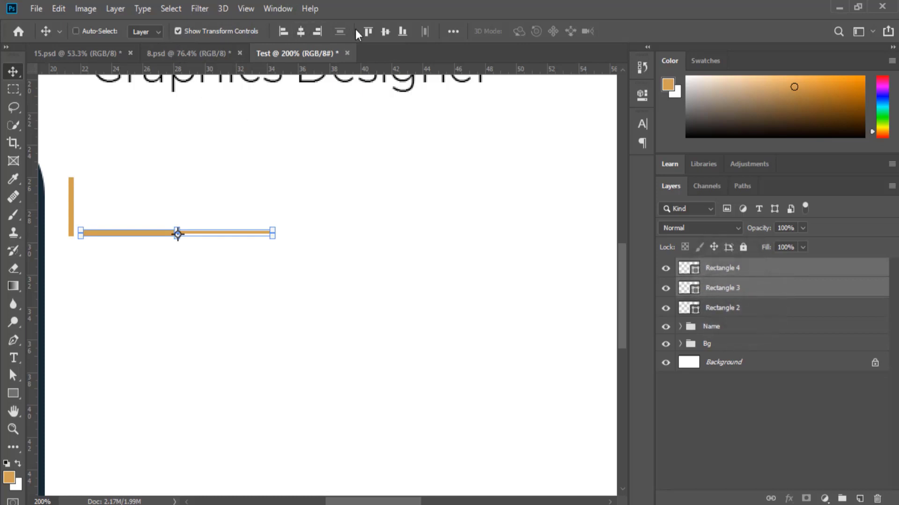
pyautogui.click(385, 30)
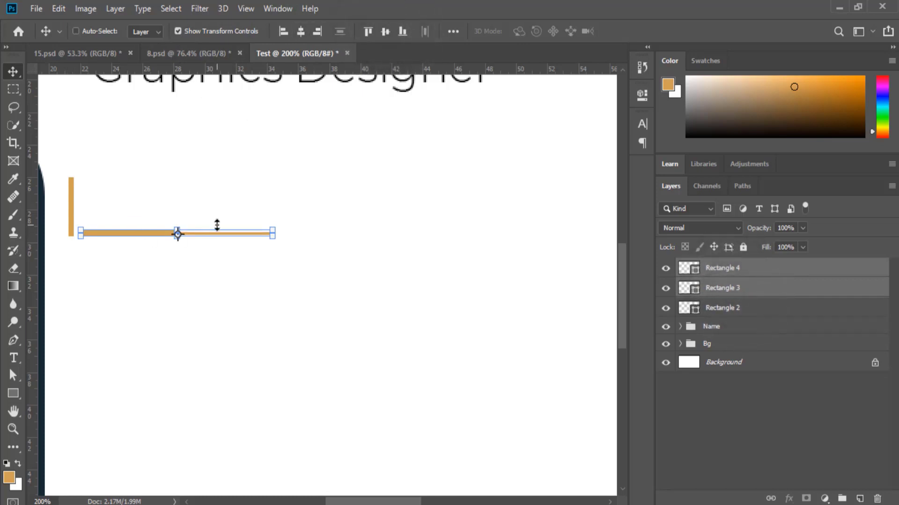
pyautogui.click(726, 309)
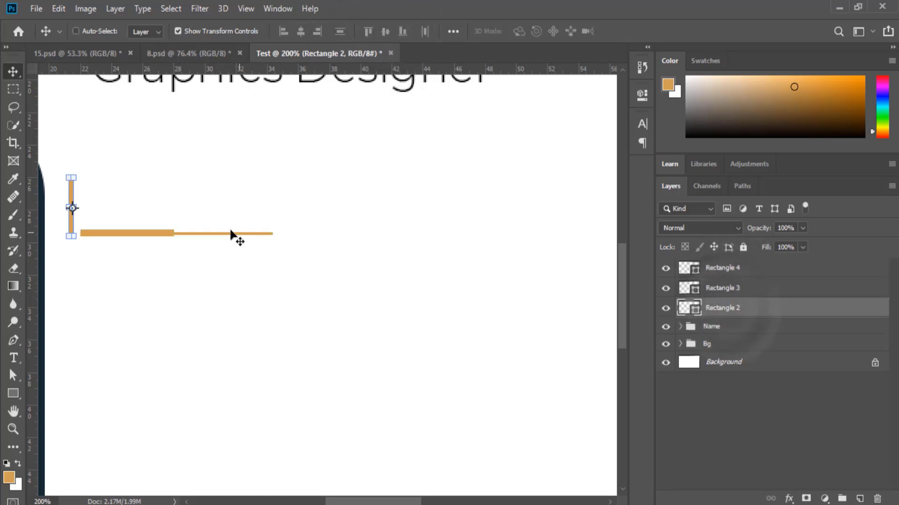
pyautogui.moveTo(72, 197); pyautogui.dragTo(73, 200)
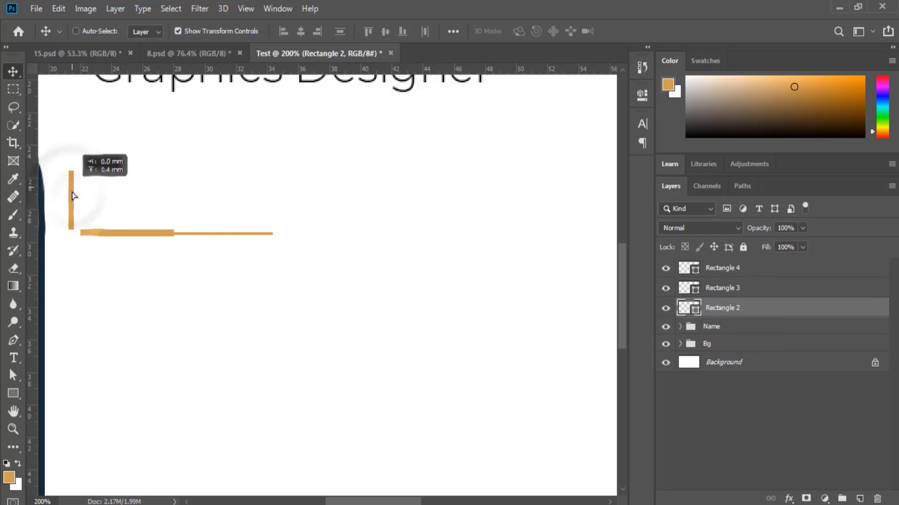
# - Group the two horizontal bars and bottom-align them with the vertical bar
pyautogui.click(730, 288)
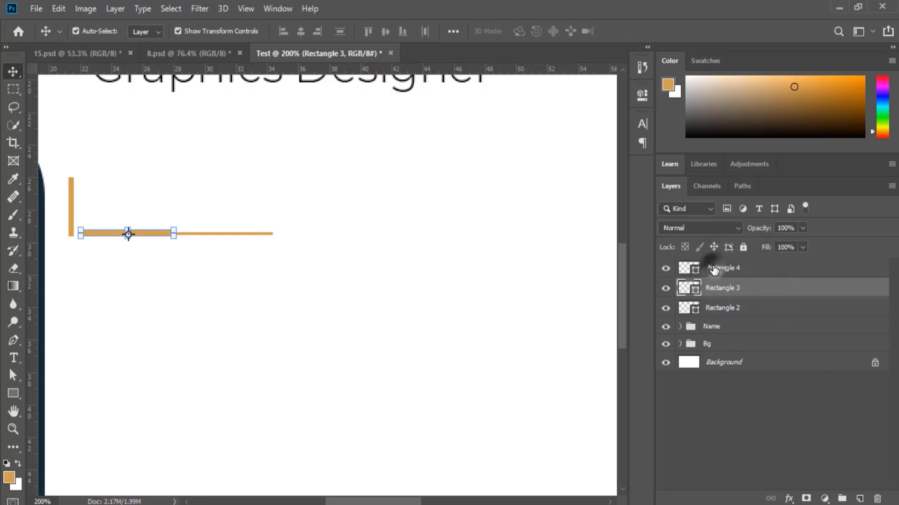
pyautogui.keyDown('ctrl'); pyautogui.click(713, 268); pyautogui.keyUp('ctrl')
pyautogui.hotkey('ctrl', 'g')
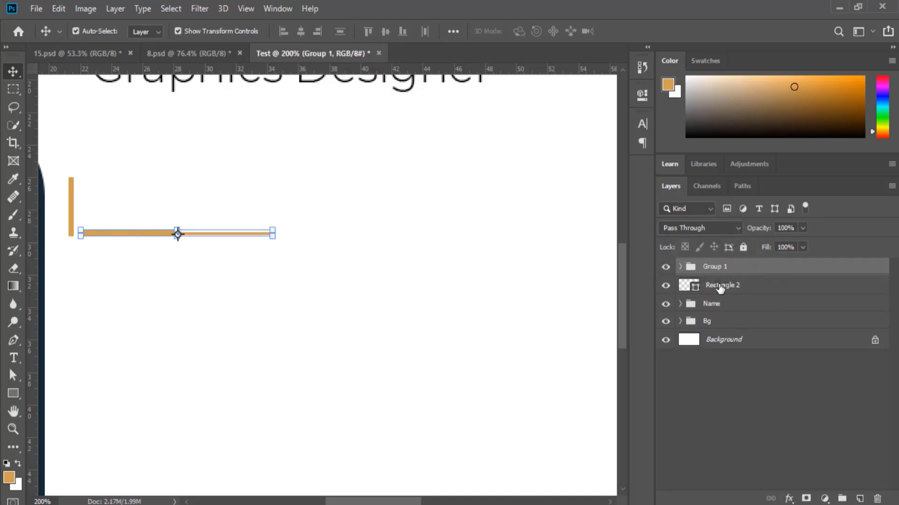
pyautogui.keyDown('ctrl'); pyautogui.click(720, 287); pyautogui.keyUp('ctrl')
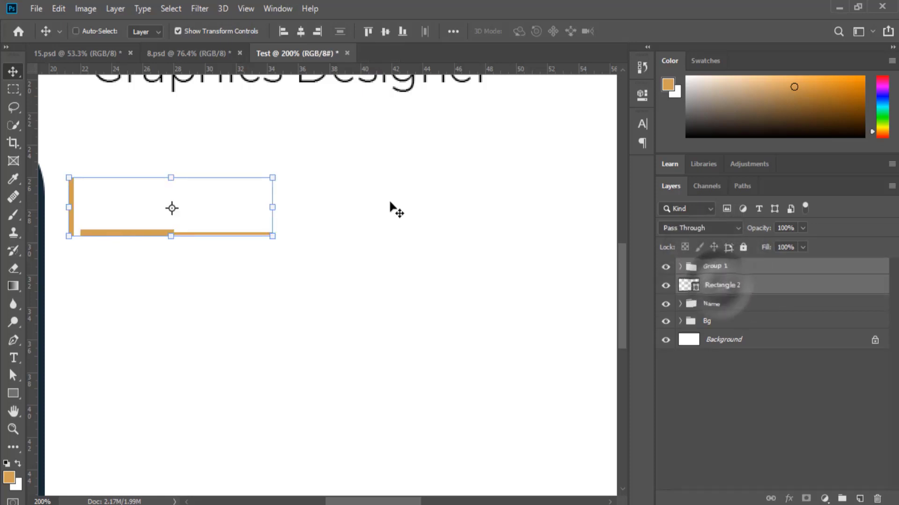
pyautogui.click(402, 32)
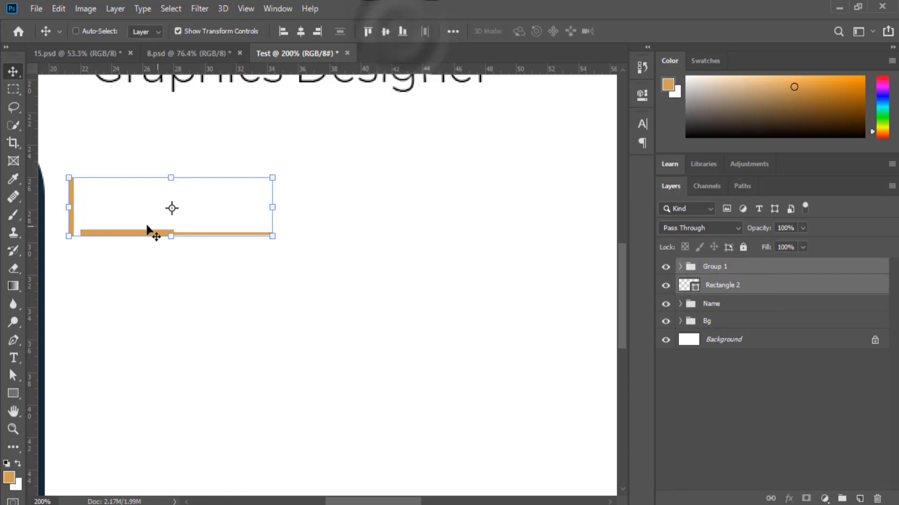
pyautogui.click(733, 287)
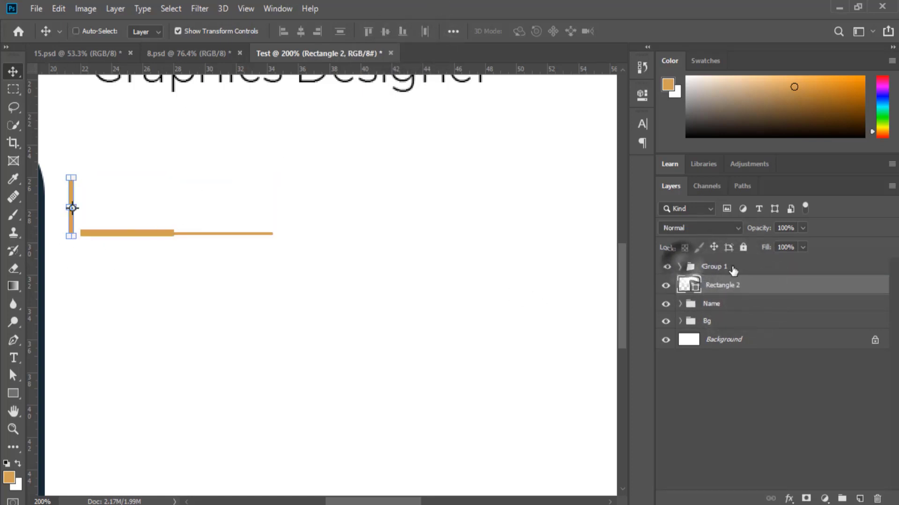
# - Ungroup Group 1 via its layer context menu
pyautogui.click(681, 266)
pyautogui.click(730, 266)
pyautogui.rightClick(733, 267)
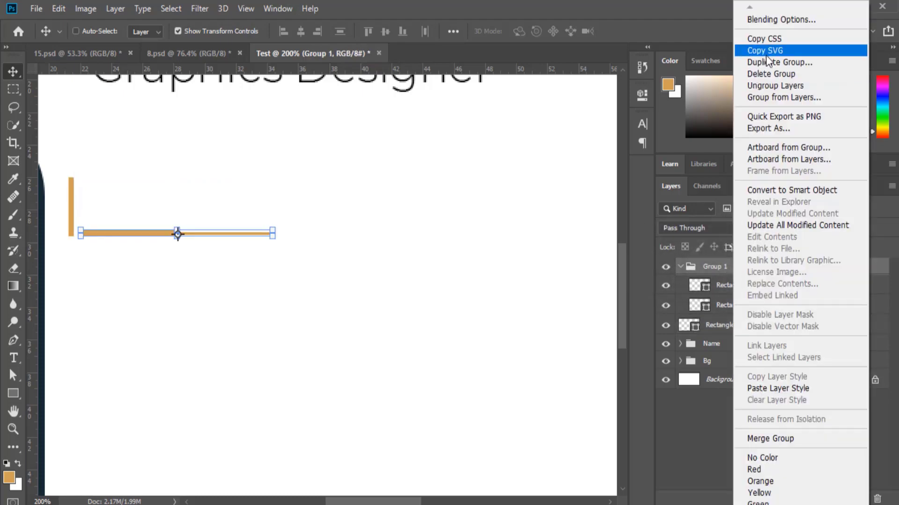
pyautogui.click(775, 85)
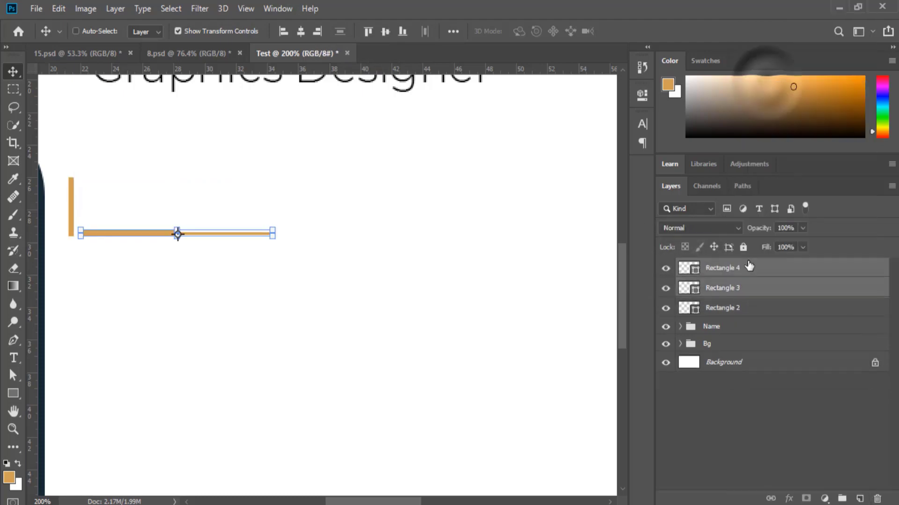
# - Fill Rectangle 4 with navy #172933
pyautogui.doubleClick(692, 270)
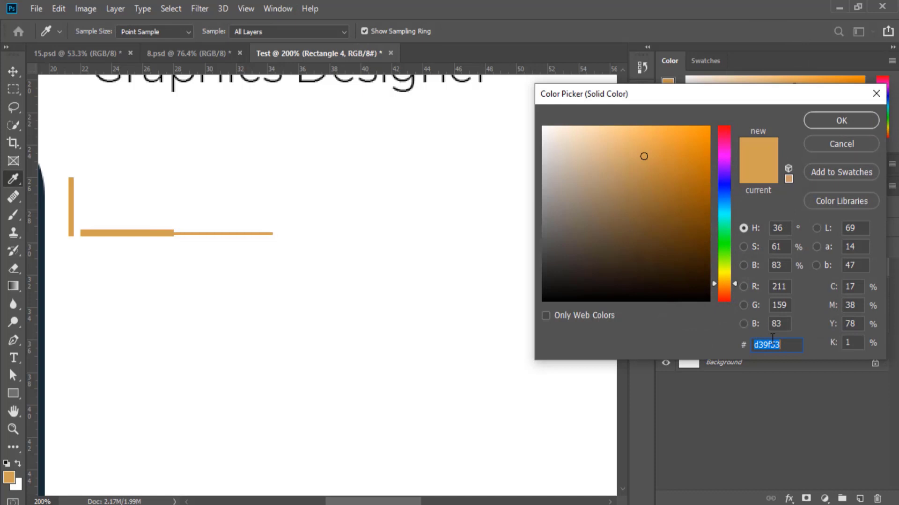
pyautogui.write('17')
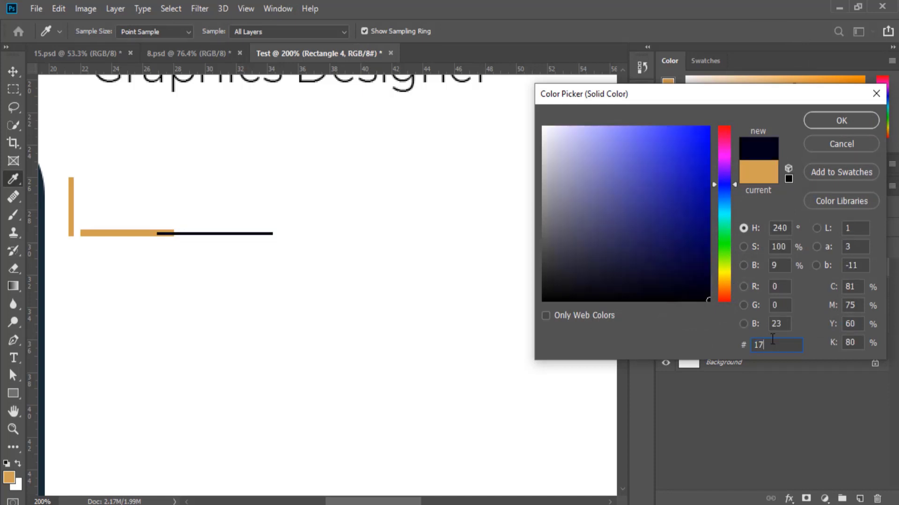
pyautogui.write('293')
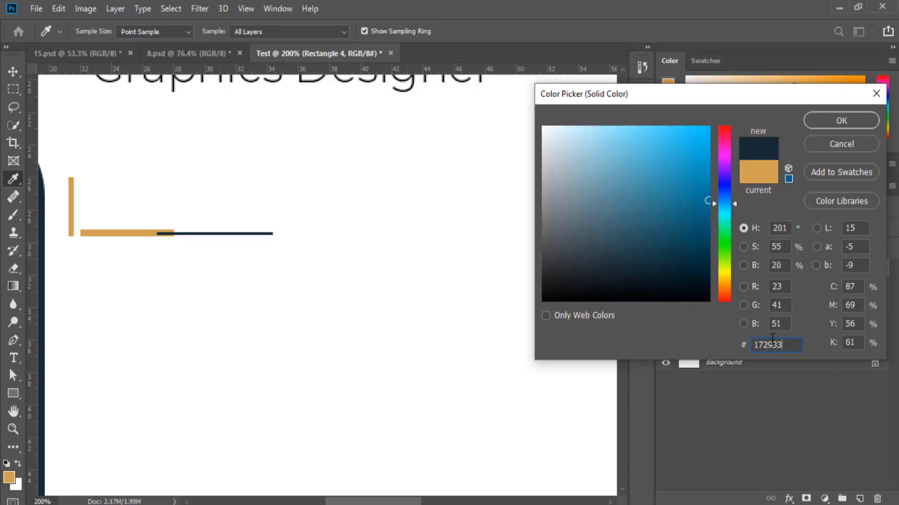
pyautogui.write('3')
pyautogui.click(821, 116)
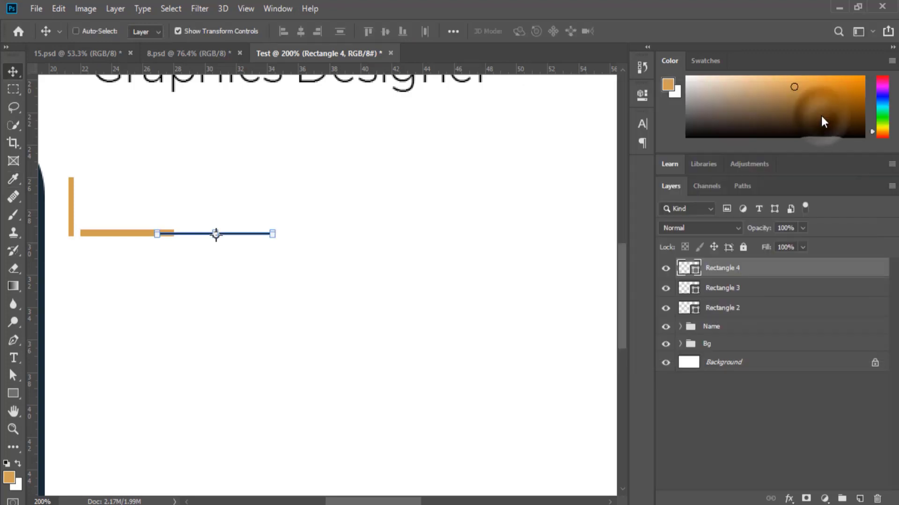
# - Place Rectangle 4 below Rectangle 3 and group all three rectangles
pyautogui.moveTo(741, 275); pyautogui.dragTo(736, 293)
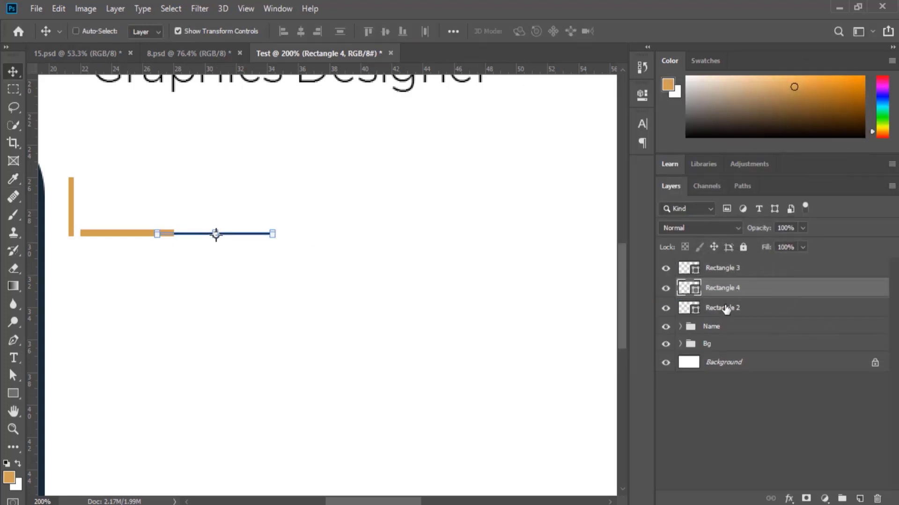
pyautogui.keyDown('ctrl'); pyautogui.click(726, 269); pyautogui.keyUp('ctrl')
pyautogui.keyDown('ctrl'); pyautogui.click(721, 308); pyautogui.keyUp('ctrl')
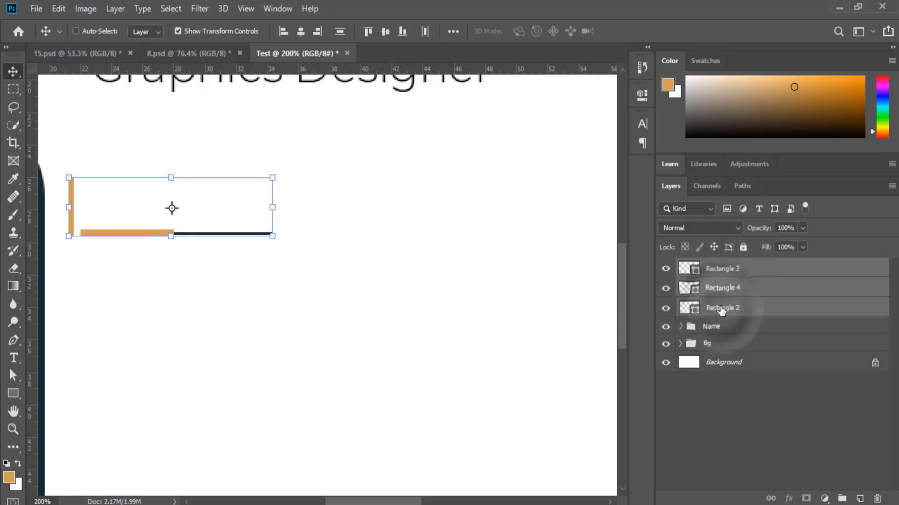
pyautogui.hotkey('ctrl', 'g')
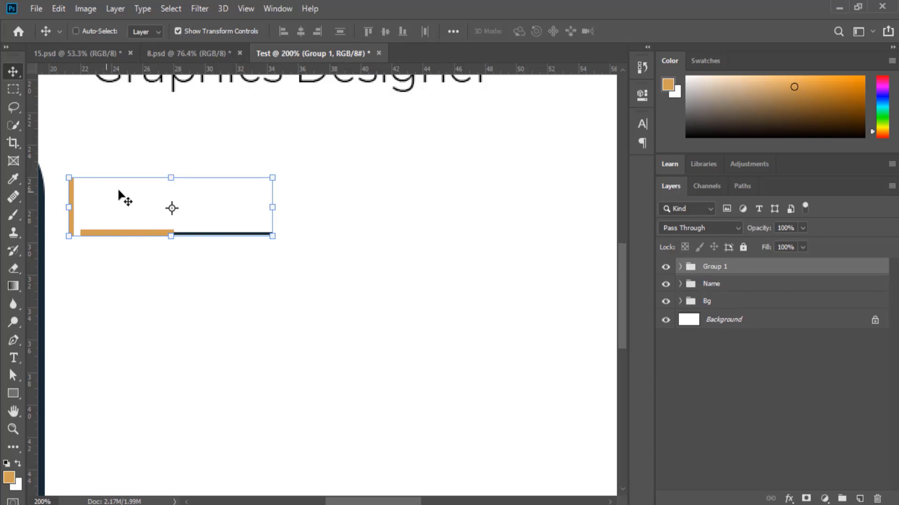
# - Add a 'Phone' text layer above the divider, coloured navy #172933
pyautogui.click(14, 360)
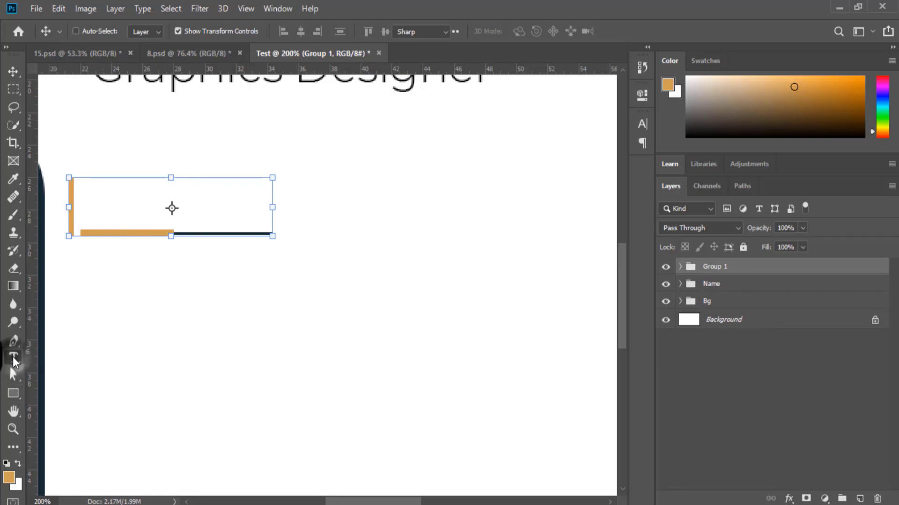
pyautogui.click(103, 189)
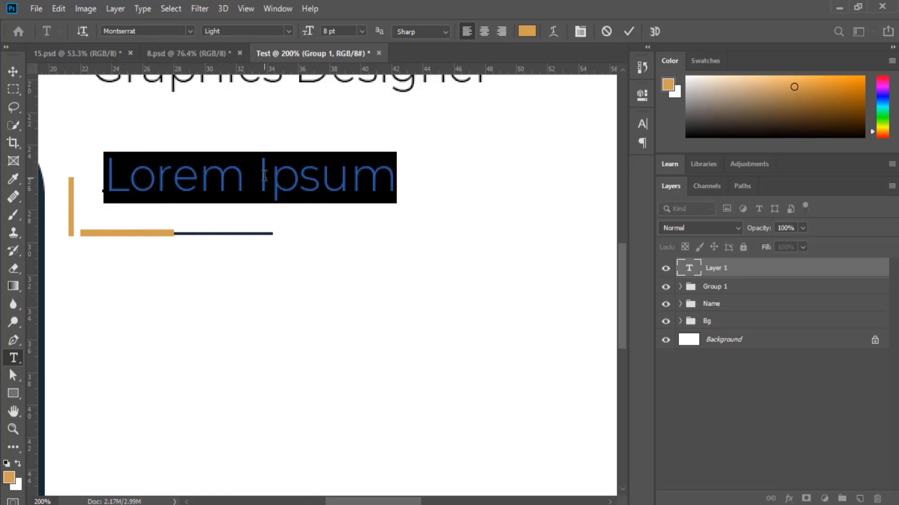
pyautogui.write('Ph')
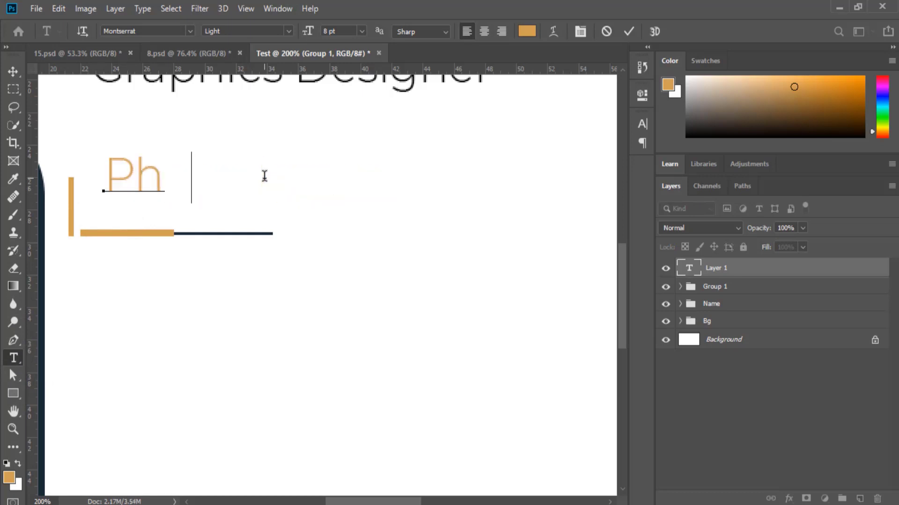
pyautogui.write('one')
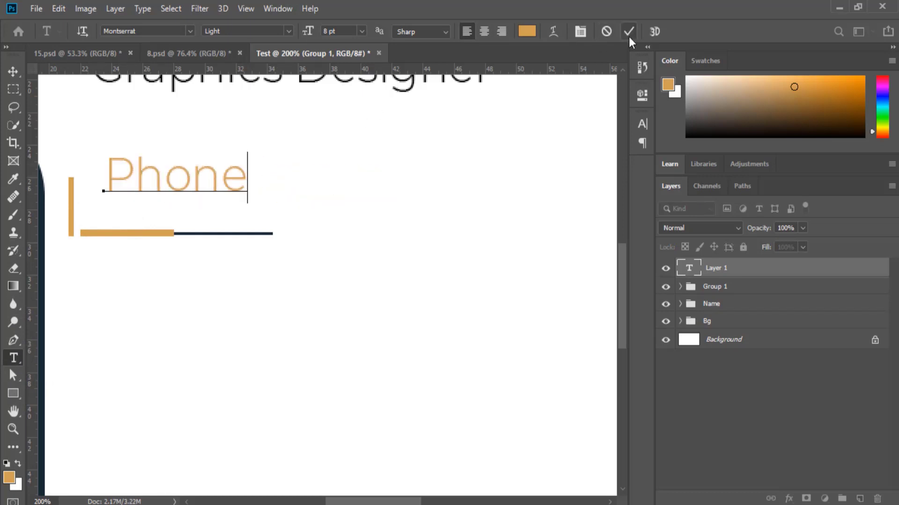
pyautogui.click(628, 30)
pyautogui.click(527, 32)
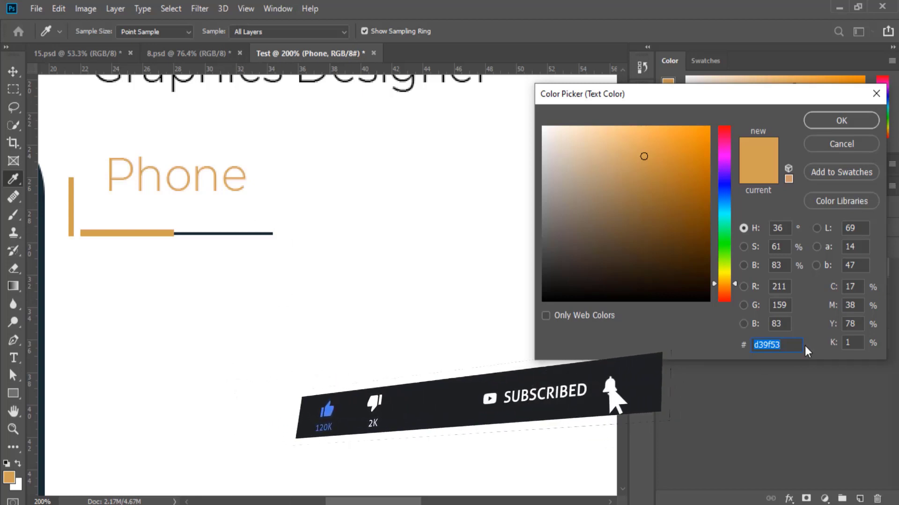
pyautogui.write('172')
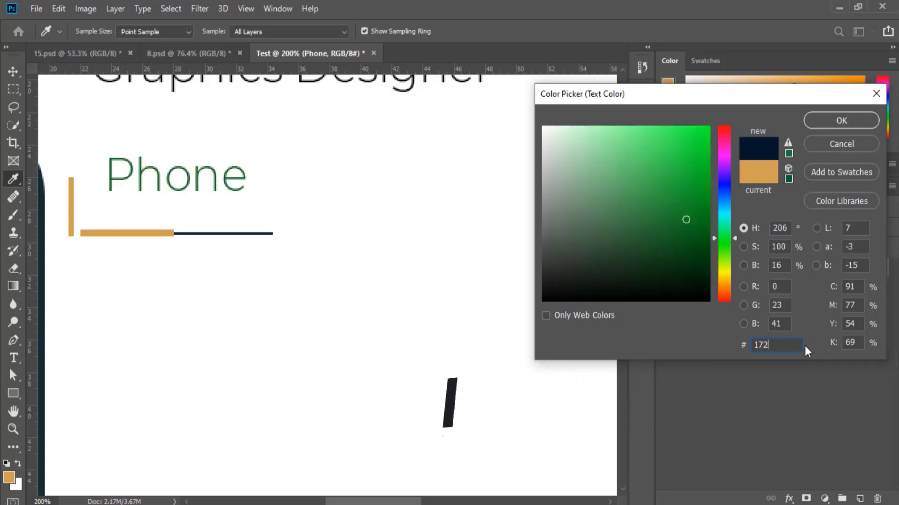
pyautogui.write('933')
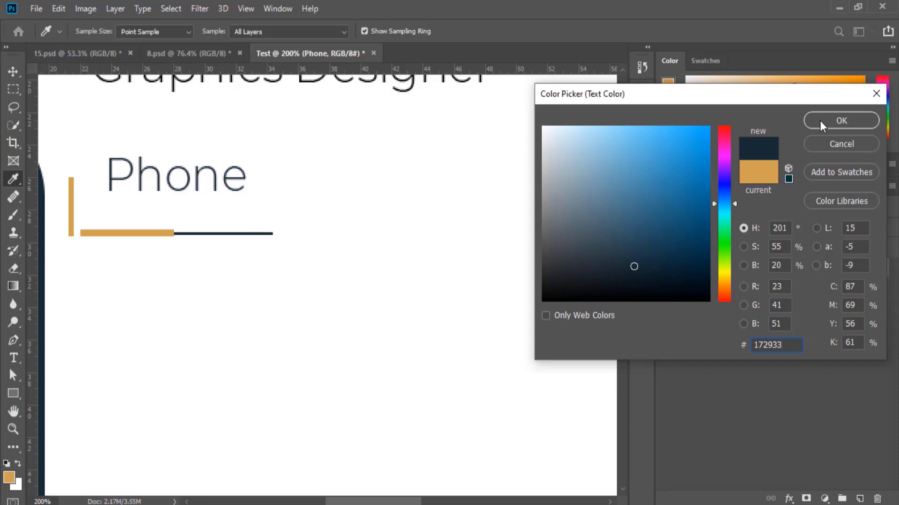
pyautogui.click(819, 120)
# - Set the Phone text to Montserrat Bold at 5 pt
pyautogui.click(641, 125)
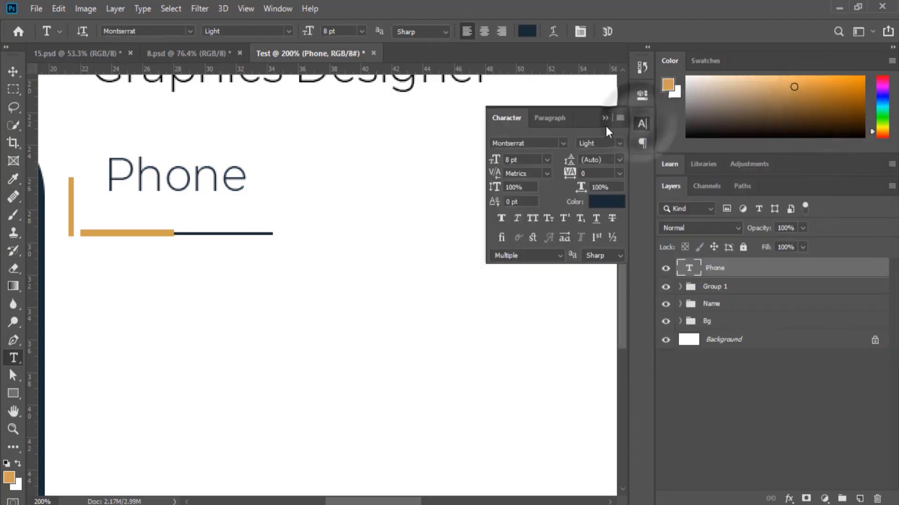
pyautogui.click(621, 144)
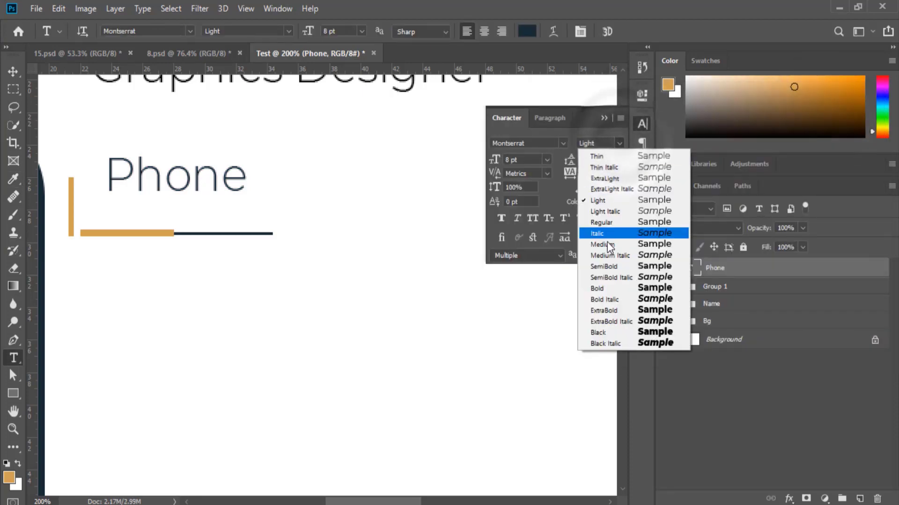
pyautogui.click(610, 286)
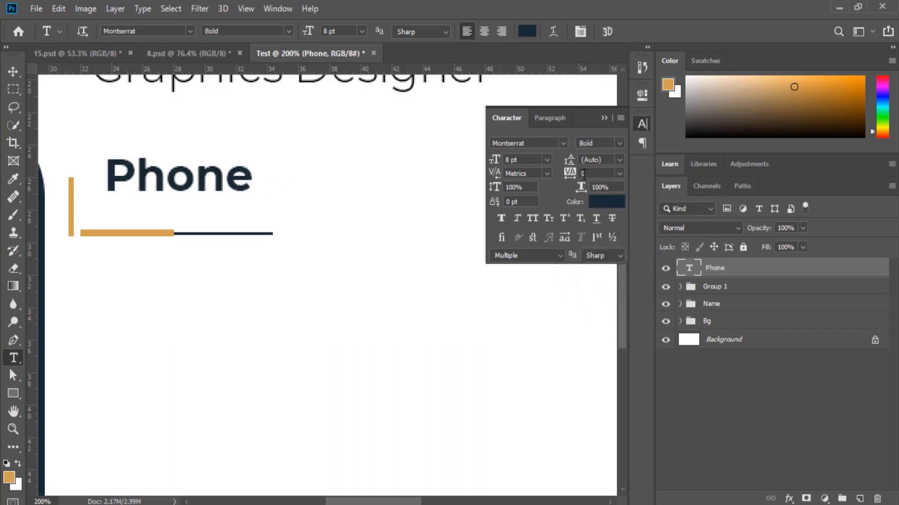
pyautogui.click(517, 159)
pyautogui.write('5')
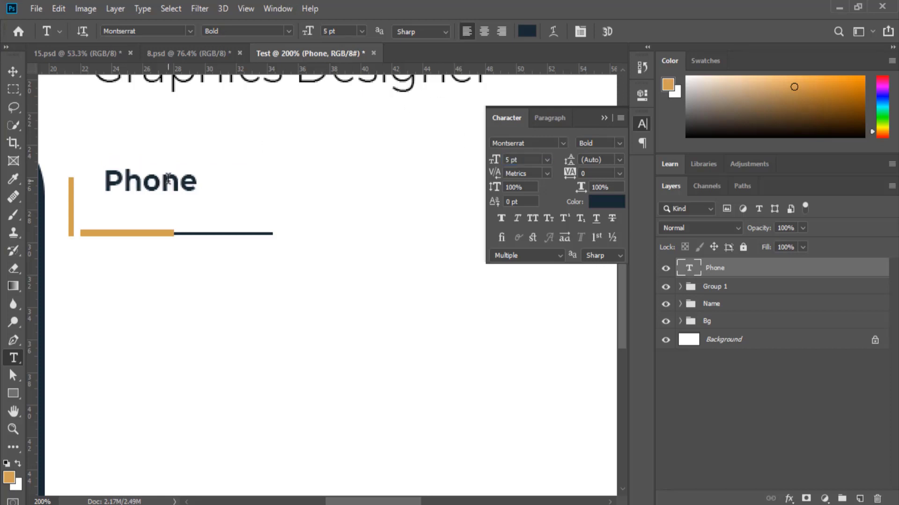
pyautogui.click(605, 120)
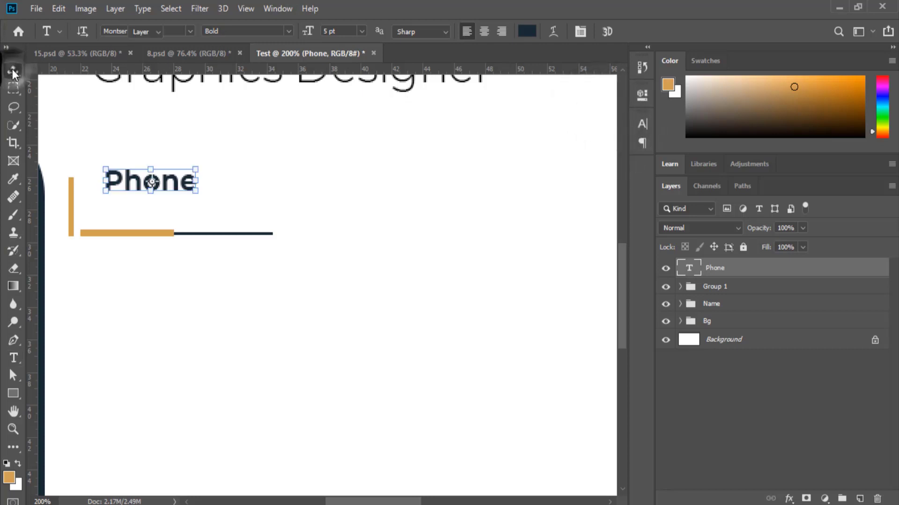
# - Shift Phone left beside the gold bar, duplicate it below, and type the phone number
pyautogui.click(12, 71)
pyautogui.moveTo(172, 183)
pyautogui.mouseDown()
pyautogui.moveTo(159, 193)
pyautogui.moveTo(167, 184)
pyautogui.mouseUp()
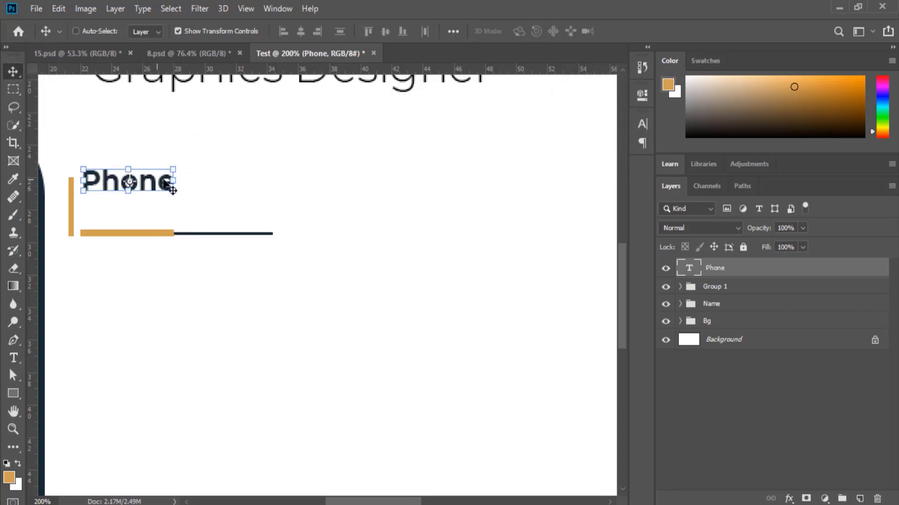
pyautogui.moveTo(805, 276); pyautogui.dragTo(859, 498)
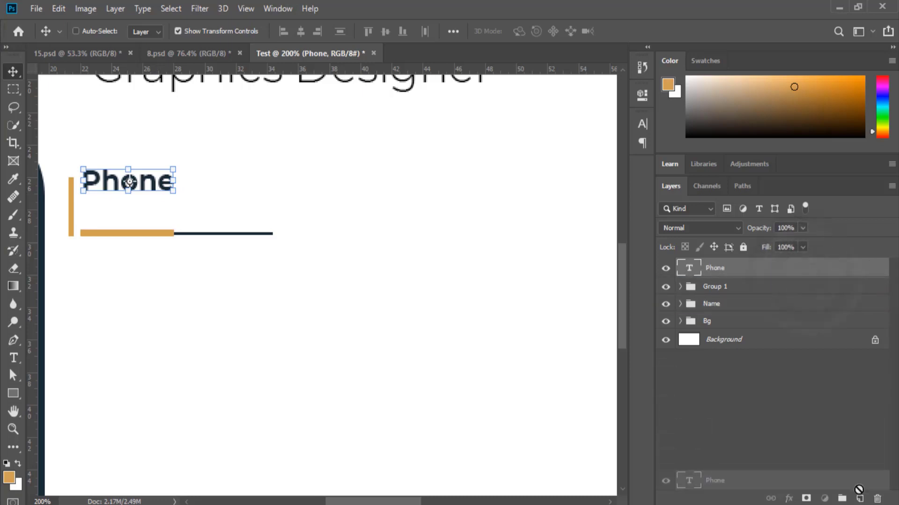
pyautogui.moveTo(151, 191); pyautogui.dragTo(154, 220)
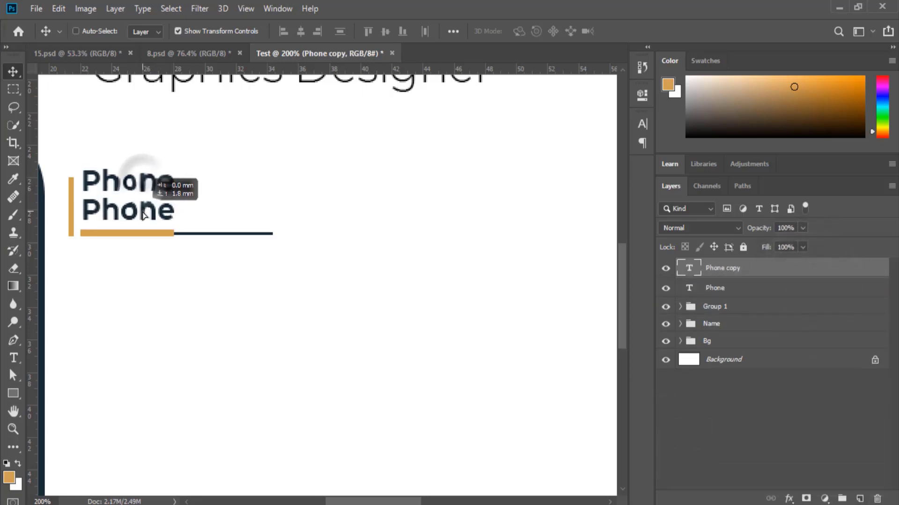
pyautogui.doubleClick(691, 269)
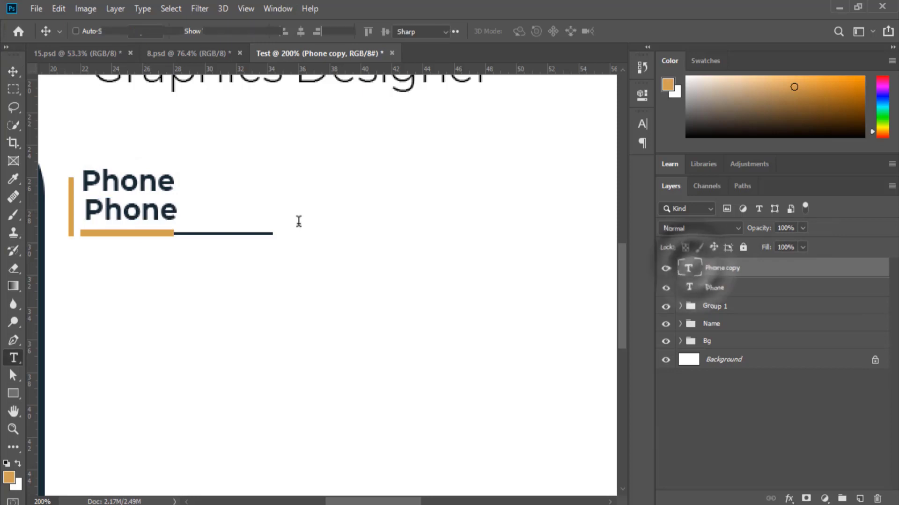
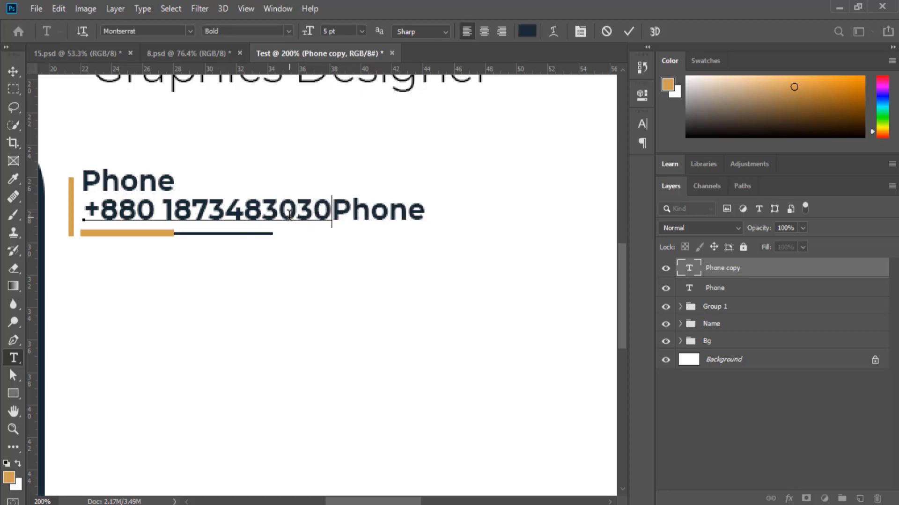
# - Shift Phone left beside the gold bar, duplicate it below, and type the phone number
pyautogui.press('Delete')
pyautogui.press('Delete')
pyautogui.press('Delete')
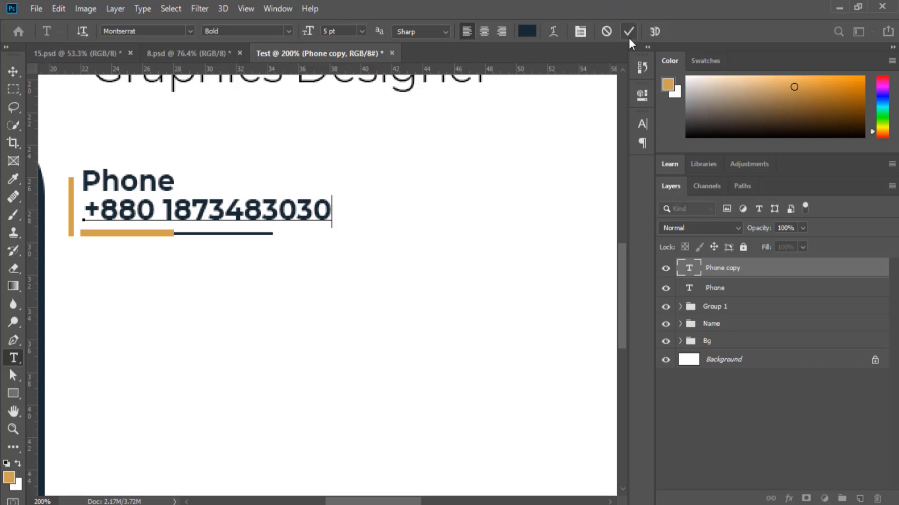
pyautogui.click(628, 32)
pyautogui.press('v')
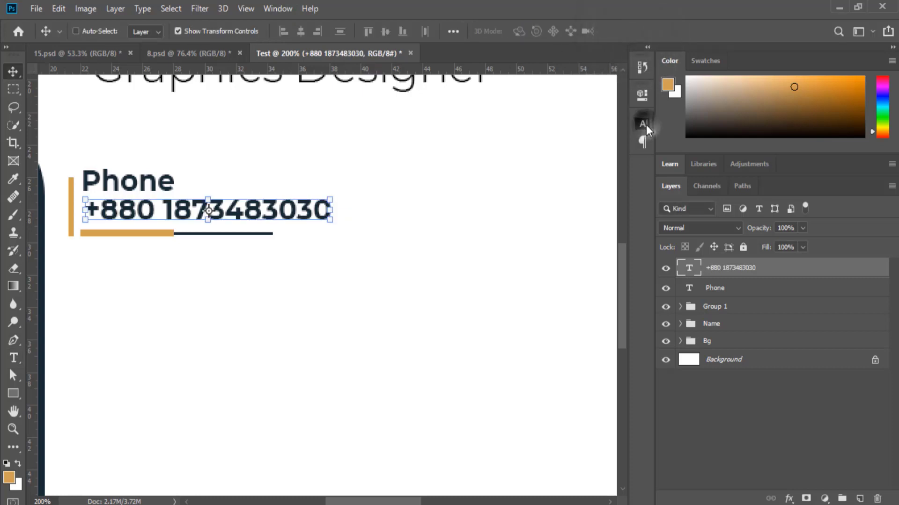
# - Change the phone number's font weight from Montserrat Bold to Medium
pyautogui.click(646, 125)
pyautogui.click(621, 144)
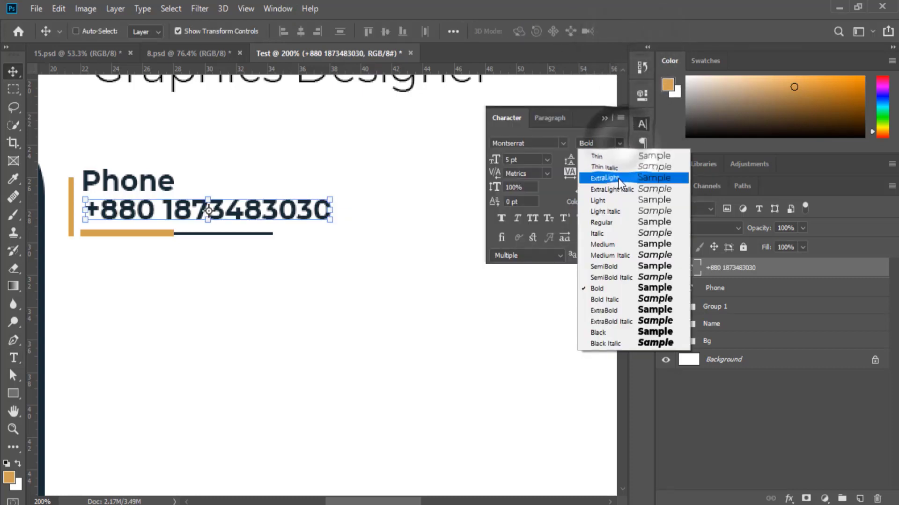
pyautogui.click(614, 244)
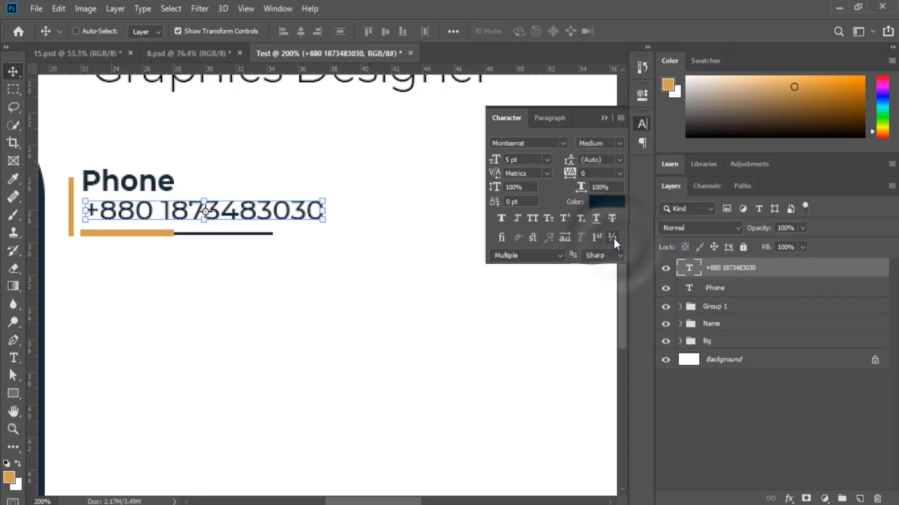
pyautogui.click(524, 159)
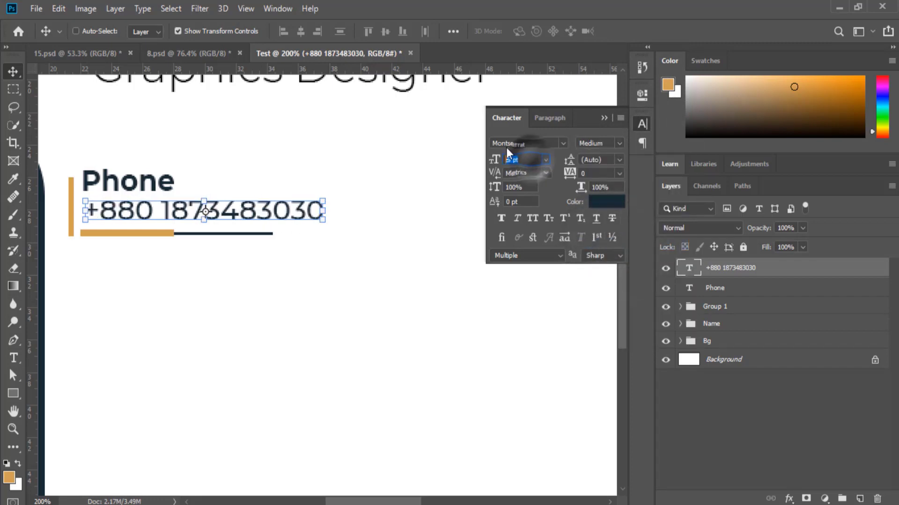
pyautogui.click(604, 118)
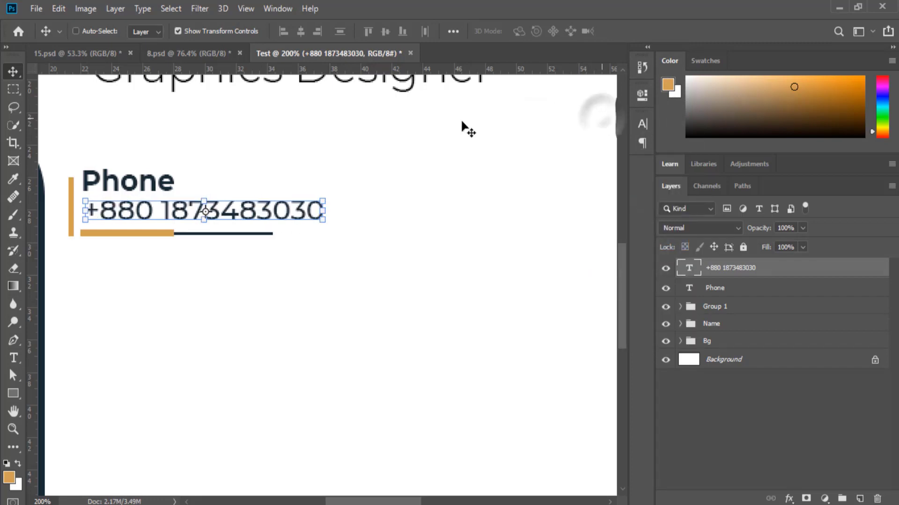
# - Left-align the Phone label and phone number layers
pyautogui.hotkey('ctrl', '0')
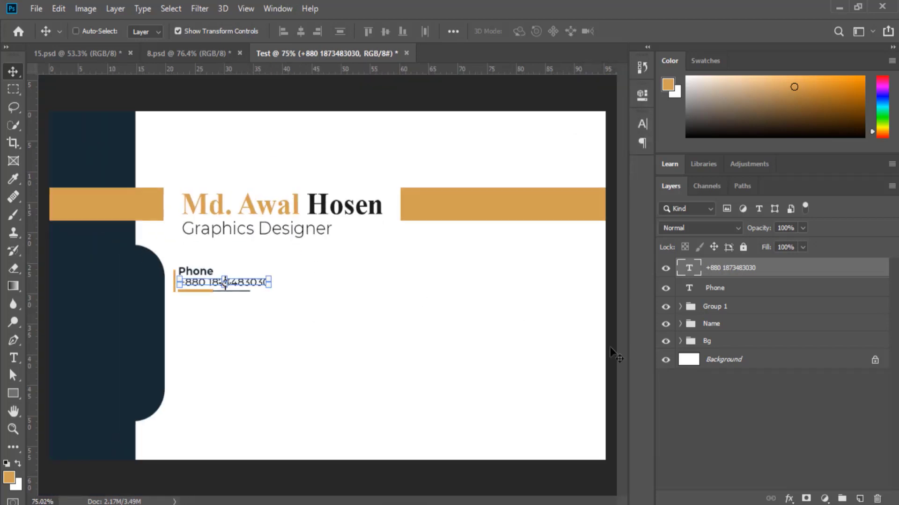
pyautogui.click(721, 387)
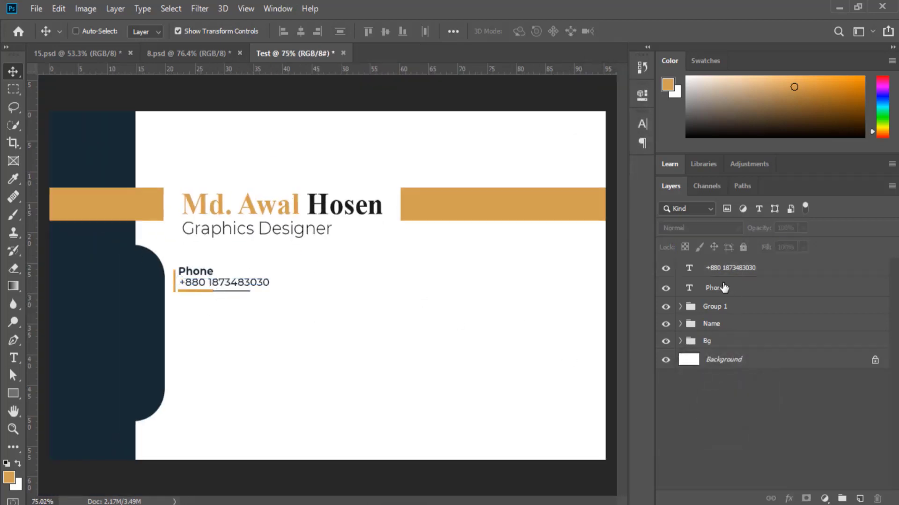
pyautogui.click(707, 293)
pyautogui.keyDown('shift'); pyautogui.click(730, 268); pyautogui.keyUp('shift')
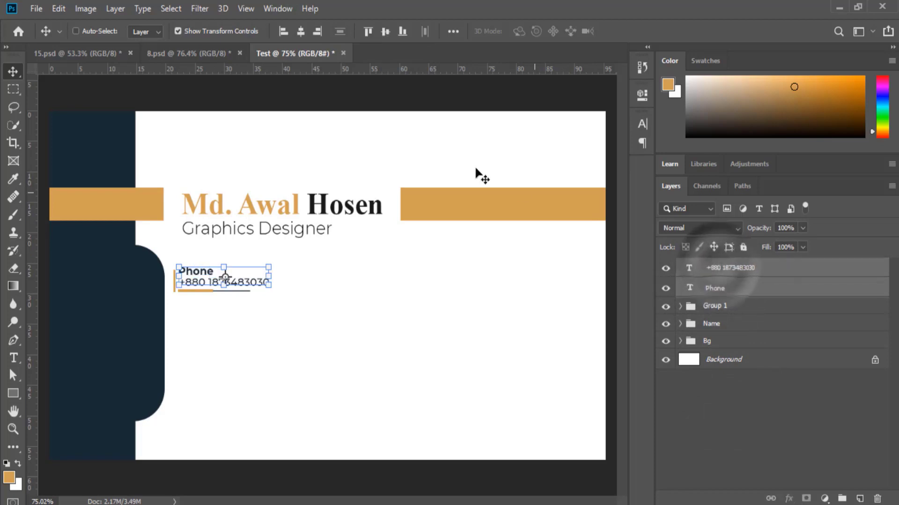
pyautogui.click(284, 31)
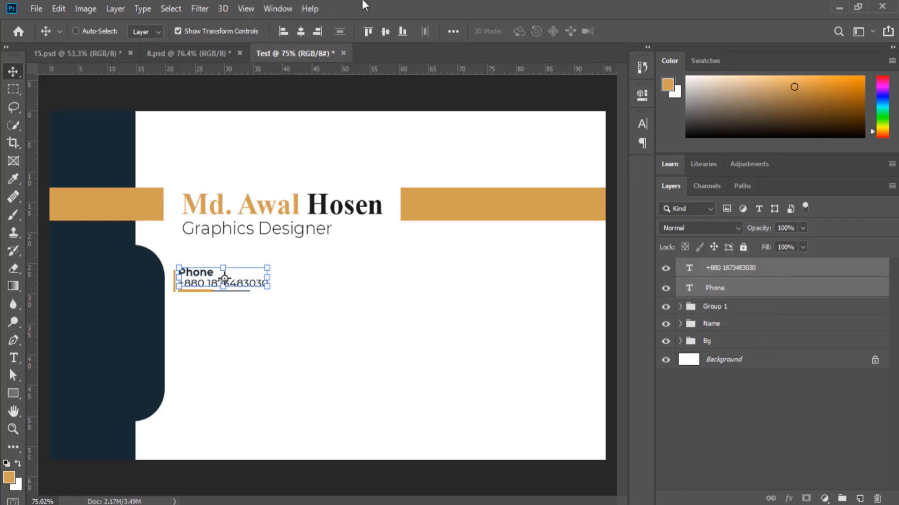
# - Group the label, number and Group 1 underline into a group named Phone
pyautogui.keyDown('ctrl'); pyautogui.click(730, 308); pyautogui.keyUp('ctrl')
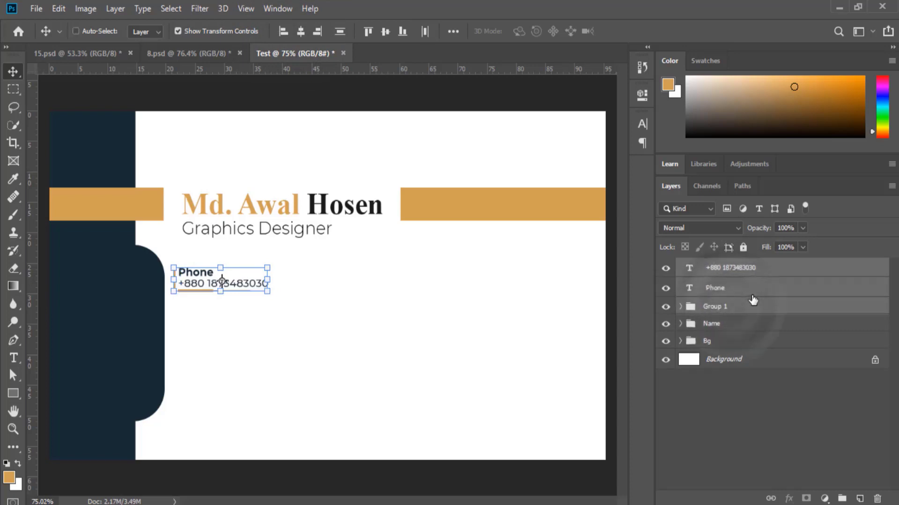
pyautogui.hotkey('ctrl', 'g')
pyautogui.doubleClick(716, 267)
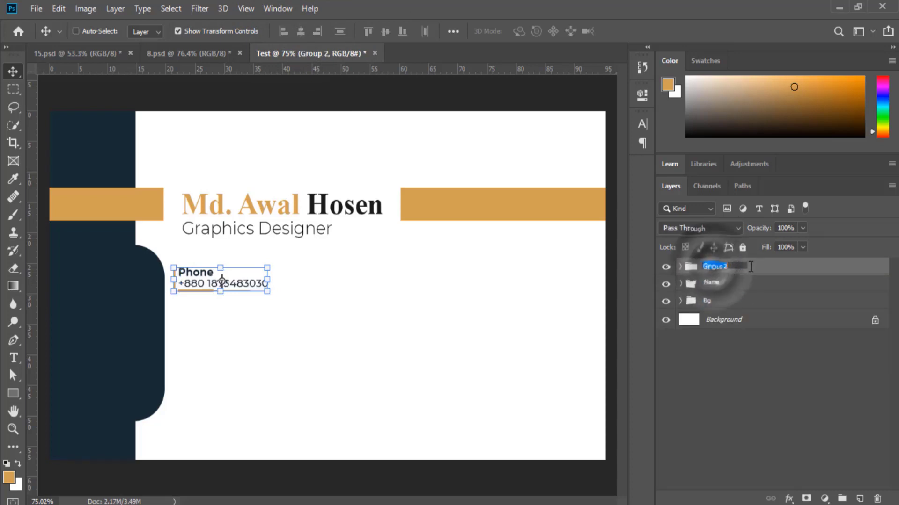
pyautogui.write('Phon')
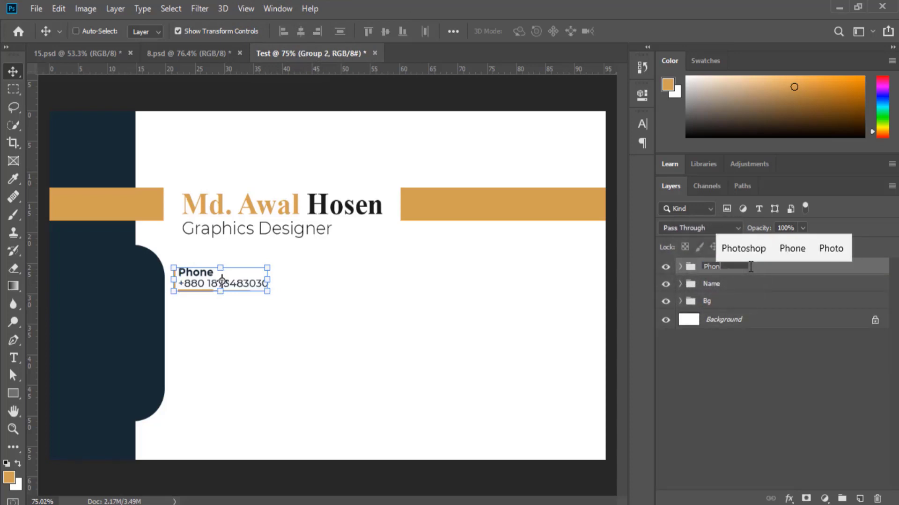
pyautogui.write('e')
pyautogui.press('Return')
pyautogui.click(781, 372)
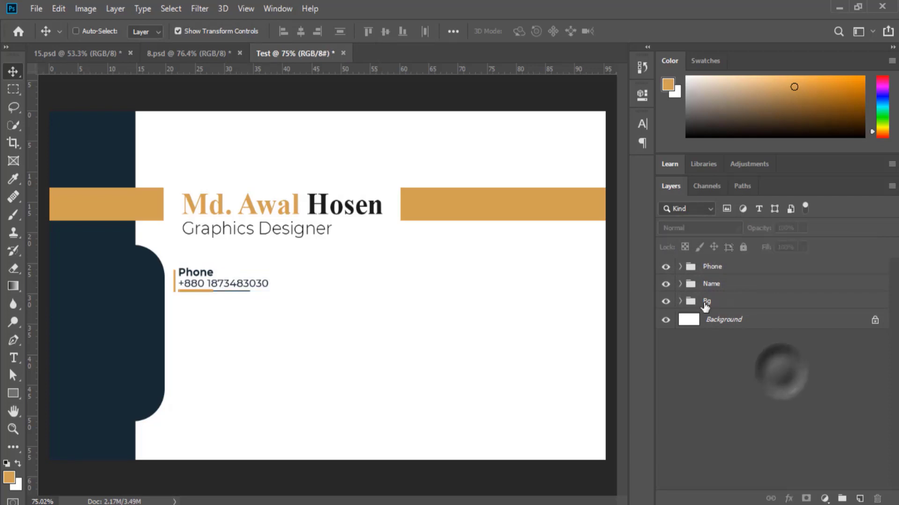
# - Duplicate the Phone group three times, placing each copy further down the card
pyautogui.moveTo(729, 271)
pyautogui.mouseDown()
pyautogui.moveTo(764, 271)
pyautogui.moveTo(860, 499)
pyautogui.mouseUp()
pyautogui.moveTo(242, 289); pyautogui.dragTo(241, 331)
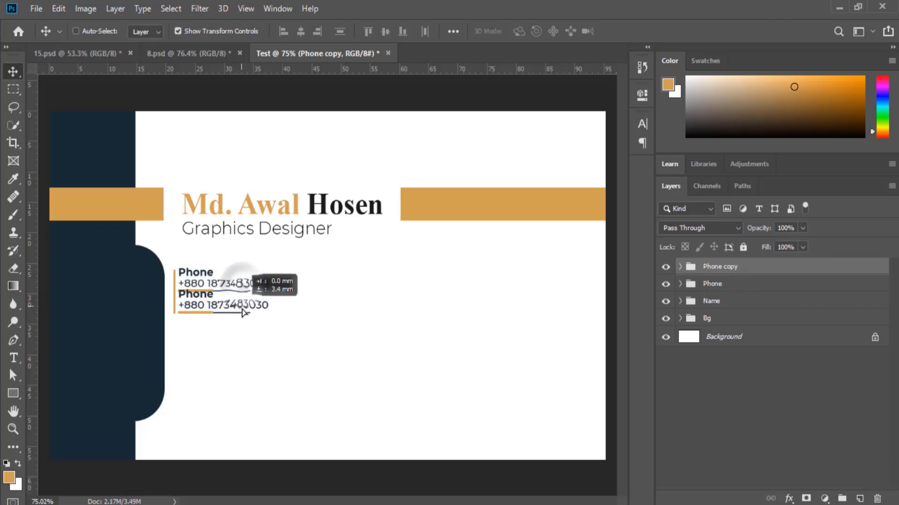
pyautogui.moveTo(768, 275); pyautogui.dragTo(859, 498)
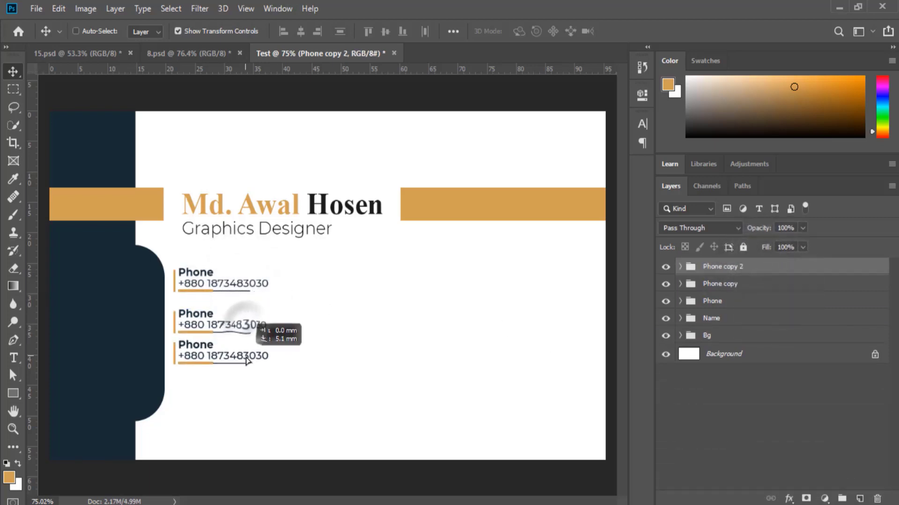
pyautogui.moveTo(246, 330); pyautogui.dragTo(246, 363)
pyautogui.moveTo(804, 268); pyautogui.dragTo(859, 499)
pyautogui.moveTo(240, 361); pyautogui.dragTo(237, 400)
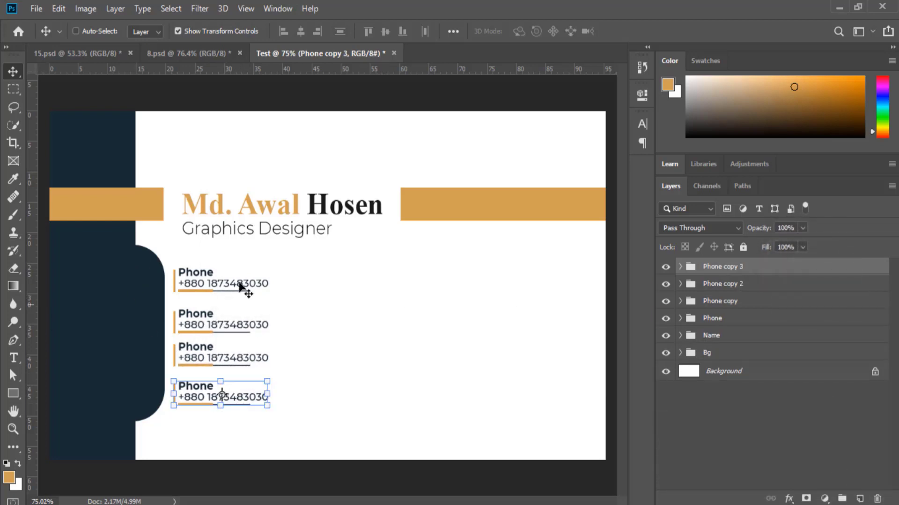
# - Distribute the four Phone blocks' vertical centres evenly and group them as Group 2
pyautogui.keyDown('shift'); pyautogui.click(720, 320); pyautogui.keyUp('shift')
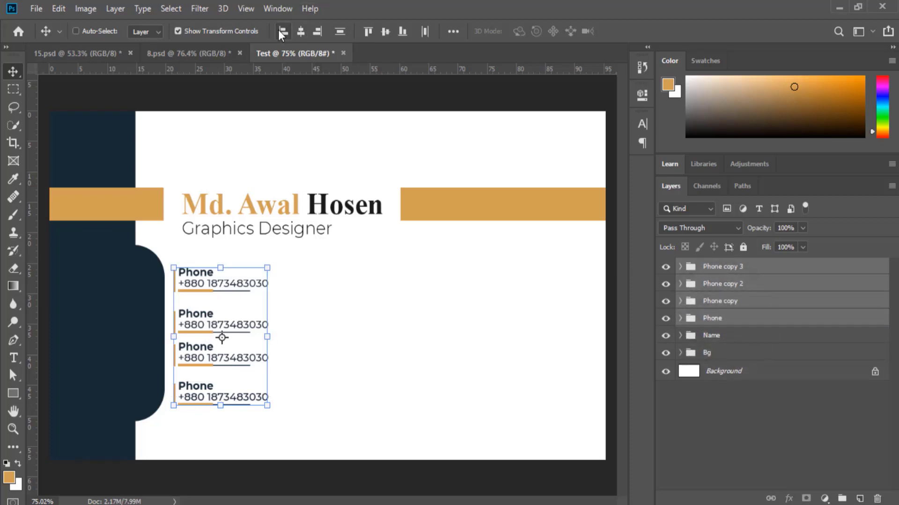
pyautogui.click(340, 31)
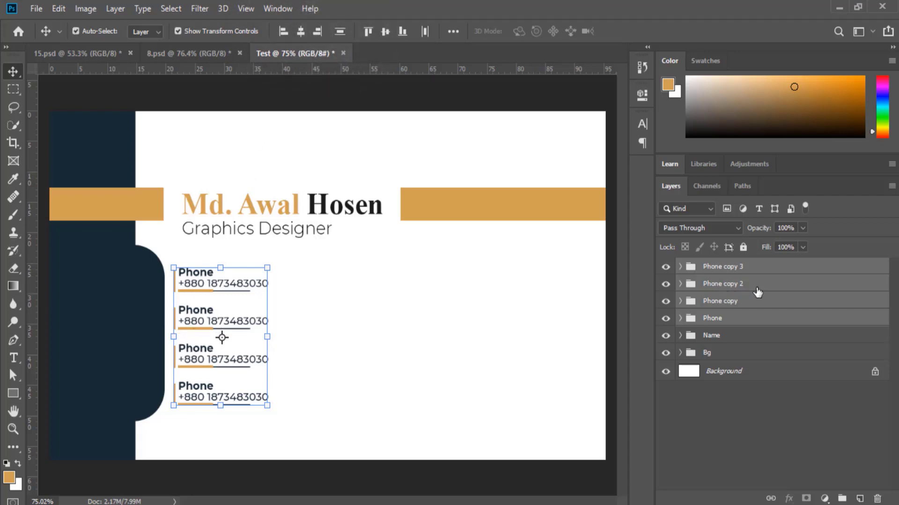
pyautogui.hotkey('ctrl', 'g')
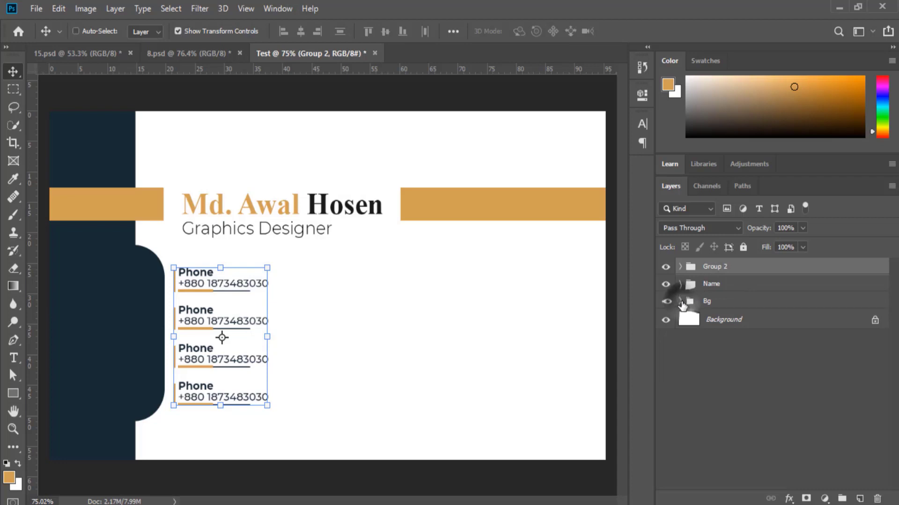
# - Duplicate Rounded Rectangle 1 and move the copy out of the Bg group
pyautogui.click(680, 302)
pyautogui.click(733, 320)
pyautogui.click(666, 321)
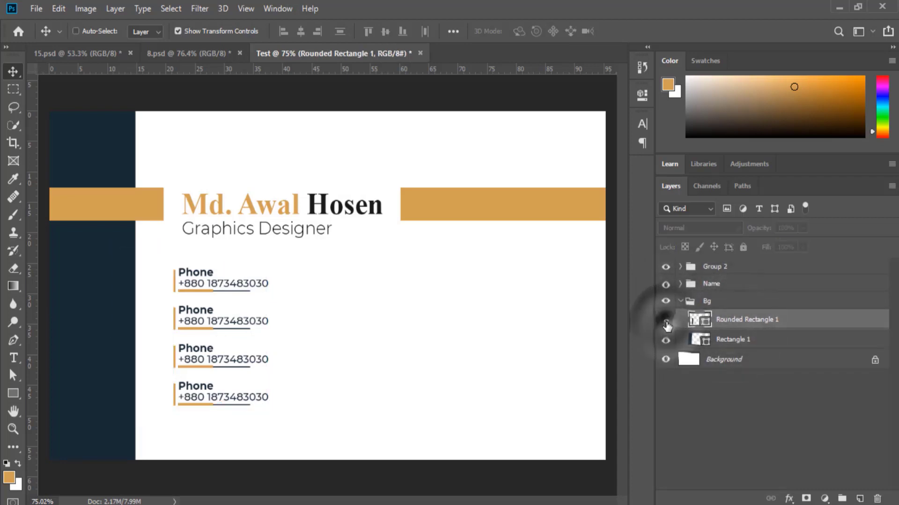
pyautogui.moveTo(790, 323); pyautogui.dragTo(860, 499)
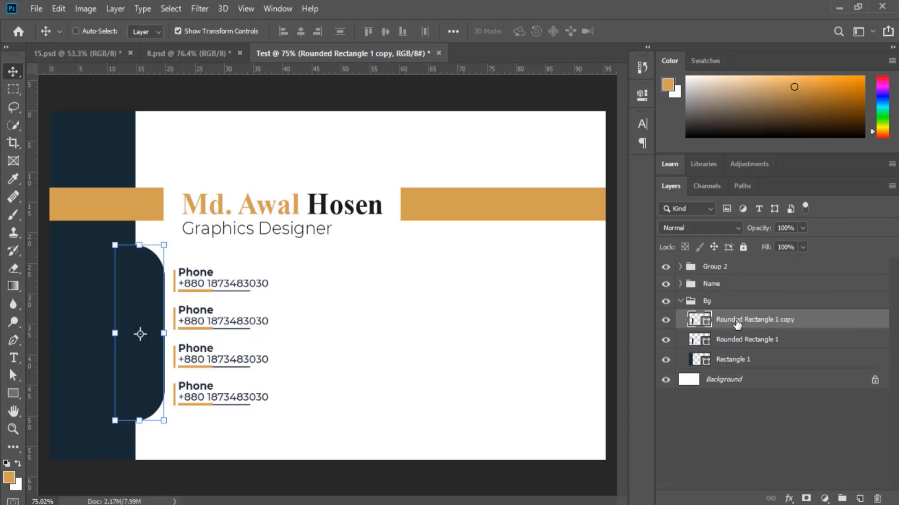
pyautogui.moveTo(735, 322); pyautogui.dragTo(730, 277)
pyautogui.click(681, 321)
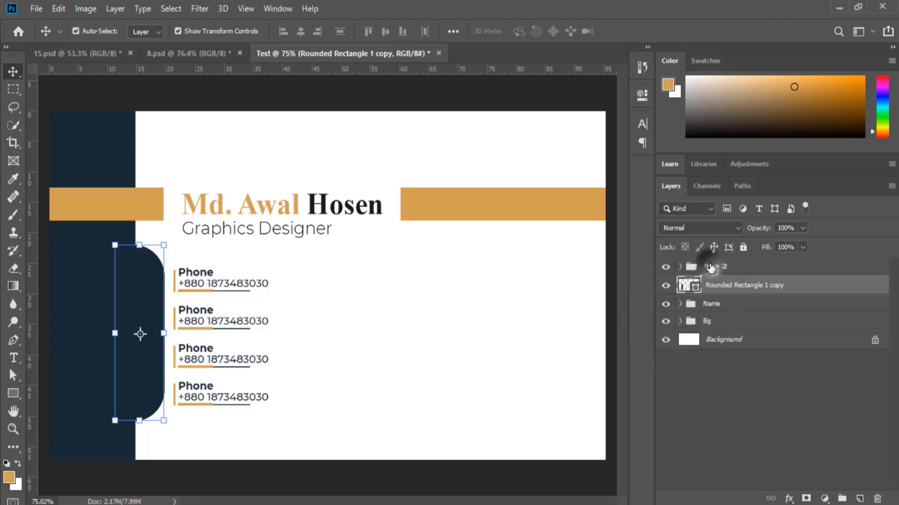
# - Vertically centre Group 2 on the rectangle copy, then delete the copy
pyautogui.keyDown('shift'); pyautogui.click(715, 267); pyautogui.keyUp('shift')
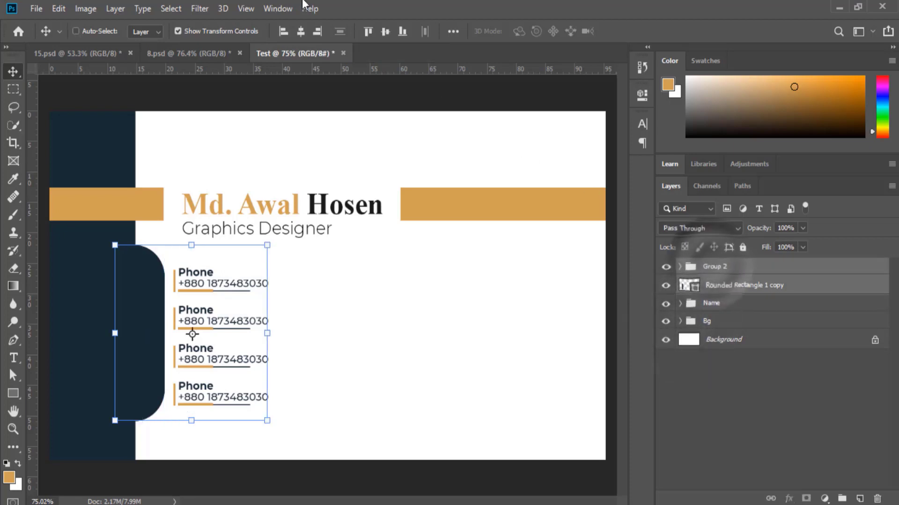
pyautogui.click(386, 31)
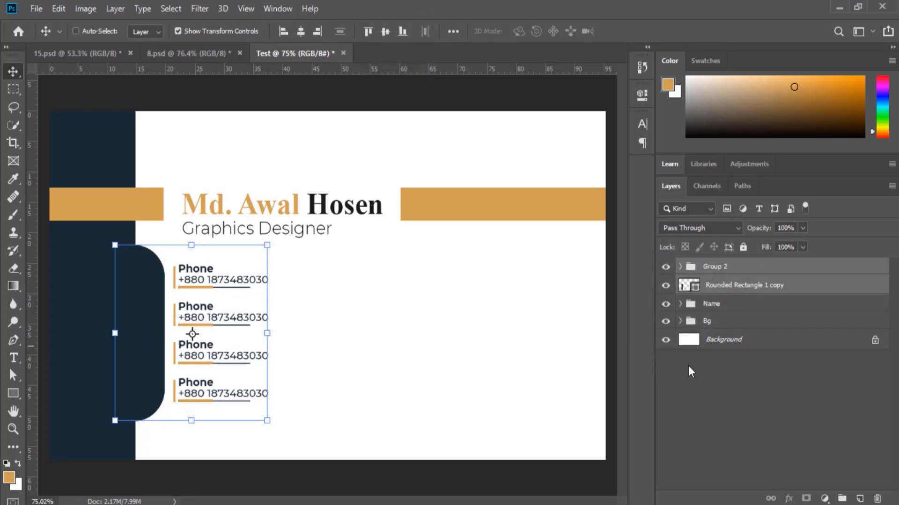
pyautogui.click(733, 403)
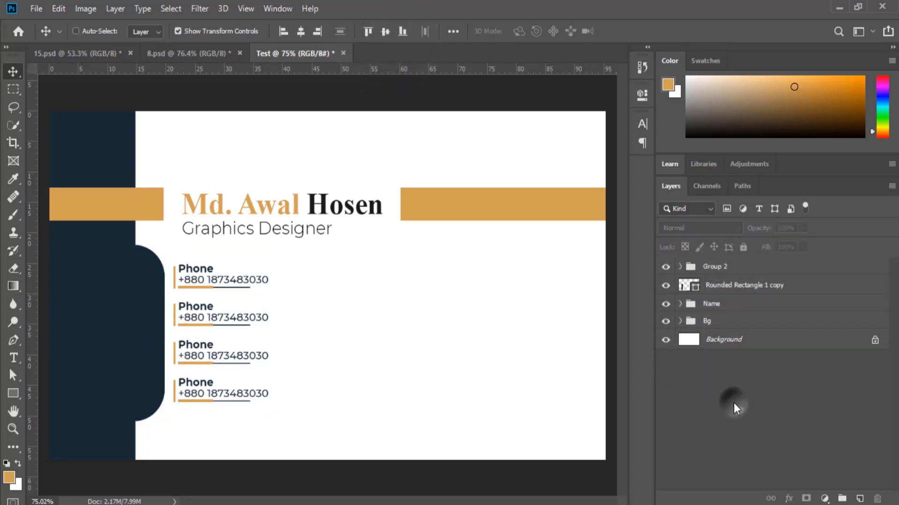
pyautogui.click(710, 287)
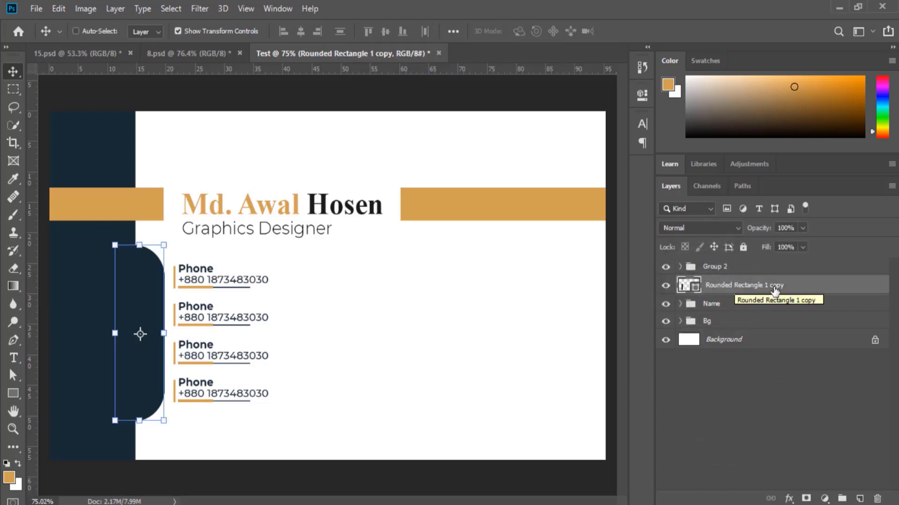
pyautogui.moveTo(805, 293); pyautogui.dragTo(877, 498)
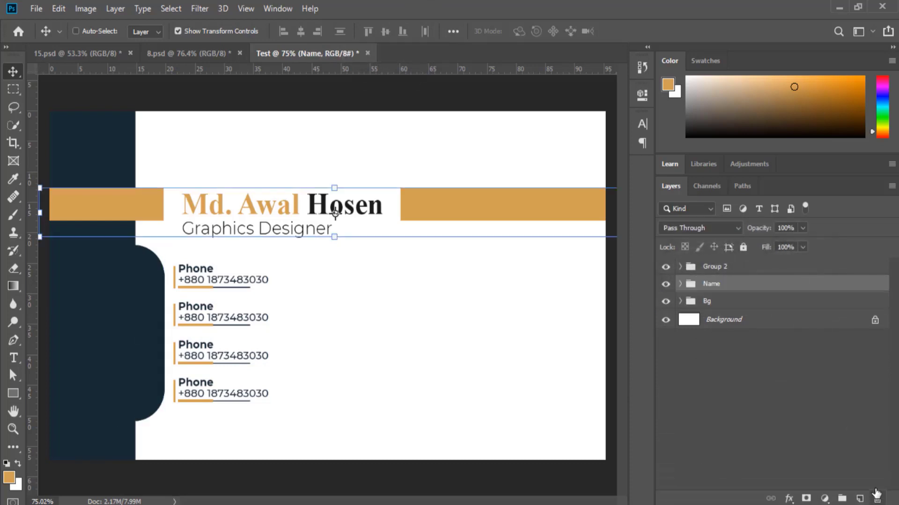
pyautogui.click(730, 400)
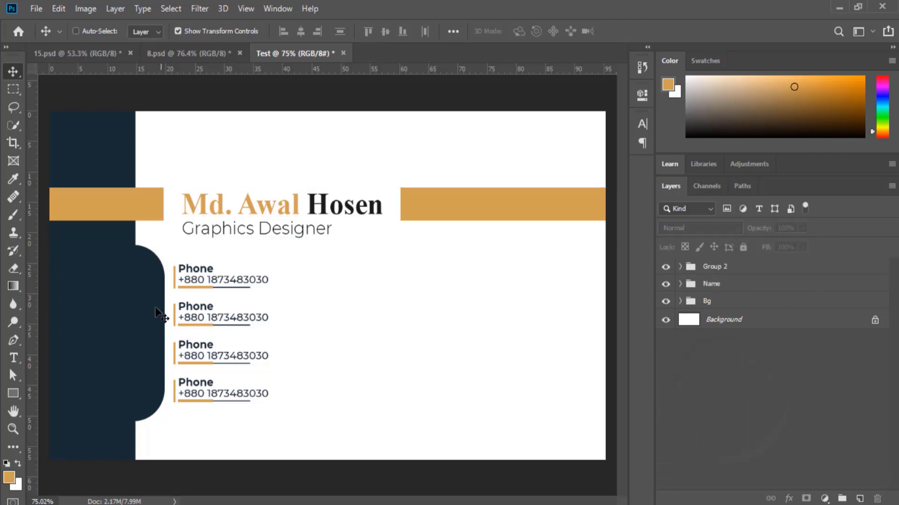
# - Draw a white-filled circle beside the first Phone entry on the navy panel
pyautogui.click(13, 428)
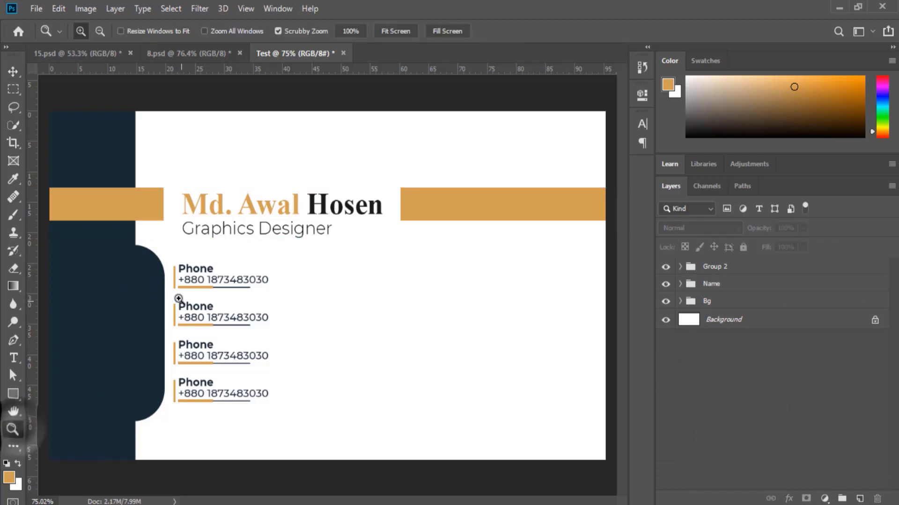
pyautogui.moveTo(141, 327); pyautogui.dragTo(267, 340)
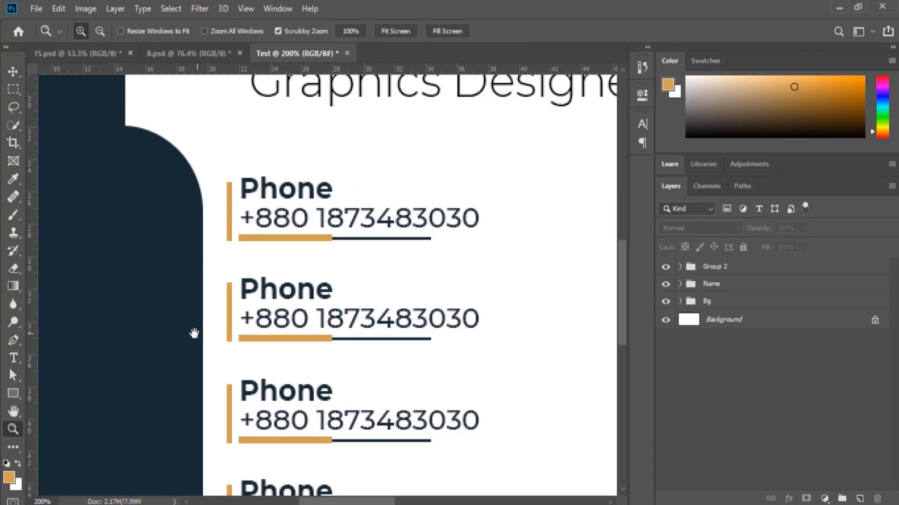
pyautogui.moveTo(193, 333); pyautogui.dragTo(237, 281)
pyautogui.keyDown('alt'); pyautogui.click(212, 267); pyautogui.keyUp('alt')
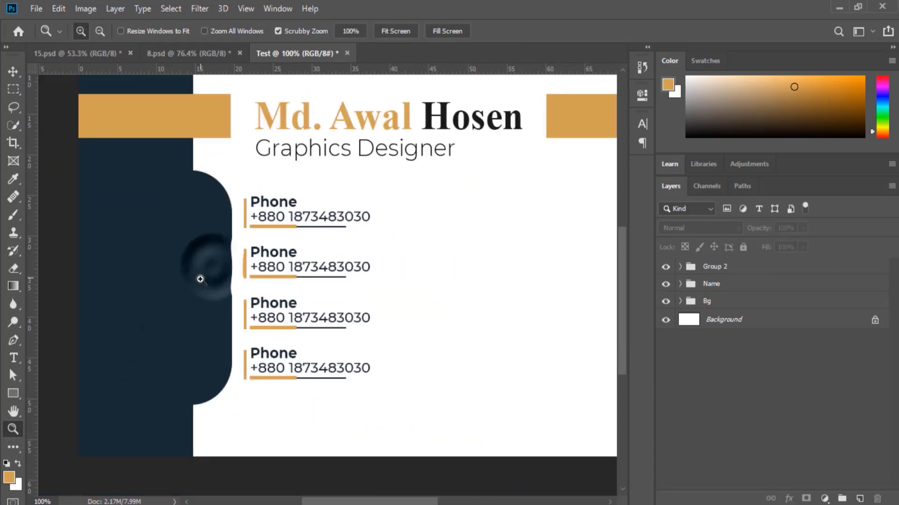
pyautogui.click(19, 398)
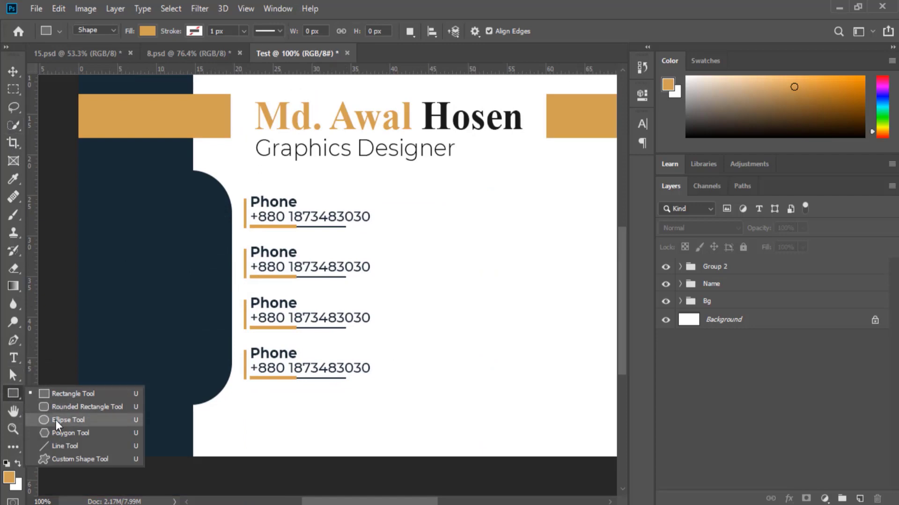
pyautogui.click(56, 420)
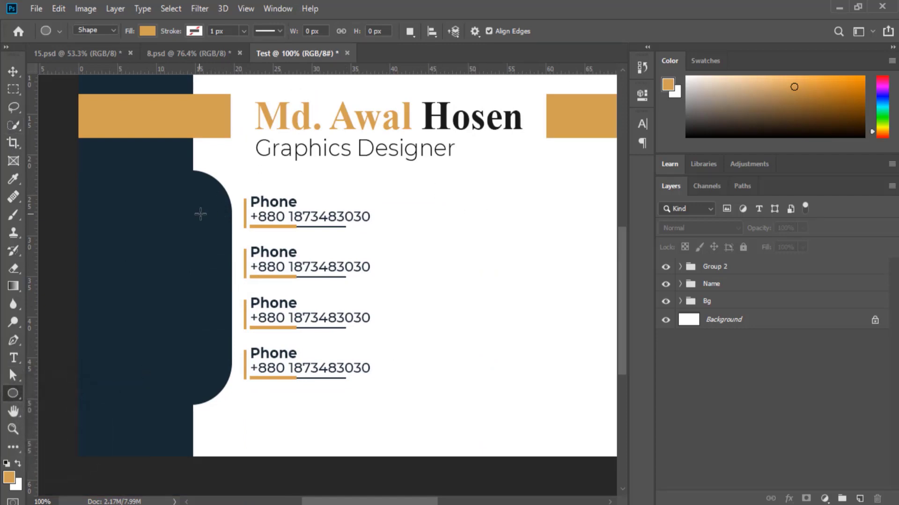
pyautogui.moveTo(196, 198); pyautogui.dragTo(230, 250)
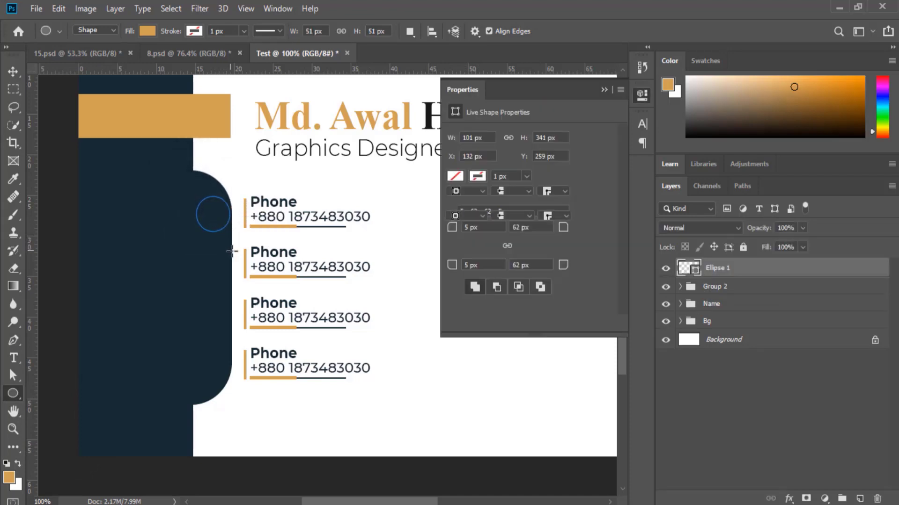
pyautogui.click(457, 200)
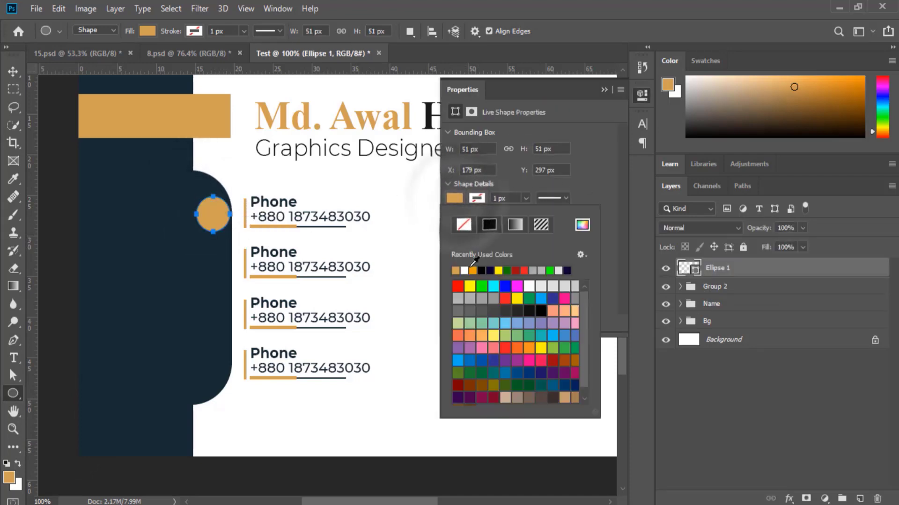
pyautogui.click(455, 271)
pyautogui.click(604, 89)
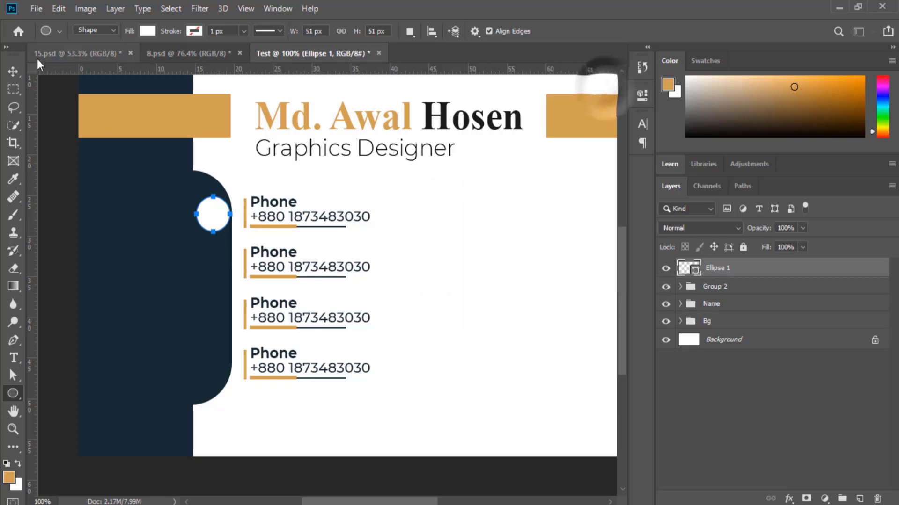
pyautogui.click(13, 72)
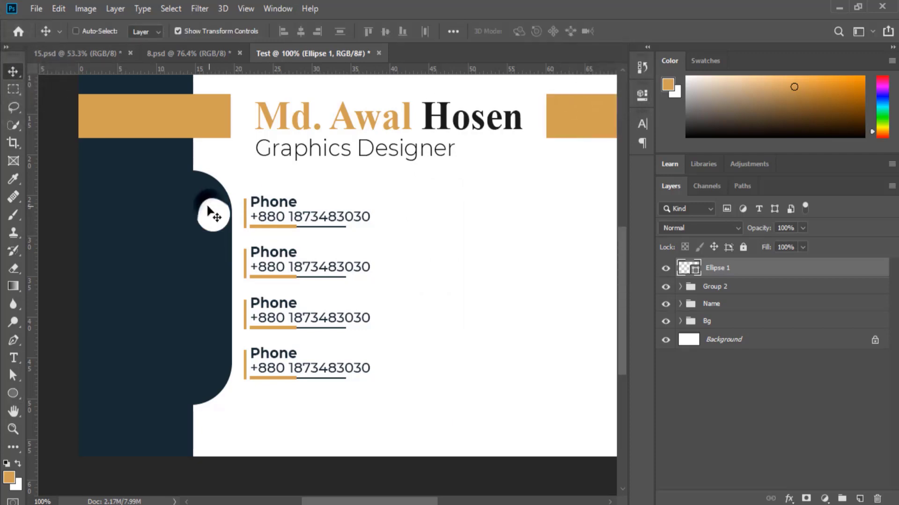
pyautogui.moveTo(208, 212); pyautogui.dragTo(208, 205)
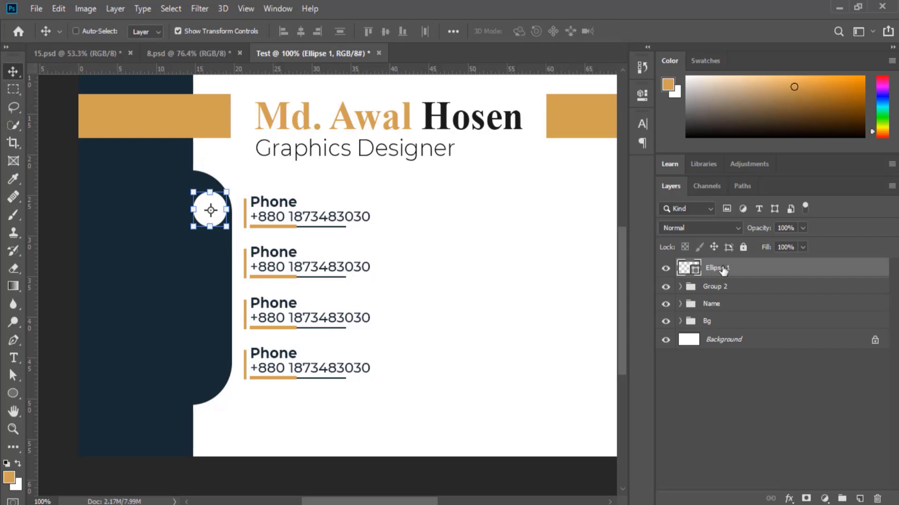
# - Make three copies of the circle and distribute all four evenly down beside the entries
pyautogui.press('ctrl')
pyautogui.hotkey('ctrl', 'j')
pyautogui.hotkey('ctrl', 'j')
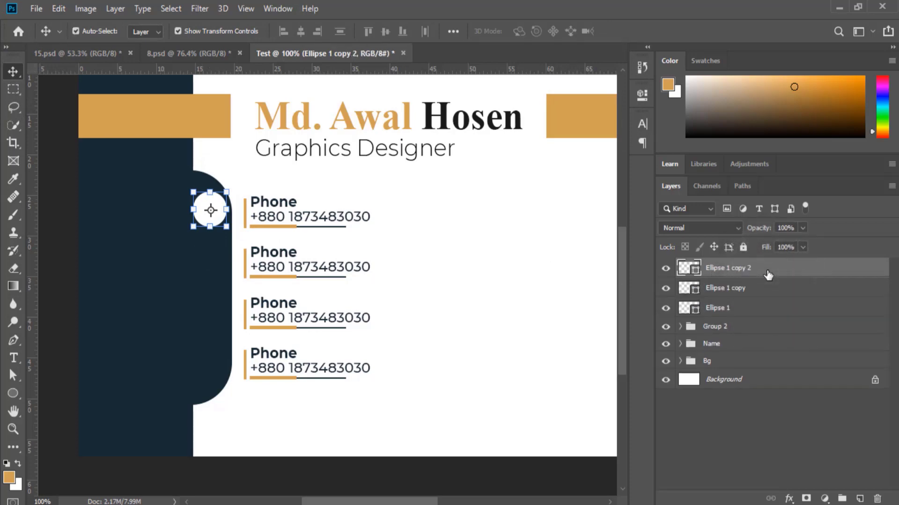
pyautogui.hotkey('ctrl', 'j')
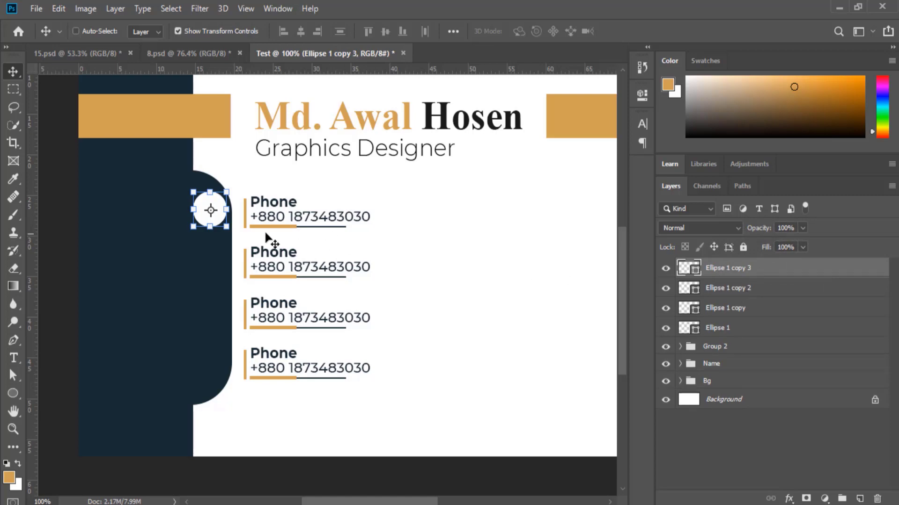
pyautogui.moveTo(199, 205); pyautogui.dragTo(204, 366)
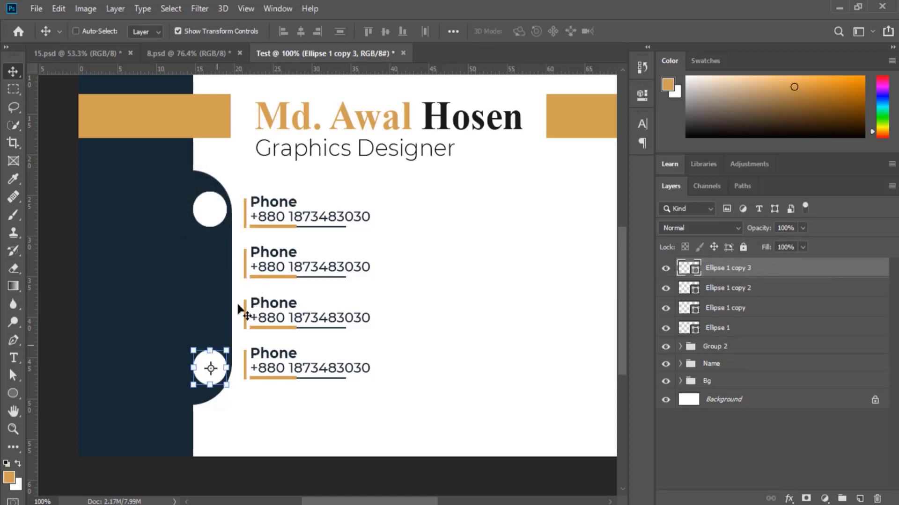
pyautogui.keyDown('shift'); pyautogui.click(717, 329); pyautogui.keyUp('shift')
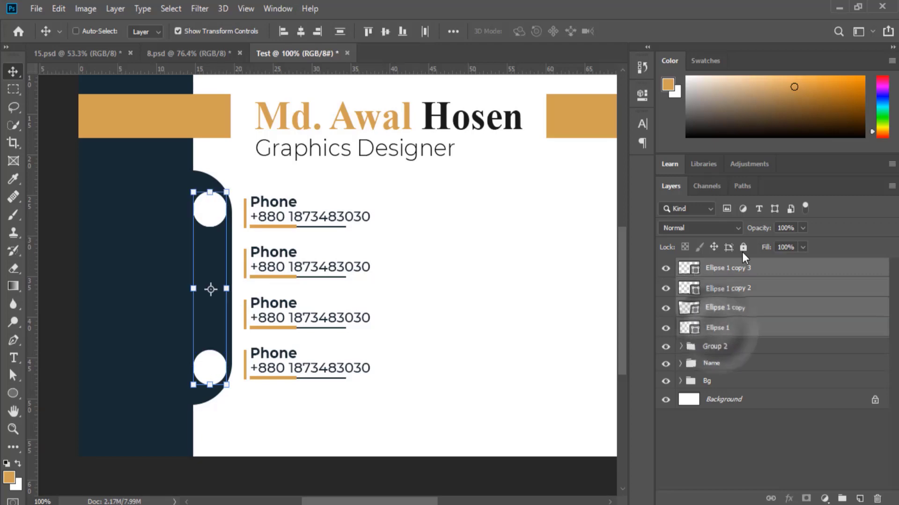
pyautogui.click(341, 30)
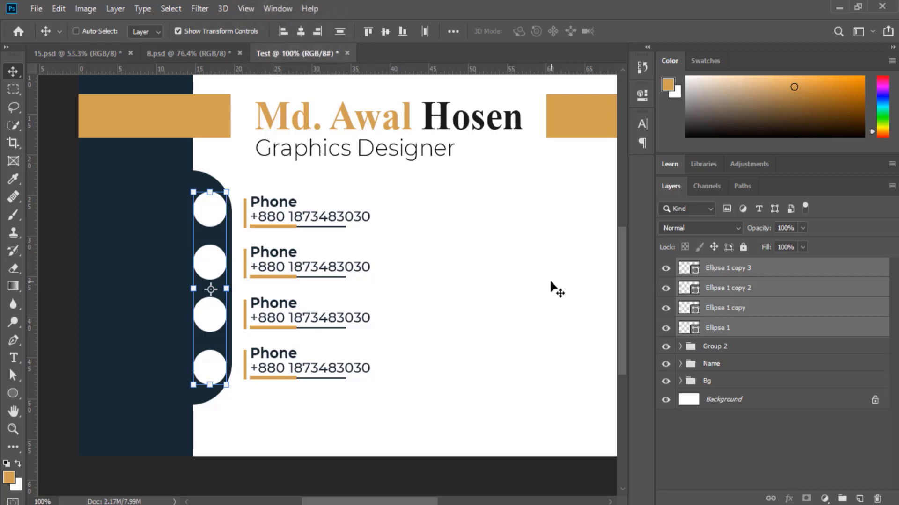
pyautogui.press('Up')
pyautogui.press('Up')
pyautogui.press('Down')
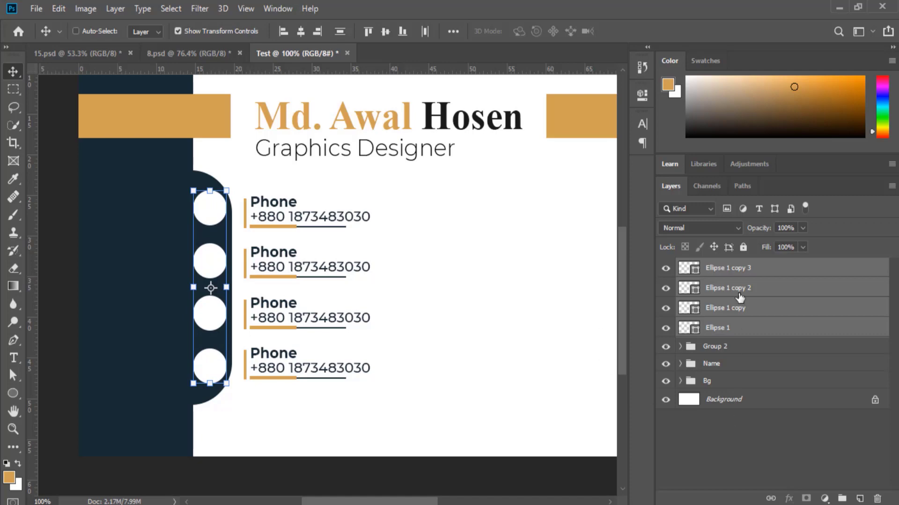
pyautogui.click(747, 434)
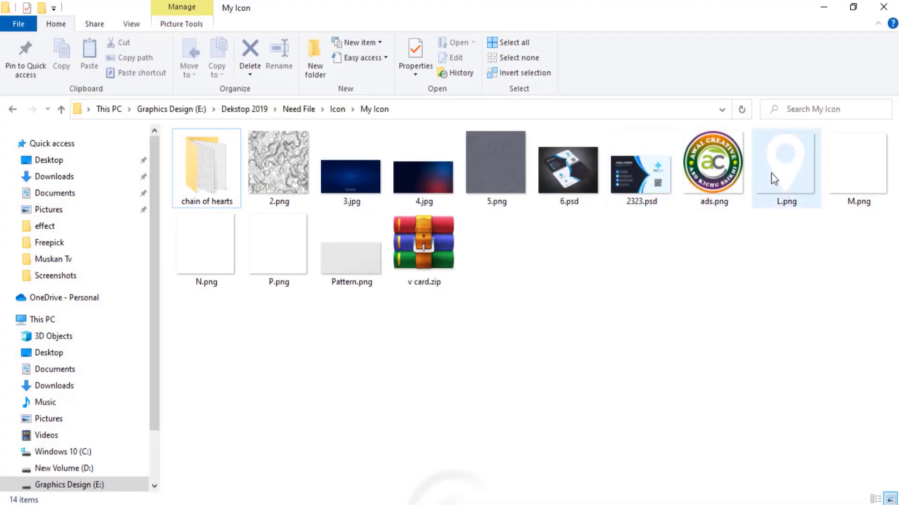
# - Select L.png, M.png, N.png and P.png in My Icon and drag them toward Photoshop
pyautogui.click(772, 176)
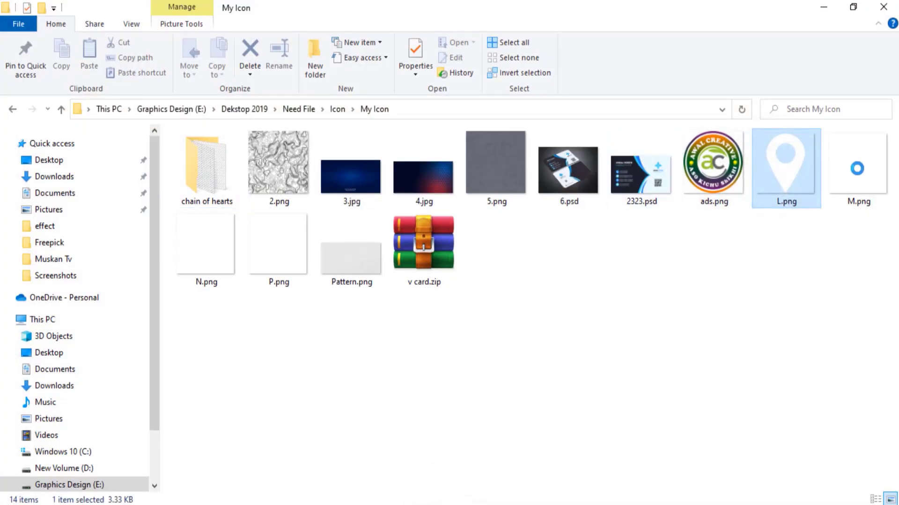
pyautogui.keyDown('ctrl'); pyautogui.click(877, 159); pyautogui.keyUp('ctrl')
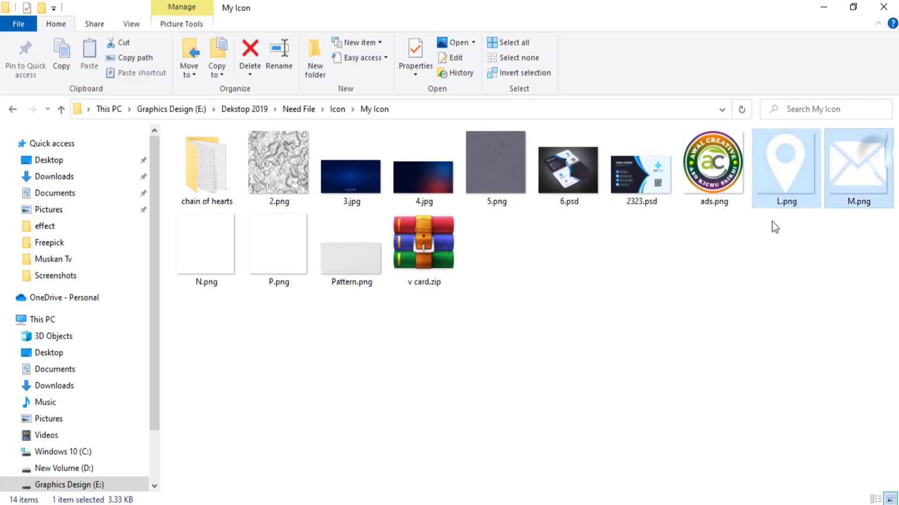
pyautogui.keyDown('ctrl'); pyautogui.click(231, 259); pyautogui.keyUp('ctrl')
pyautogui.moveTo(283, 257)
pyautogui.mouseDown()
pyautogui.moveTo(258, 499)
pyautogui.moveTo(269, 457)
pyautogui.mouseUp()
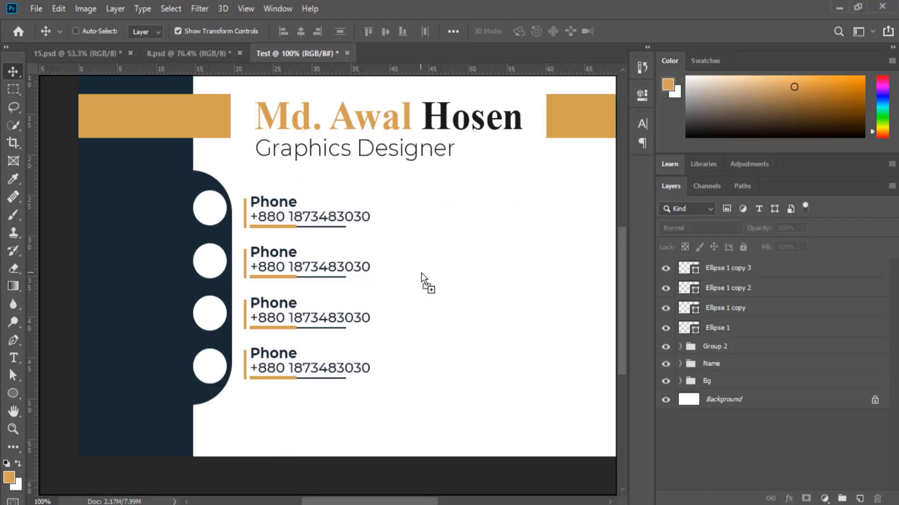
# - Drop the four icon files onto the card and confirm each placement
pyautogui.moveTo(116, 250); pyautogui.dragTo(116, 248)
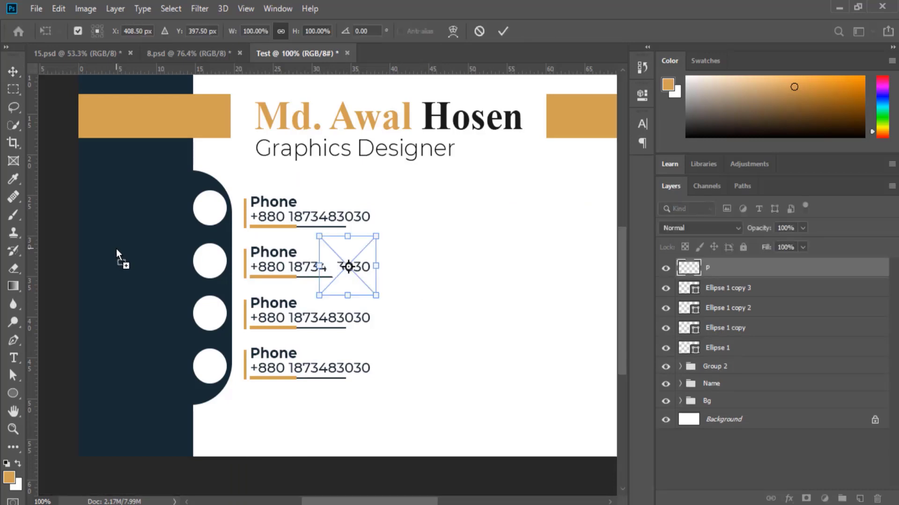
pyautogui.click(503, 31)
pyautogui.click(503, 31)
pyautogui.click(504, 31)
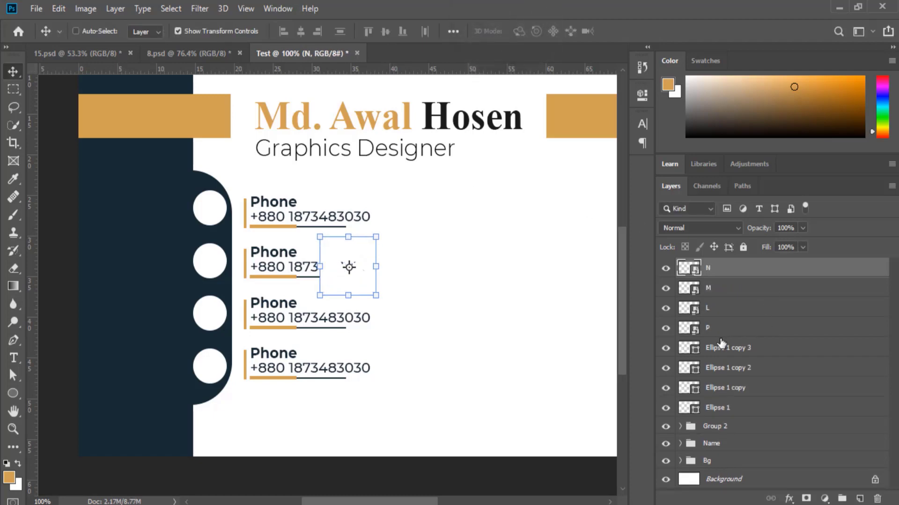
# - Scale the four icons down to 41.28% and stack them on the top white circle
pyautogui.keyDown('ctrl'); pyautogui.click(716, 328); pyautogui.keyUp('ctrl')
pyautogui.keyDown('ctrl'); pyautogui.click(719, 308); pyautogui.keyUp('ctrl')
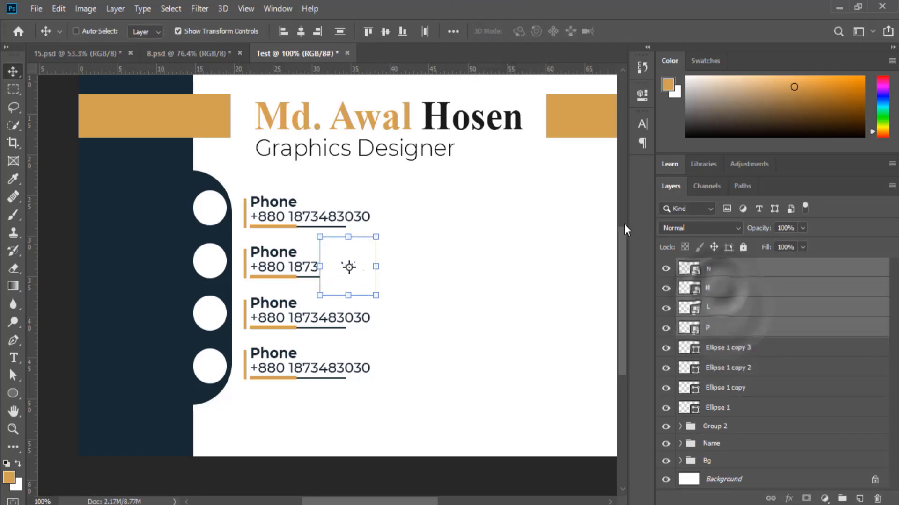
pyautogui.moveTo(367, 256); pyautogui.dragTo(170, 228)
pyautogui.hotkey('ctrl', 't')
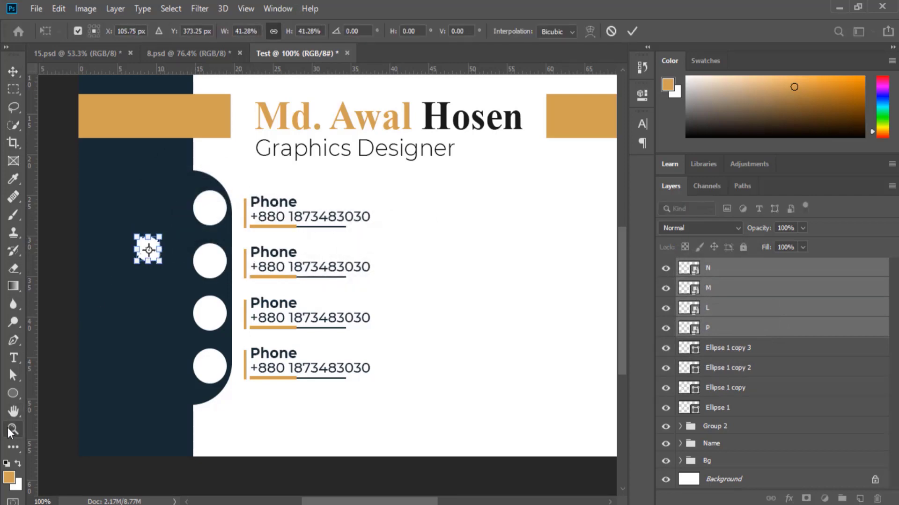
pyautogui.click(13, 428)
pyautogui.click(140, 264)
pyautogui.click(161, 237)
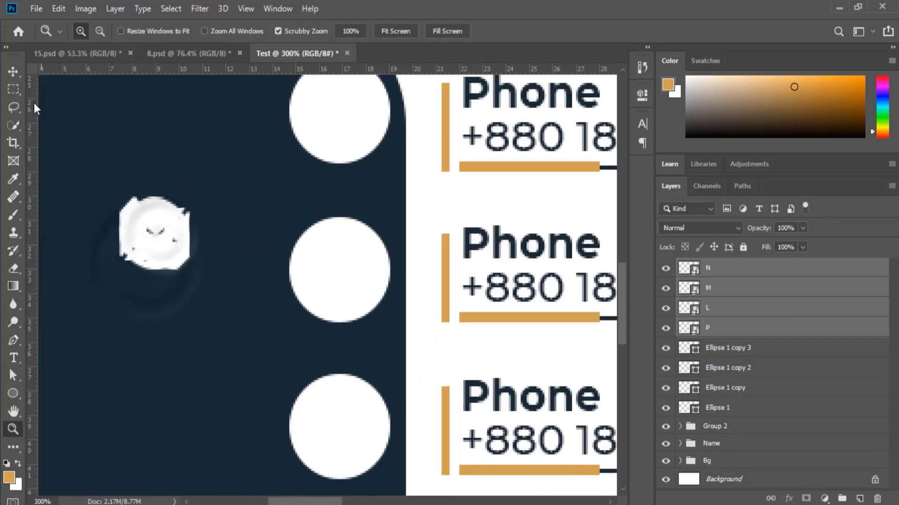
pyautogui.click(13, 71)
pyautogui.moveTo(187, 215)
pyautogui.mouseDown()
pyautogui.moveTo(318, 143)
pyautogui.moveTo(353, 105)
pyautogui.mouseUp()
pyautogui.moveTo(389, 173); pyautogui.dragTo(384, 224)
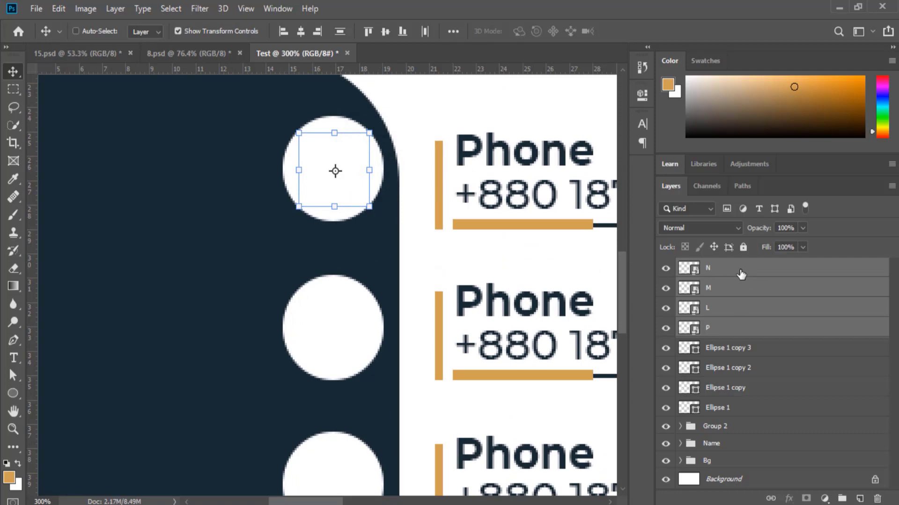
pyautogui.click(715, 330)
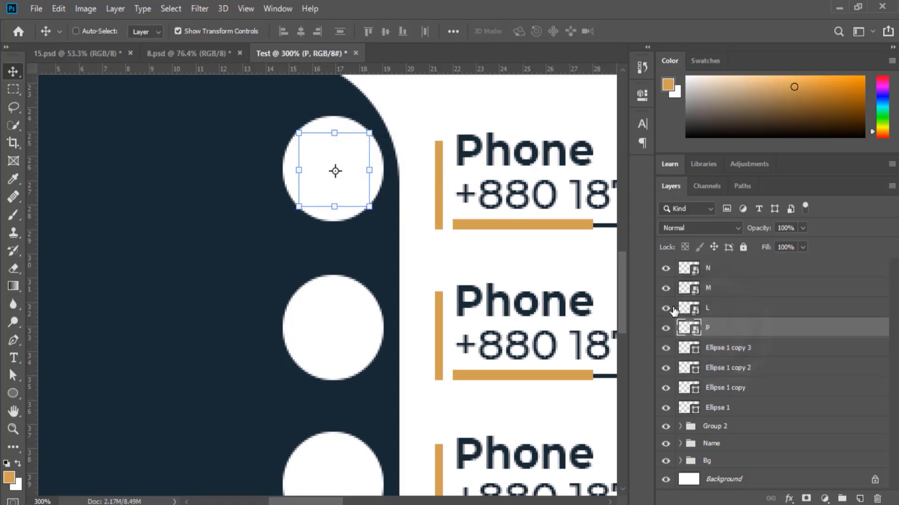
# - Give layer P a Color Overlay in gold d39f53, sampled from the card's gold bar
pyautogui.rightClick(735, 330)
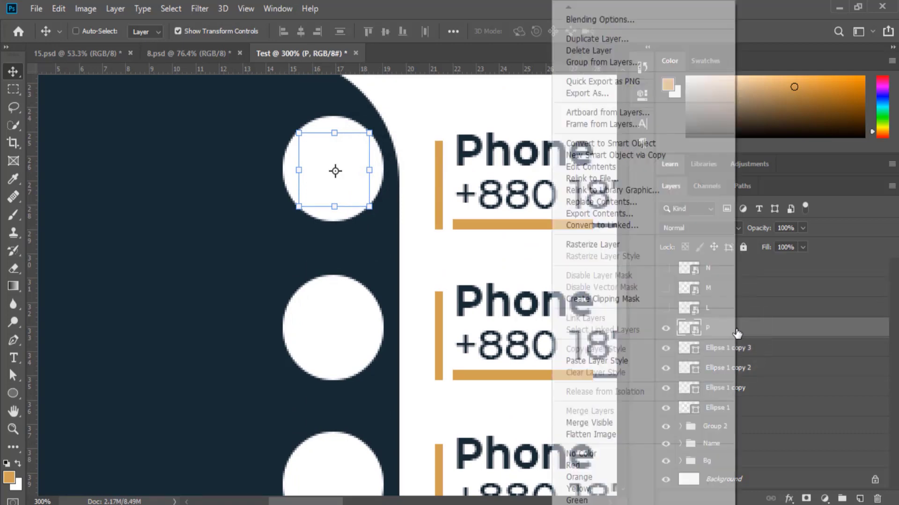
pyautogui.press('Escape')
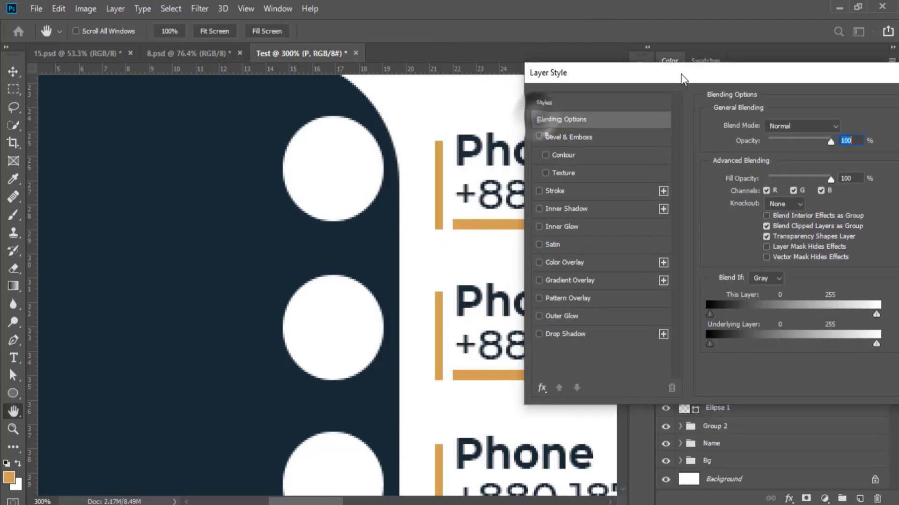
pyautogui.click(564, 263)
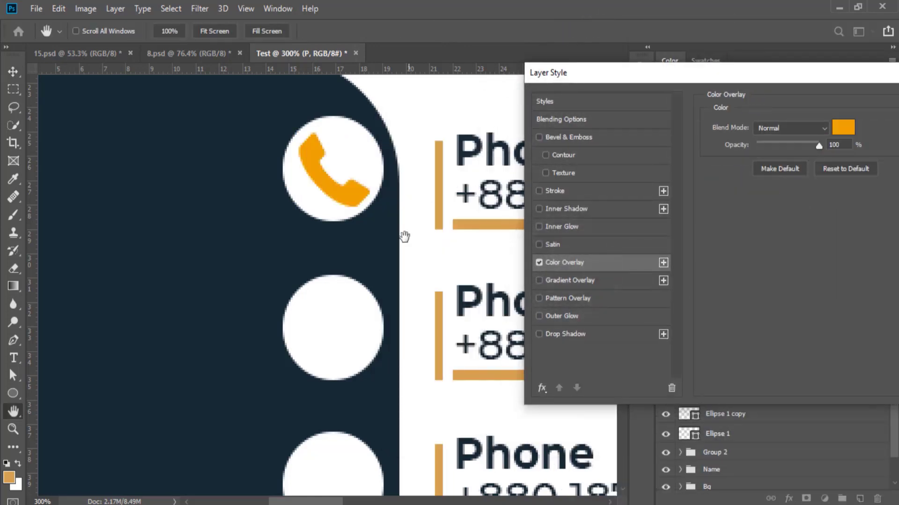
pyautogui.click(843, 126)
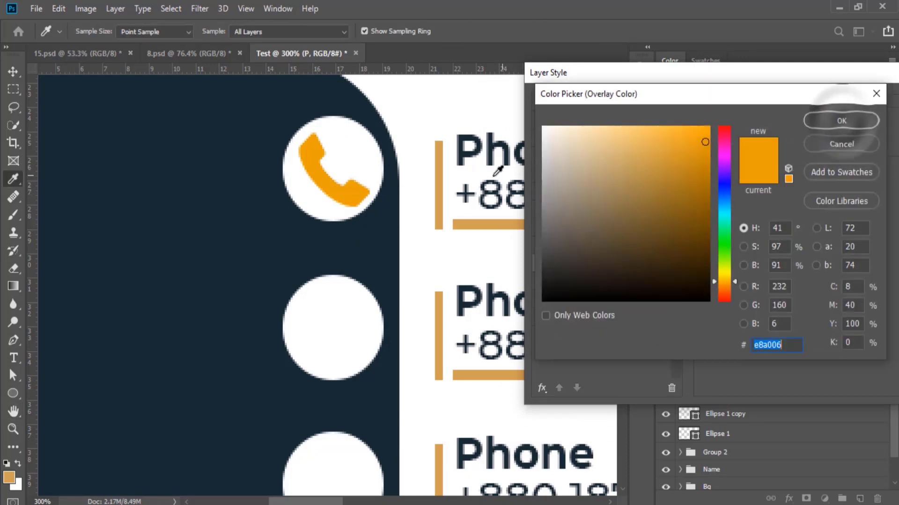
pyautogui.click(440, 192)
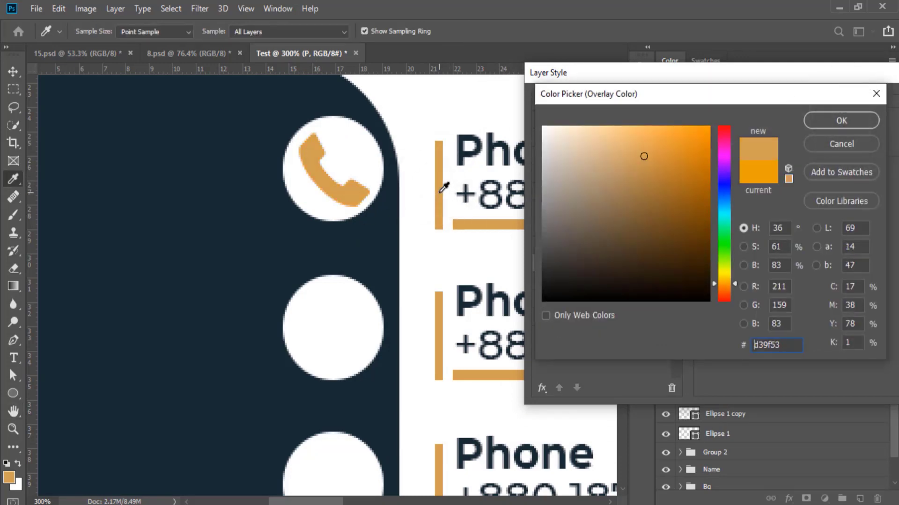
pyautogui.click(181, 193)
pyautogui.click(842, 121)
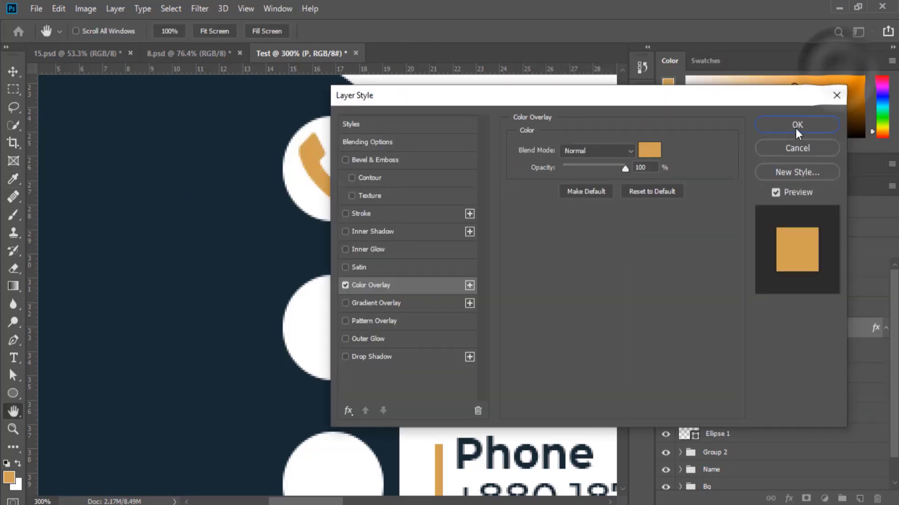
pyautogui.click(796, 125)
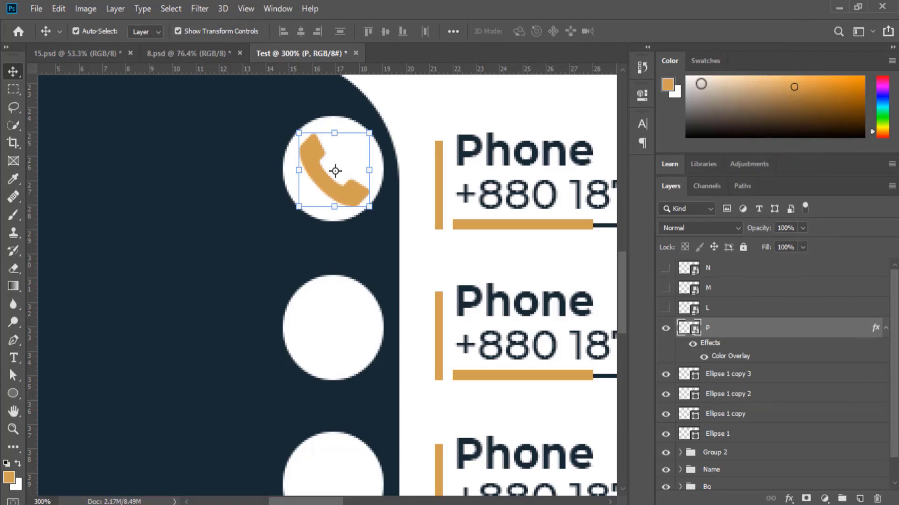
# - Move the Ellipse 1 layer directly under the phone icon layer P
pyautogui.moveTo(477, 228); pyautogui.dragTo(330, 224)
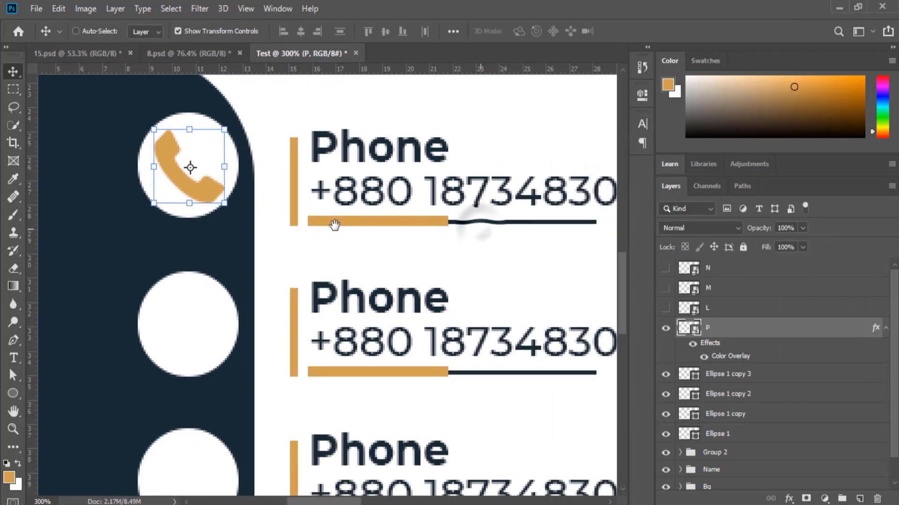
pyautogui.click(886, 328)
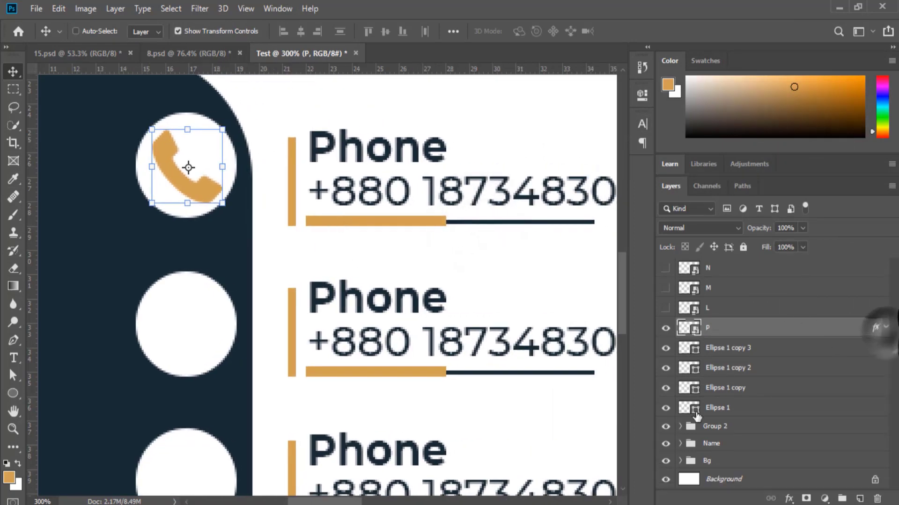
pyautogui.click(702, 407)
pyautogui.click(665, 408)
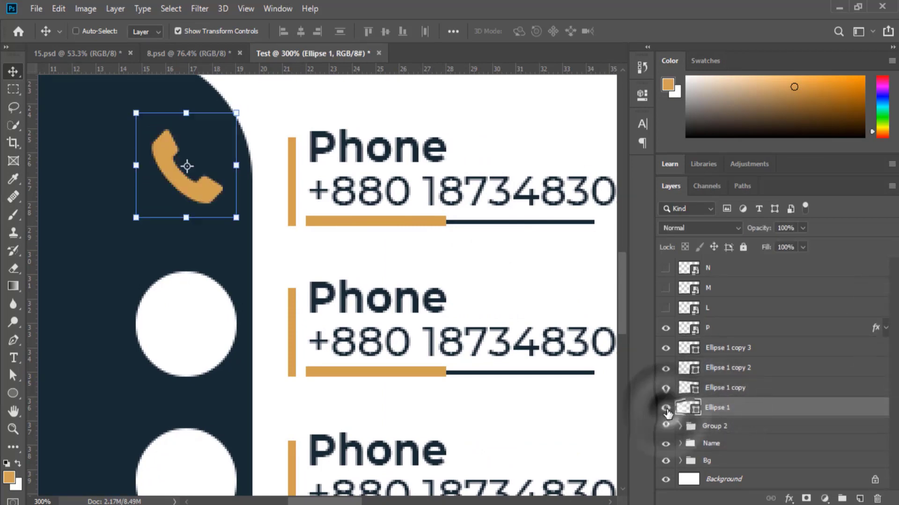
pyautogui.moveTo(733, 410)
pyautogui.mouseDown()
pyautogui.moveTo(723, 381)
pyautogui.moveTo(738, 337)
pyautogui.mouseUp()
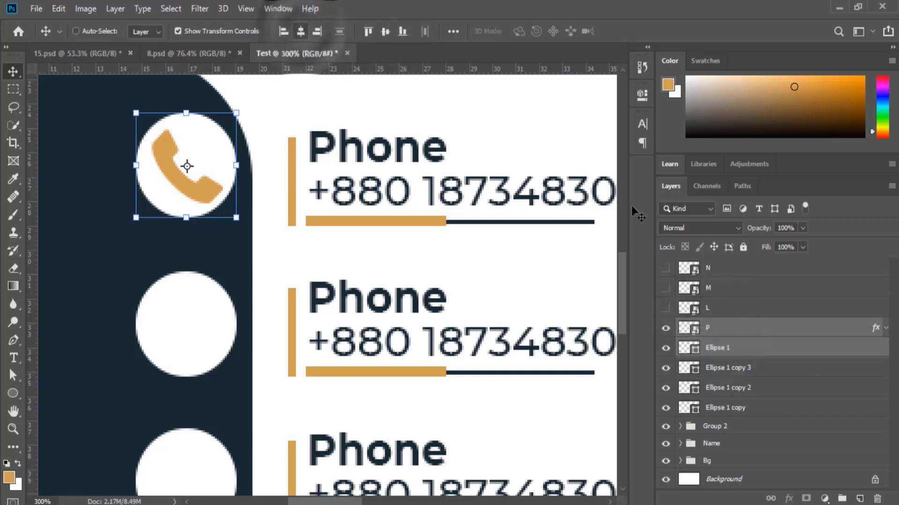
# - Group the phone icon and Ellipse 1 into a group named Phone
pyautogui.press('ctrl')
pyautogui.hotkey('ctrl', 'g')
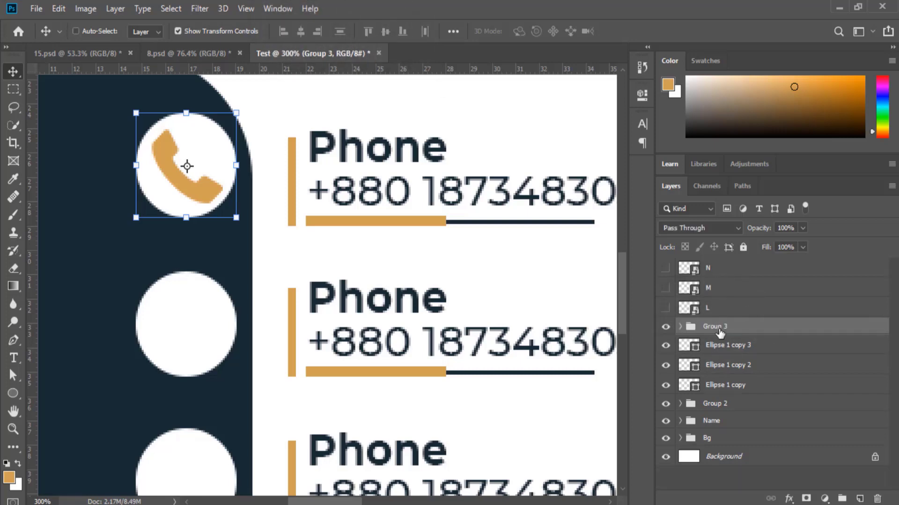
pyautogui.doubleClick(716, 327)
pyautogui.write('Phone')
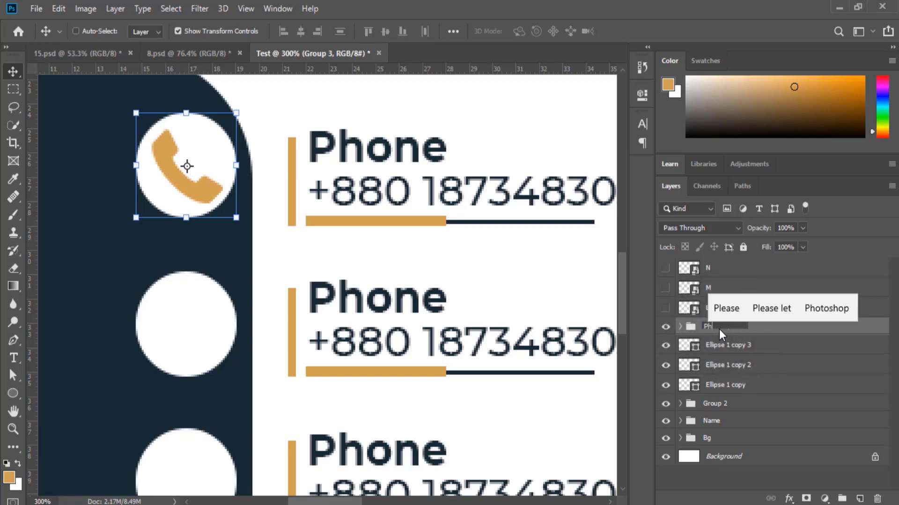
pyautogui.press('Return')
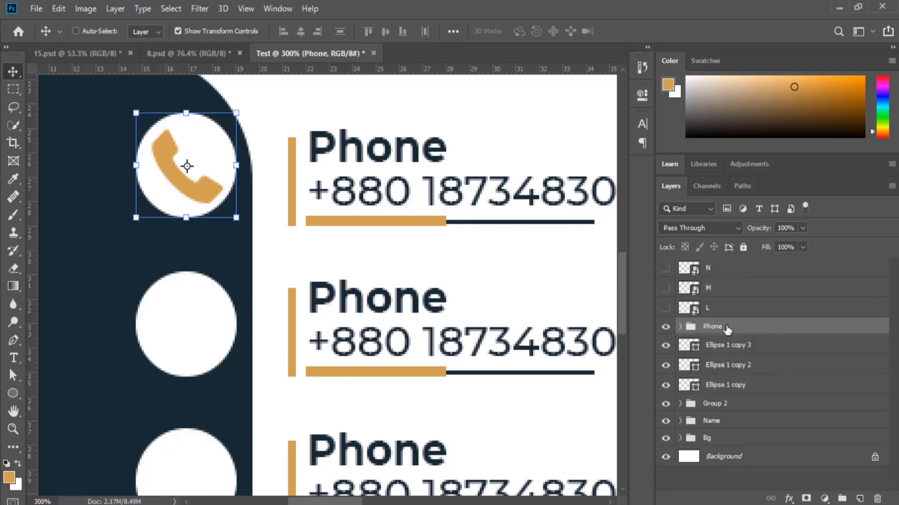
pyautogui.click(665, 308)
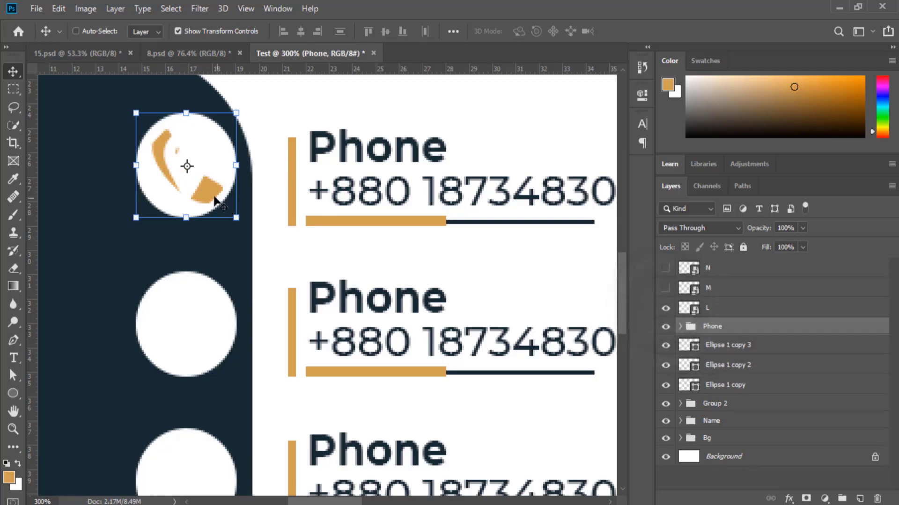
# - Move the location pin layer L into the second white circle
pyautogui.click(712, 310)
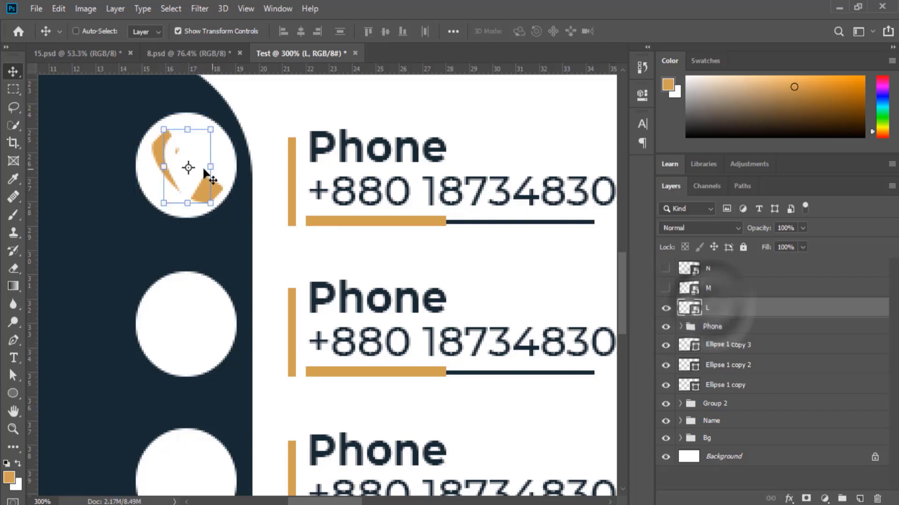
pyautogui.moveTo(195, 186); pyautogui.dragTo(191, 370)
pyautogui.moveTo(337, 390); pyautogui.dragTo(317, 206)
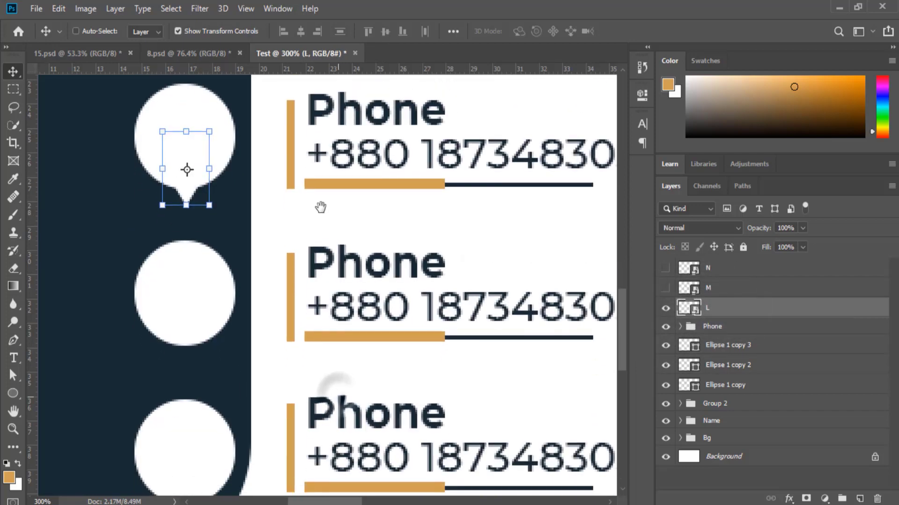
pyautogui.moveTo(187, 146); pyautogui.dragTo(185, 291)
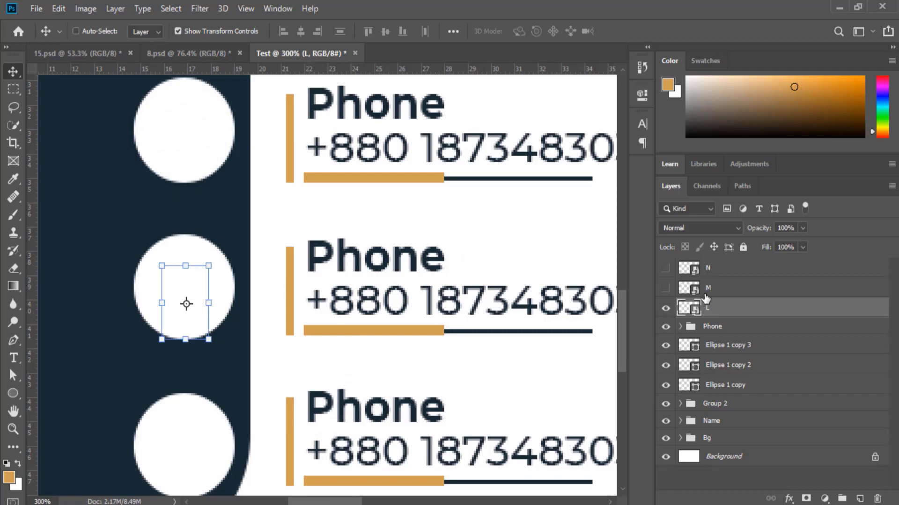
# - Copy the gold Color Overlay style from layer P and paste it onto layer L
pyautogui.click(680, 327)
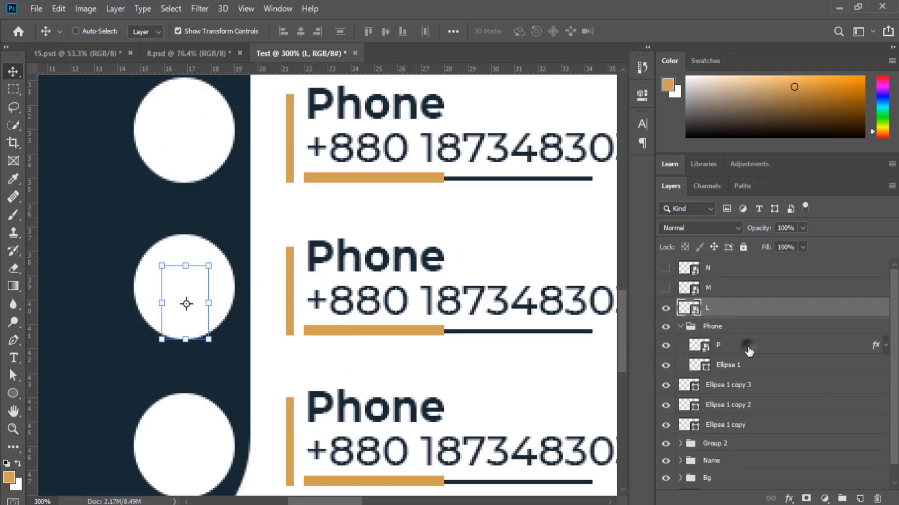
pyautogui.click(784, 349)
pyautogui.rightClick(756, 347)
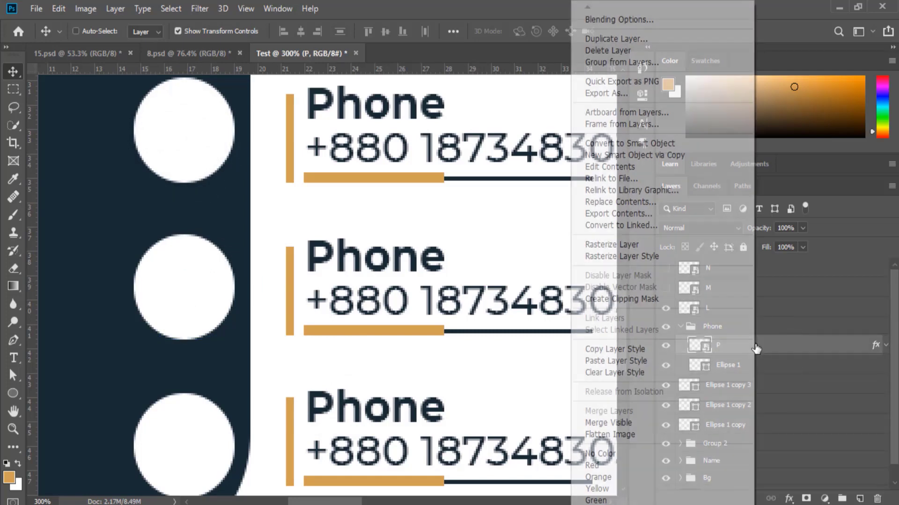
pyautogui.click(644, 349)
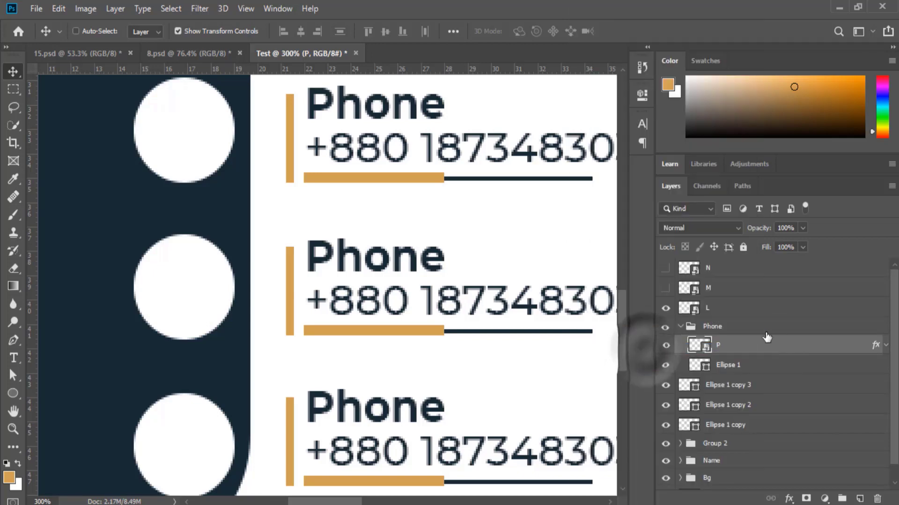
pyautogui.click(680, 326)
pyautogui.click(729, 310)
pyautogui.rightClick(729, 312)
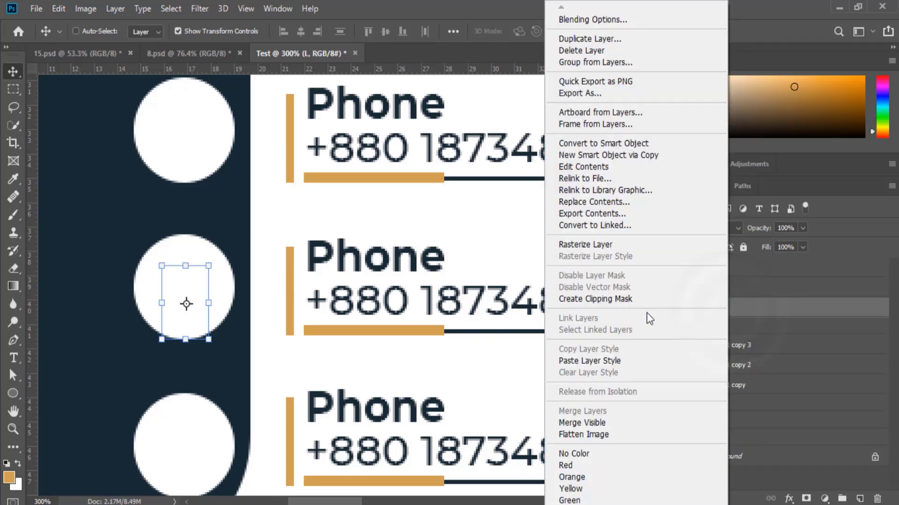
pyautogui.click(583, 361)
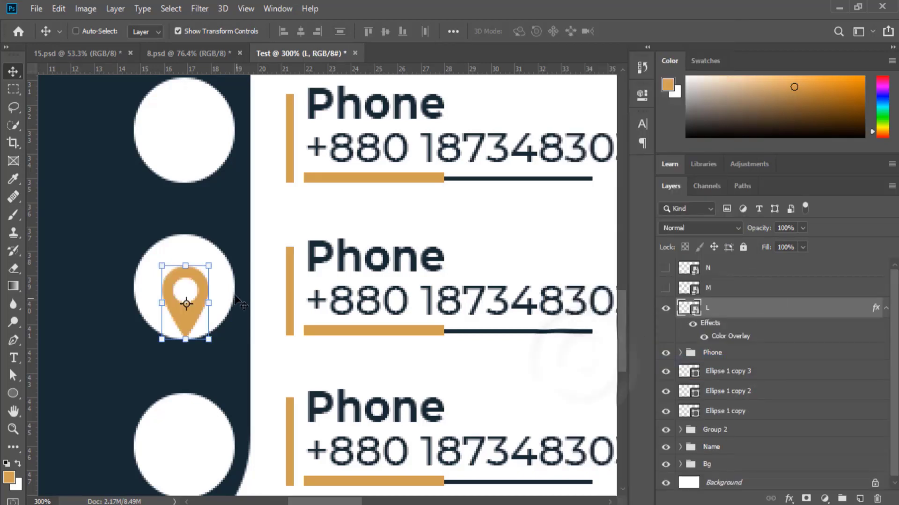
pyautogui.click(883, 310)
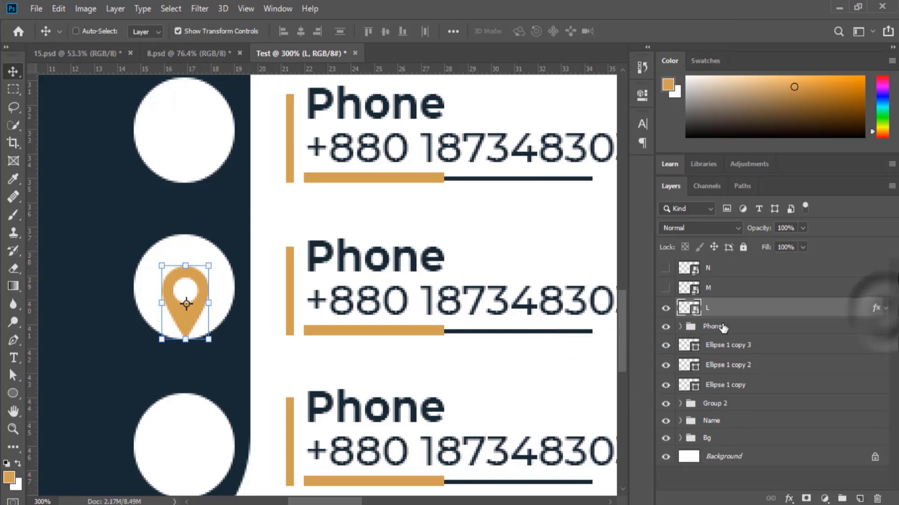
# - Centre the pin vertically on its circle and group them as Location
pyautogui.click(666, 366)
pyautogui.moveTo(730, 366); pyautogui.dragTo(725, 314)
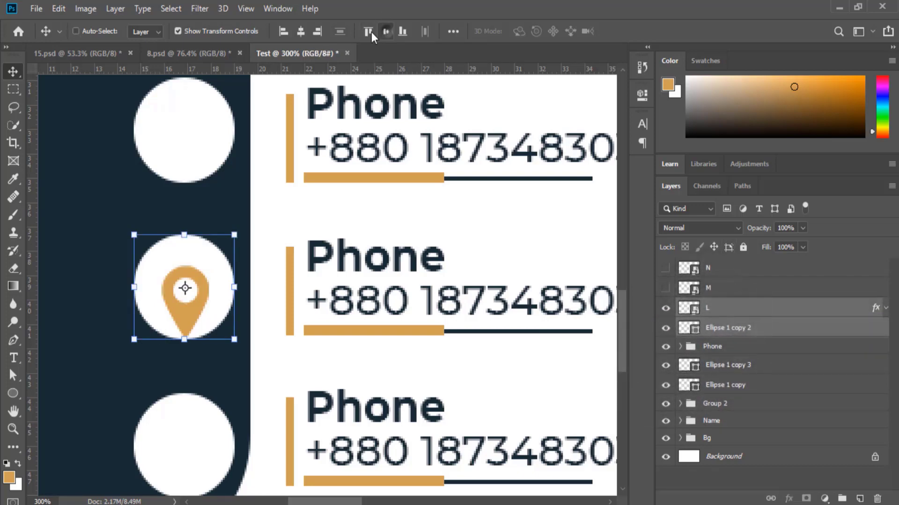
pyautogui.click(386, 31)
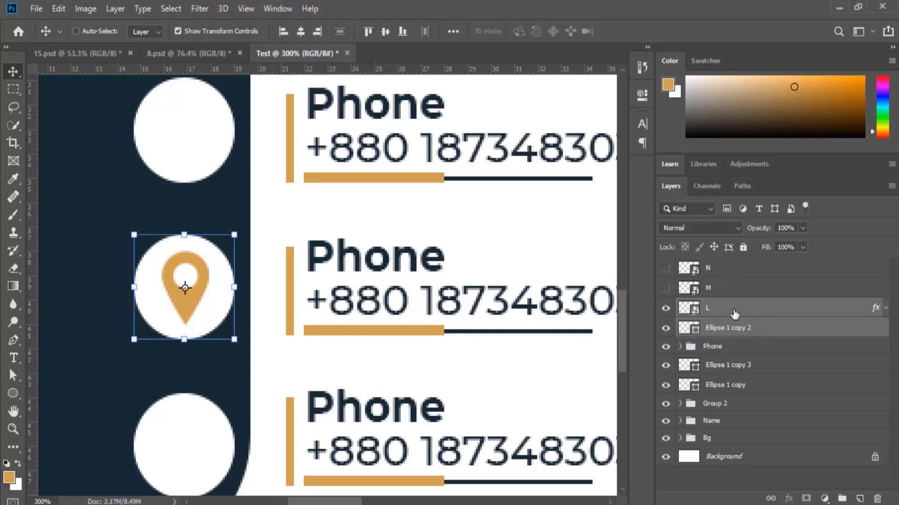
pyautogui.hotkey('ctrl', 'g')
pyautogui.doubleClick(711, 306)
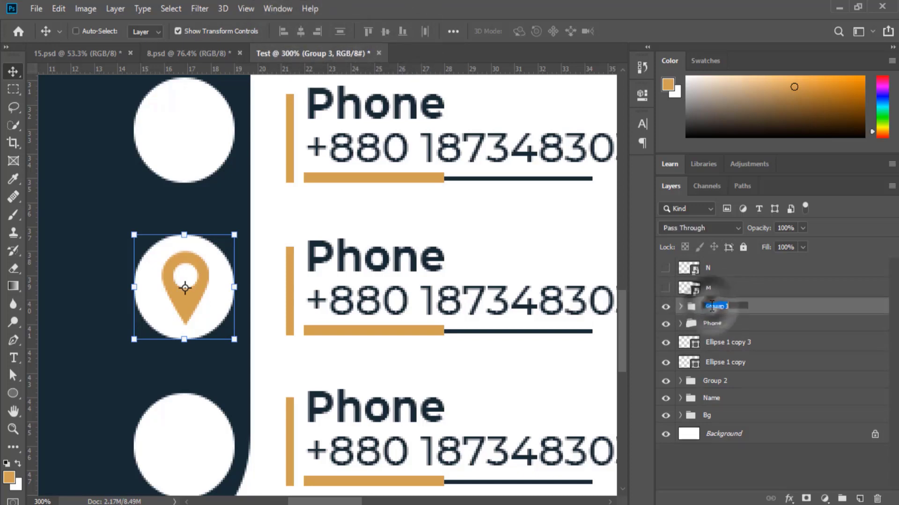
pyautogui.write('Lo')
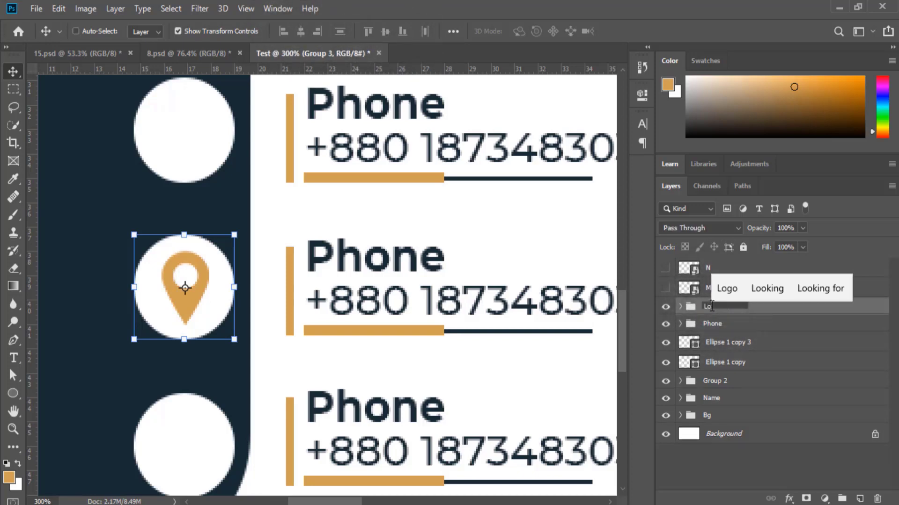
pyautogui.write('cation')
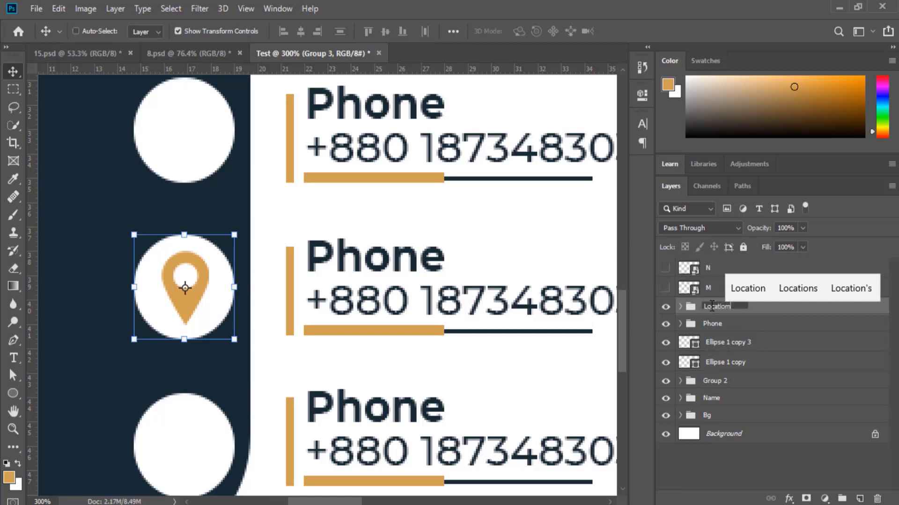
pyautogui.press('BackSpace')
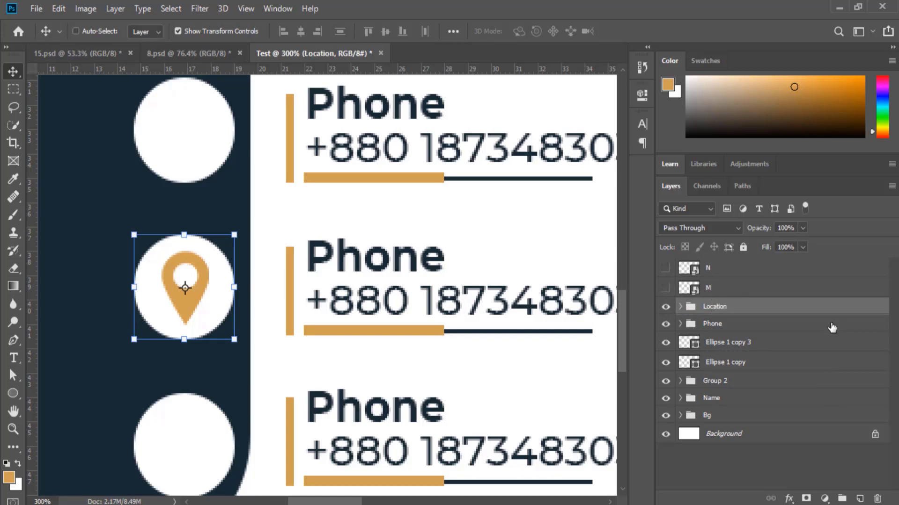
pyautogui.click(665, 288)
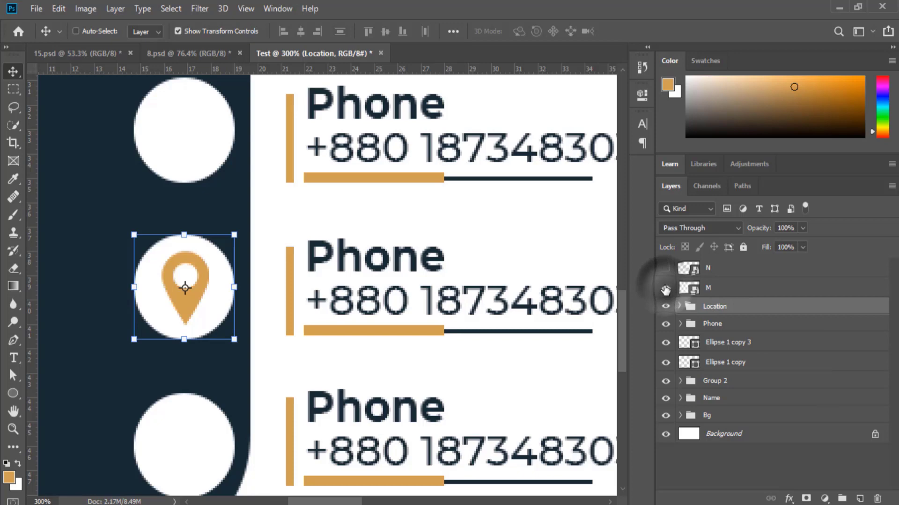
# - Paste the gold colour overlay onto the envelope icon and move the top white circle's layer beneath it
pyautogui.rightClick(734, 290)
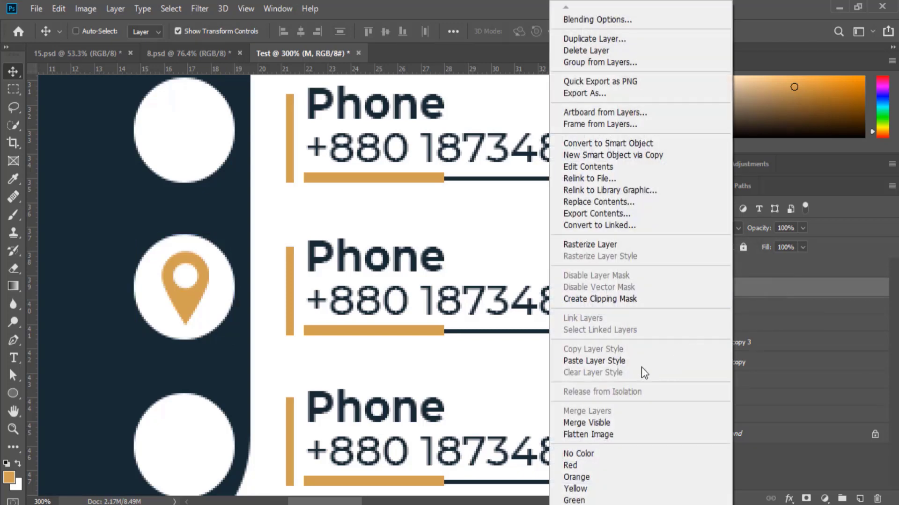
pyautogui.click(639, 361)
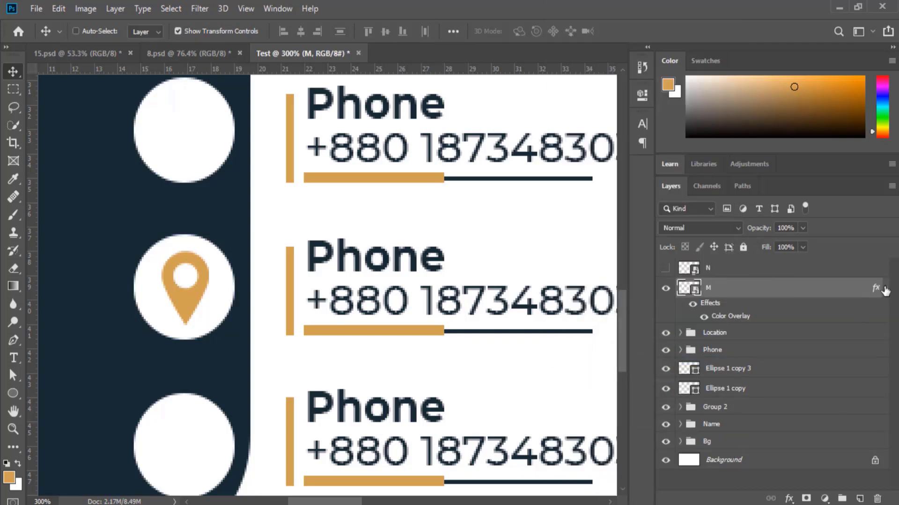
pyautogui.click(884, 288)
pyautogui.click(665, 342)
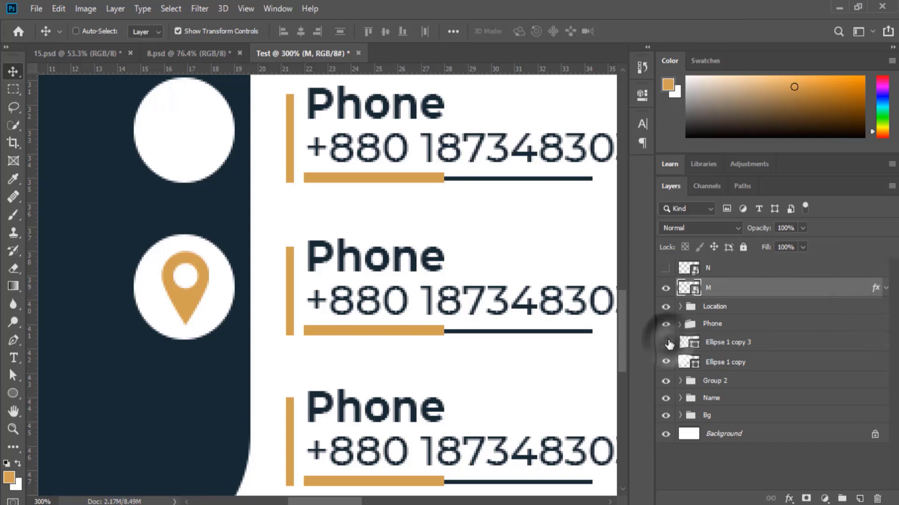
pyautogui.click(665, 362)
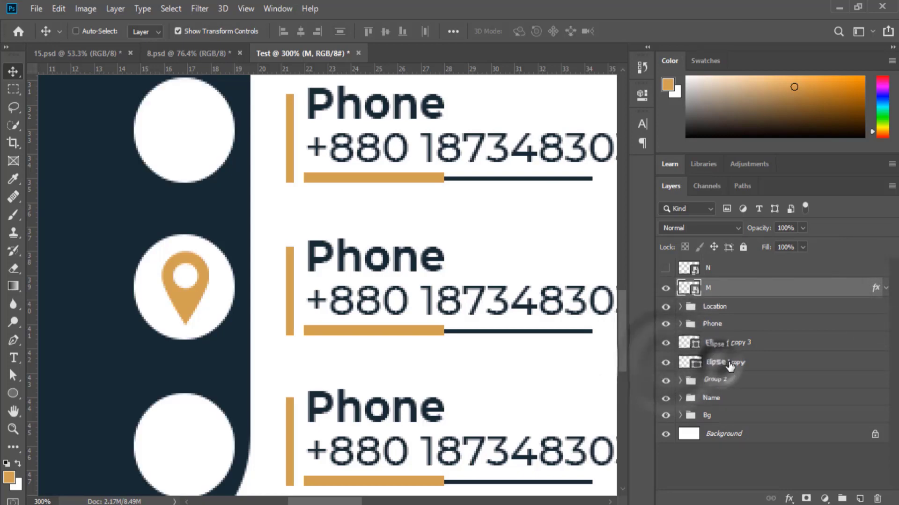
pyautogui.moveTo(693, 364); pyautogui.dragTo(719, 290)
pyautogui.click(720, 289)
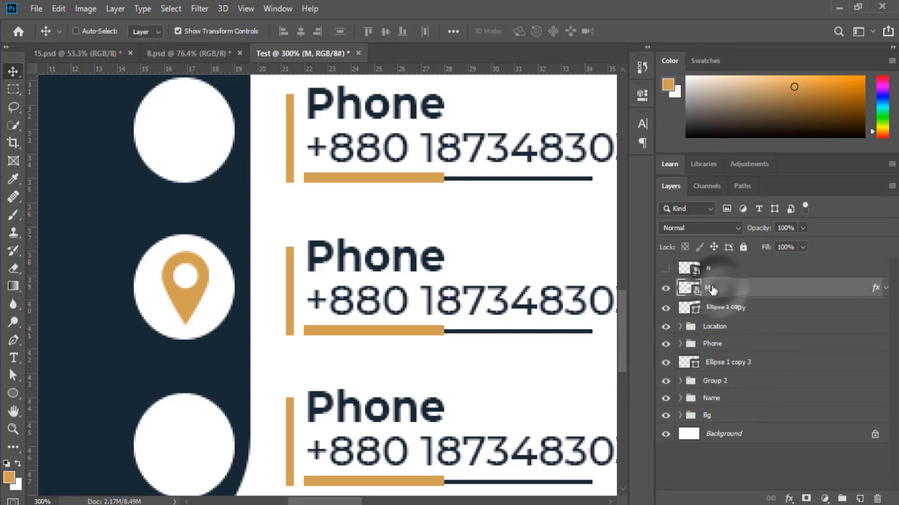
# - Centre the envelope on the top white circle, group them as Email, and move the empty circle layer to the top
pyautogui.moveTo(170, 132); pyautogui.dragTo(188, 275)
pyautogui.keyDown('ctrl'); pyautogui.click(721, 309); pyautogui.keyUp('ctrl')
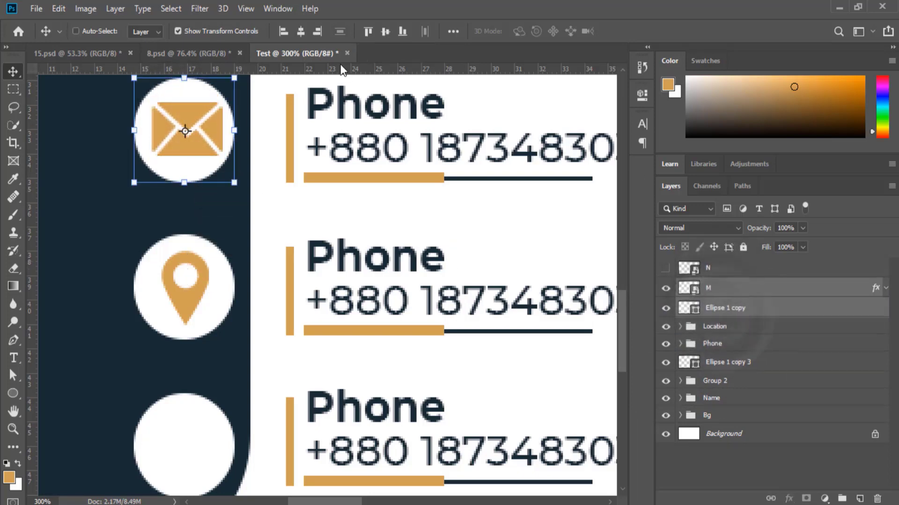
pyautogui.click(386, 31)
pyautogui.click(300, 31)
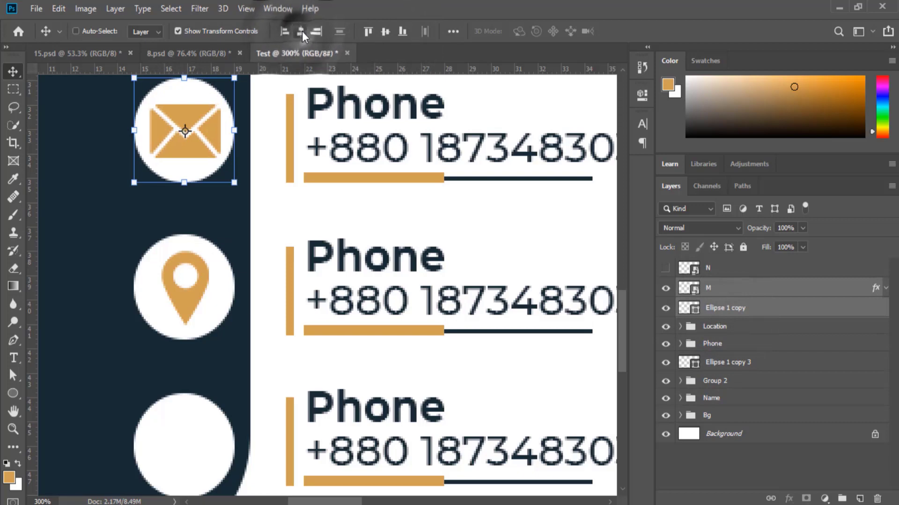
pyautogui.hotkey('ctrl', 'g')
pyautogui.doubleClick(716, 288)
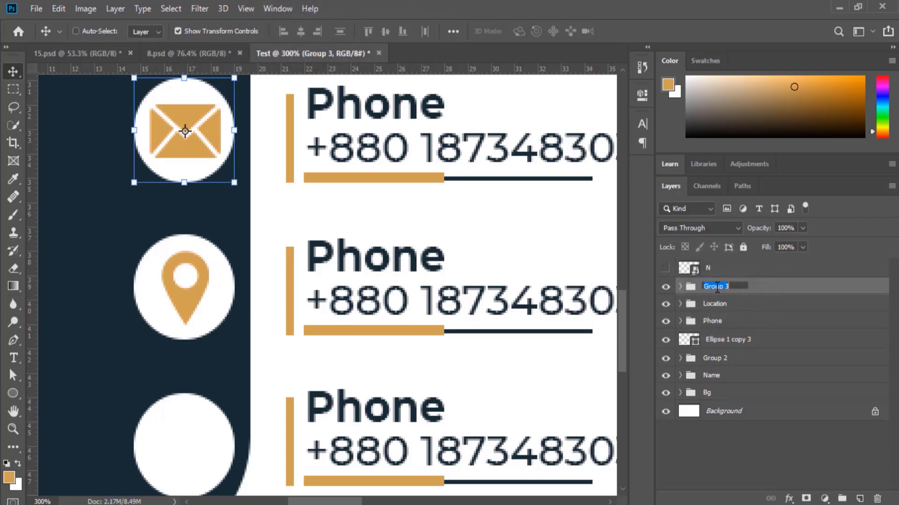
pyautogui.write('Ema')
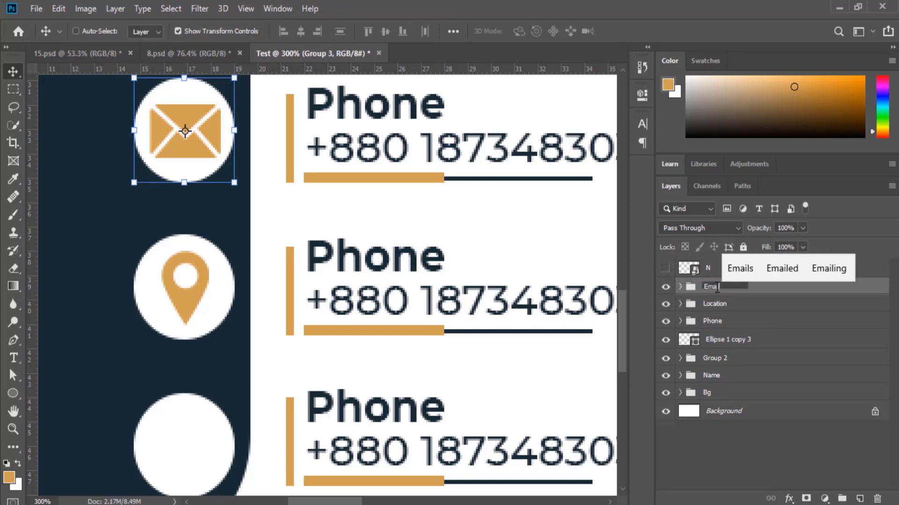
pyautogui.write('il')
pyautogui.press('Return')
pyautogui.moveTo(731, 344); pyautogui.dragTo(707, 281)
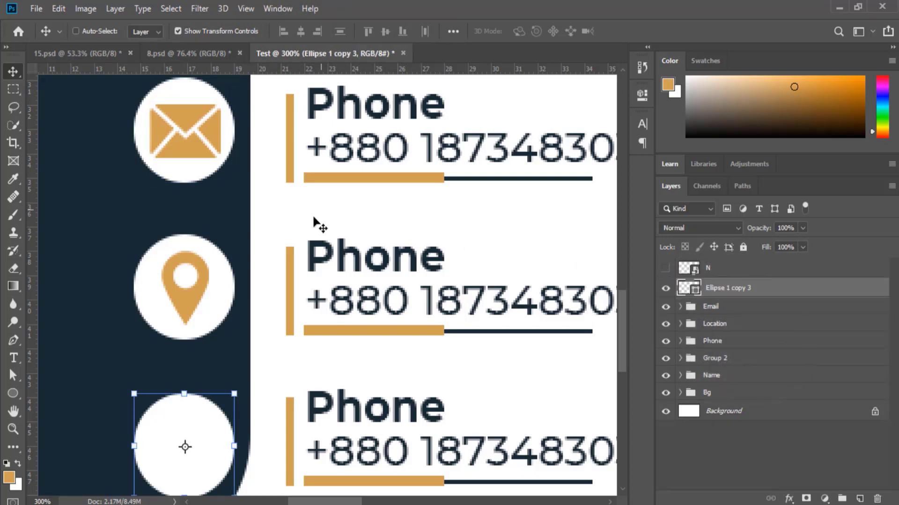
# - Paste the gold style onto the globe icon N and move it onto the empty white circle
pyautogui.rightClick(756, 271)
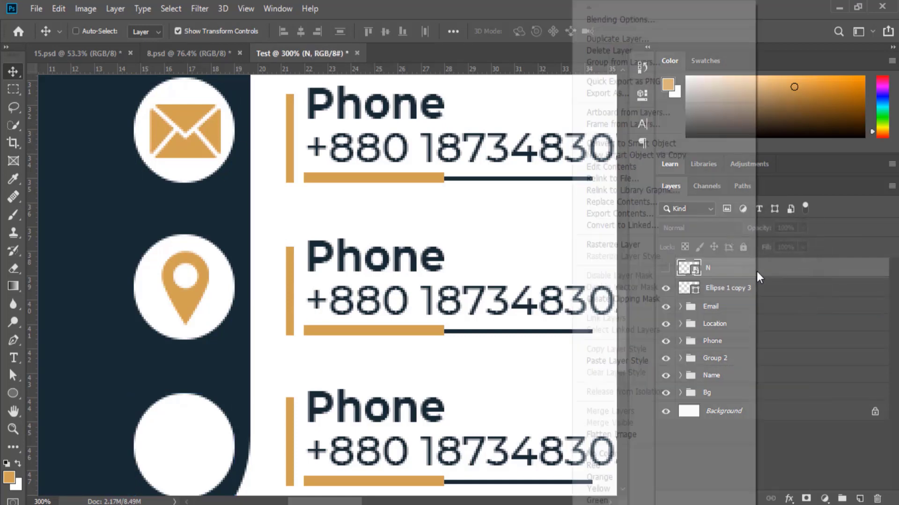
pyautogui.click(628, 360)
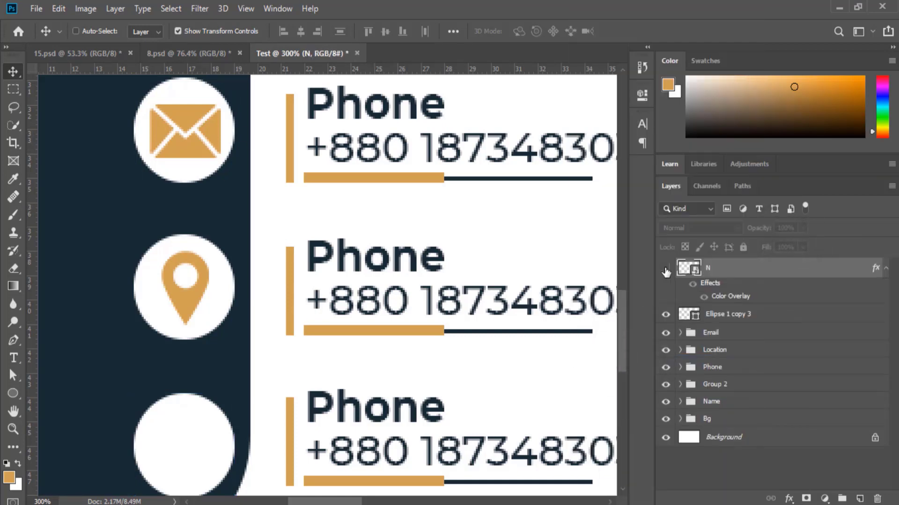
pyautogui.moveTo(211, 122); pyautogui.dragTo(187, 311)
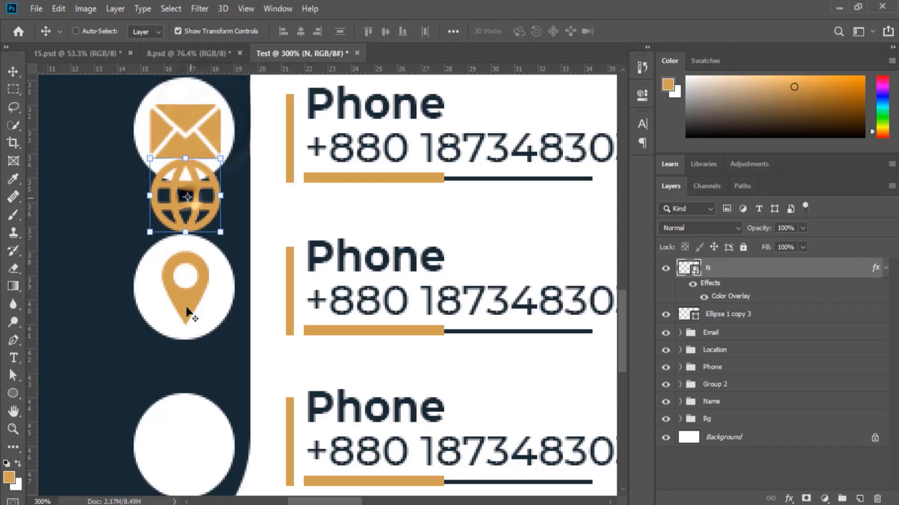
pyautogui.hotkey('ctrl', 't')
pyautogui.moveTo(215, 356); pyautogui.dragTo(209, 215)
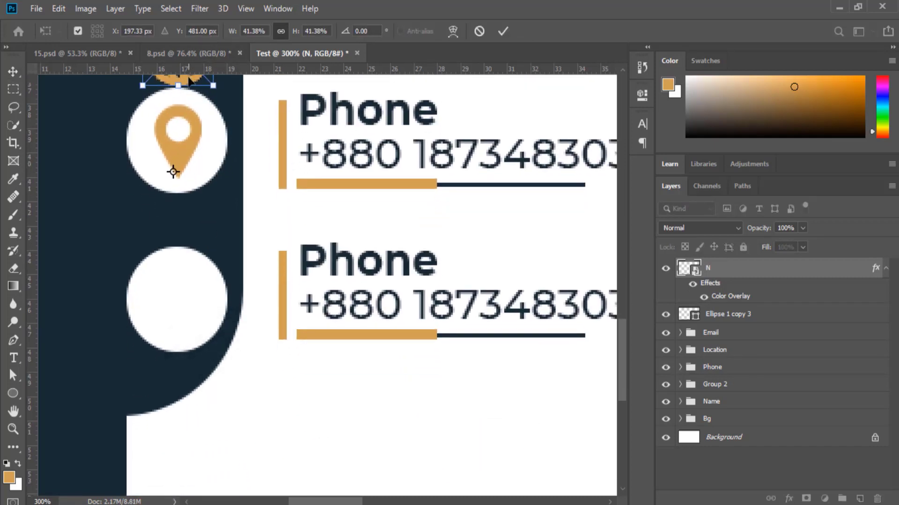
pyautogui.moveTo(189, 82); pyautogui.dragTo(187, 332)
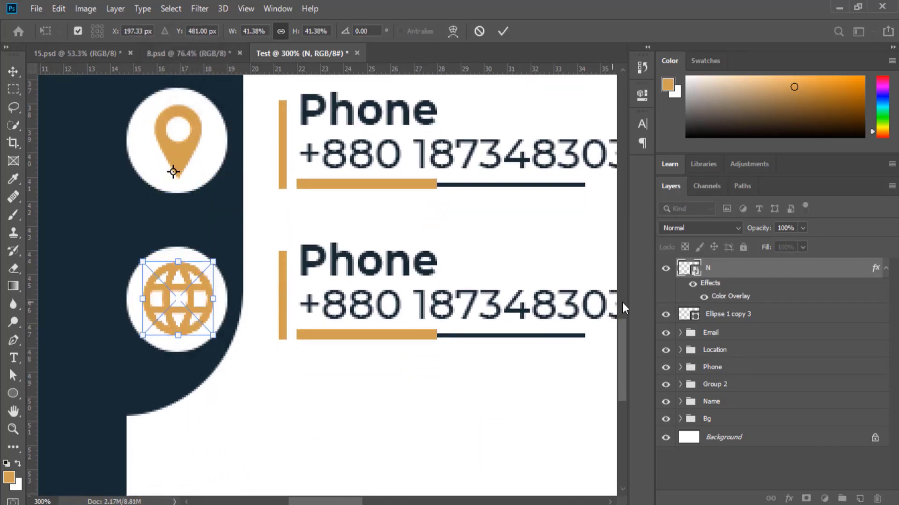
pyautogui.press('Return')
# - Centre the globe on its circle, group the two as Net, and zoom to fit the card
pyautogui.keyDown('shift'); pyautogui.click(743, 314); pyautogui.keyUp('shift')
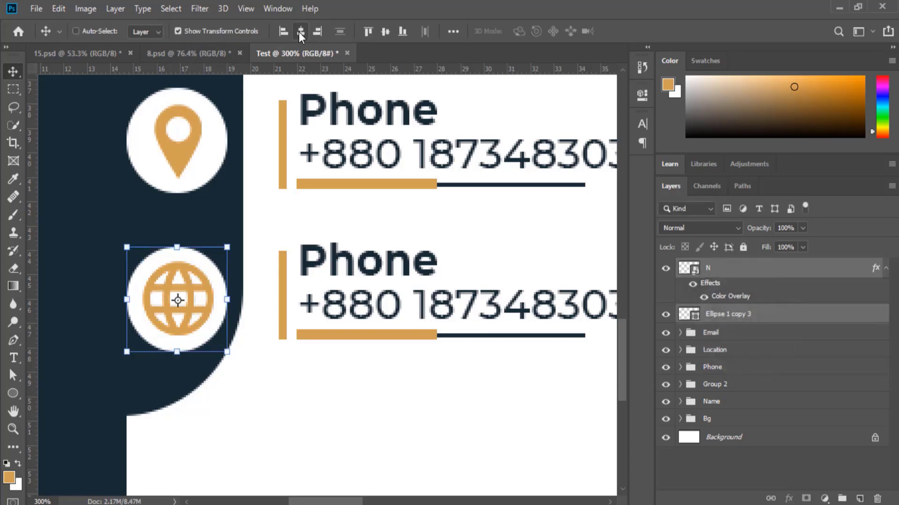
pyautogui.click(386, 31)
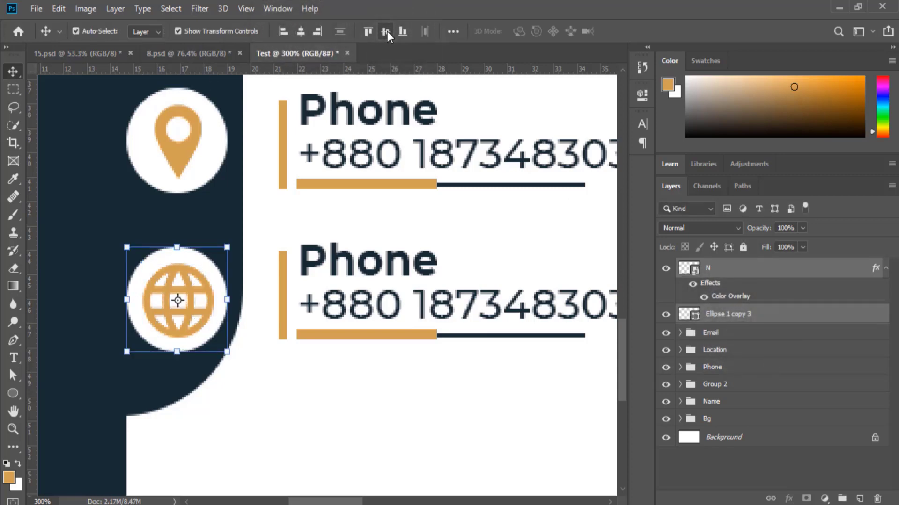
pyautogui.hotkey('ctrl', 'g')
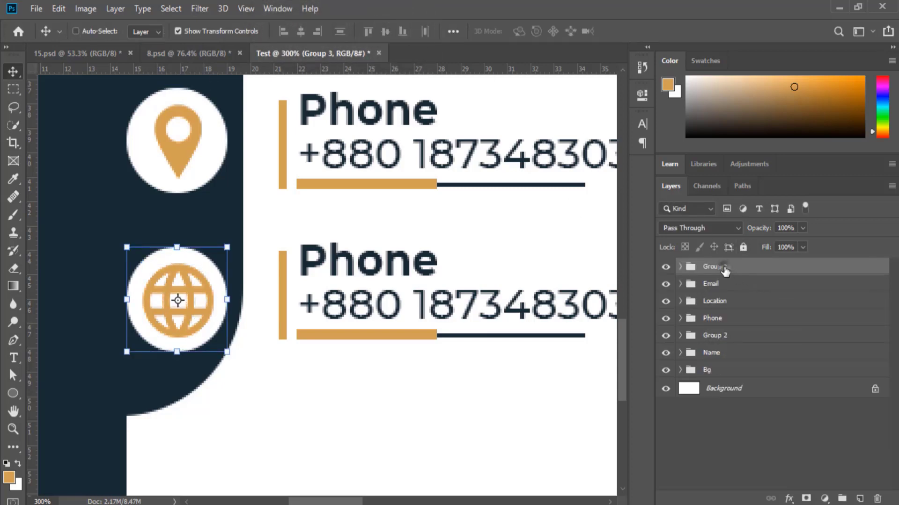
pyautogui.doubleClick(715, 267)
pyautogui.write('Net')
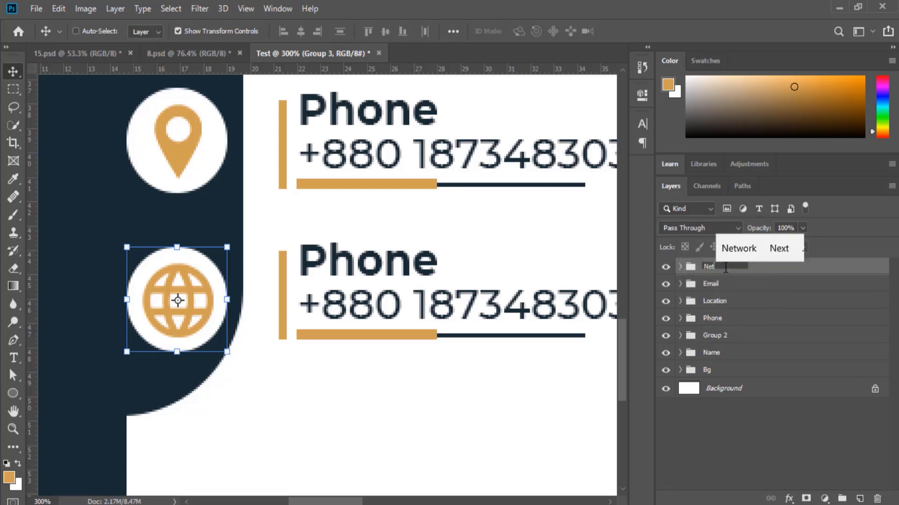
pyautogui.press('Return')
pyautogui.hotkey('ctrl', '0')
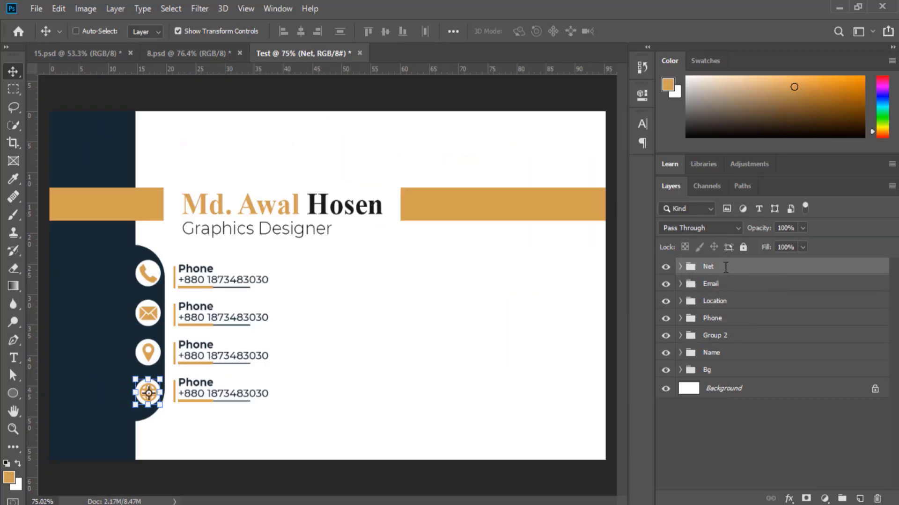
# - Distribute the four icon groups evenly, undoing a trial left alignment, and expand Group 2
pyautogui.click(775, 438)
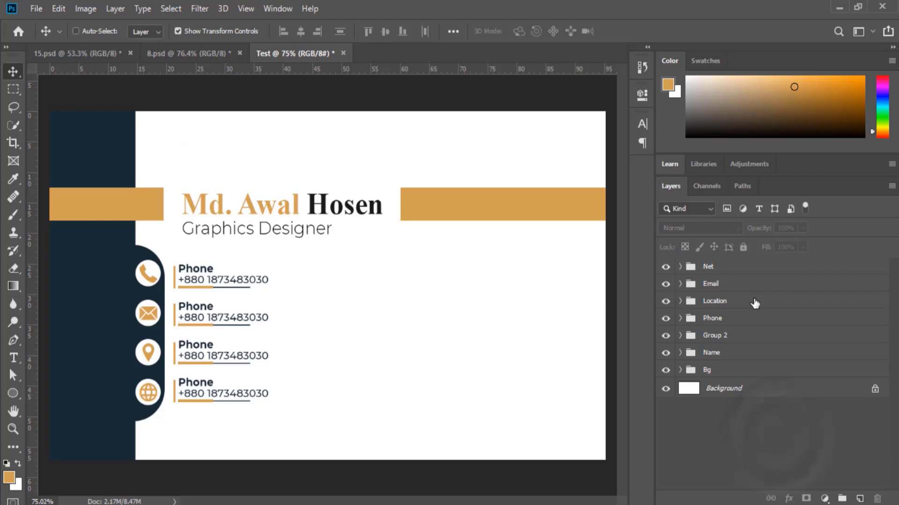
pyautogui.click(713, 269)
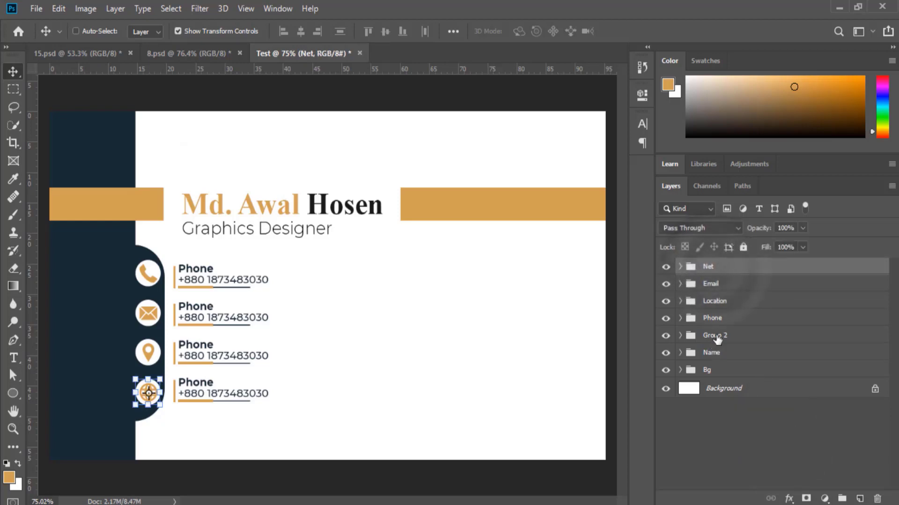
pyautogui.keyDown('shift'); pyautogui.click(717, 336); pyautogui.keyUp('shift')
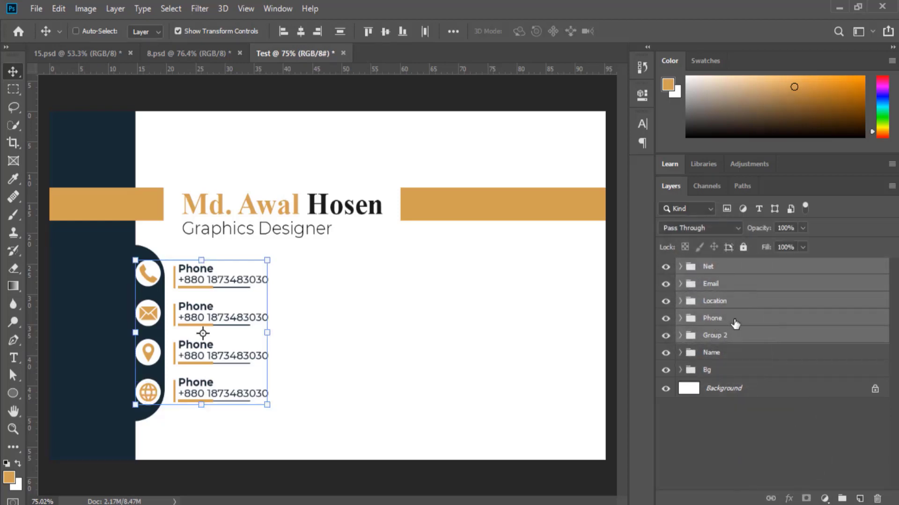
pyautogui.click(284, 31)
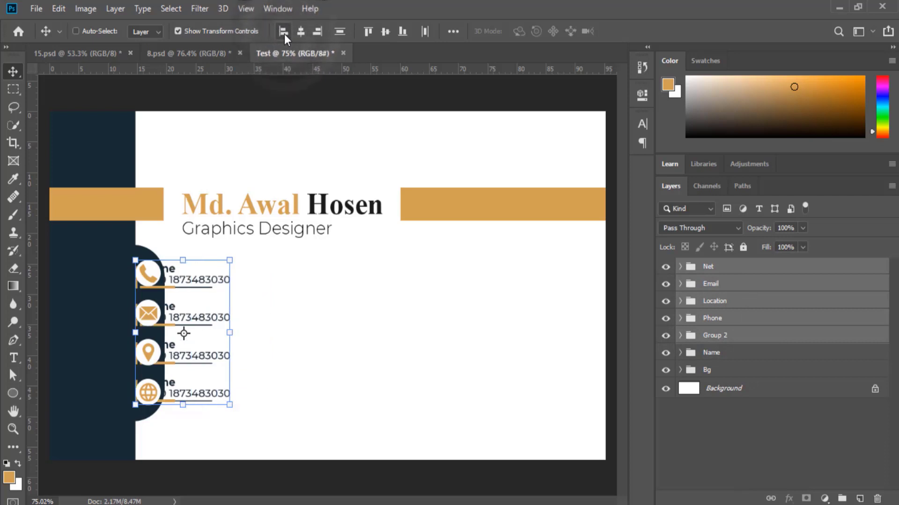
pyautogui.hotkey('ctrl', 'z')
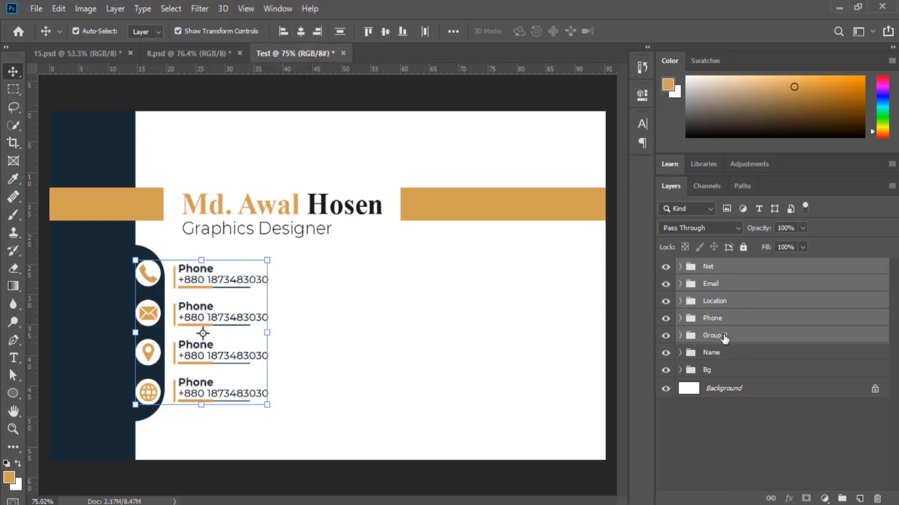
pyautogui.keyDown('ctrl'); pyautogui.click(724, 337); pyautogui.keyUp('ctrl')
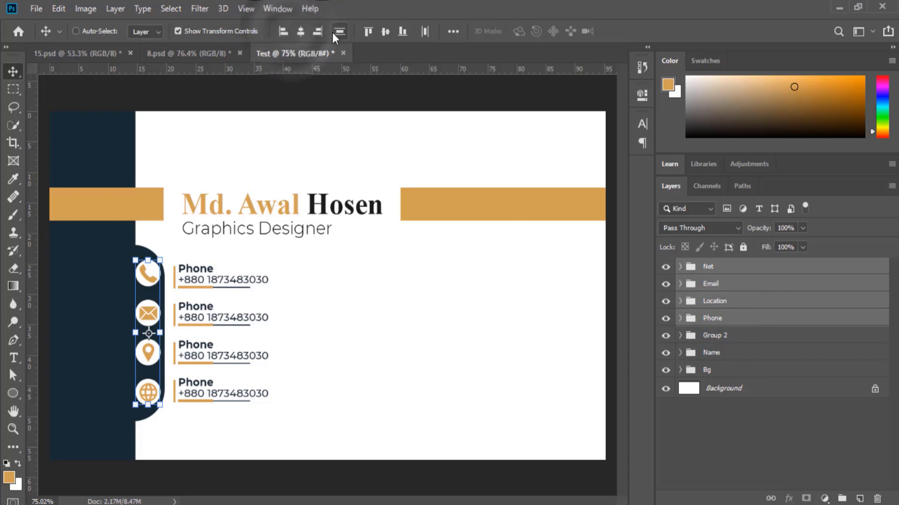
pyautogui.click(338, 30)
pyautogui.click(782, 431)
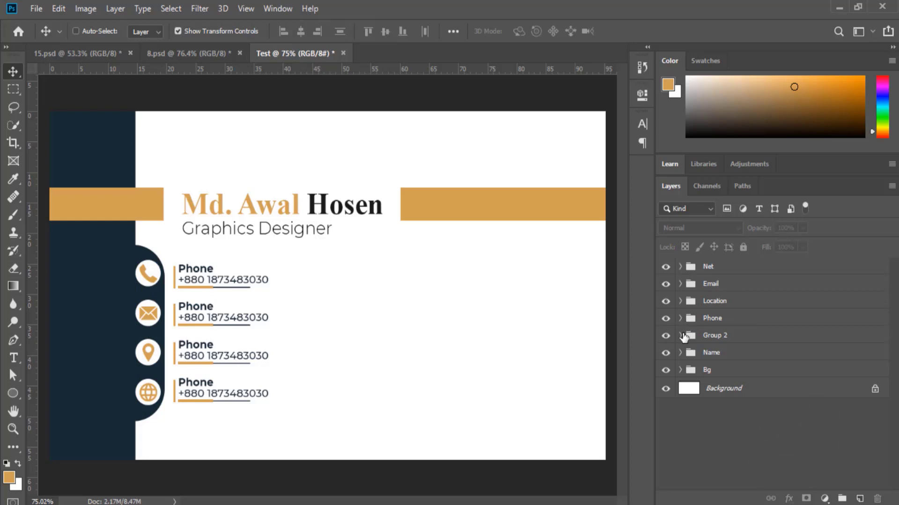
pyautogui.click(680, 336)
# - Change the third contact row's heading to Location and replace its number with the area name
pyautogui.click(690, 370)
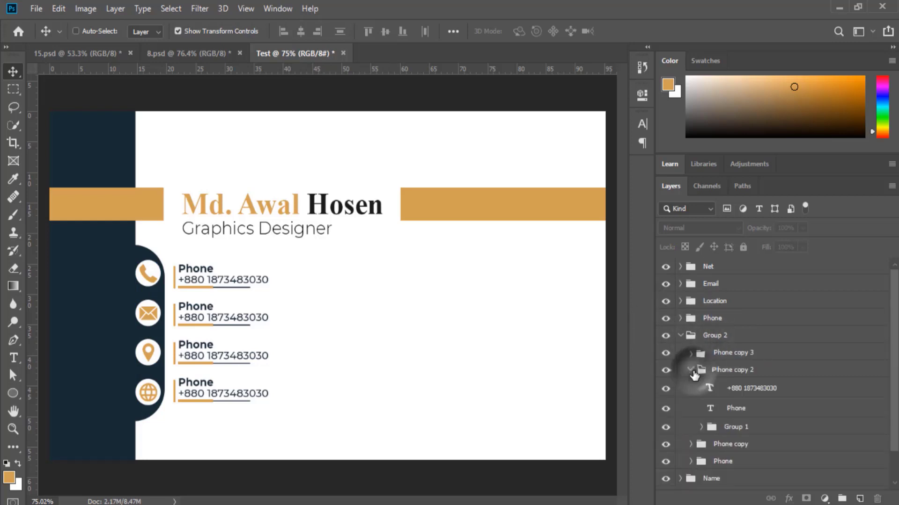
pyautogui.click(666, 390)
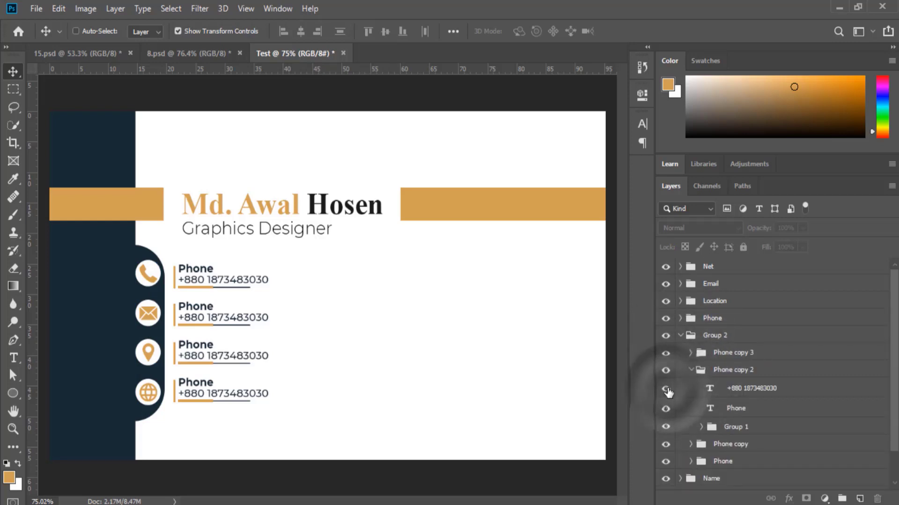
pyautogui.doubleClick(711, 409)
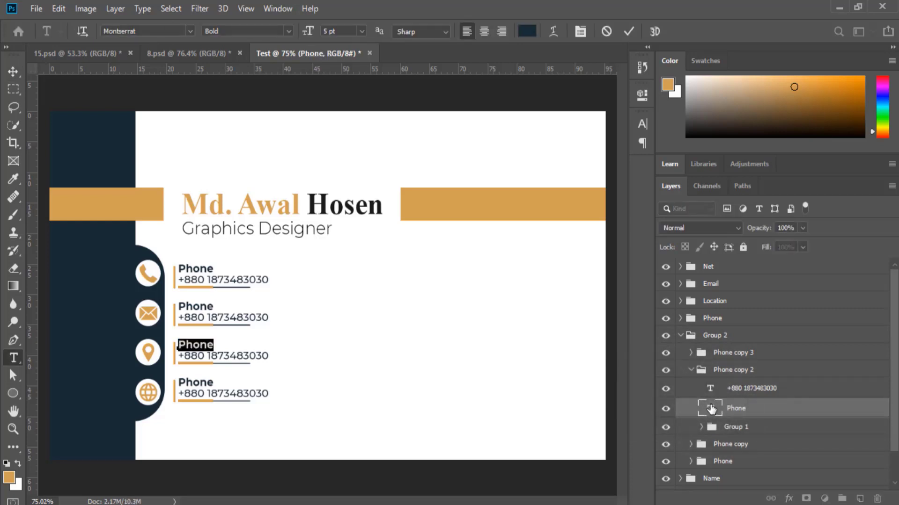
pyautogui.write('ion')
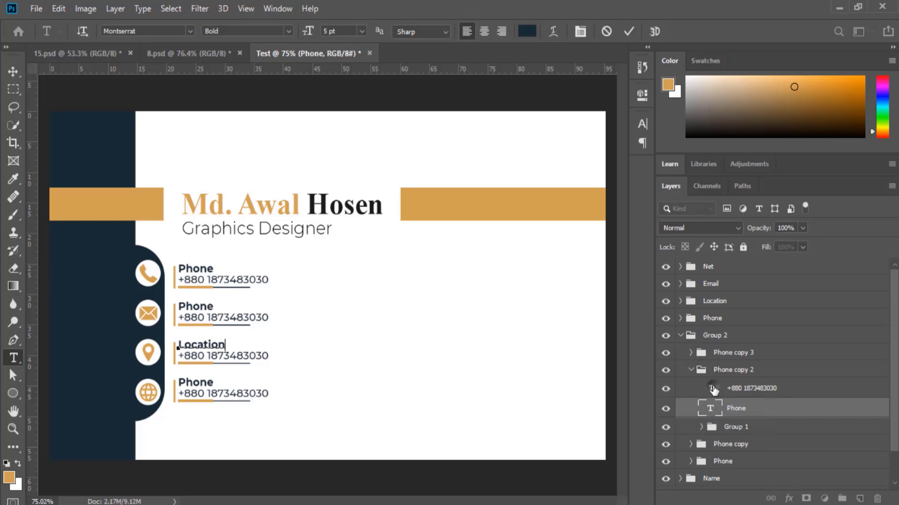
pyautogui.doubleClick(712, 390)
pyautogui.write('Dinajpur Sadar')
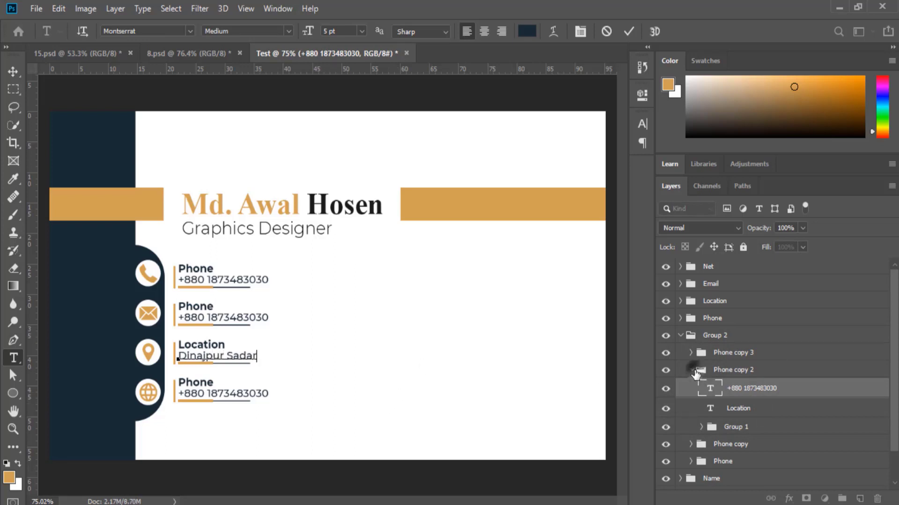
pyautogui.click(695, 373)
# - Rename the Phone copy 2 group to Location and expand the second contact row's group
pyautogui.press('v')
pyautogui.click(690, 370)
pyautogui.doubleClick(724, 369)
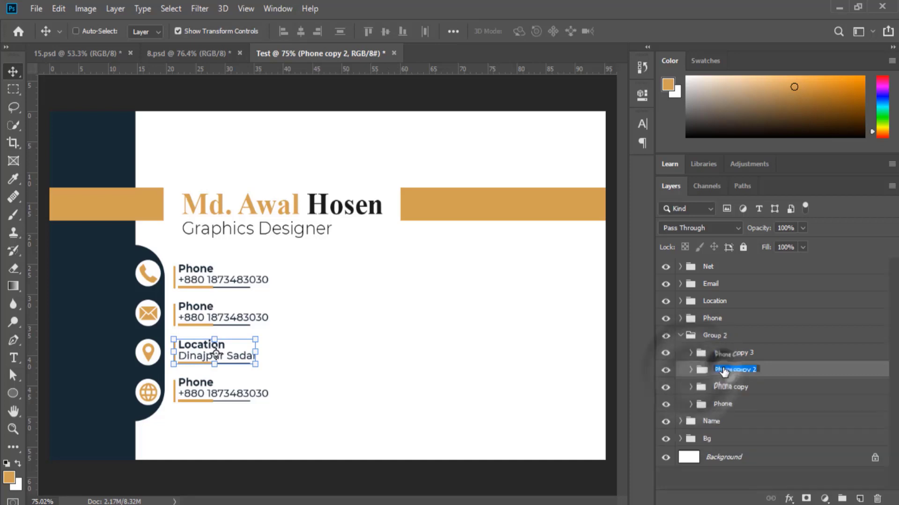
pyautogui.write('Loca')
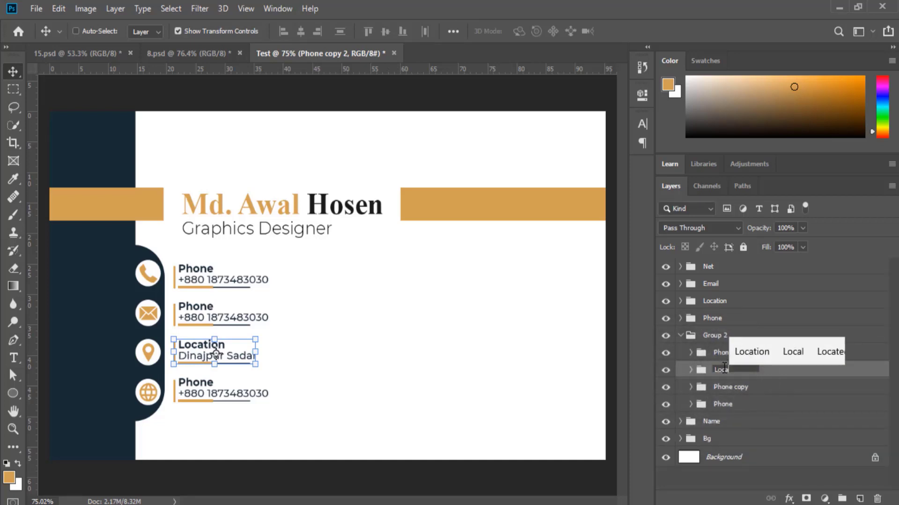
pyautogui.write('tio')
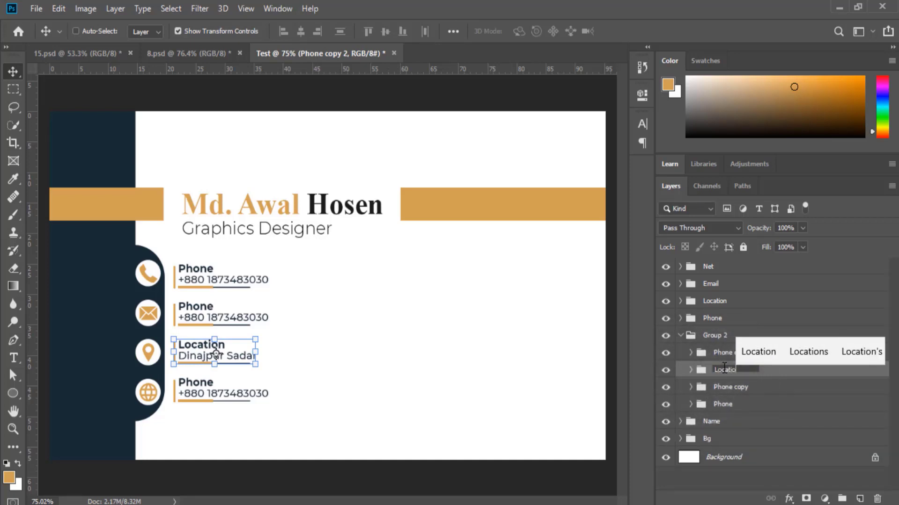
pyautogui.write('n')
pyautogui.press('Return')
pyautogui.click(747, 392)
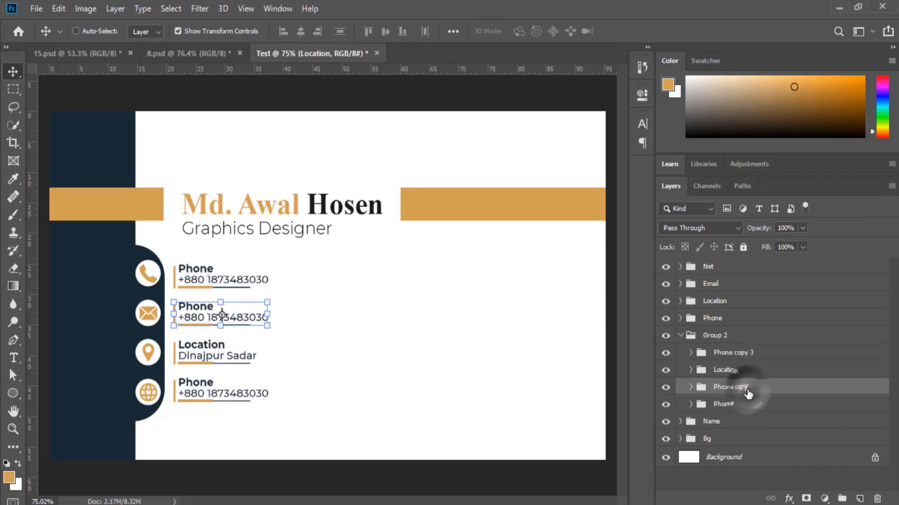
pyautogui.click(691, 388)
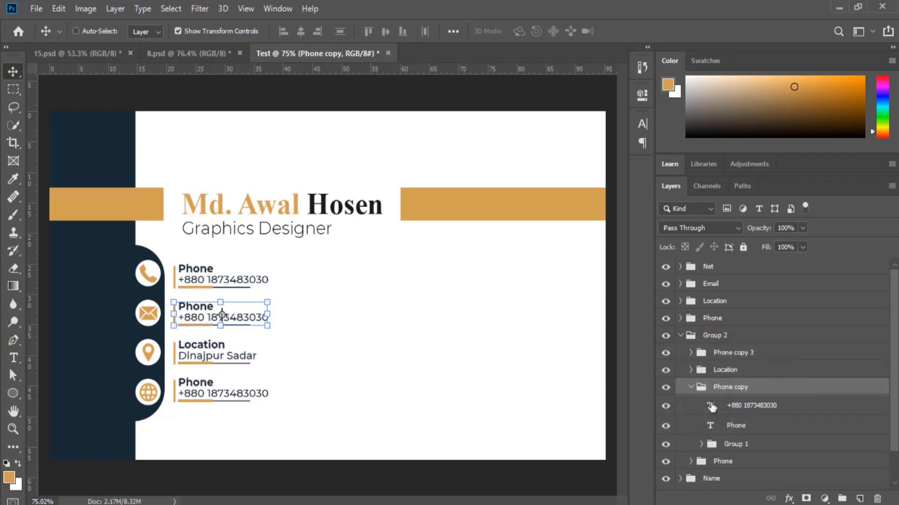
# - Make the second row an Email entry with the e-mail address and rename its group Email
pyautogui.doubleClick(710, 405)
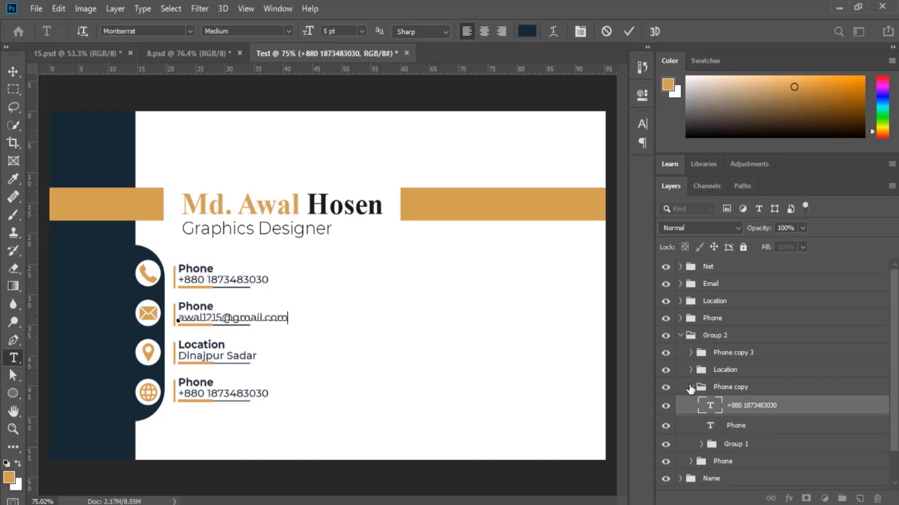
pyautogui.doubleClick(713, 426)
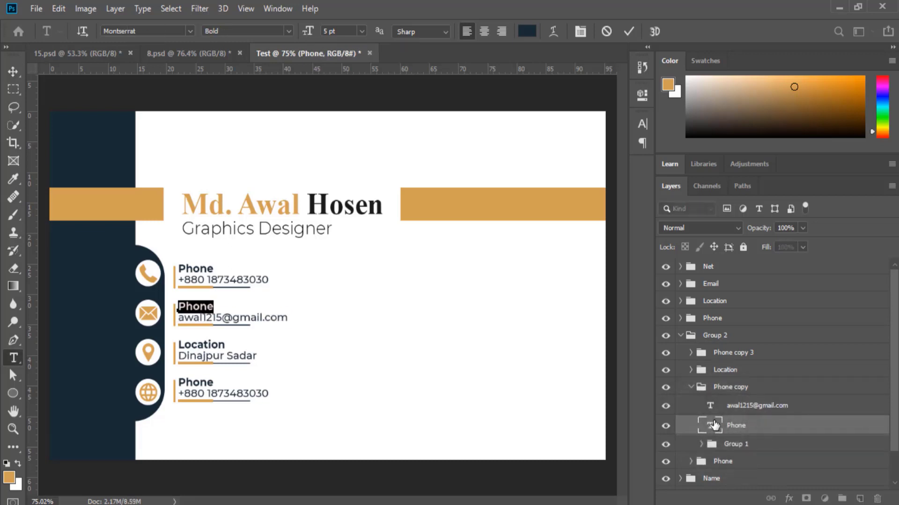
pyautogui.write('ma')
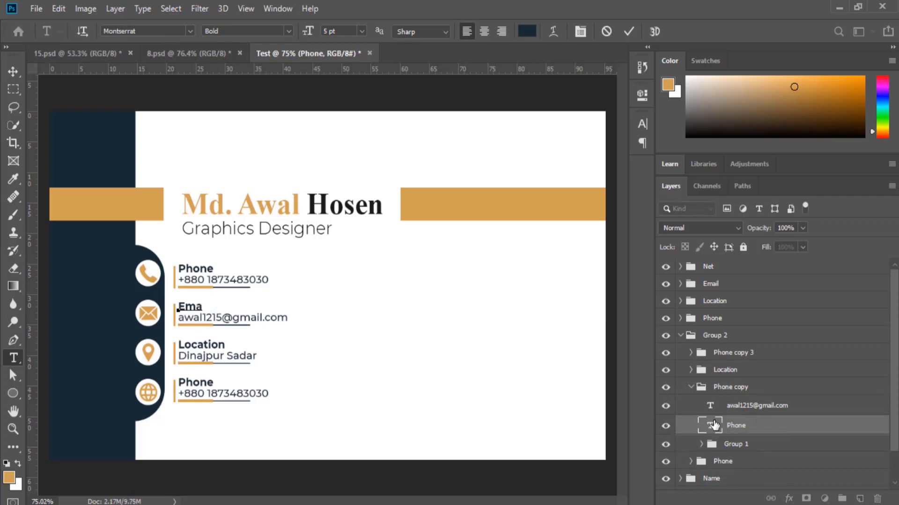
pyautogui.write('v')
pyautogui.click(691, 387)
pyautogui.click(708, 392)
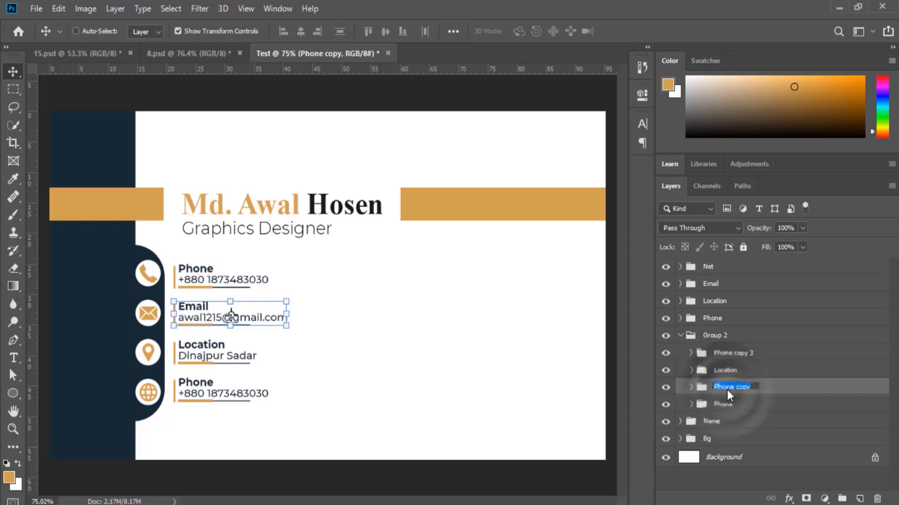
pyautogui.write('Email')
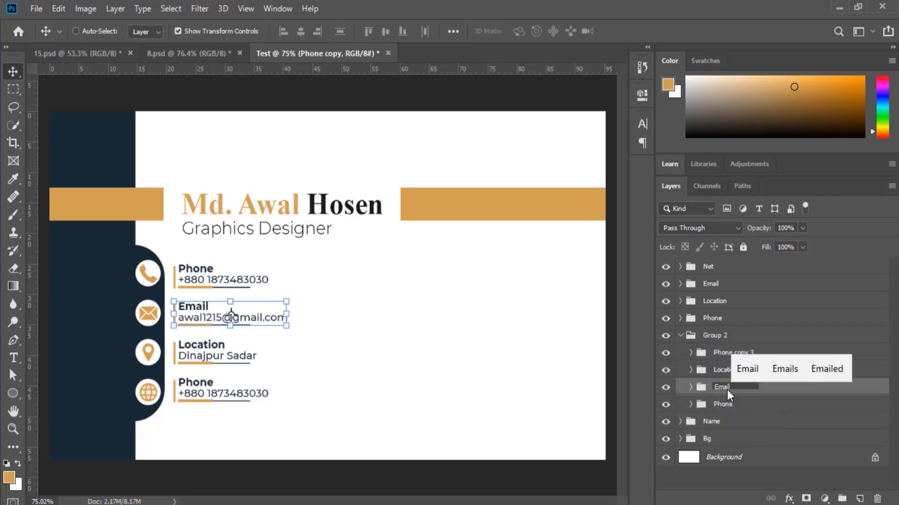
pyautogui.press('Return')
# - Expand the Phone copy 3 group and open the bottom entry's number text for editing
pyautogui.click(730, 405)
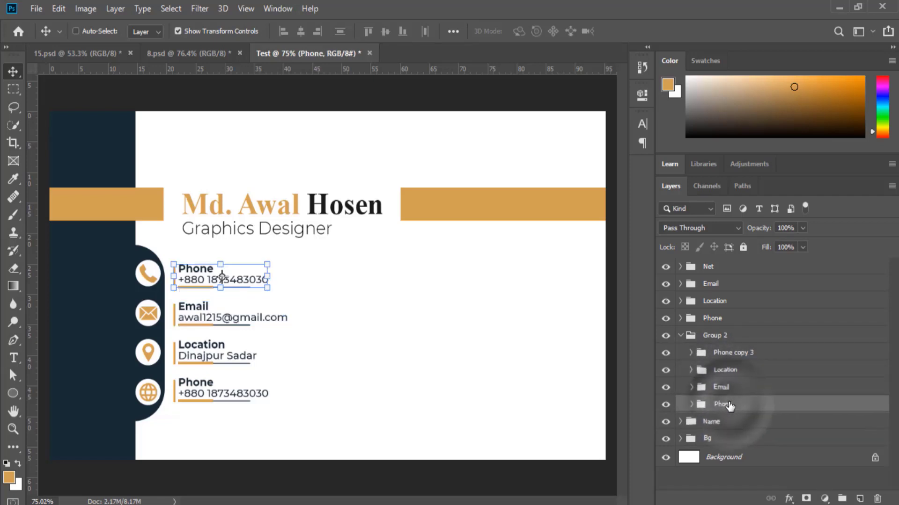
pyautogui.click(702, 353)
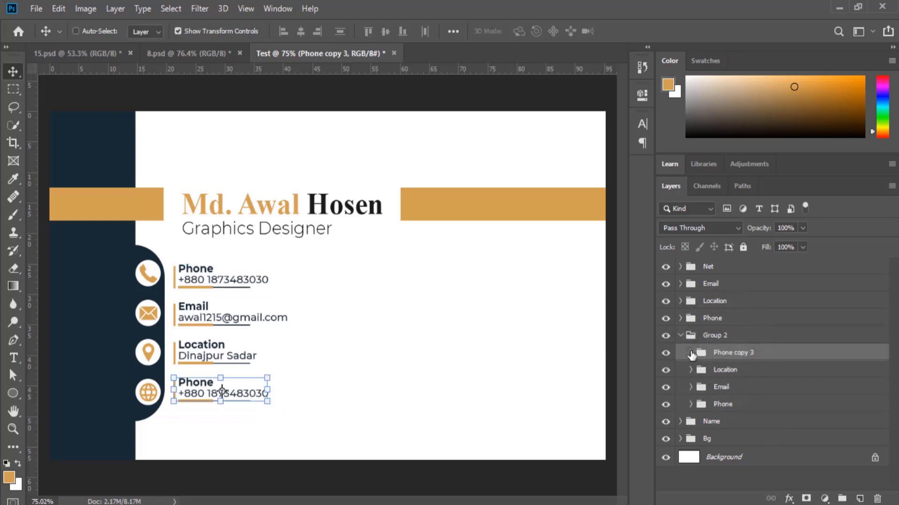
pyautogui.click(690, 353)
pyautogui.doubleClick(711, 372)
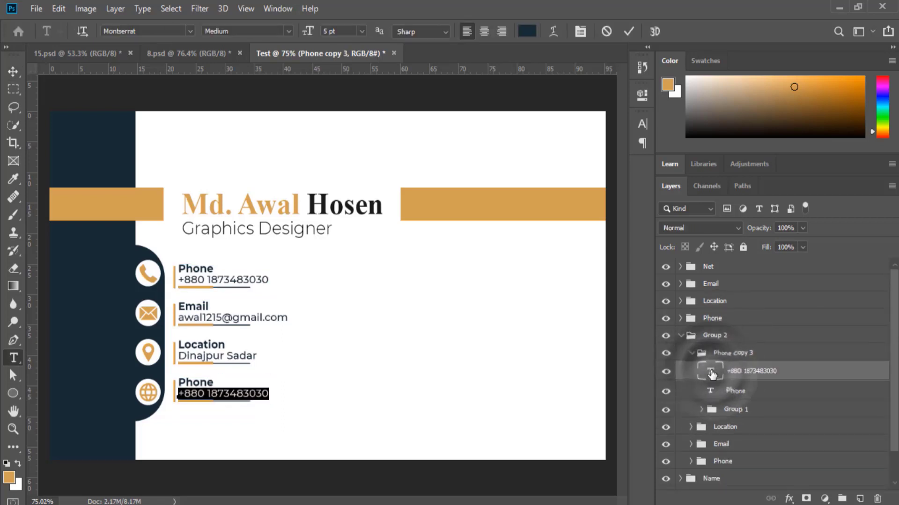
pyautogui.write('www.a')
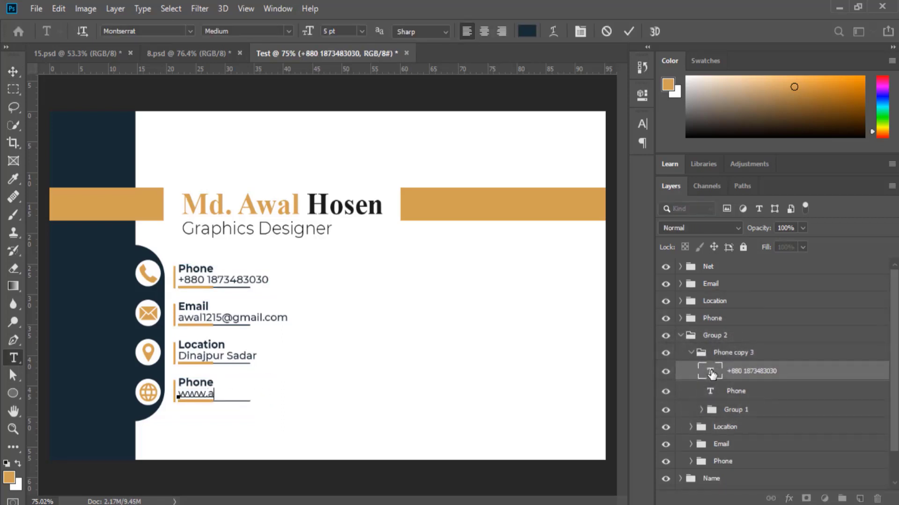
pyautogui.write('waltech')
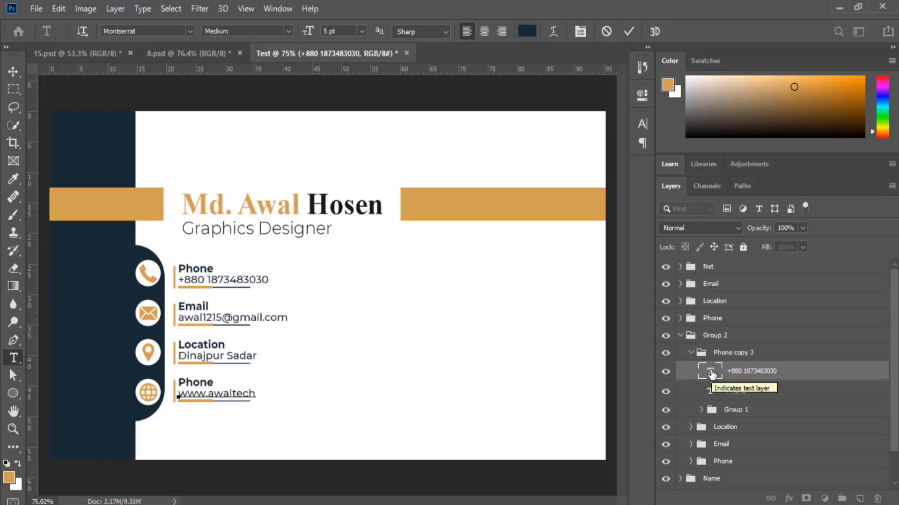
pyautogui.write('.com')
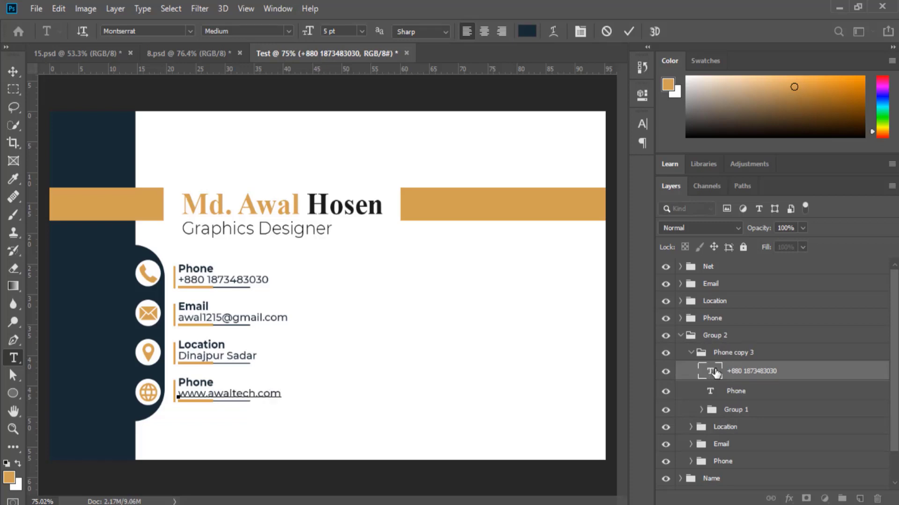
pyautogui.doubleClick(710, 393)
pyautogui.write('Website')
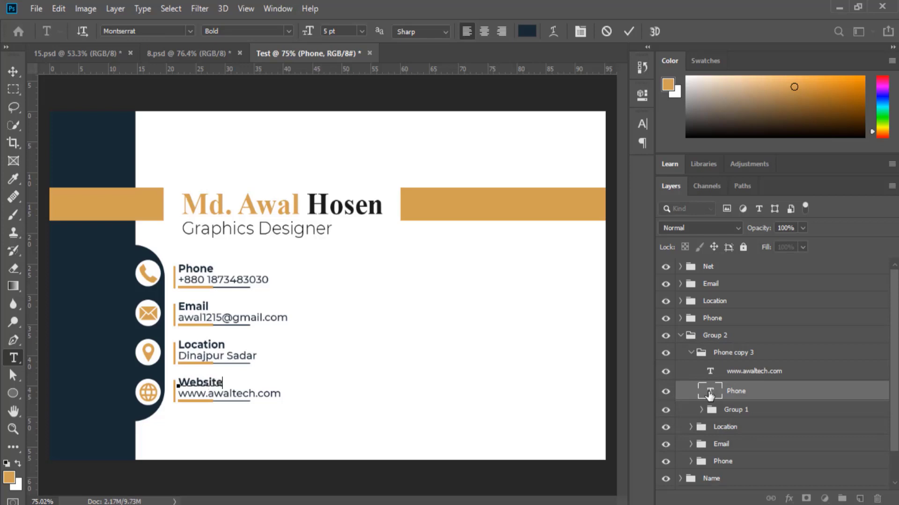
# - Commit the Website heading, group layers Net through Group 2 as Icon, and show the guides
pyautogui.click(691, 353)
pyautogui.press('v')
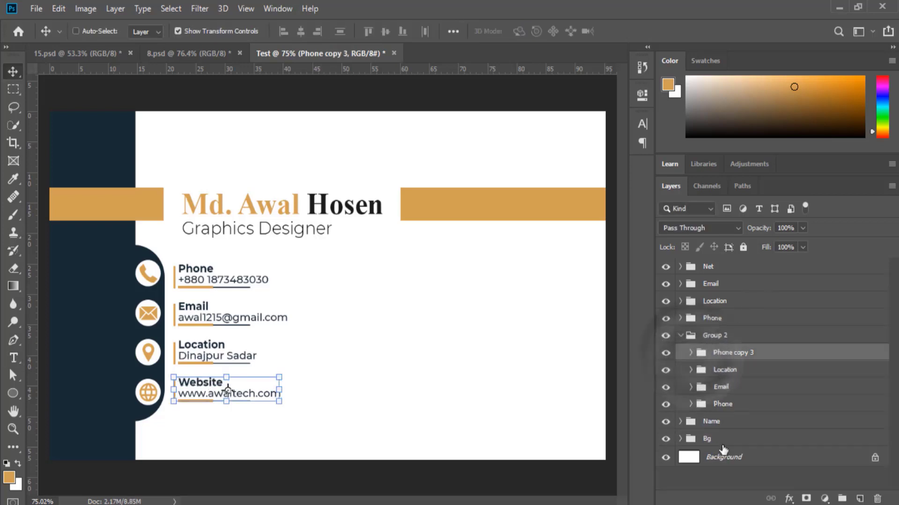
pyautogui.click(679, 336)
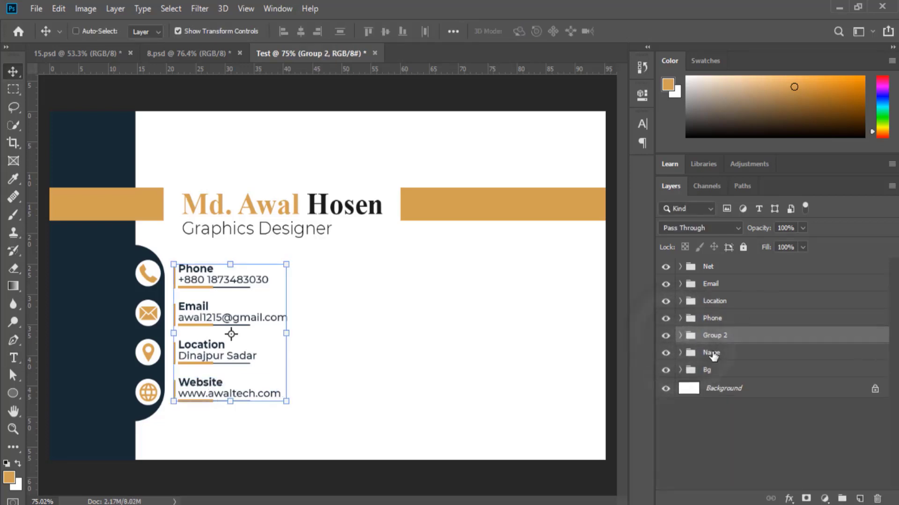
pyautogui.click(718, 336)
pyautogui.keyDown('shift'); pyautogui.click(719, 266); pyautogui.keyUp('shift')
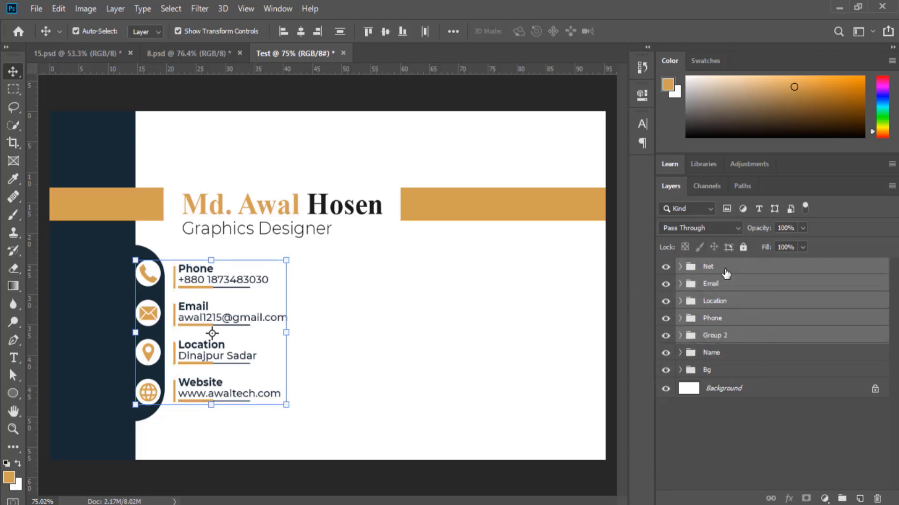
pyautogui.hotkey('ctrl', 'g')
pyautogui.doubleClick(720, 266)
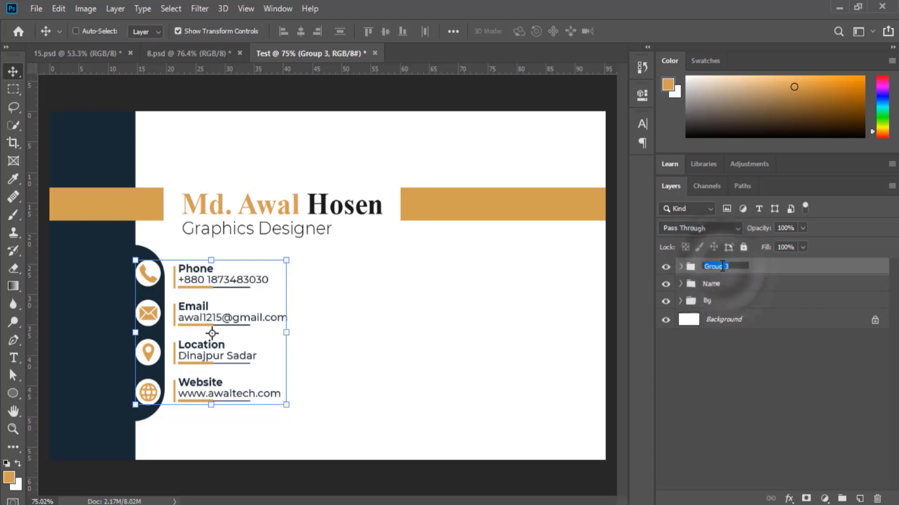
pyautogui.write('Icon')
pyautogui.press('Return')
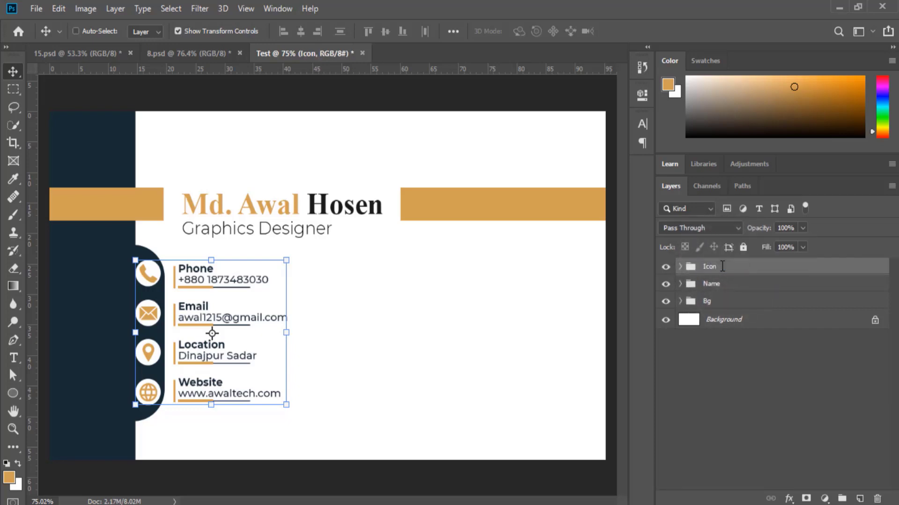
pyautogui.click(748, 378)
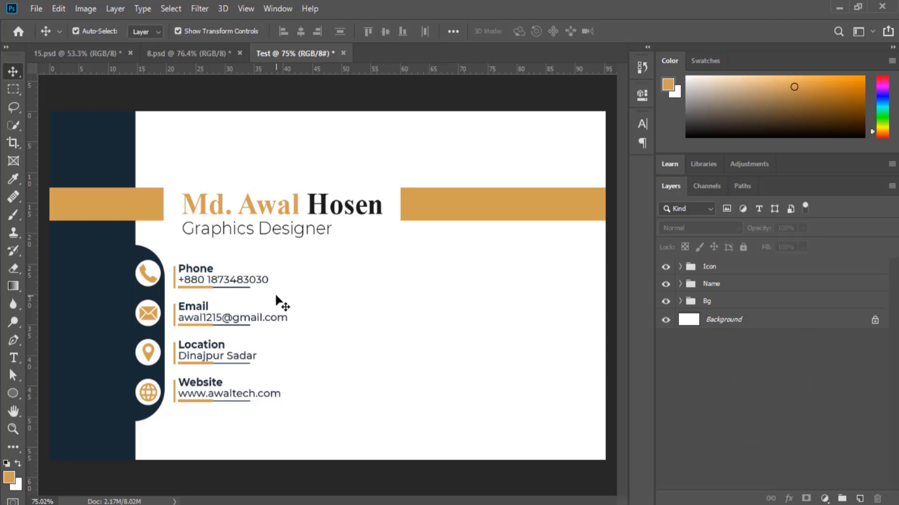
pyautogui.hotkey('ctrl', ';')
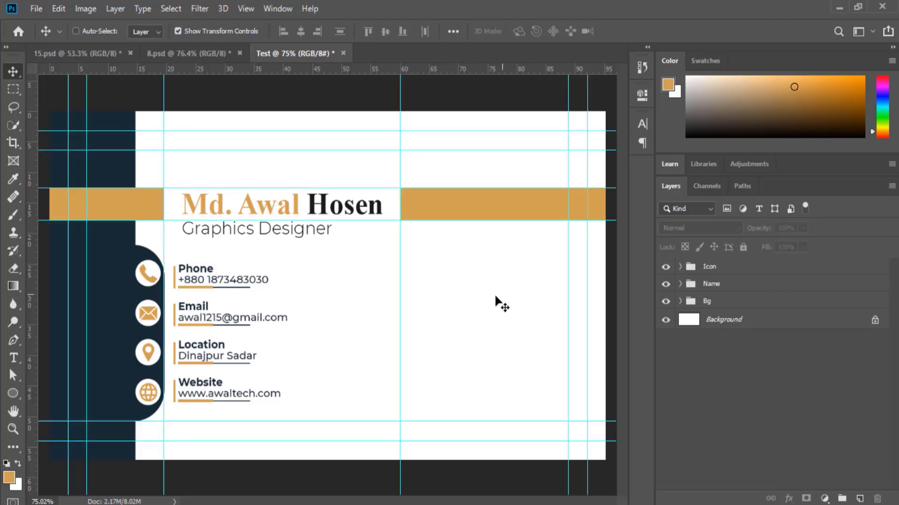
# - Draw a rounded square right of the contact rows with no fill and an 8 px outline
pyautogui.click(12, 396)
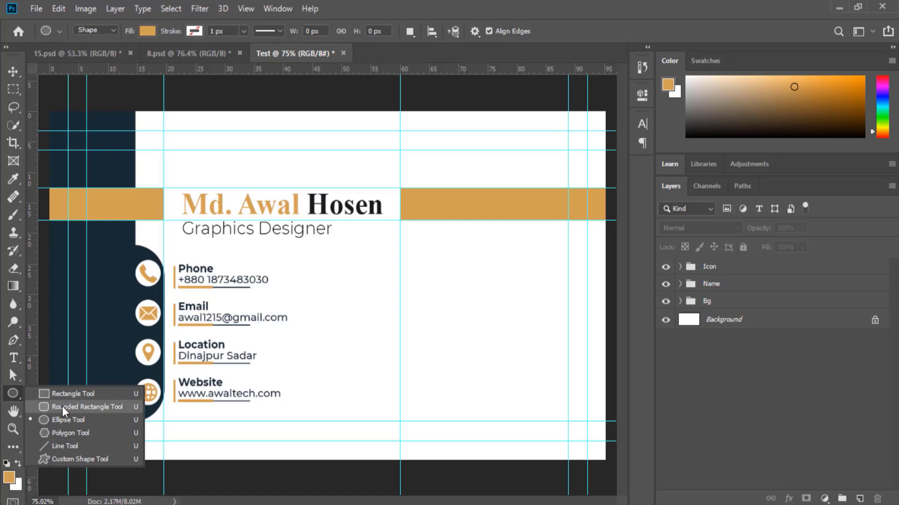
pyautogui.click(63, 405)
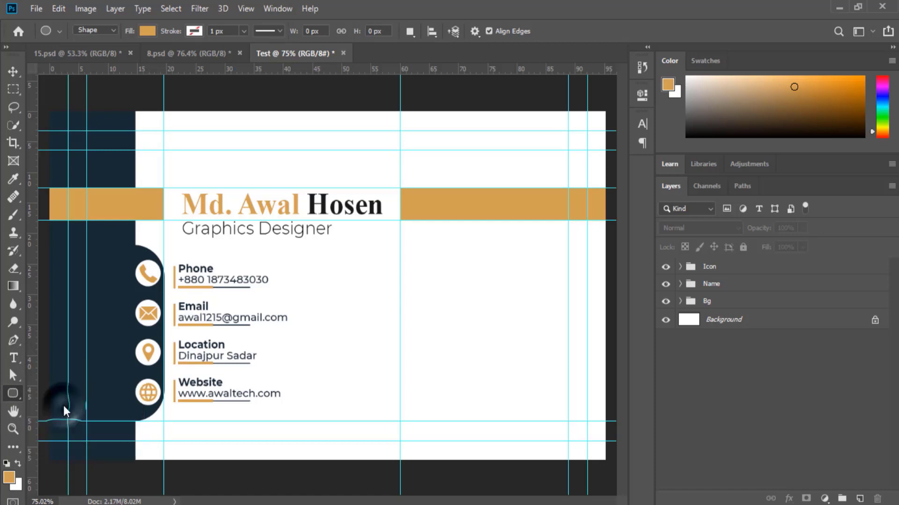
pyautogui.moveTo(400, 297)
pyautogui.mouseDown()
pyautogui.moveTo(483, 399)
pyautogui.moveTo(493, 382)
pyautogui.mouseUp()
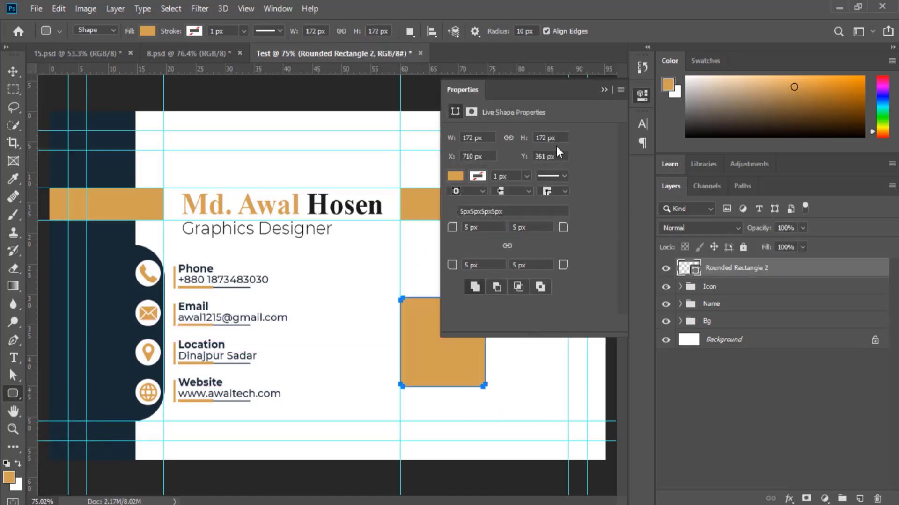
pyautogui.click(455, 176)
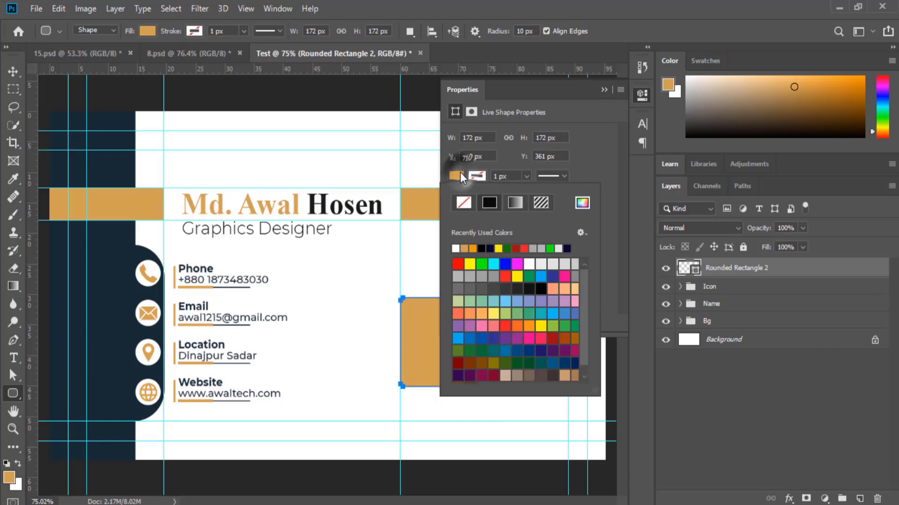
pyautogui.click(464, 202)
pyautogui.click(505, 176)
pyautogui.write('8')
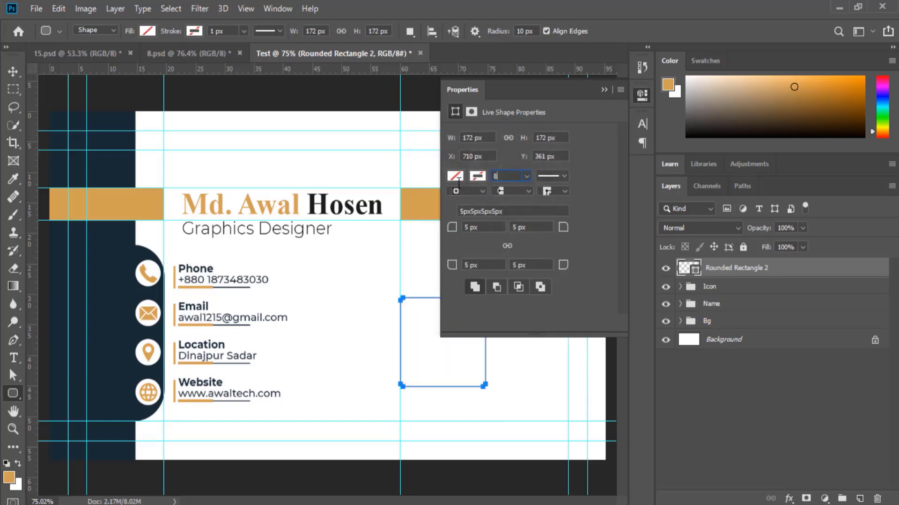
pyautogui.click(478, 176)
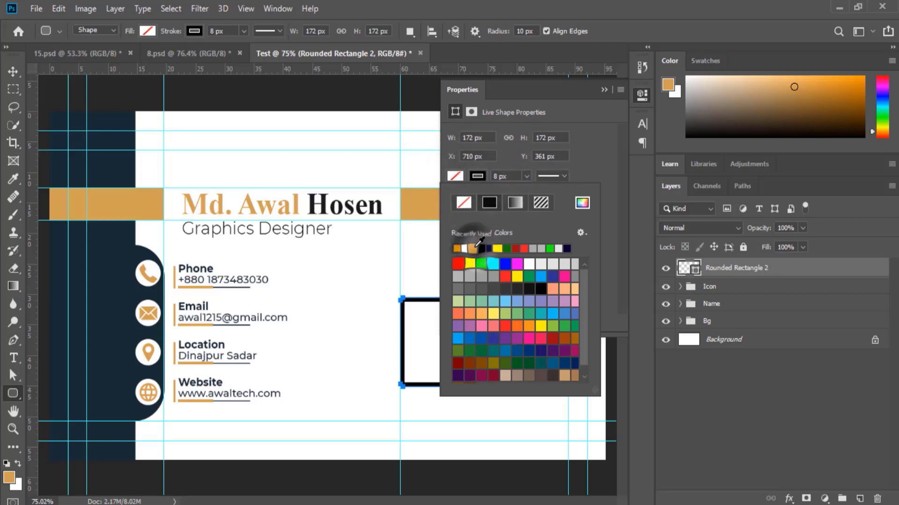
pyautogui.click(456, 248)
pyautogui.click(605, 89)
pyautogui.press('v')
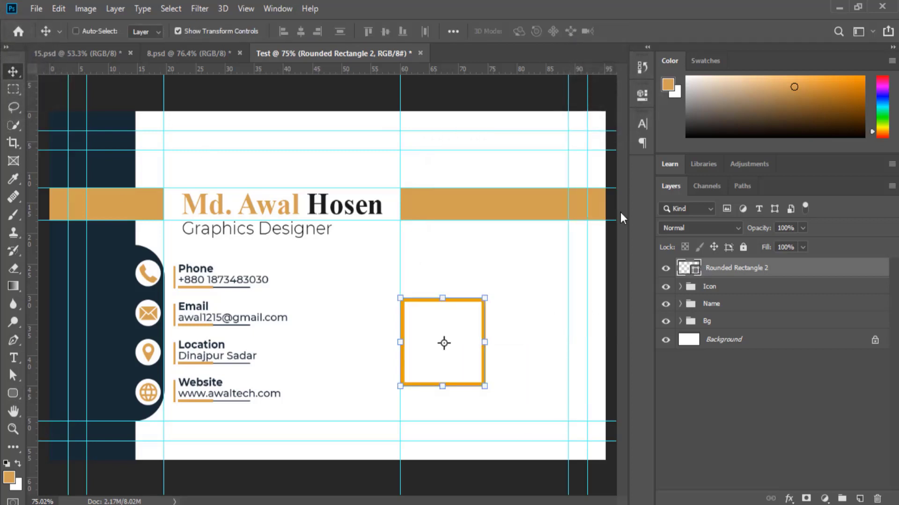
# - Set the rounded square's outline colour to the top band's gold d39f53
pyautogui.click(642, 95)
pyautogui.click(456, 176)
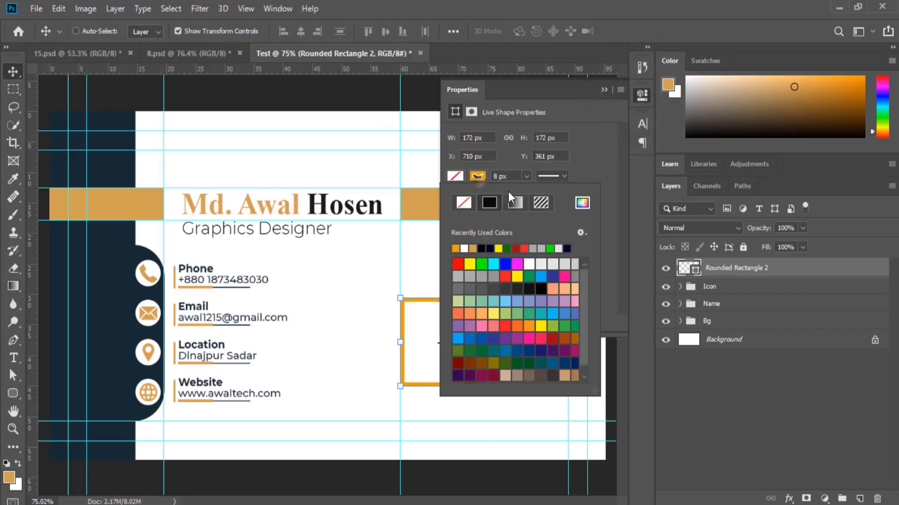
pyautogui.click(582, 203)
pyautogui.click(162, 200)
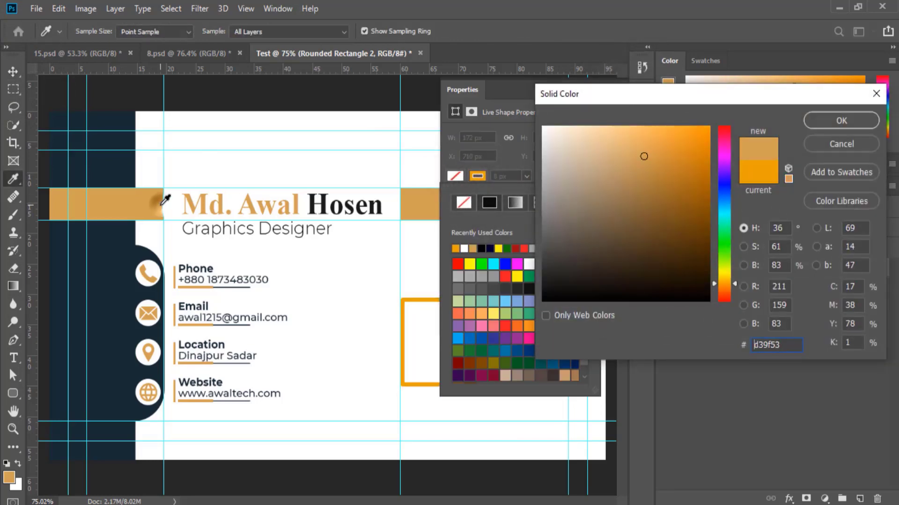
pyautogui.click(837, 121)
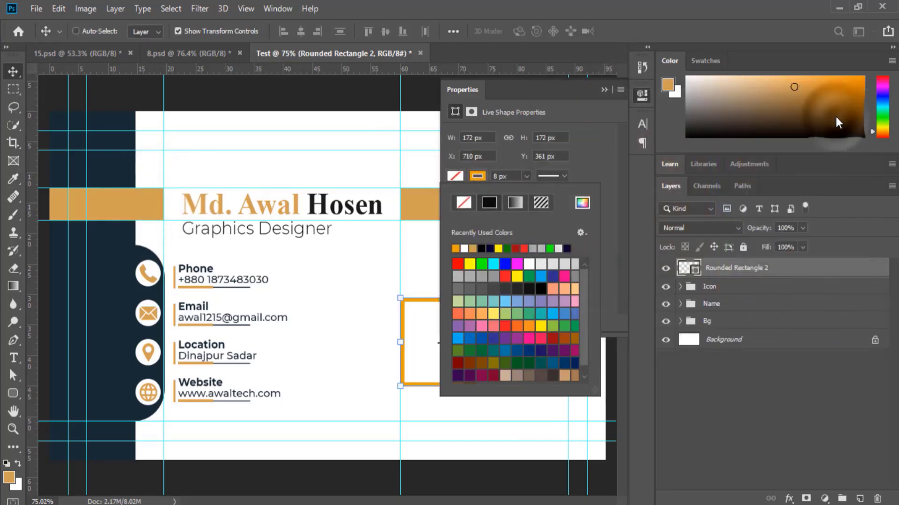
pyautogui.click(603, 90)
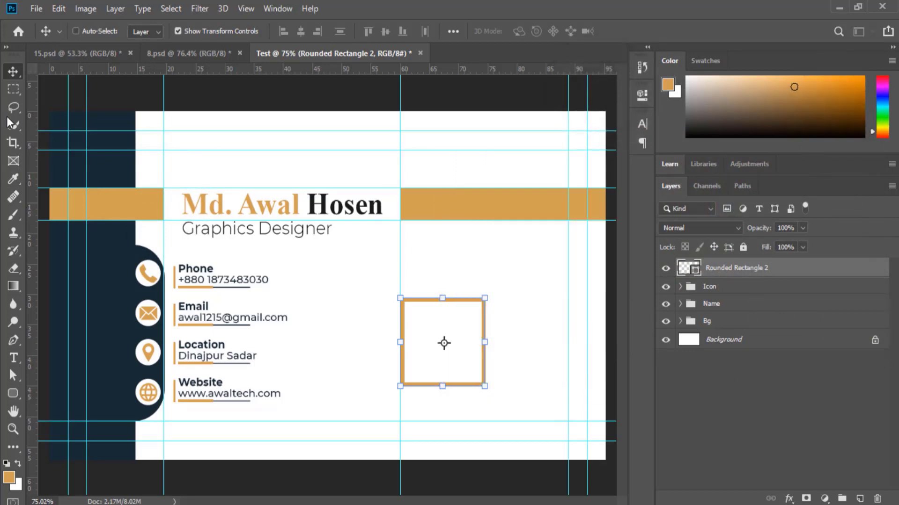
pyautogui.click(14, 358)
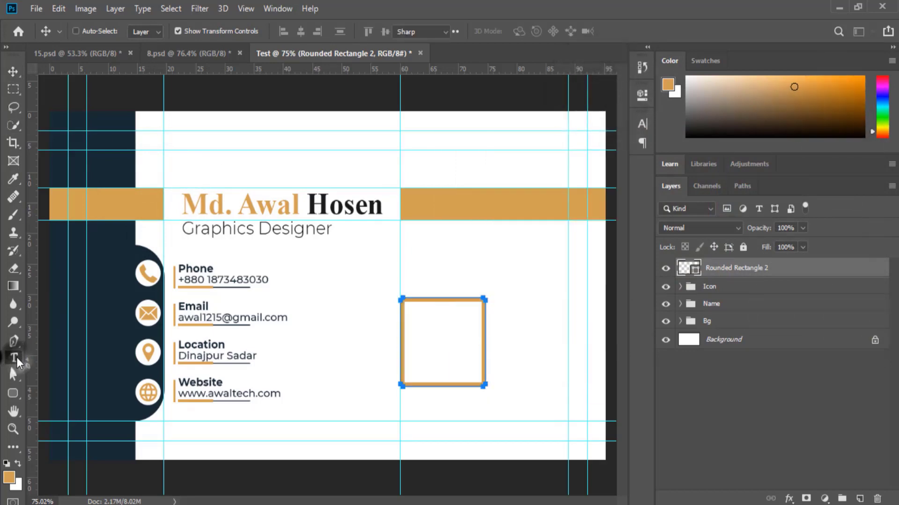
# - Add a QR code text layer set in the AlphanumericQR font
pyautogui.click(340, 275)
pyautogui.click(150, 31)
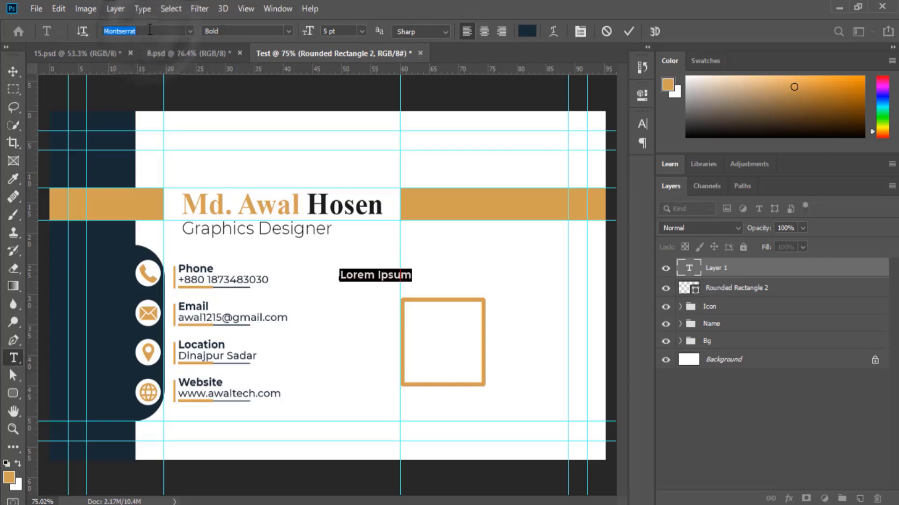
pyautogui.write('alpha')
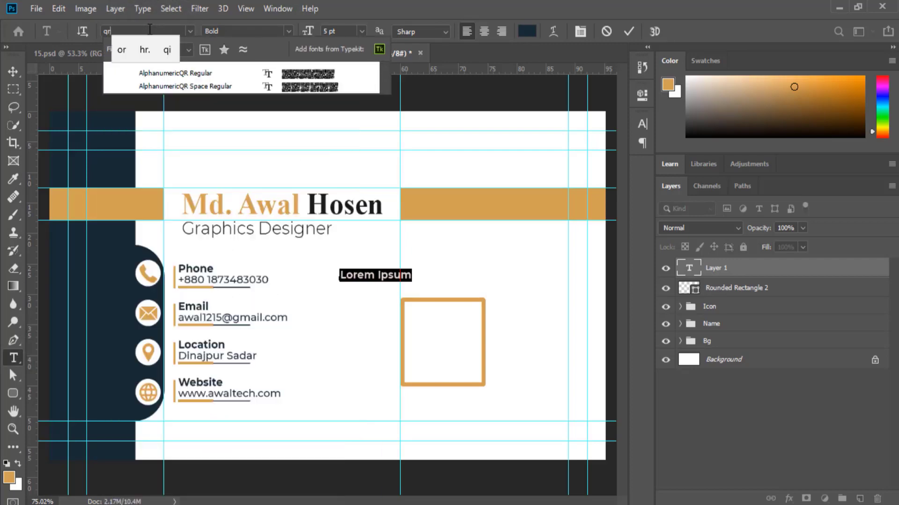
pyautogui.press('Return')
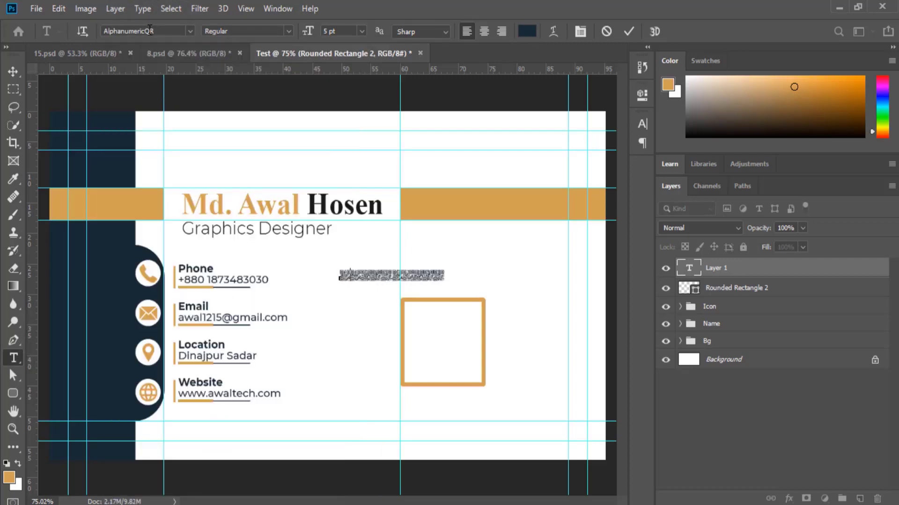
pyautogui.click(628, 32)
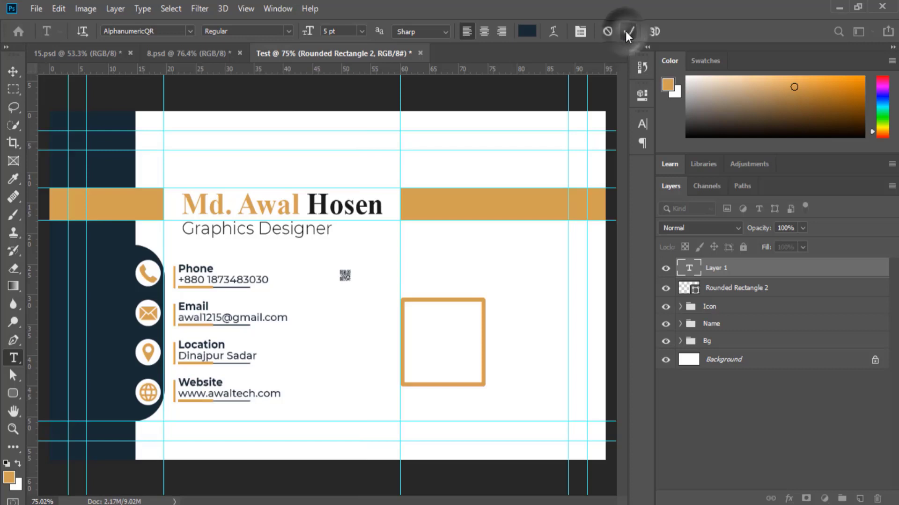
pyautogui.click(11, 73)
# - Resize and move the QR code into the gold frame, centring it vertically
pyautogui.moveTo(400, 249); pyautogui.dragTo(452, 223)
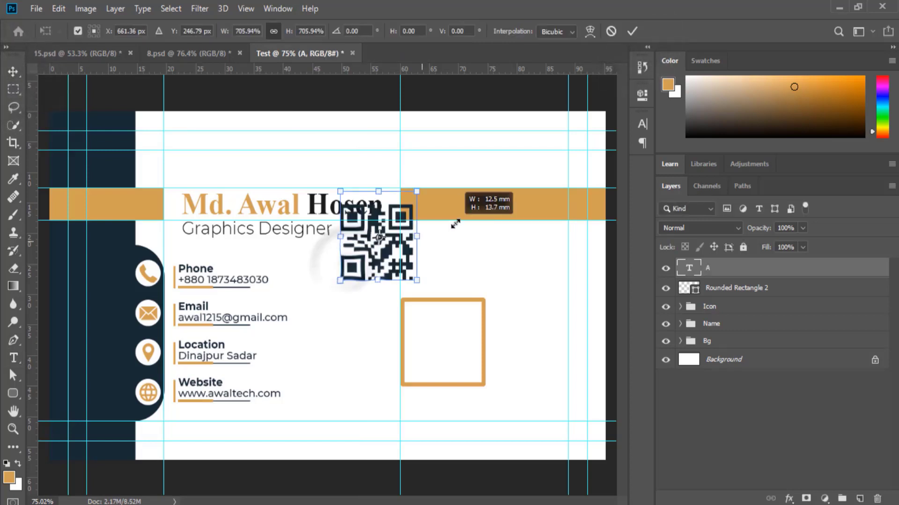
pyautogui.moveTo(370, 260); pyautogui.dragTo(421, 356)
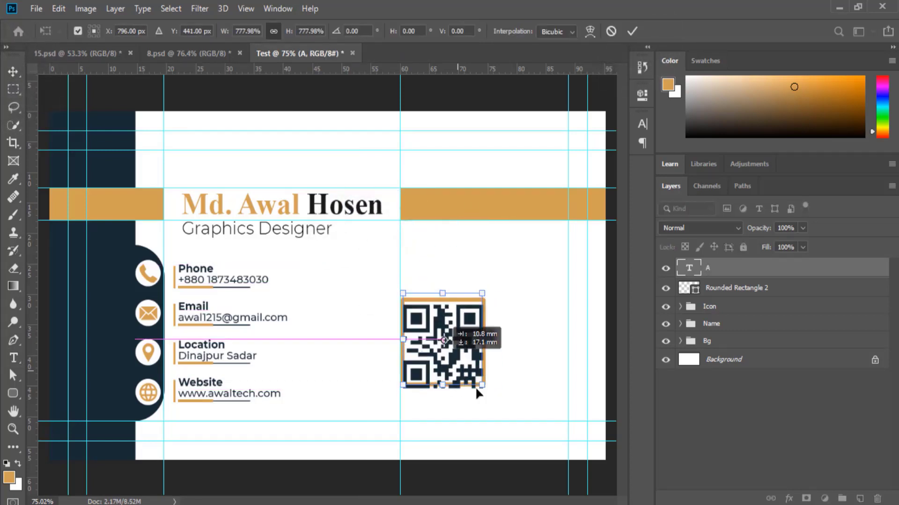
pyautogui.moveTo(482, 388); pyautogui.dragTo(464, 364)
pyautogui.moveTo(453, 331); pyautogui.dragTo(463, 349)
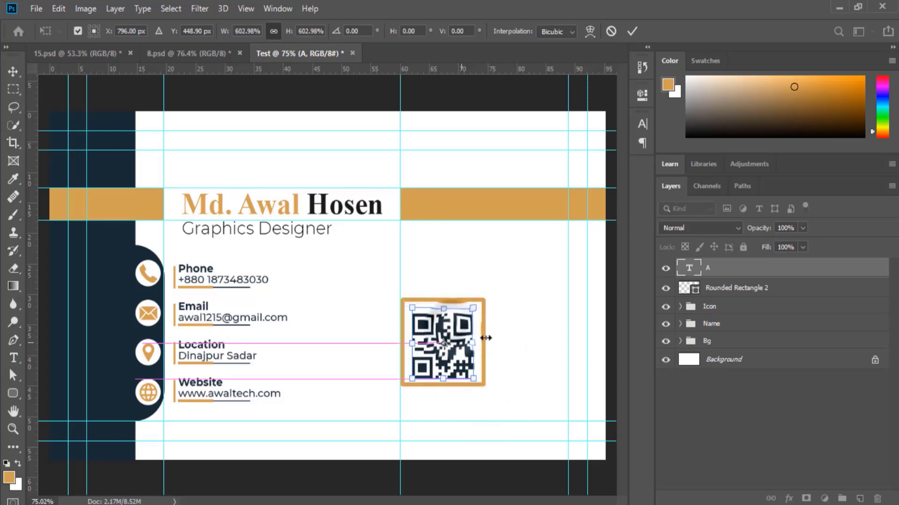
pyautogui.press('Return')
pyautogui.keyDown('shift'); pyautogui.click(730, 288); pyautogui.keyUp('shift')
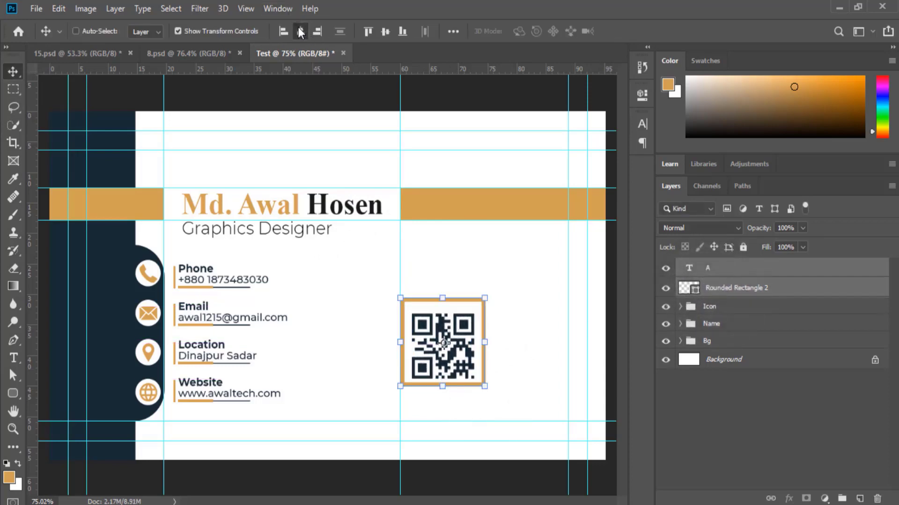
pyautogui.click(386, 31)
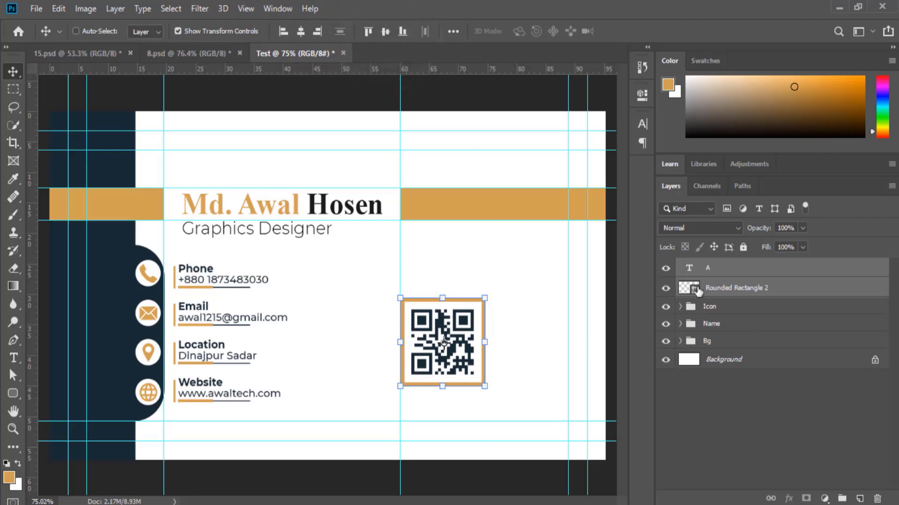
# - Set the QR text to 33 pt and re-centre it vertically in the frame
pyautogui.click(718, 292)
pyautogui.click(704, 268)
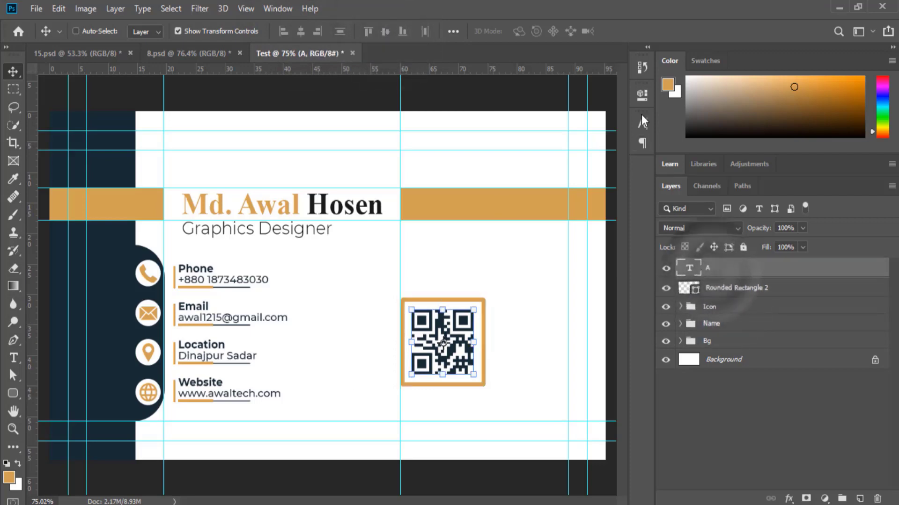
pyautogui.click(643, 124)
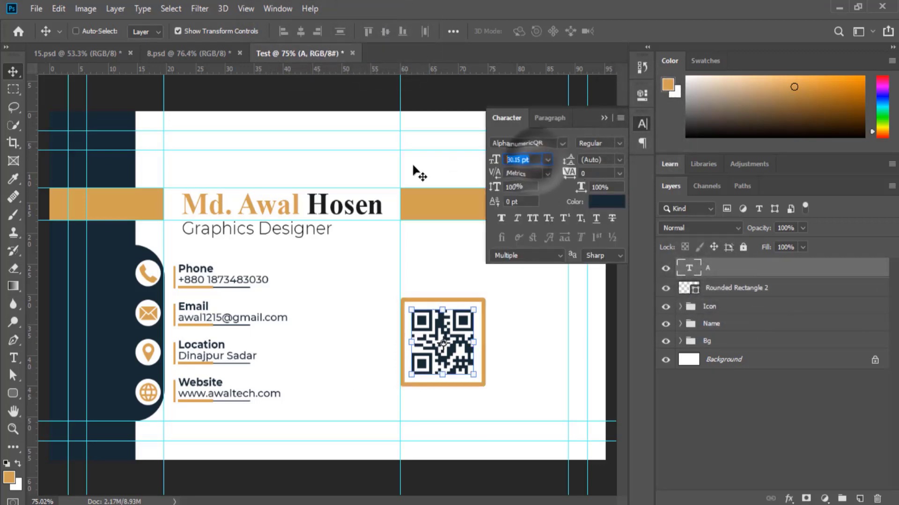
pyautogui.write('33')
pyautogui.press('Return')
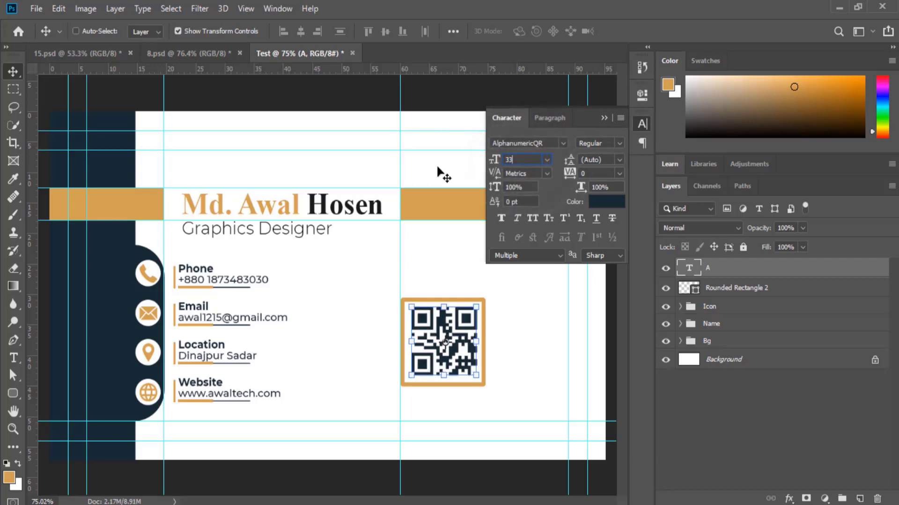
pyautogui.press('Up')
pyautogui.keyDown('ctrl'); pyautogui.click(721, 290); pyautogui.keyUp('ctrl')
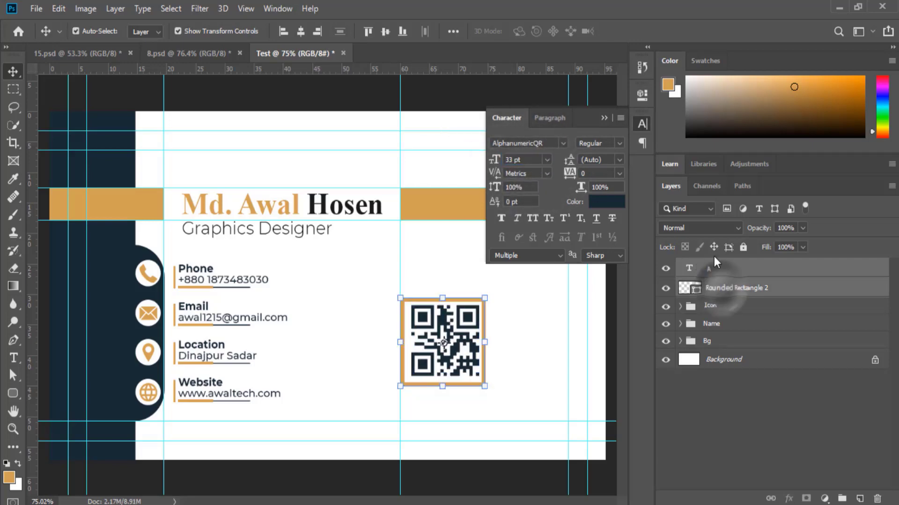
pyautogui.click(385, 31)
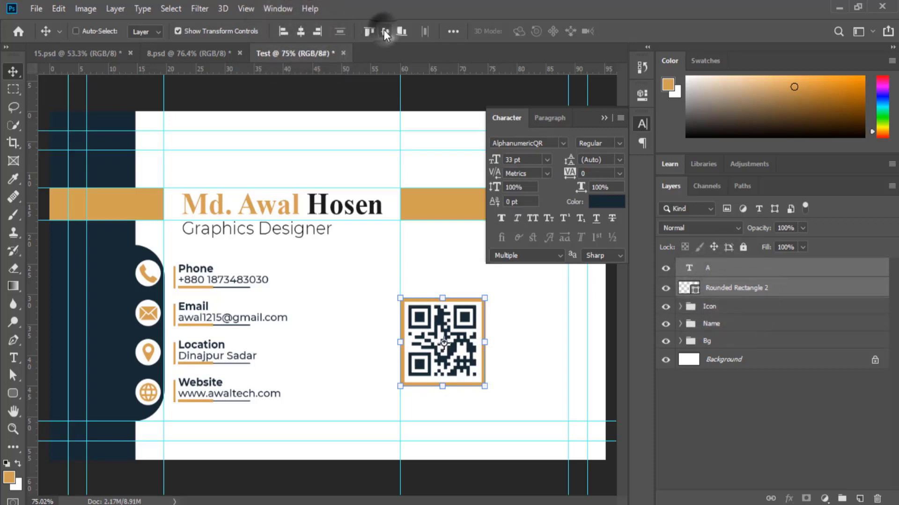
pyautogui.click(736, 399)
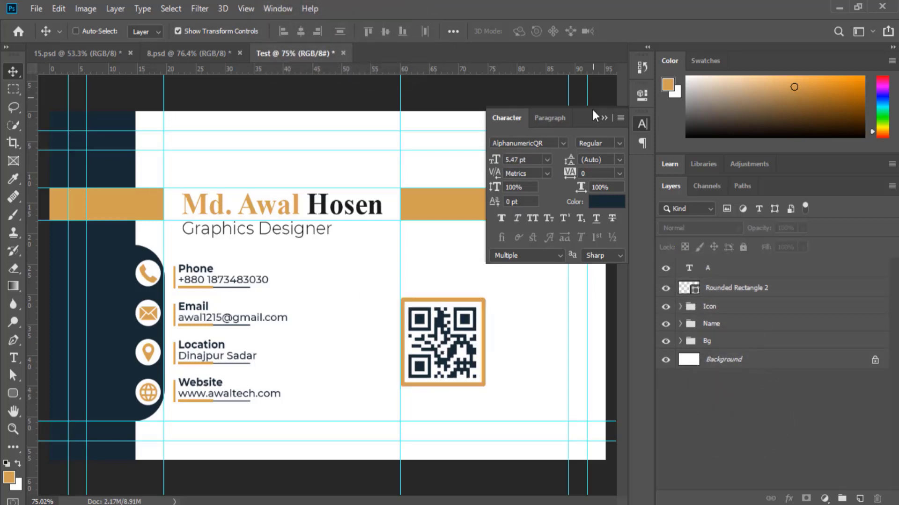
pyautogui.click(603, 119)
# - Group the QR code with its frame and name the group Qr
pyautogui.click(730, 267)
pyautogui.keyDown('ctrl'); pyautogui.click(733, 290); pyautogui.keyUp('ctrl')
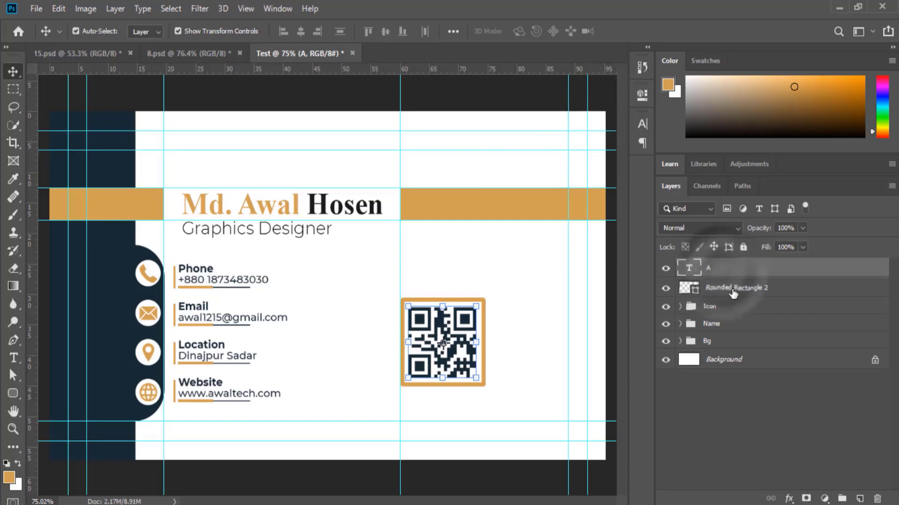
pyautogui.hotkey('ctrl', 'g')
pyautogui.doubleClick(715, 267)
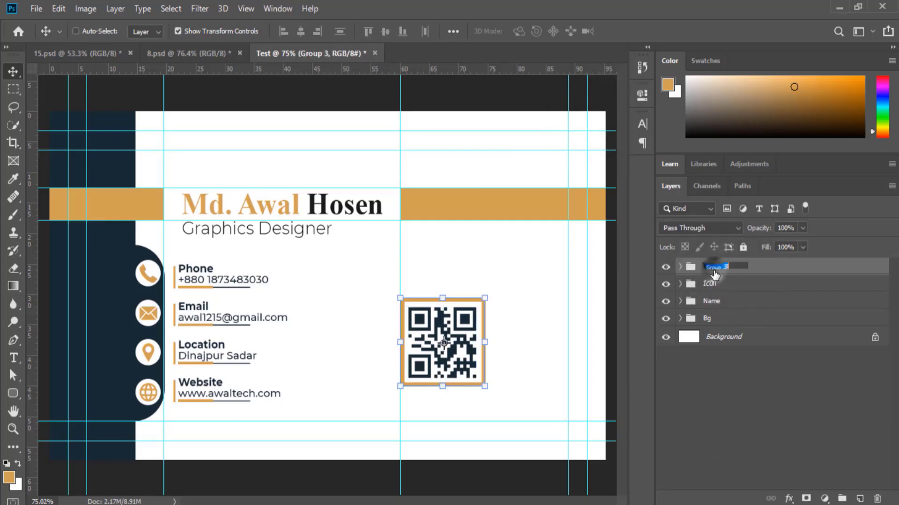
pyautogui.write('Qr')
pyautogui.press('Return')
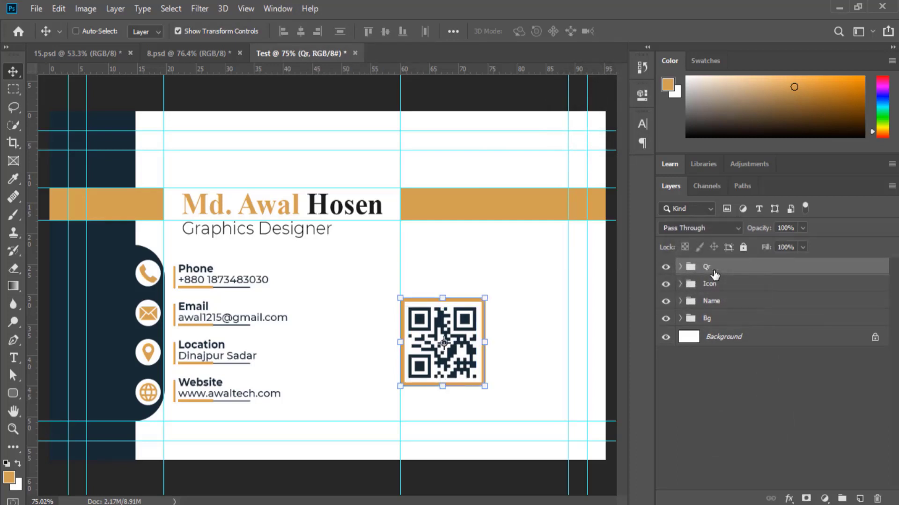
# - Compare against the 8.psd reference and drag a middle vertical guide off the Test card
pyautogui.click(183, 53)
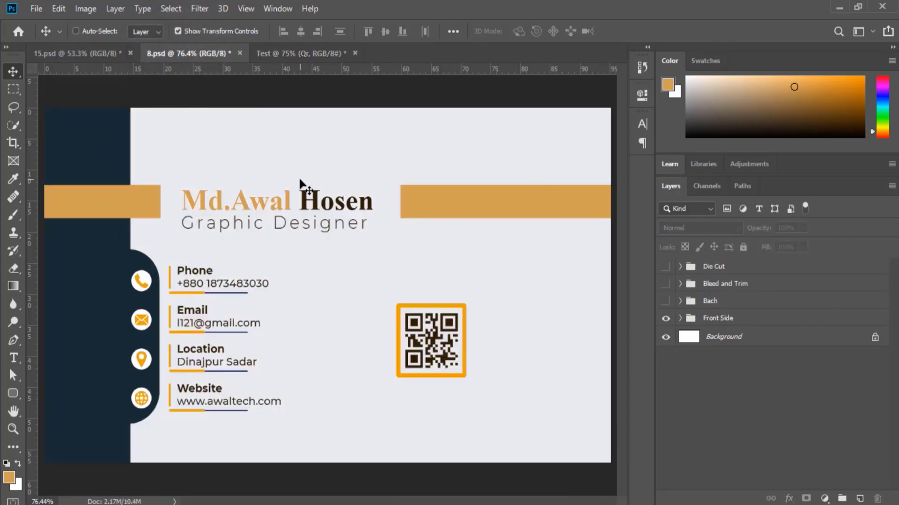
pyautogui.click(278, 52)
pyautogui.moveTo(400, 274)
pyautogui.mouseDown()
pyautogui.moveTo(62, 176)
pyautogui.moveTo(28, 177)
pyautogui.mouseUp()
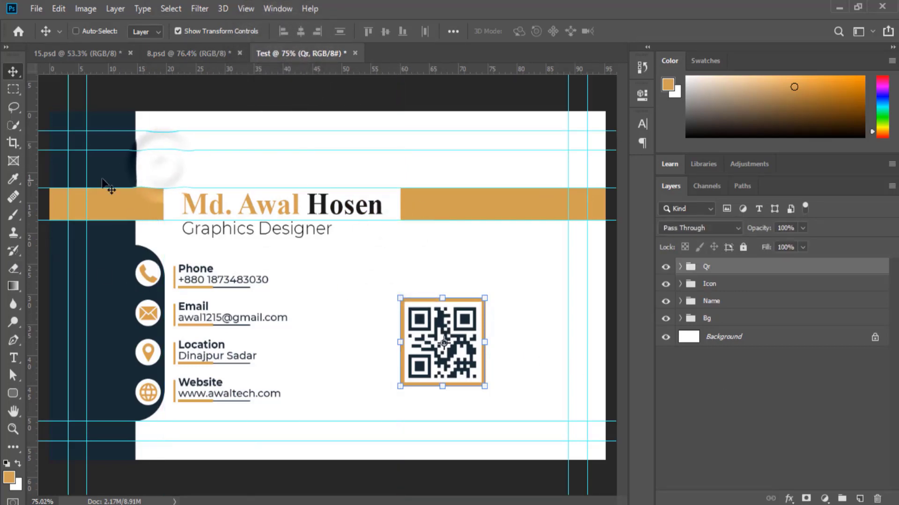
pyautogui.click(737, 320)
# - Duplicate the Background layer and group it with all the card's front groups
pyautogui.moveTo(786, 337); pyautogui.dragTo(860, 497)
pyautogui.keyDown('ctrl'); pyautogui.click(723, 268); pyautogui.keyUp('ctrl')
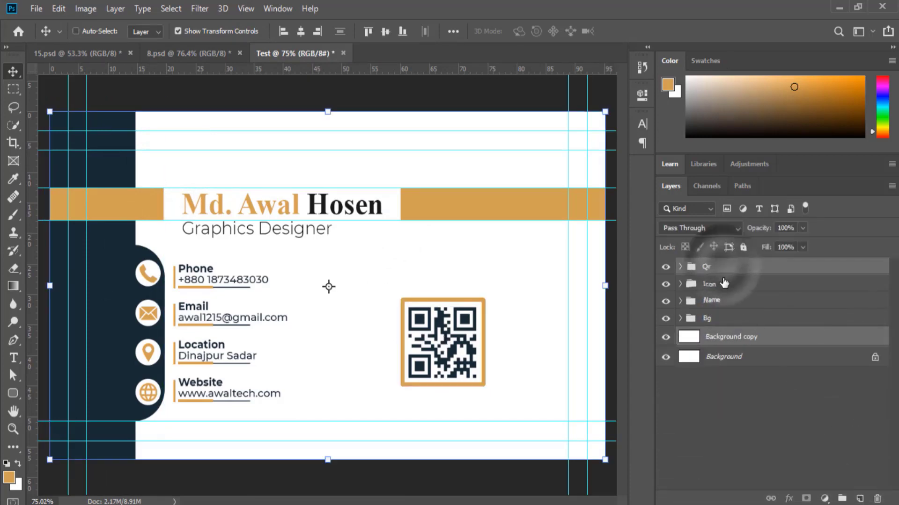
pyautogui.keyDown('ctrl'); pyautogui.click(724, 318); pyautogui.keyUp('ctrl')
pyautogui.keyDown('ctrl'); pyautogui.click(725, 298); pyautogui.keyUp('ctrl')
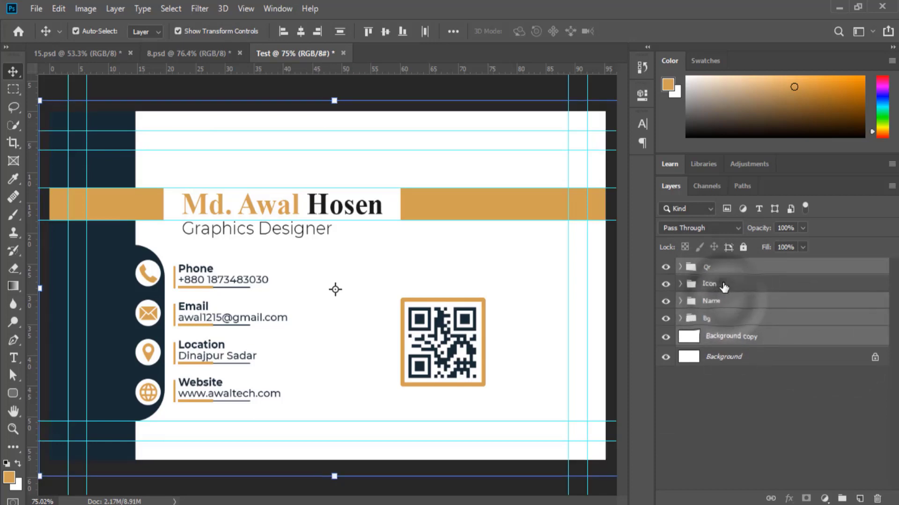
pyautogui.hotkey('ctrl', 'g')
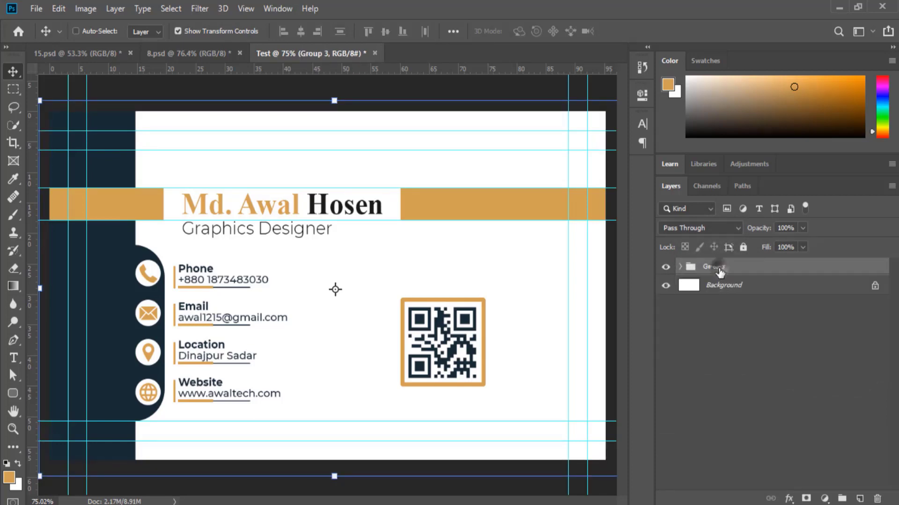
# - Name the new group 'Front Side' and hide it
pyautogui.doubleClick(719, 272)
pyautogui.write('Fro')
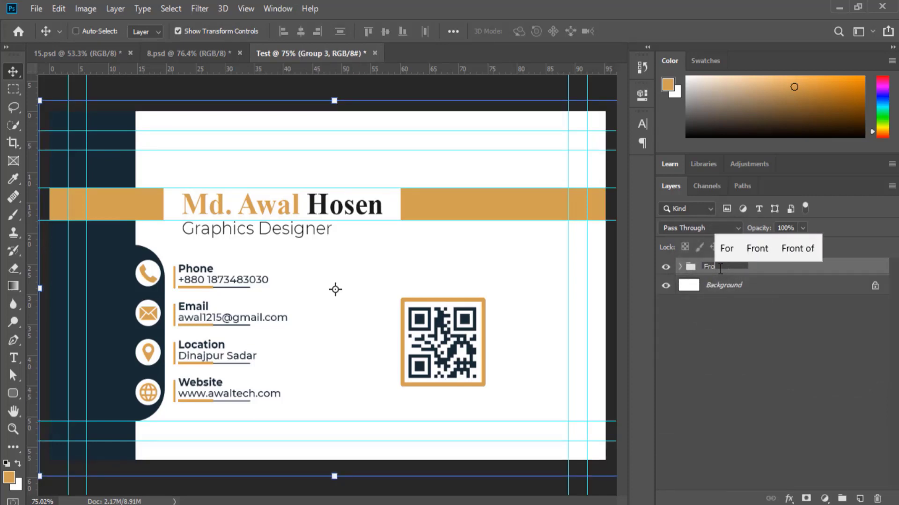
pyautogui.write('nt Side')
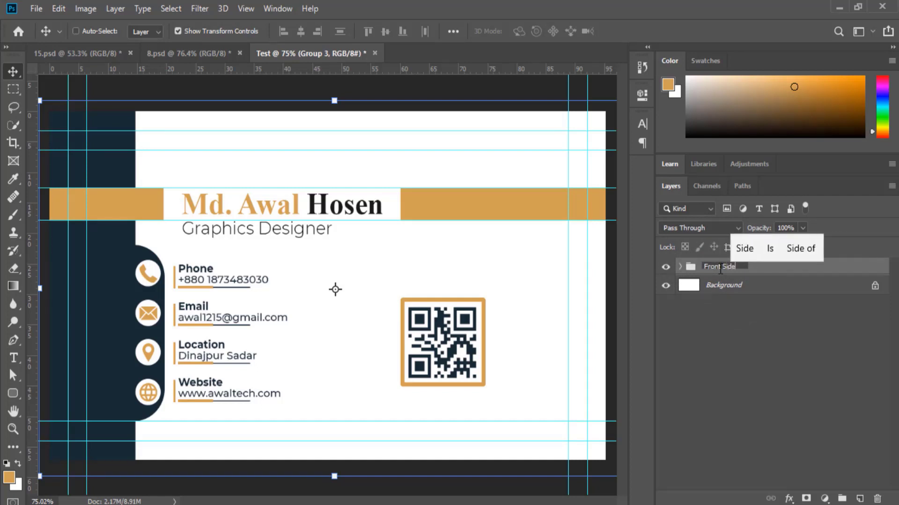
pyautogui.press('Return')
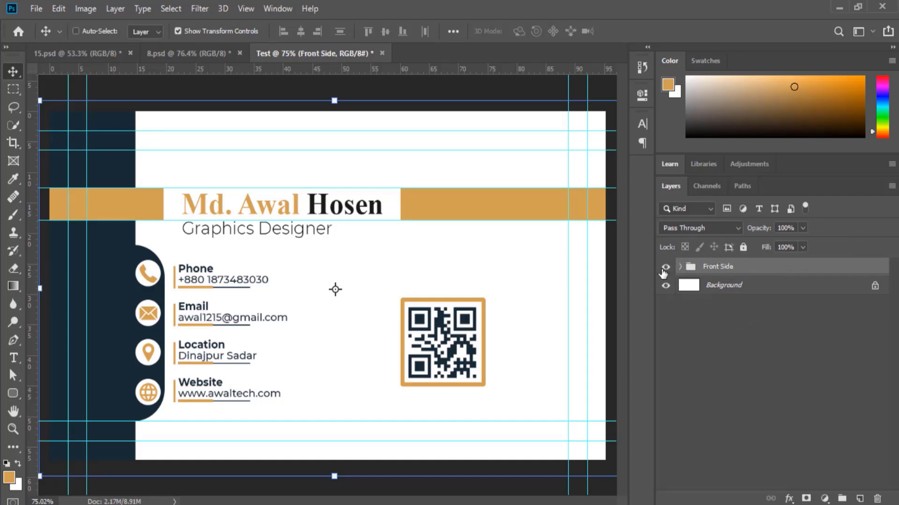
pyautogui.click(665, 267)
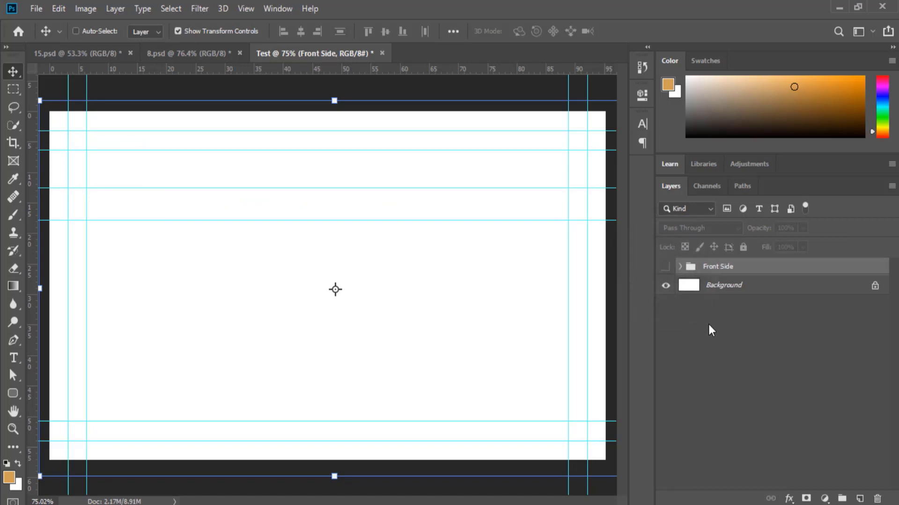
# - View the back side of the 8.psd reference card, then return to the Test document
pyautogui.click(191, 53)
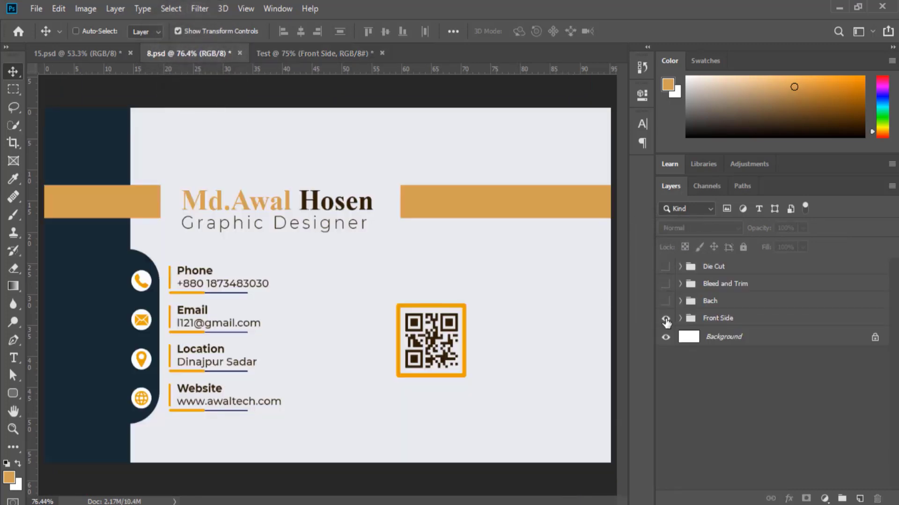
pyautogui.click(665, 301)
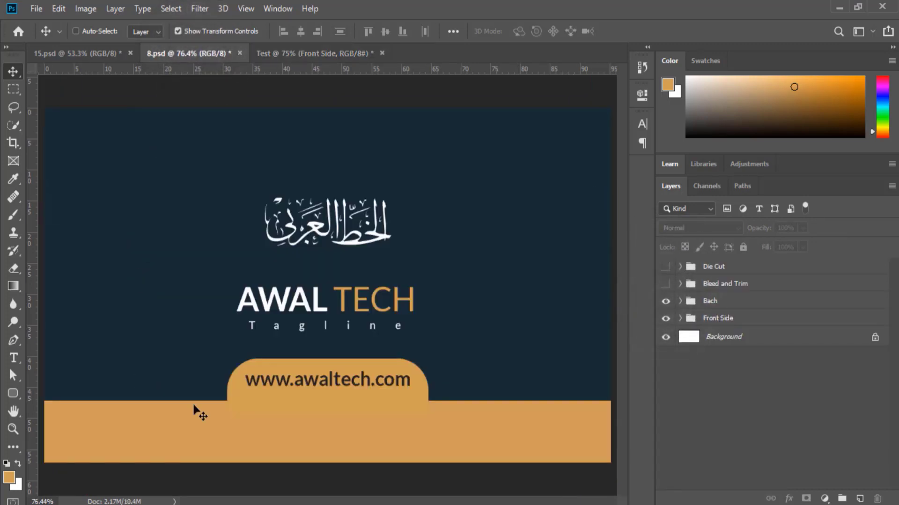
pyautogui.click(300, 46)
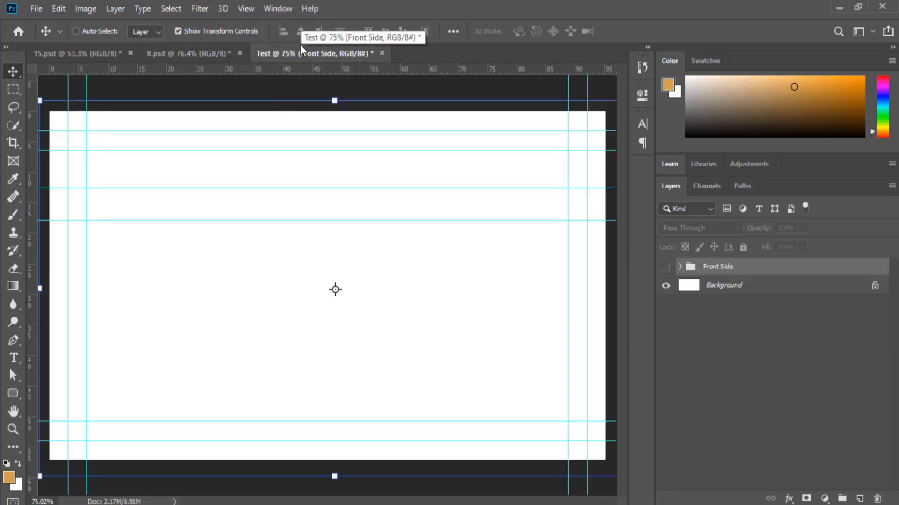
# - Draw a 1148 × 721 px rounded rectangle covering the card, filled navy 172933
pyautogui.click(12, 394)
pyautogui.moveTo(43, 98); pyautogui.dragTo(610, 469)
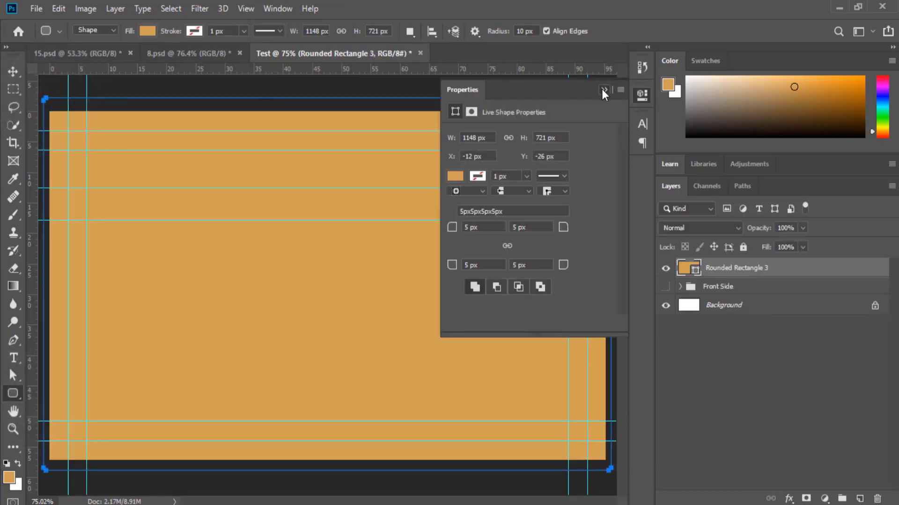
pyautogui.click(603, 90)
pyautogui.doubleClick(696, 272)
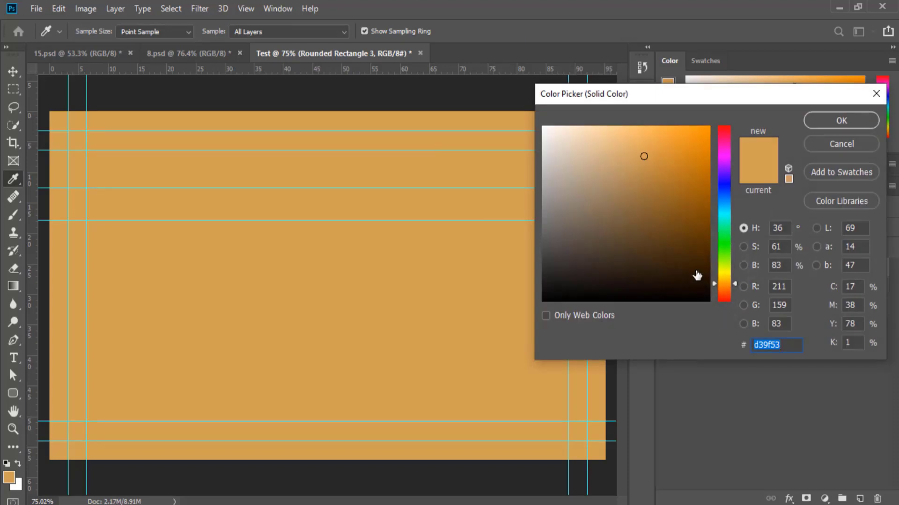
pyautogui.write('1729')
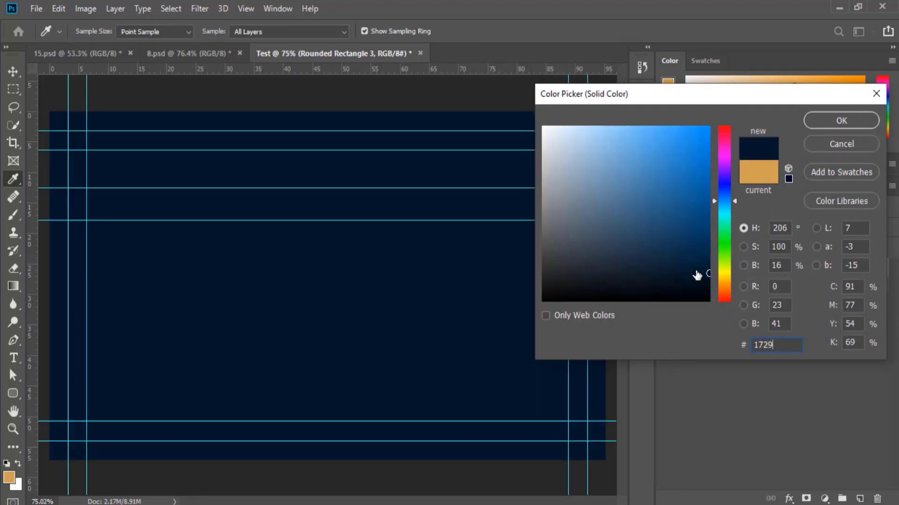
pyautogui.write('33')
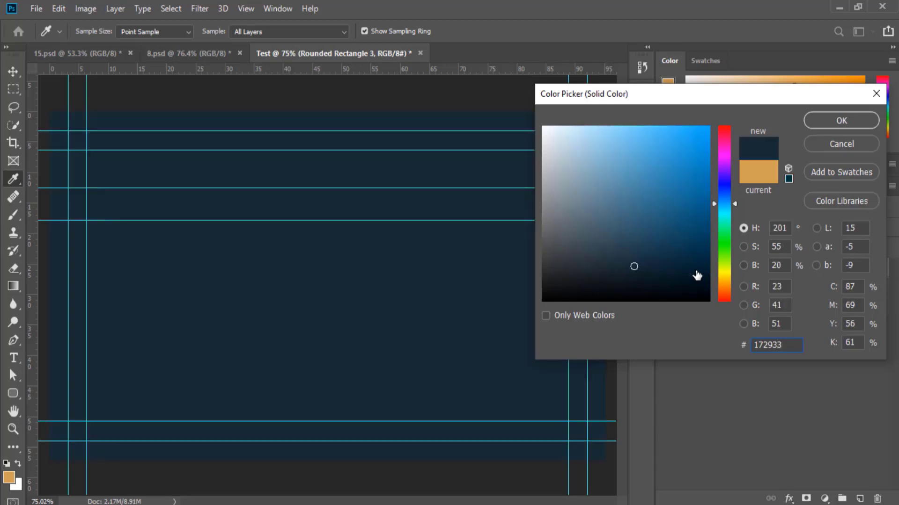
pyautogui.click(837, 122)
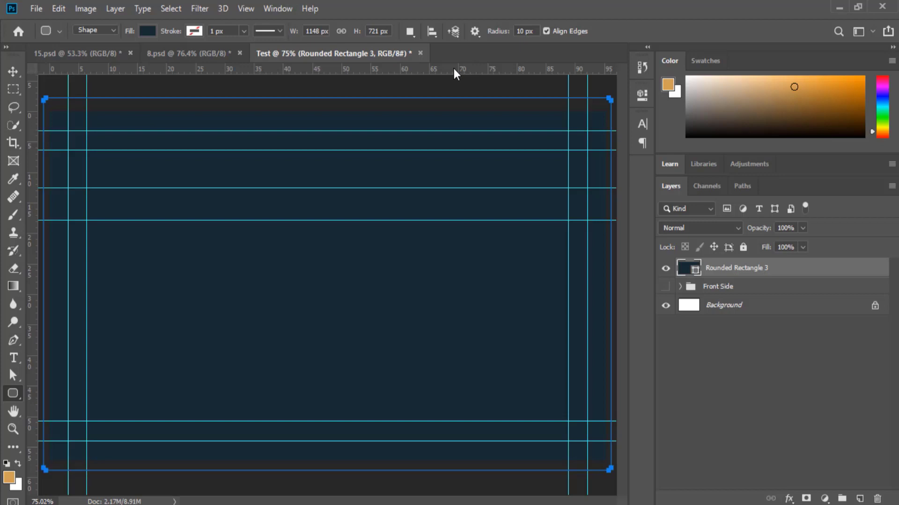
# - Hide canvas extras and place a horizontal guide at about 46.6 mm
pyautogui.hotkey('ctrl', 'h')
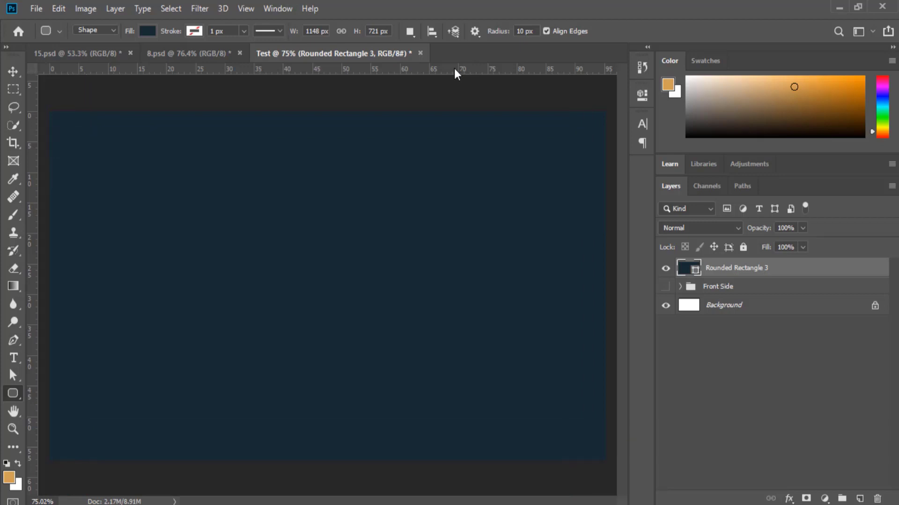
pyautogui.moveTo(452, 65)
pyautogui.mouseDown()
pyautogui.moveTo(456, 437)
pyautogui.moveTo(457, 400)
pyautogui.mouseUp()
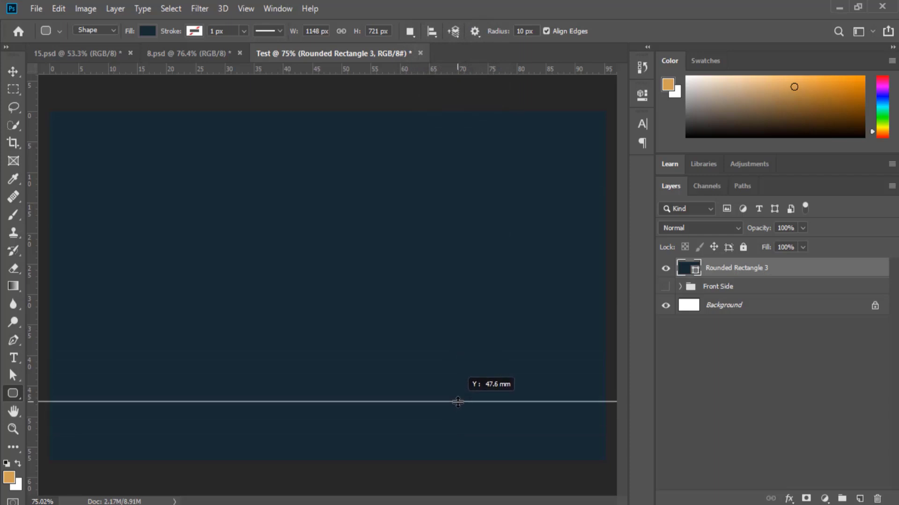
pyautogui.moveTo(458, 400); pyautogui.dragTo(457, 399)
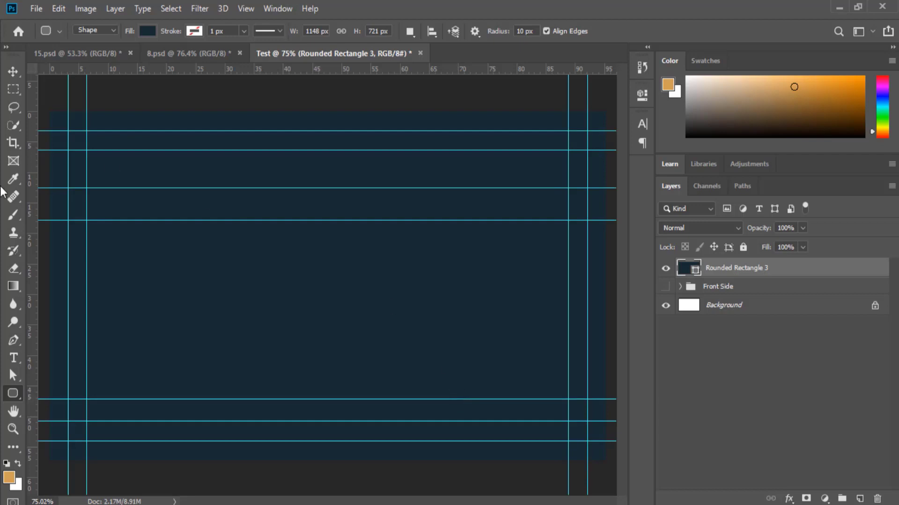
# - Add vertical guides at about 31 mm and 64 mm
pyautogui.moveTo(33, 220); pyautogui.dragTo(249, 230)
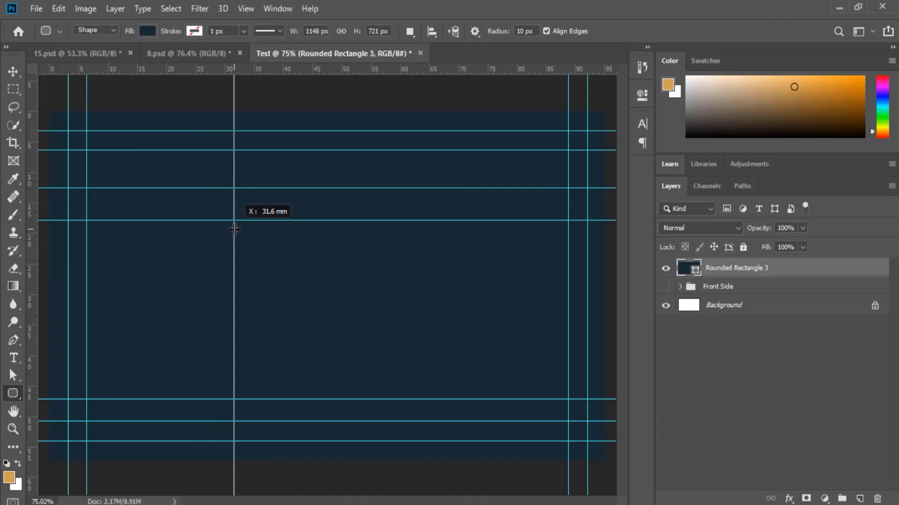
pyautogui.moveTo(250, 229); pyautogui.dragTo(230, 229)
pyautogui.moveTo(231, 229); pyautogui.dragTo(230, 229)
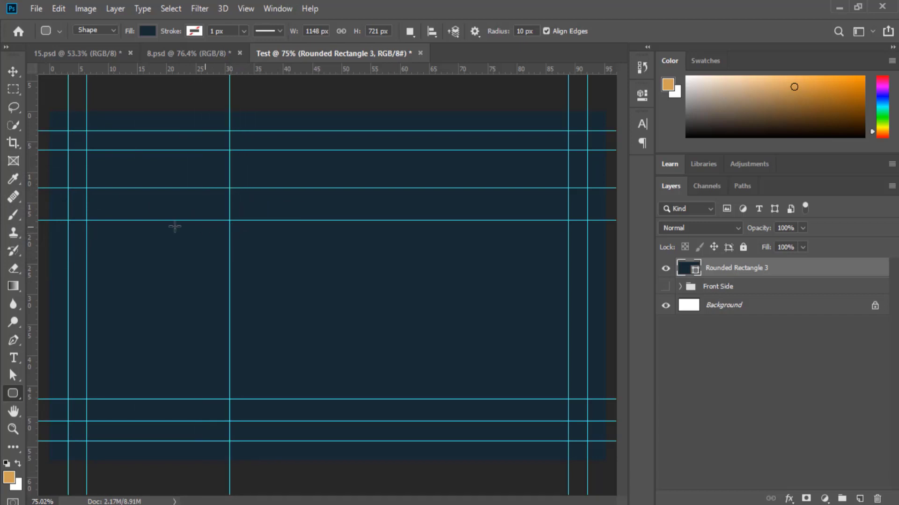
pyautogui.moveTo(33, 262); pyautogui.dragTo(430, 266)
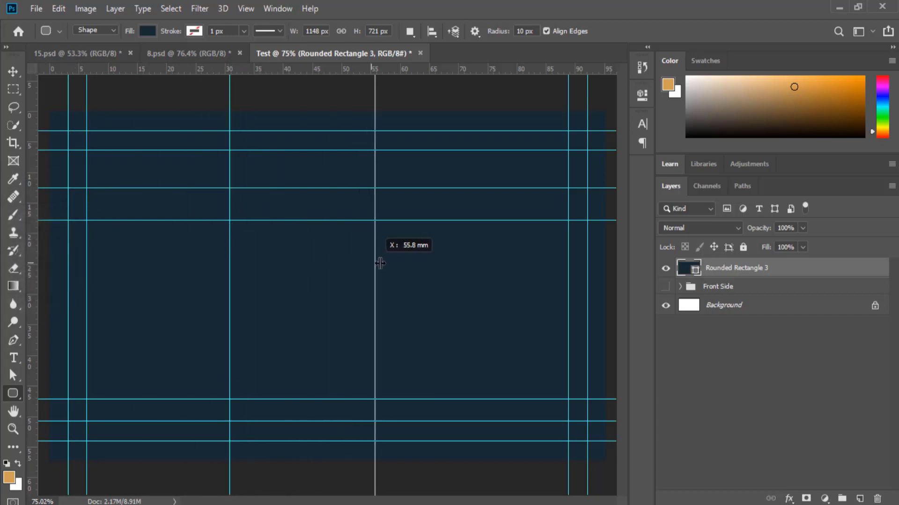
pyautogui.moveTo(429, 266); pyautogui.dragTo(426, 268)
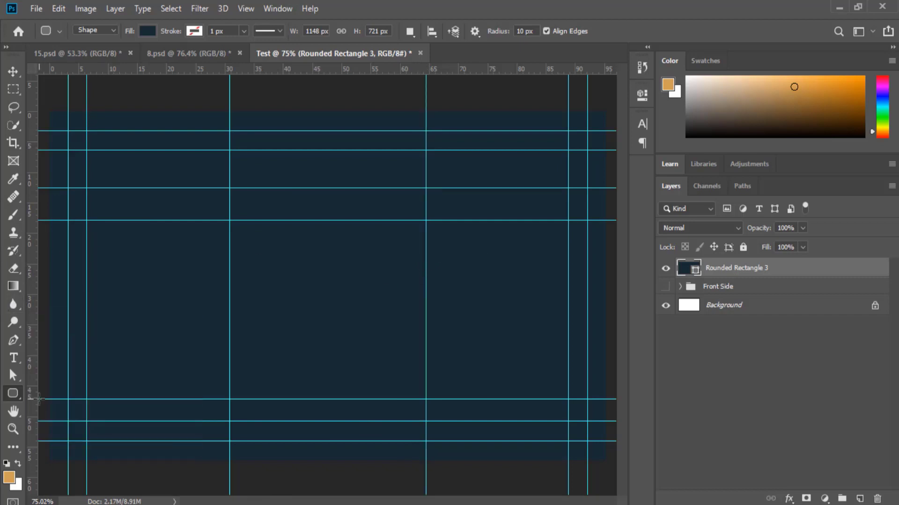
# - Draw a rectangle band across the card's bottom and fill it gold d39f53
pyautogui.rightClick(16, 394)
pyautogui.click(65, 394)
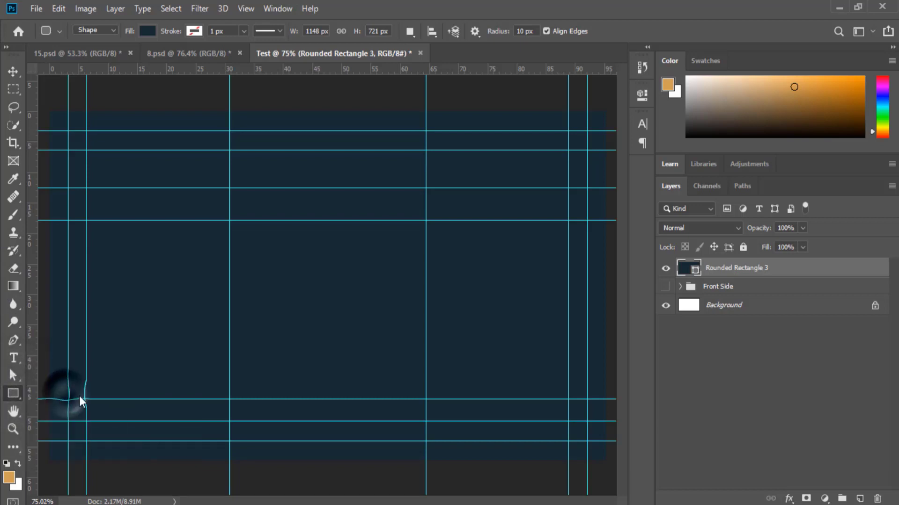
pyautogui.moveTo(40, 400); pyautogui.dragTo(614, 476)
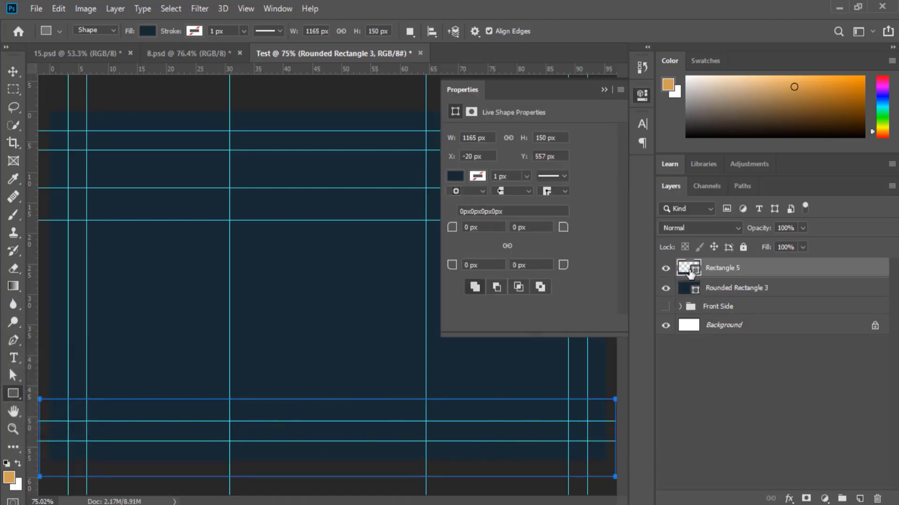
pyautogui.doubleClick(688, 268)
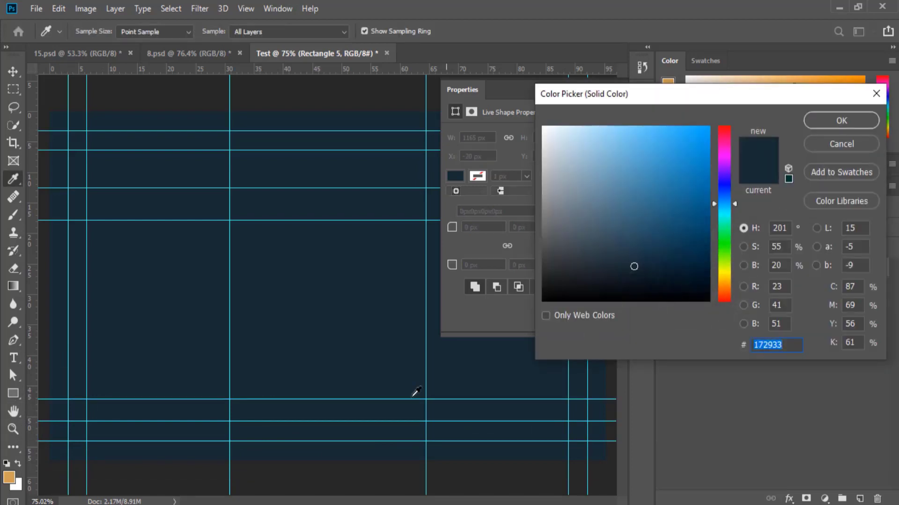
pyautogui.click(9, 472)
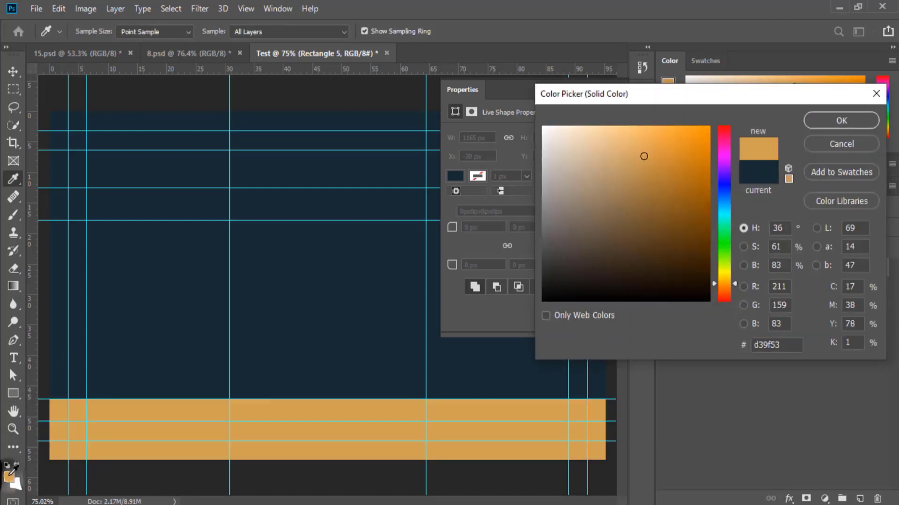
pyautogui.click(830, 123)
pyautogui.click(604, 90)
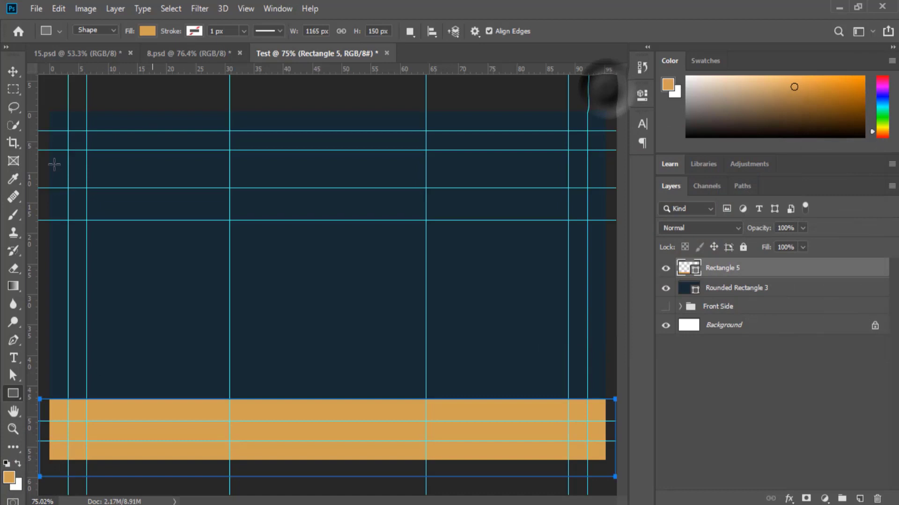
# - Draw a rounded tab between the vertical guides, place it beneath the band, and shorten it
pyautogui.rightClick(16, 401)
pyautogui.click(75, 407)
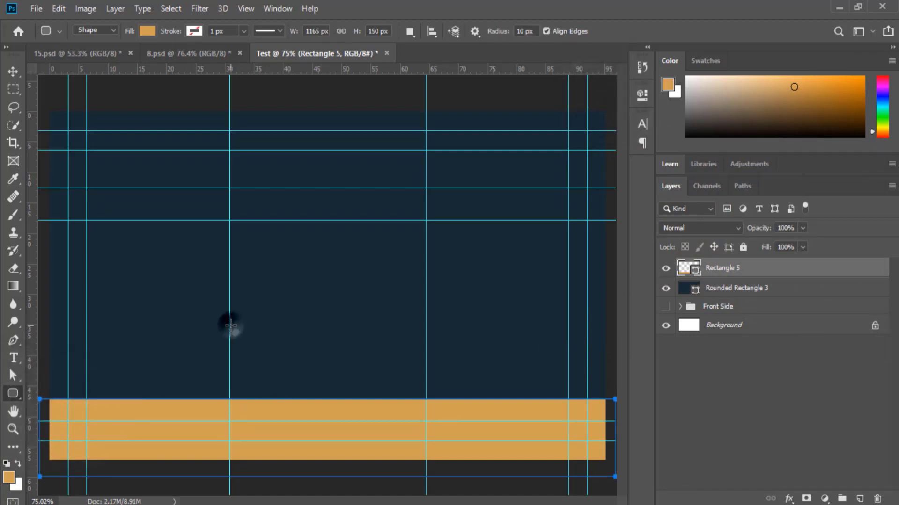
pyautogui.moveTo(228, 326)
pyautogui.mouseDown()
pyautogui.moveTo(425, 430)
pyautogui.moveTo(425, 440)
pyautogui.mouseUp()
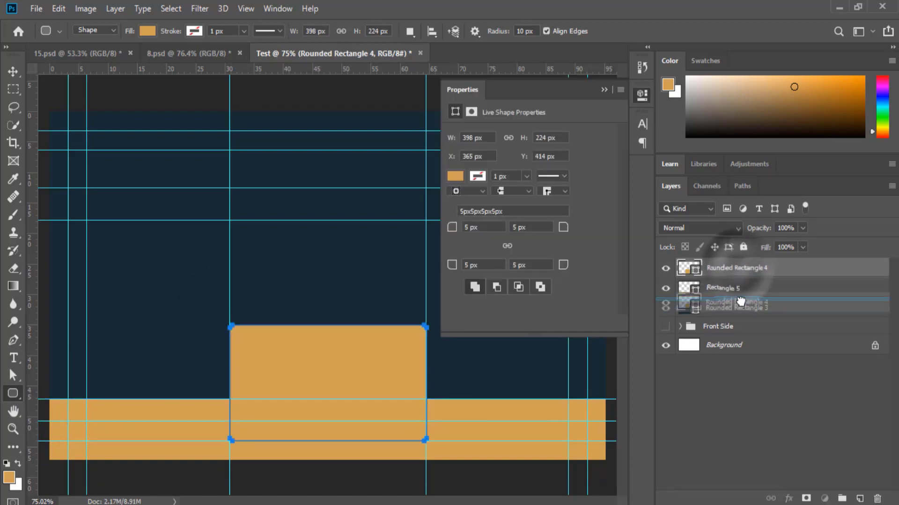
pyautogui.moveTo(736, 274); pyautogui.dragTo(739, 300)
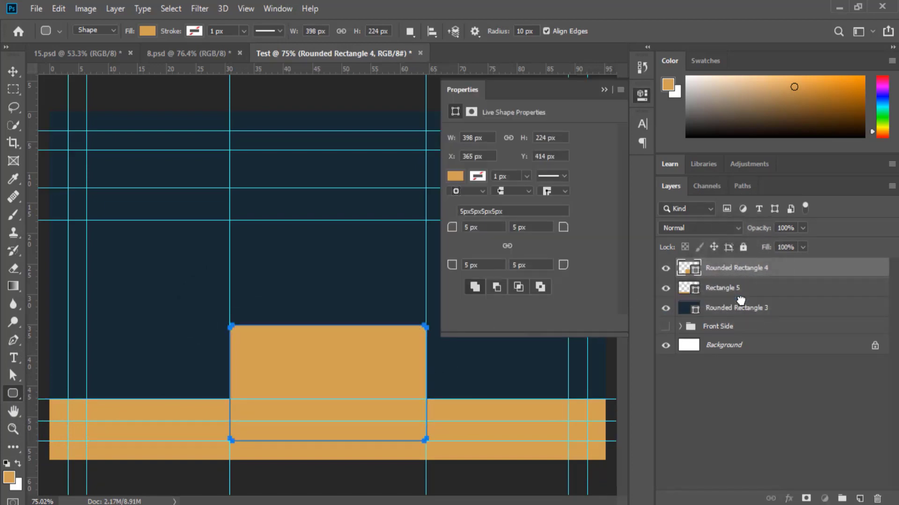
pyautogui.click(604, 89)
pyautogui.press('v')
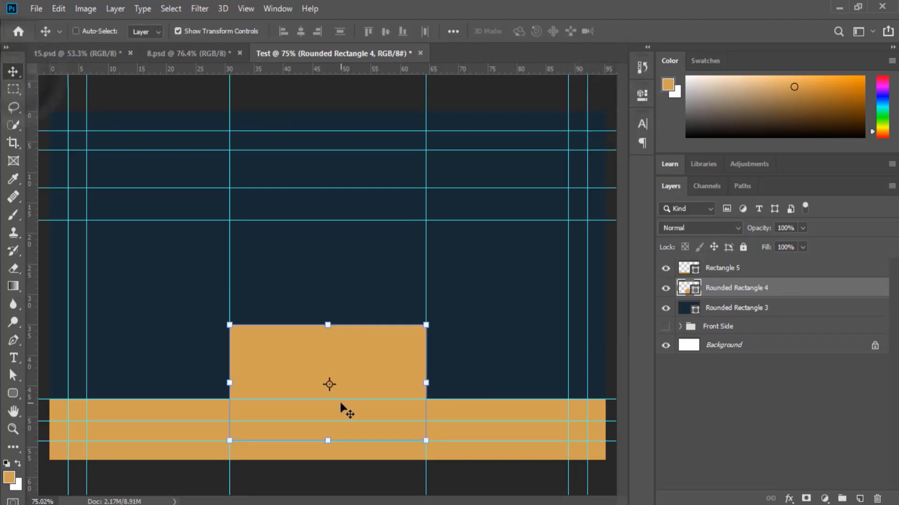
pyautogui.moveTo(331, 324)
pyautogui.mouseDown()
pyautogui.moveTo(330, 364)
pyautogui.moveTo(343, 357)
pyautogui.mouseUp()
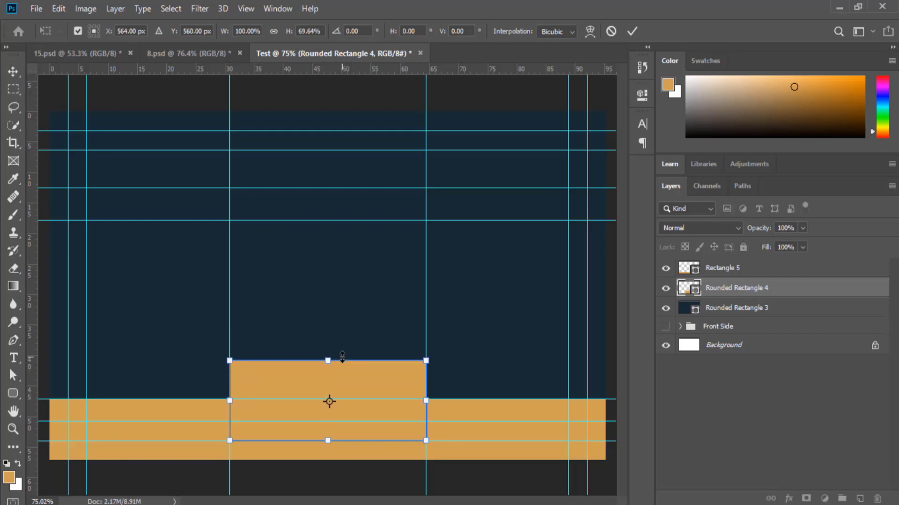
pyautogui.click(631, 31)
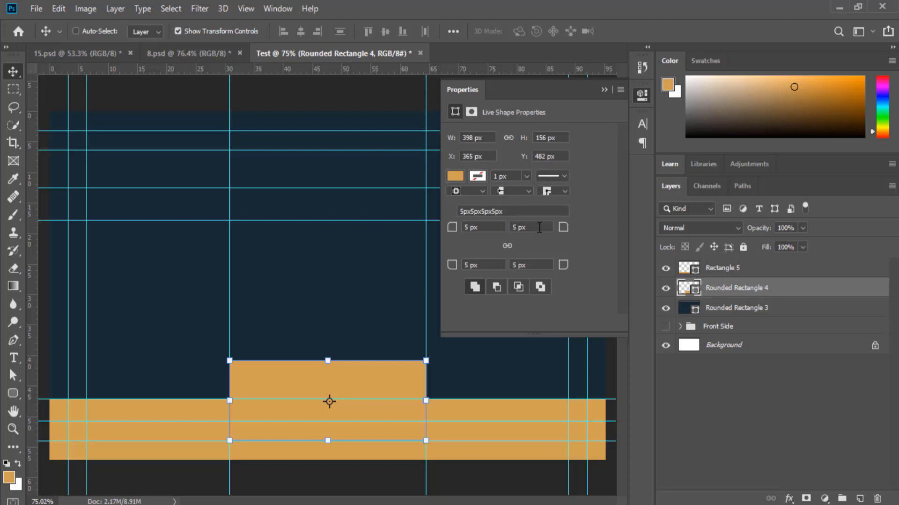
# - Round the tab's corners to 60 px and hide all guides
pyautogui.click(504, 247)
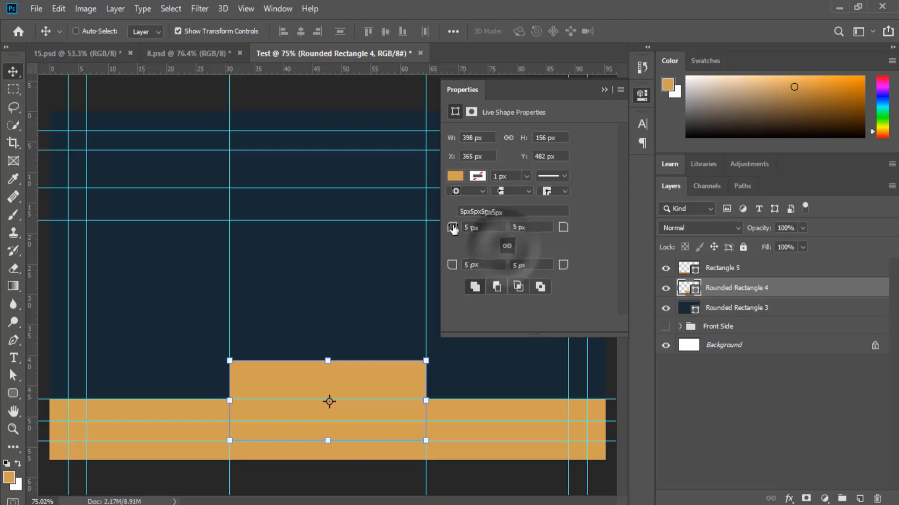
pyautogui.moveTo(468, 228); pyautogui.dragTo(489, 229)
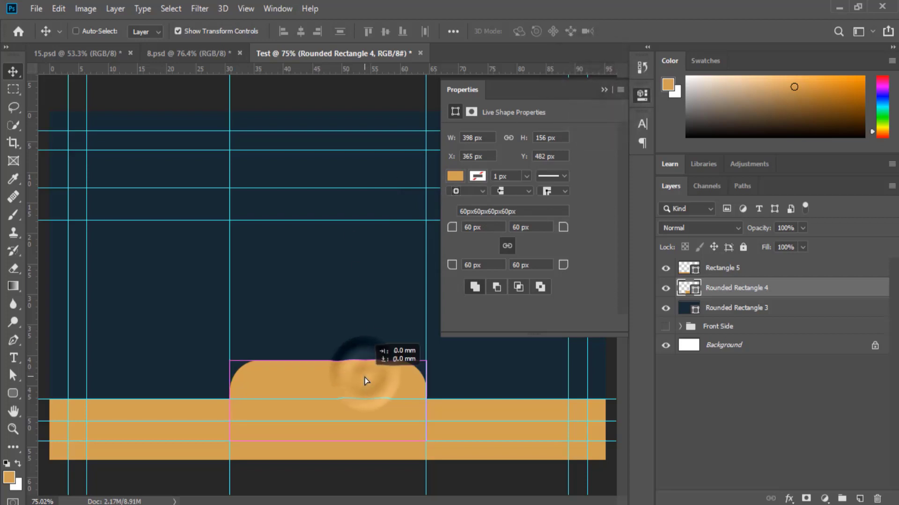
pyautogui.moveTo(369, 69); pyautogui.dragTo(369, 361)
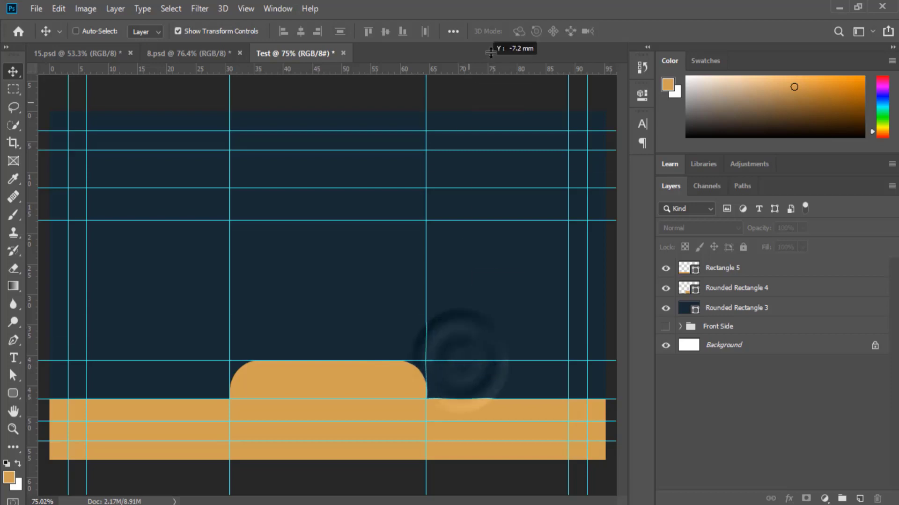
pyautogui.moveTo(460, 361); pyautogui.dragTo(465, 69)
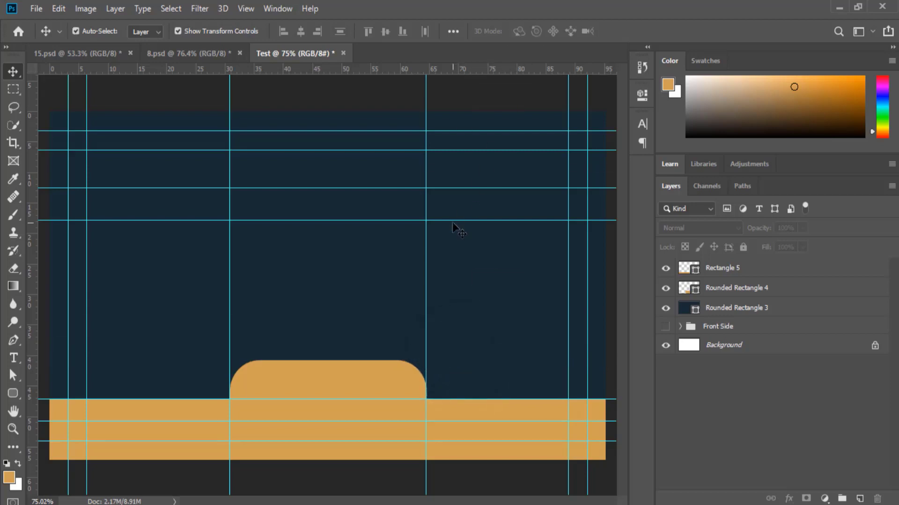
pyautogui.press('ctrl')
pyautogui.hotkey('ctrl', ';')
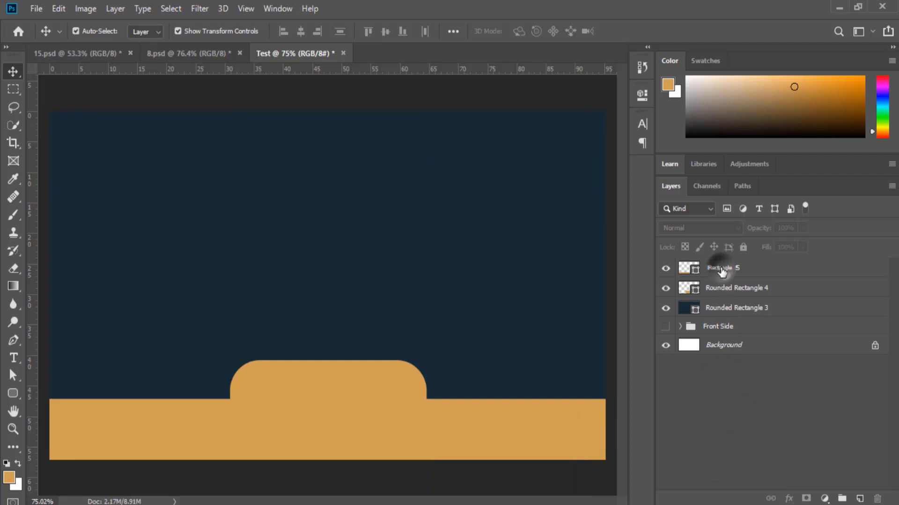
# - Centre the tab horizontally on the gold band and group both shapes as 'Bg'
pyautogui.click(720, 271)
pyautogui.keyDown('ctrl'); pyautogui.click(723, 288); pyautogui.keyUp('ctrl')
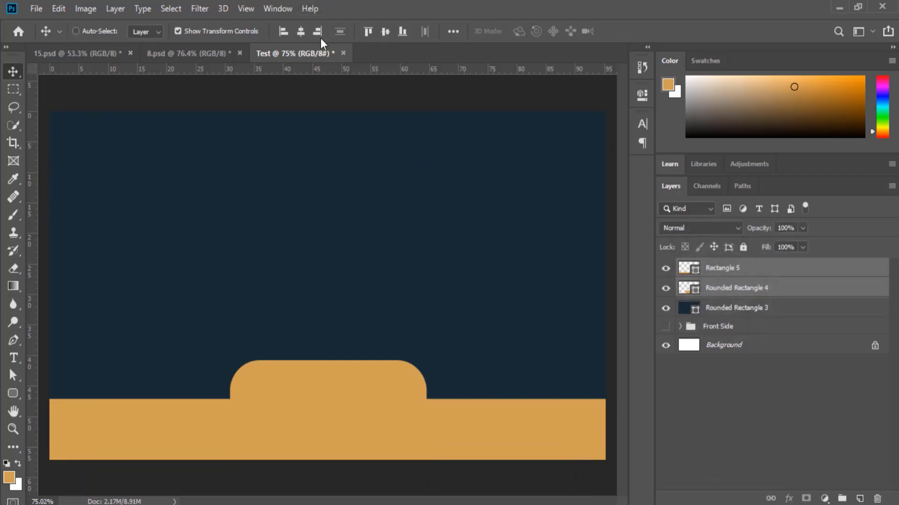
pyautogui.click(301, 32)
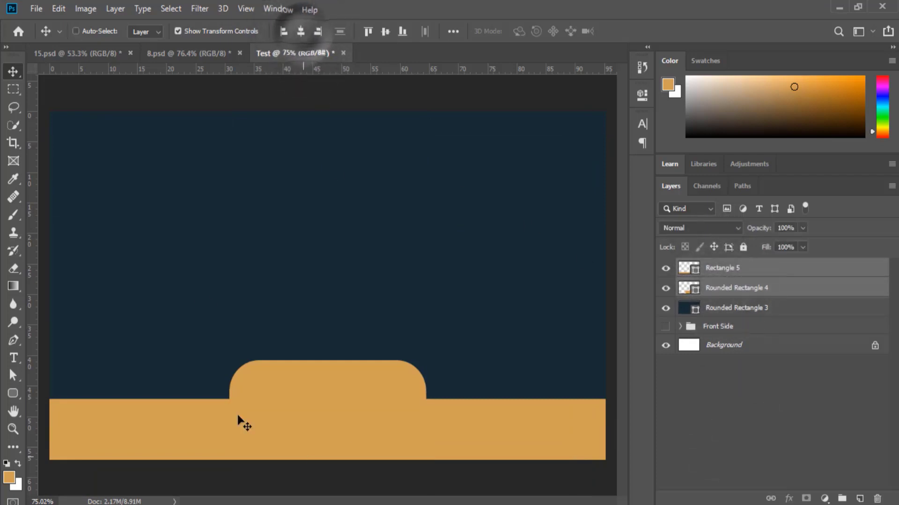
pyautogui.hotkey('ctrl', 'g')
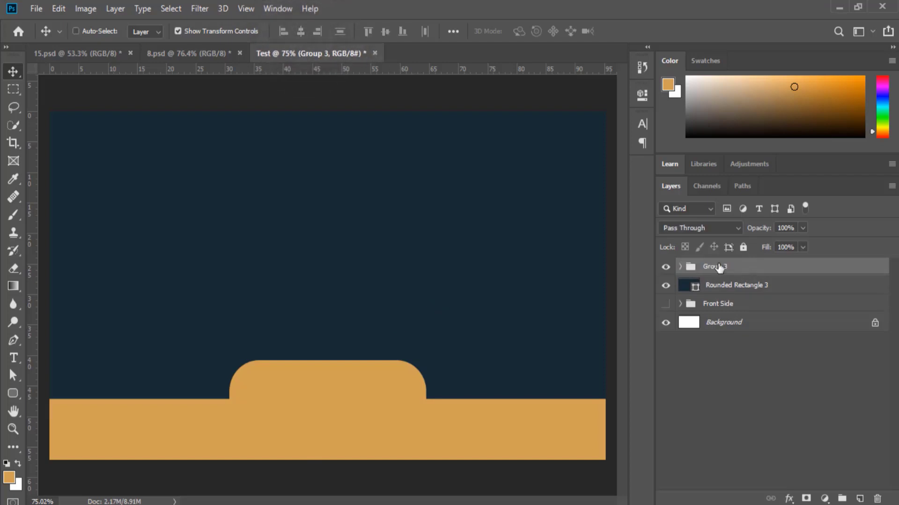
pyautogui.doubleClick(712, 265)
pyautogui.write('Bg')
pyautogui.press('Return')
# - Start a new text layer on the card above the band, typing '1'
pyautogui.click(11, 363)
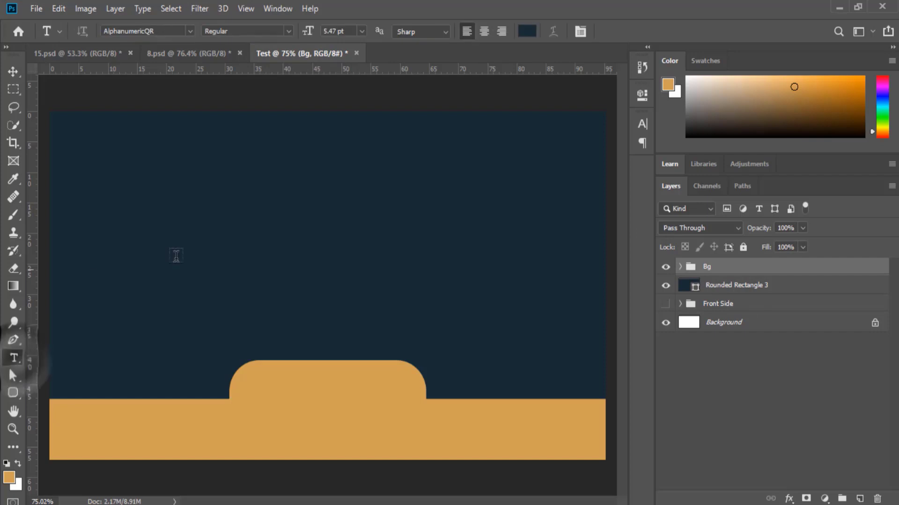
pyautogui.click(264, 293)
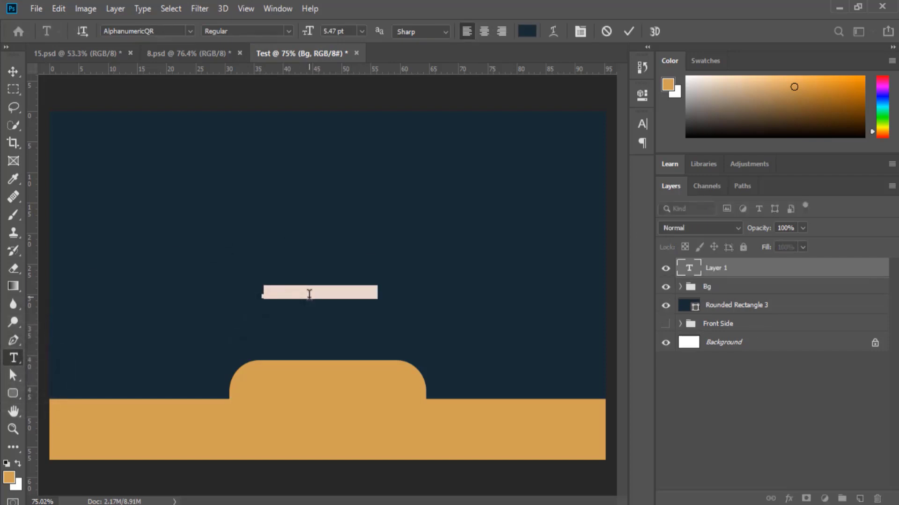
pyautogui.write('1')
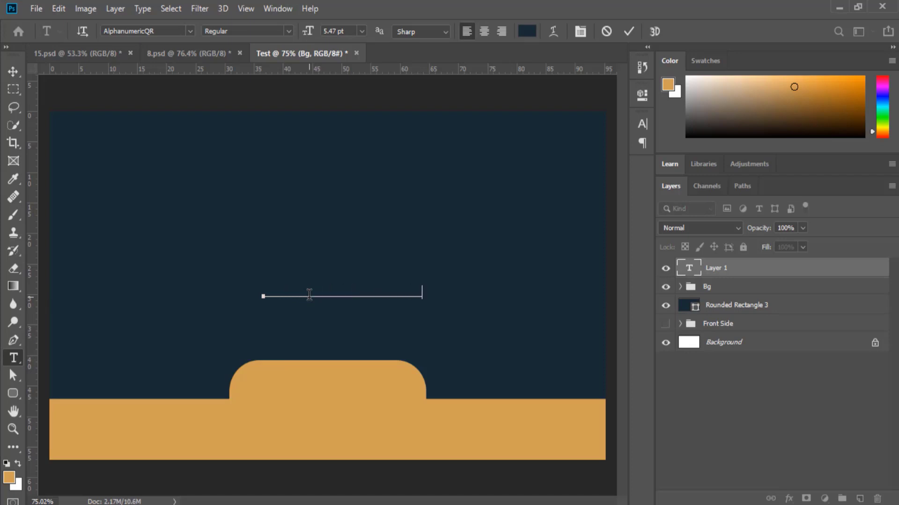
pyautogui.hotkey('ctrl', 'a')
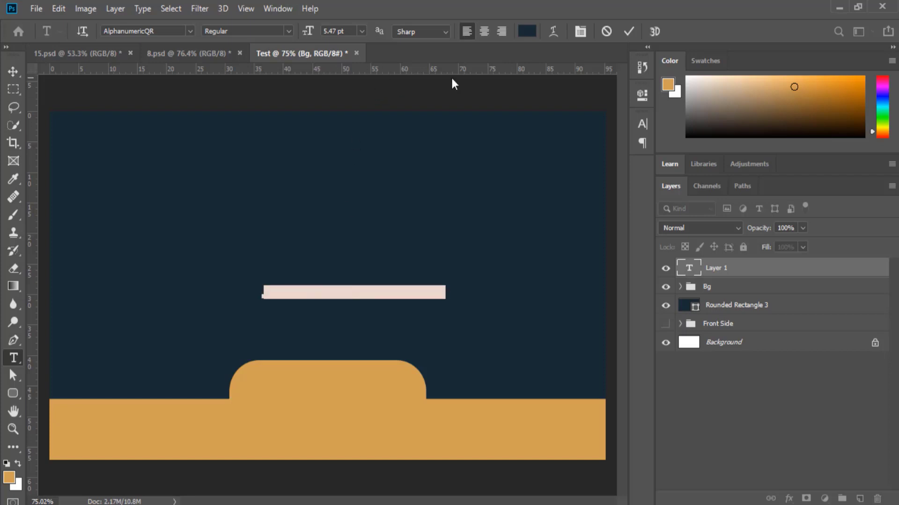
pyautogui.click(524, 36)
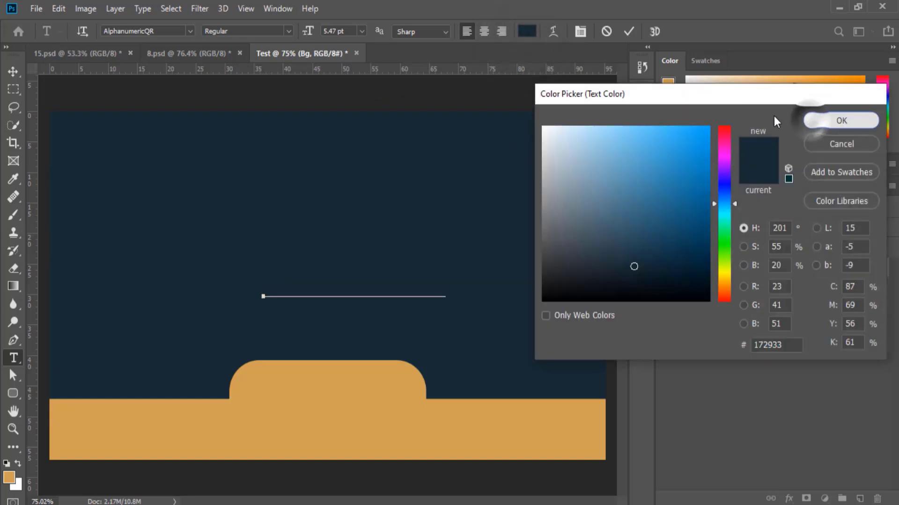
pyautogui.click(817, 120)
pyautogui.click(13, 71)
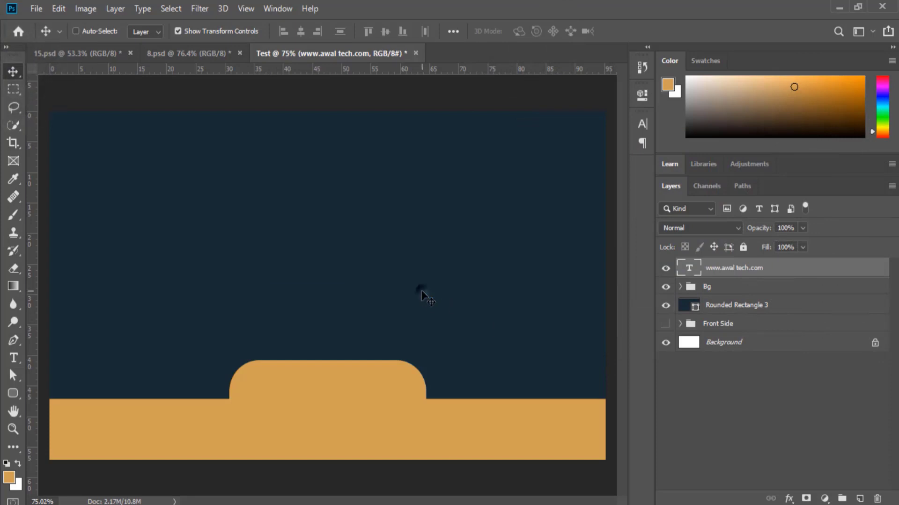
pyautogui.moveTo(421, 293)
pyautogui.mouseDown()
pyautogui.moveTo(400, 396)
pyautogui.moveTo(400, 380)
pyautogui.mouseUp()
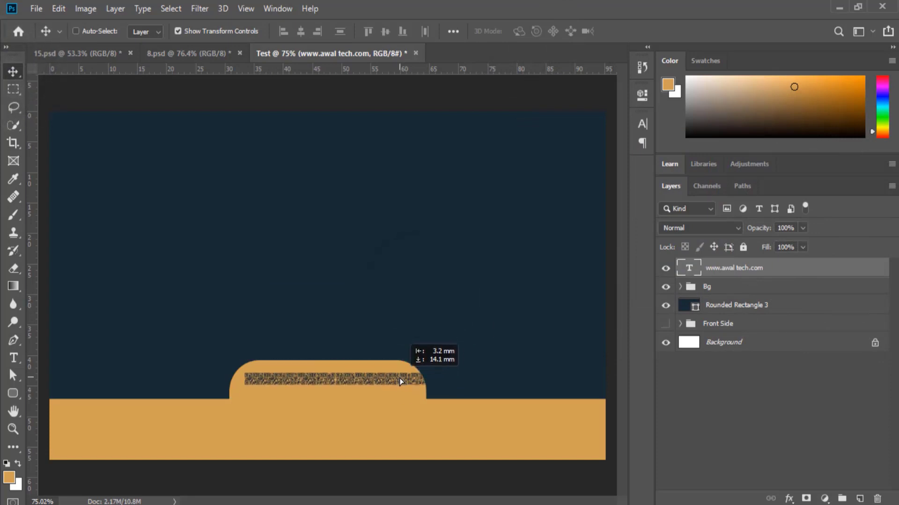
# - Change the website text to Montserrat Bold at 8 pt
pyautogui.doubleClick(690, 271)
pyautogui.click(642, 124)
pyautogui.click(542, 144)
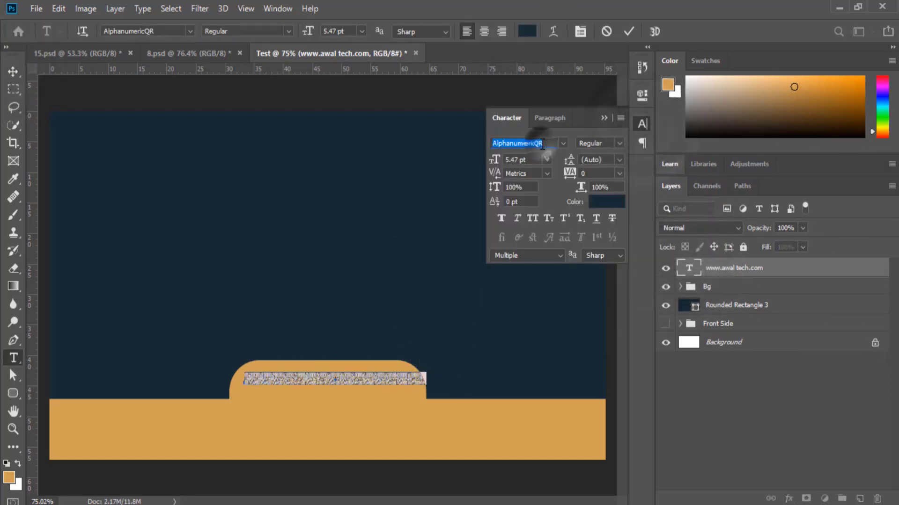
pyautogui.write('mon')
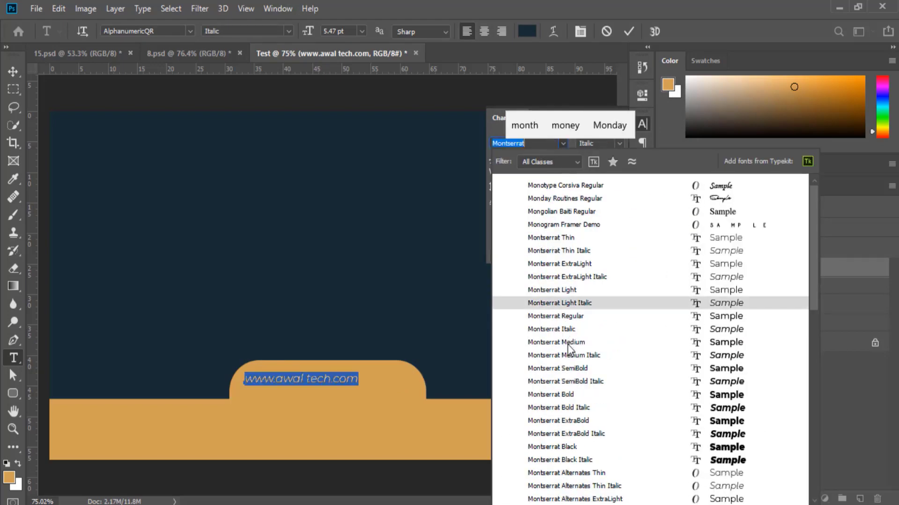
pyautogui.click(569, 396)
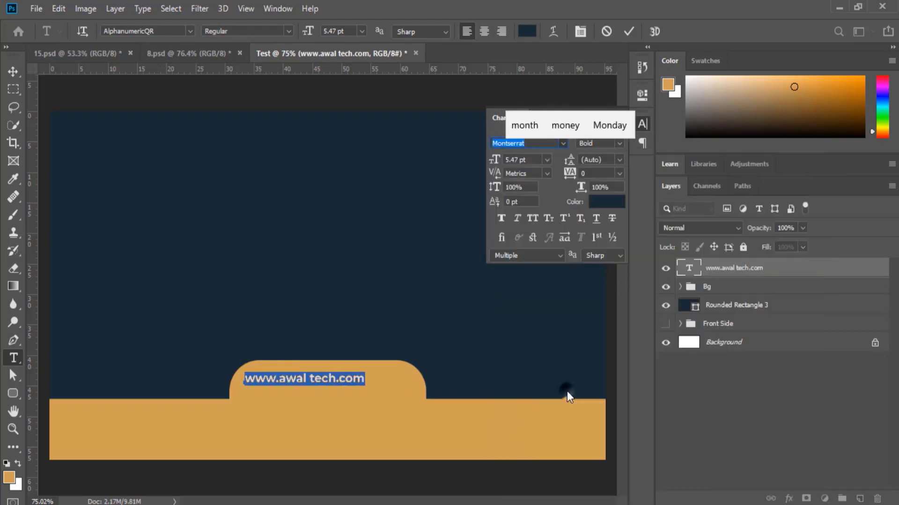
pyautogui.click(534, 161)
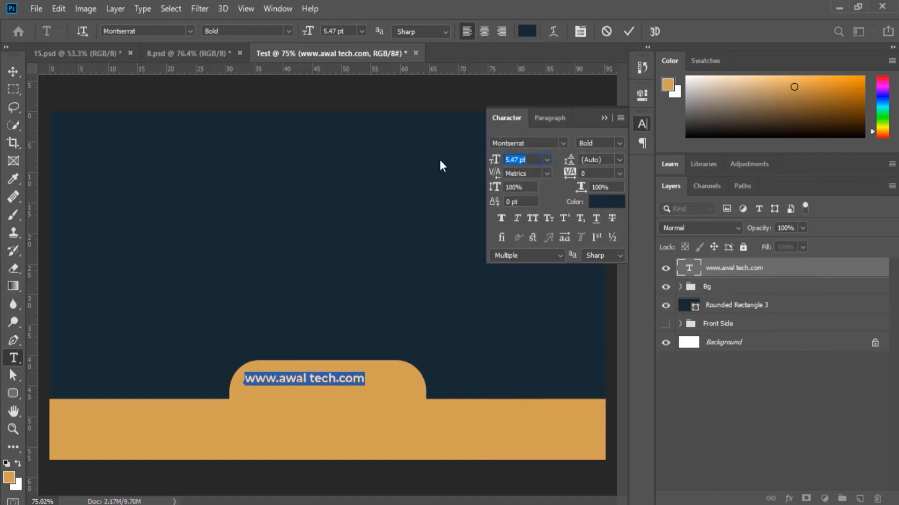
pyautogui.write('8')
pyautogui.press('Return')
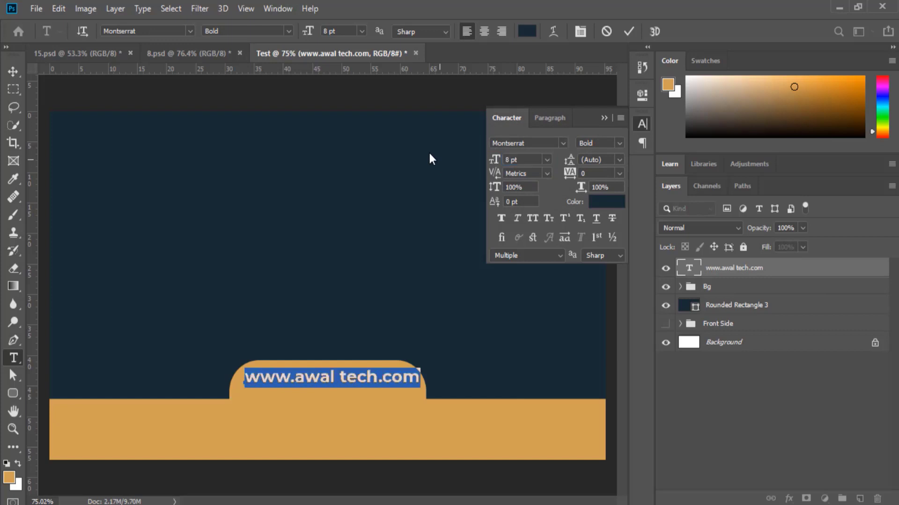
# - Commit the website text and nudge it into place on the tab
pyautogui.click(628, 32)
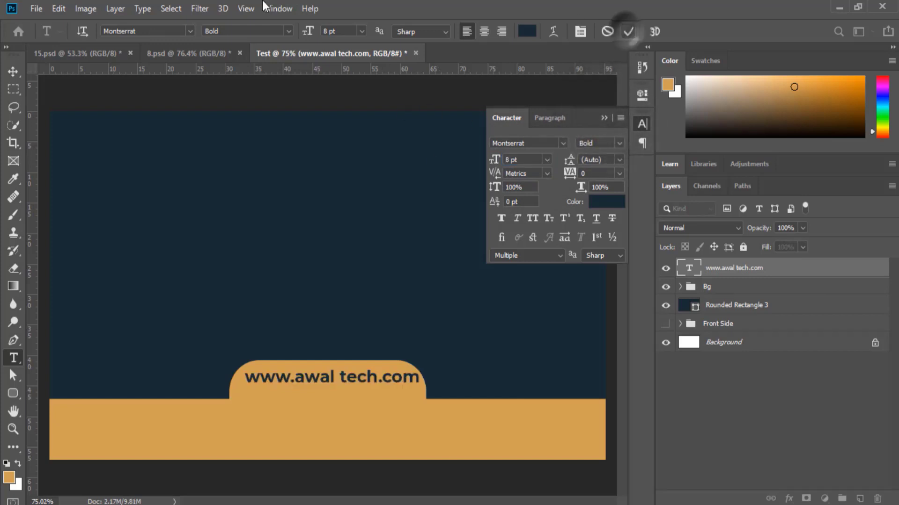
pyautogui.click(13, 71)
pyautogui.moveTo(369, 379); pyautogui.dragTo(365, 385)
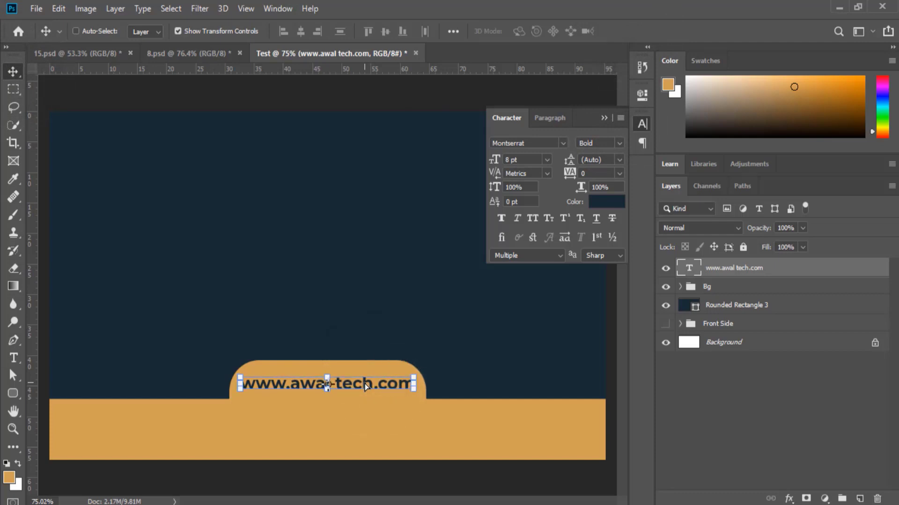
pyautogui.keyDown('ctrl'); pyautogui.click(718, 290); pyautogui.keyUp('ctrl')
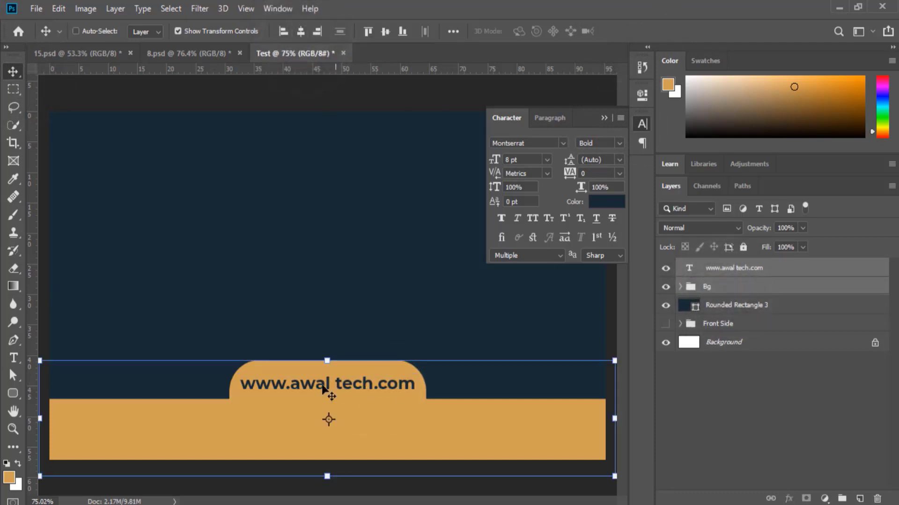
pyautogui.click(695, 393)
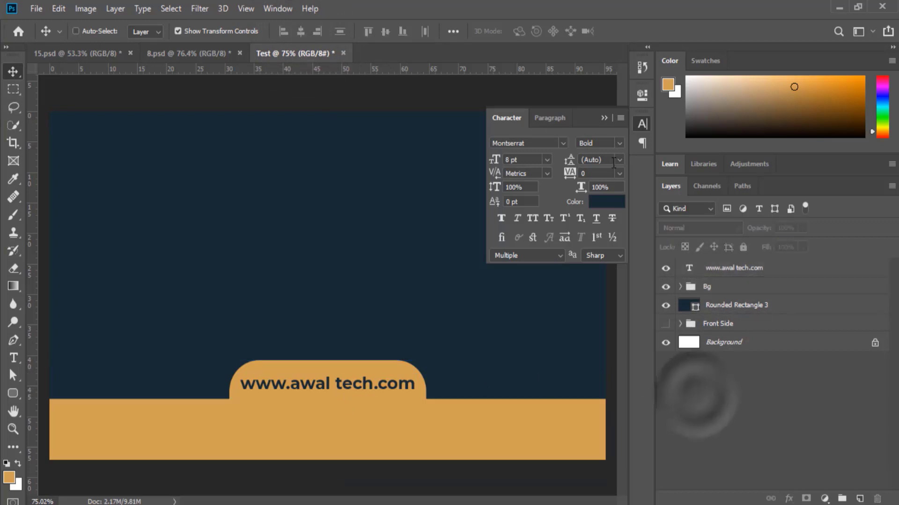
pyautogui.click(604, 116)
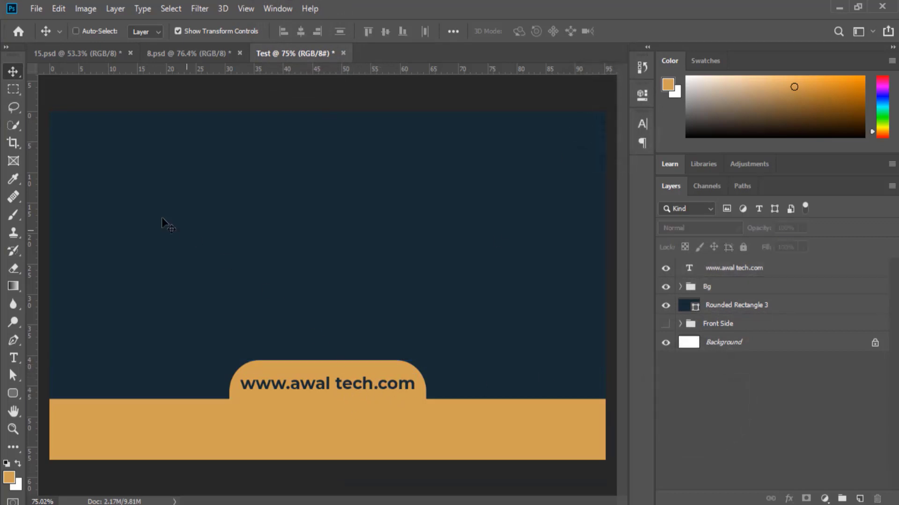
# - Add a new white 'AWAL TECH' text line above the orange tab
pyautogui.click(14, 359)
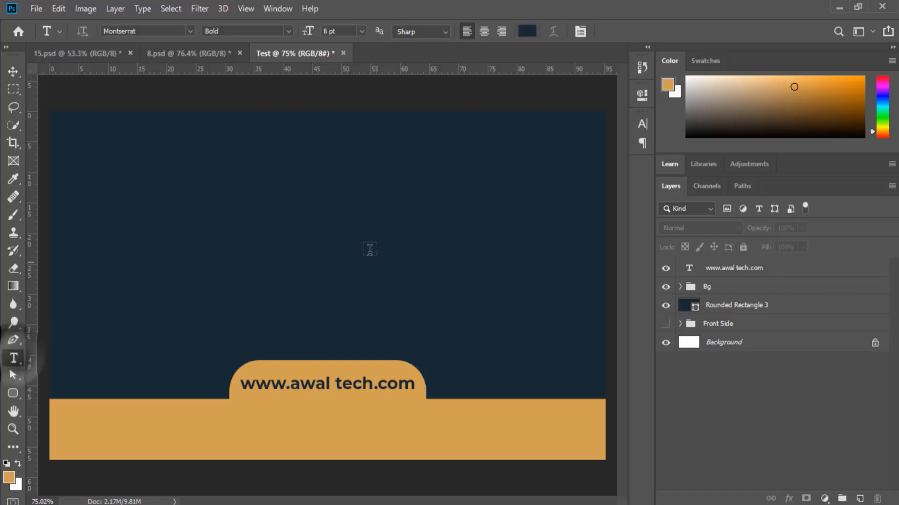
pyautogui.click(300, 244)
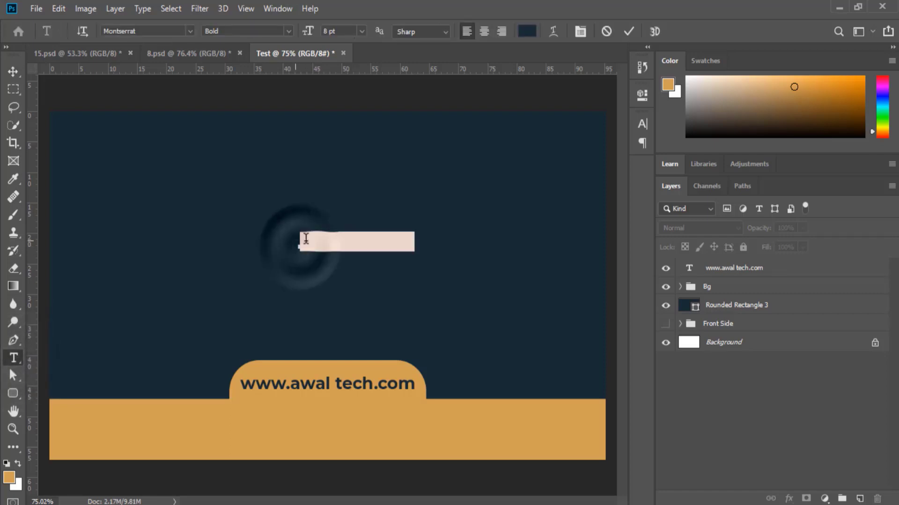
pyautogui.write('Aw')
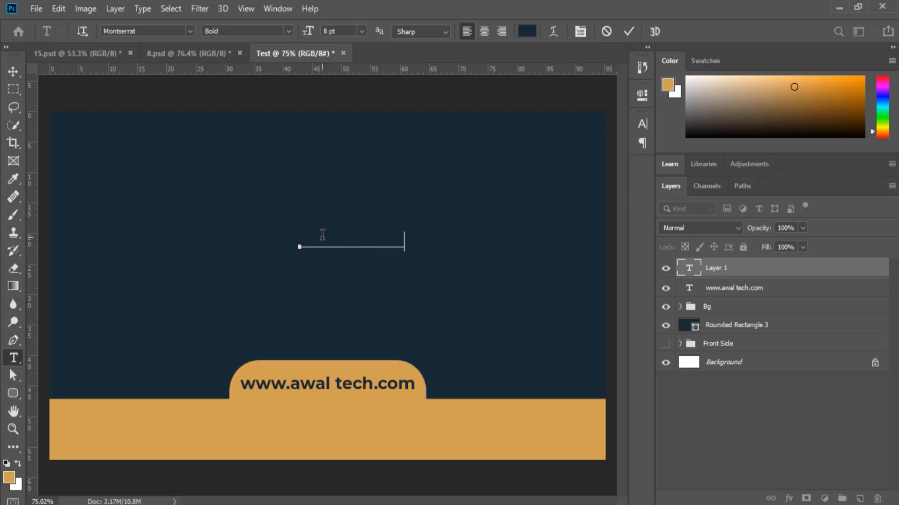
pyautogui.hotkey('ctrl', 'a')
pyautogui.click(527, 32)
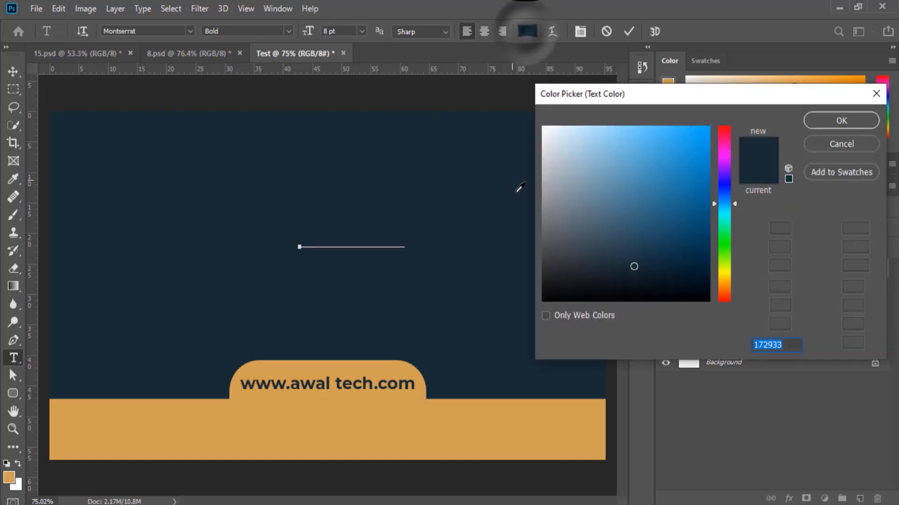
pyautogui.click(545, 128)
pyautogui.click(841, 120)
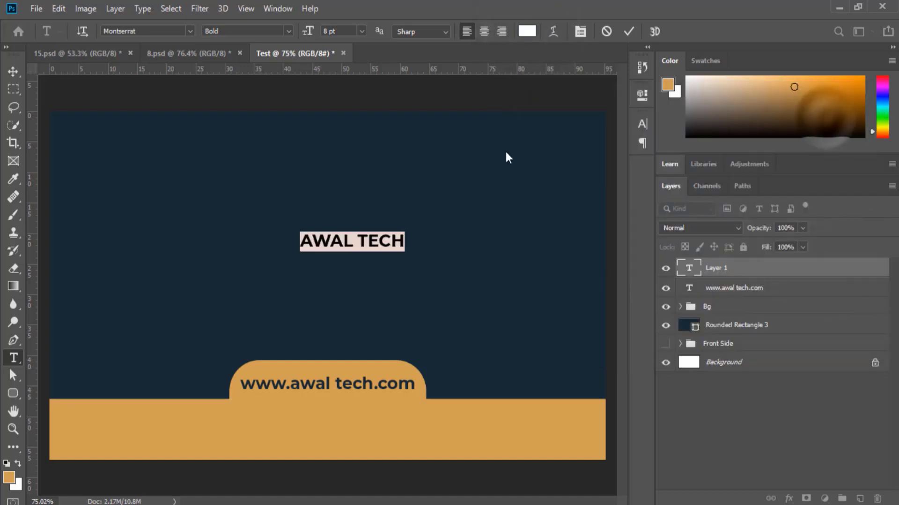
# - Set the AWAL TECH title to Lato Black at 15 pt
pyautogui.click(643, 124)
pyautogui.click(618, 143)
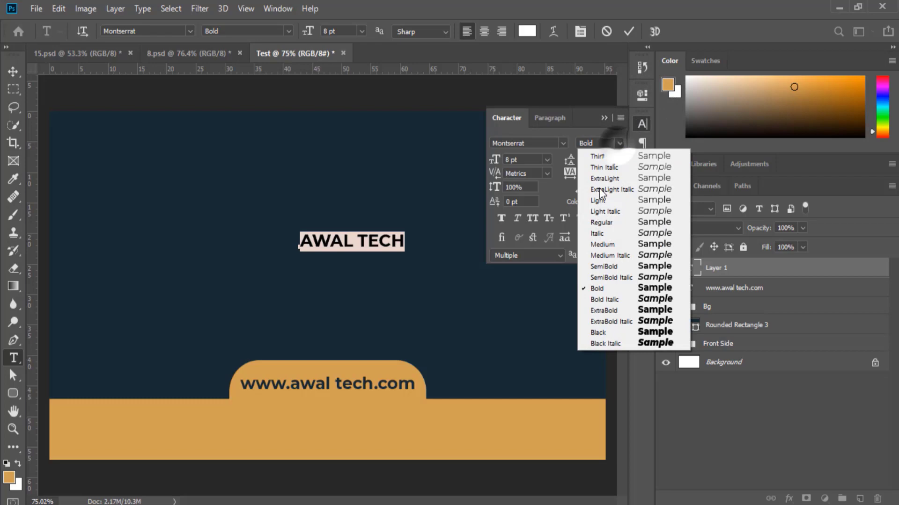
pyautogui.click(624, 311)
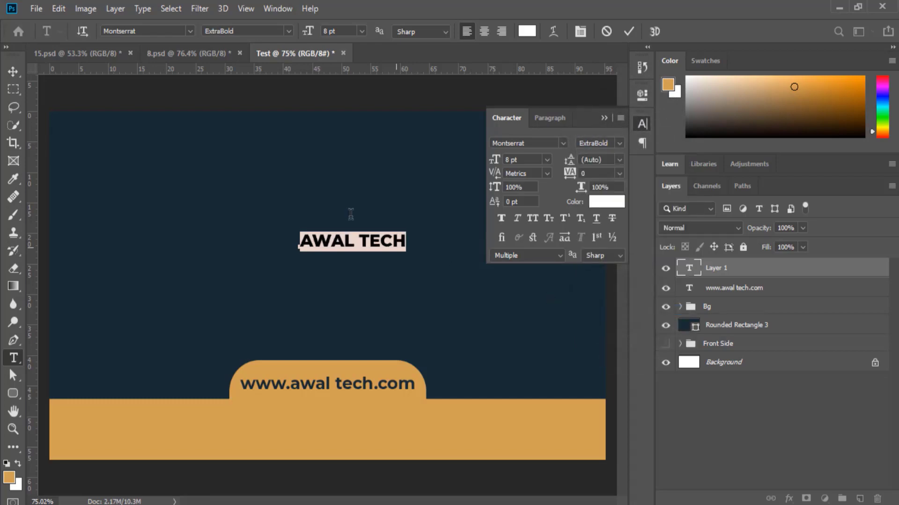
pyautogui.click(537, 142)
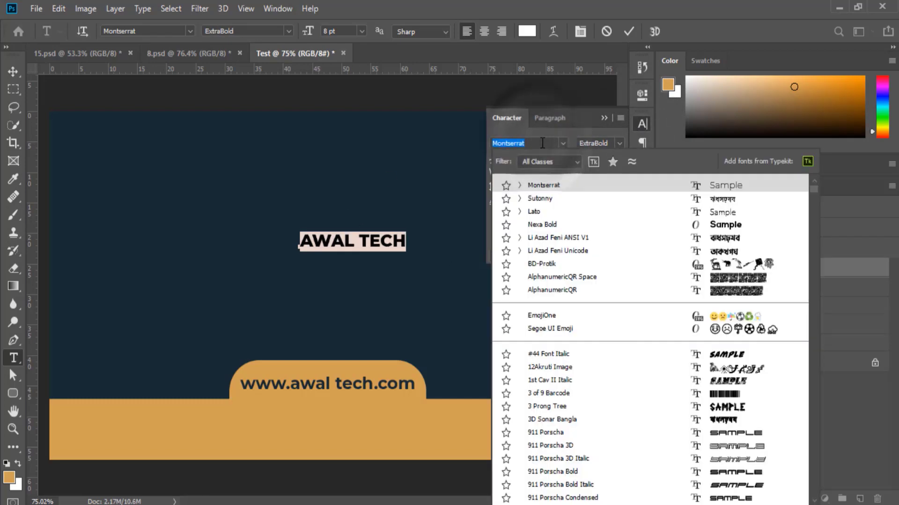
pyautogui.write('lato')
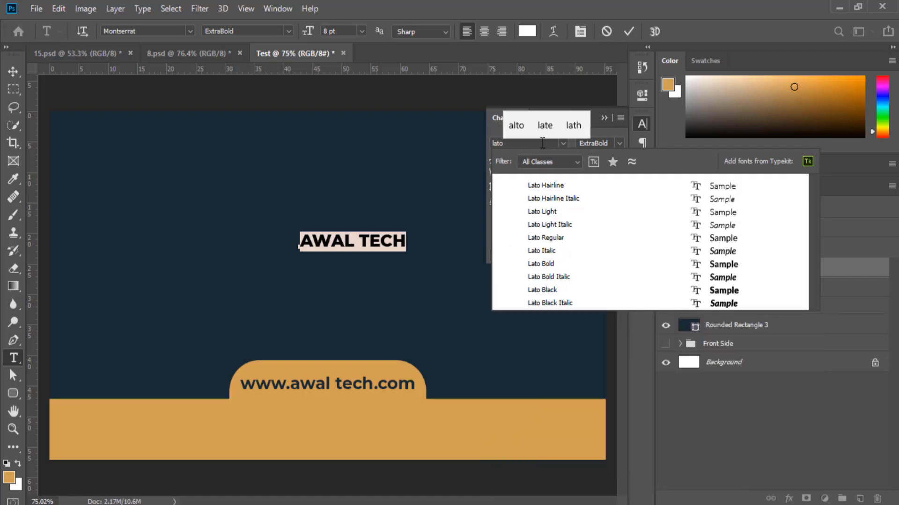
pyautogui.click(546, 290)
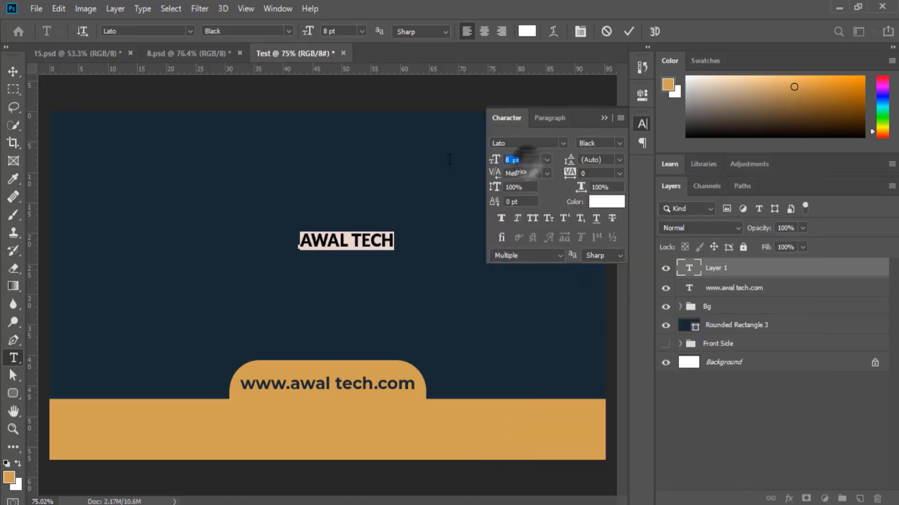
pyautogui.doubleClick(528, 160)
pyautogui.write('15')
pyautogui.press('Return')
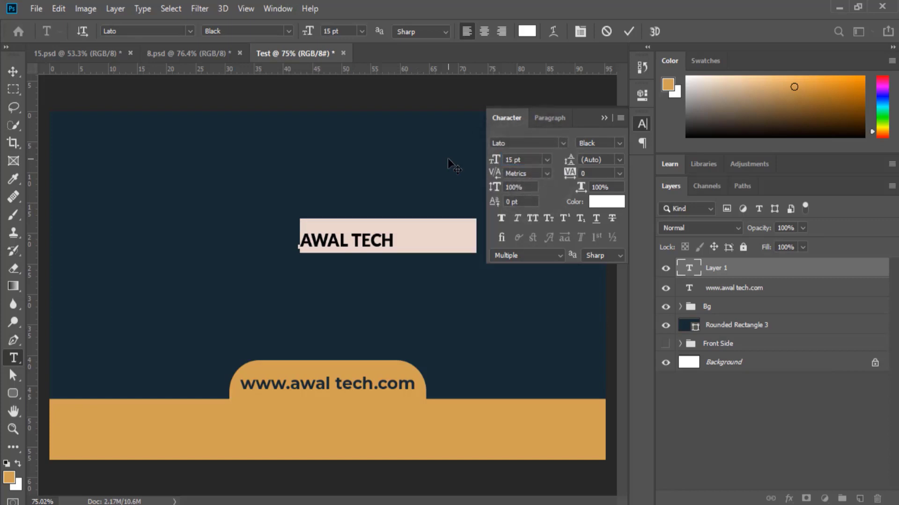
pyautogui.click(603, 118)
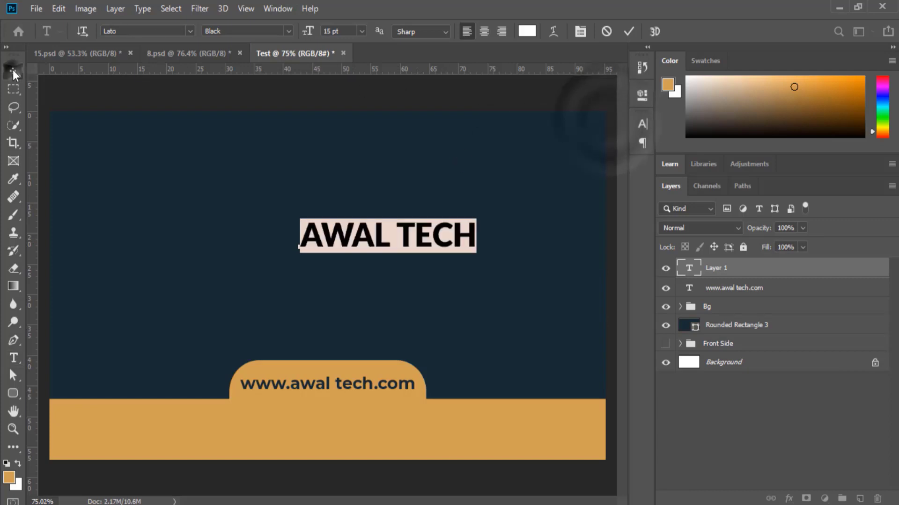
# - Move the AWAL TECH title and centre it horizontally on the canvas
pyautogui.click(13, 71)
pyautogui.moveTo(445, 238)
pyautogui.mouseDown()
pyautogui.moveTo(397, 249)
pyautogui.moveTo(394, 276)
pyautogui.mouseUp()
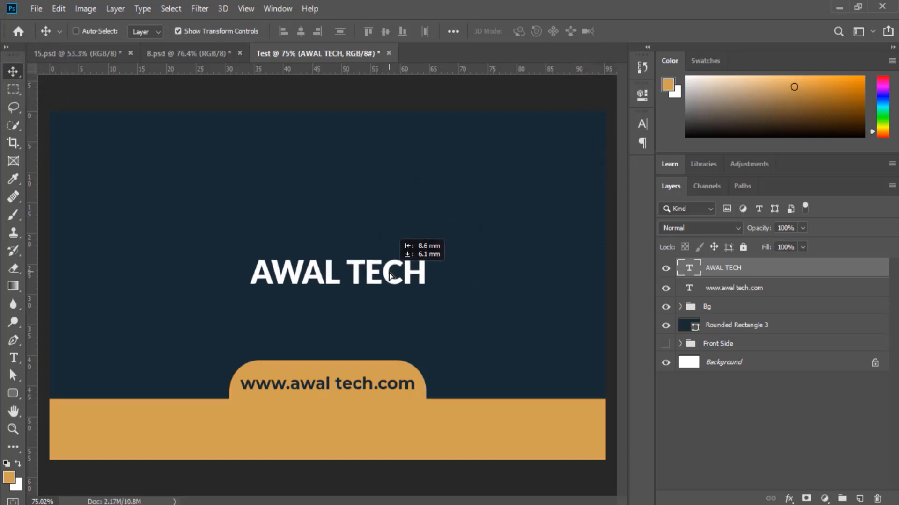
pyautogui.hotkey('ctrl', 'a')
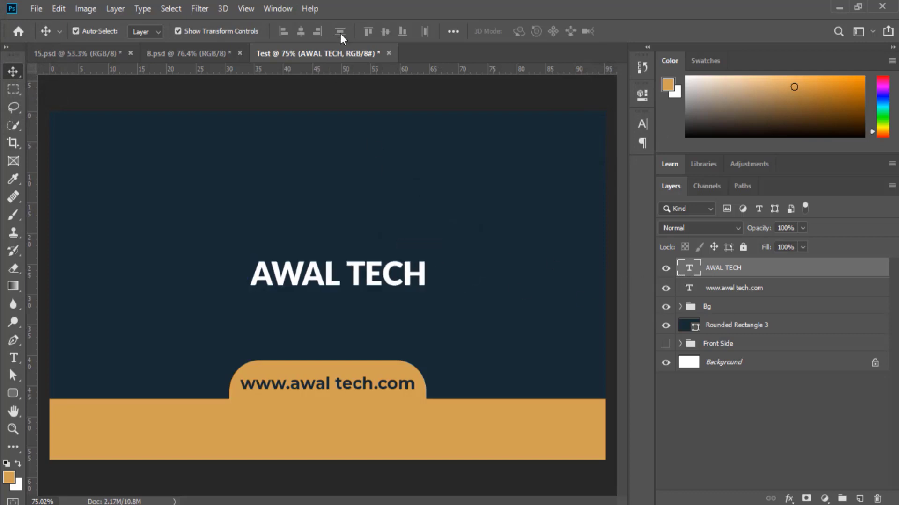
pyautogui.click(302, 32)
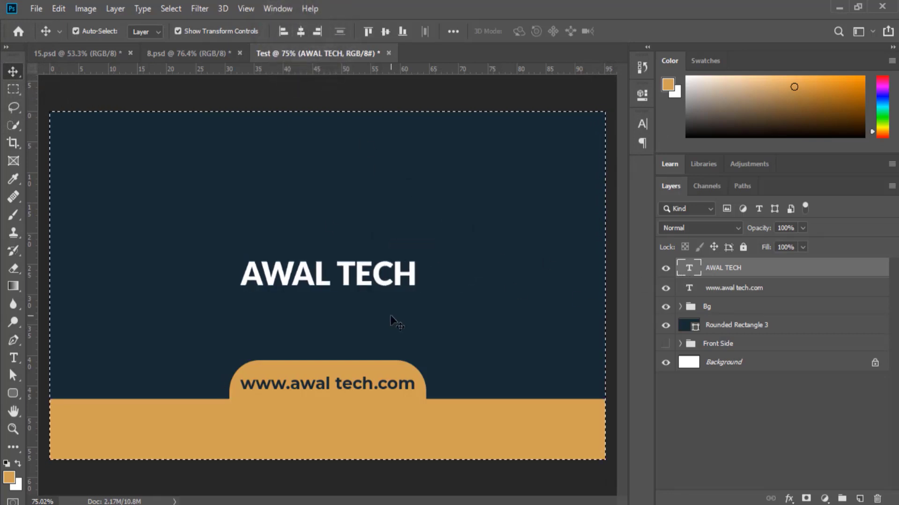
pyautogui.hotkey('ctrl', 'd')
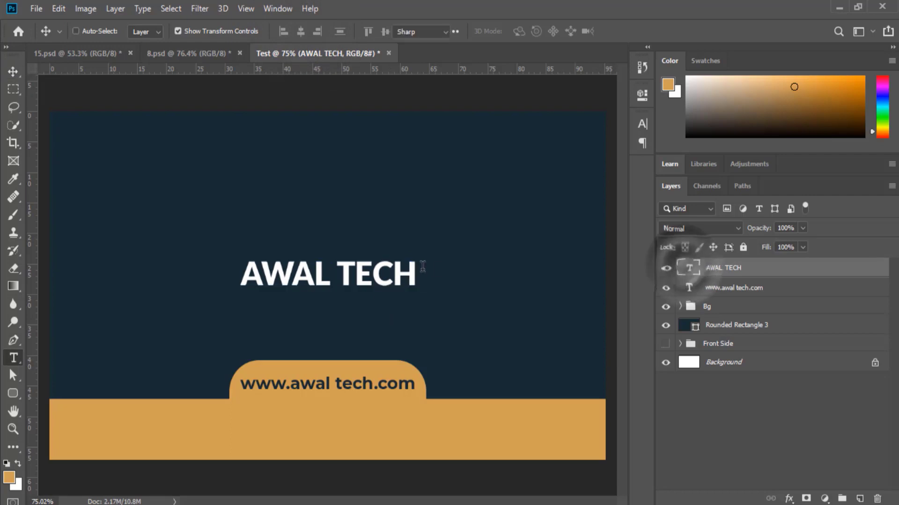
# - Make the word TECH Lato Regular in the card band's orange, leaving AWAL unchanged
pyautogui.doubleClick(684, 269)
pyautogui.moveTo(336, 276); pyautogui.dragTo(570, 180)
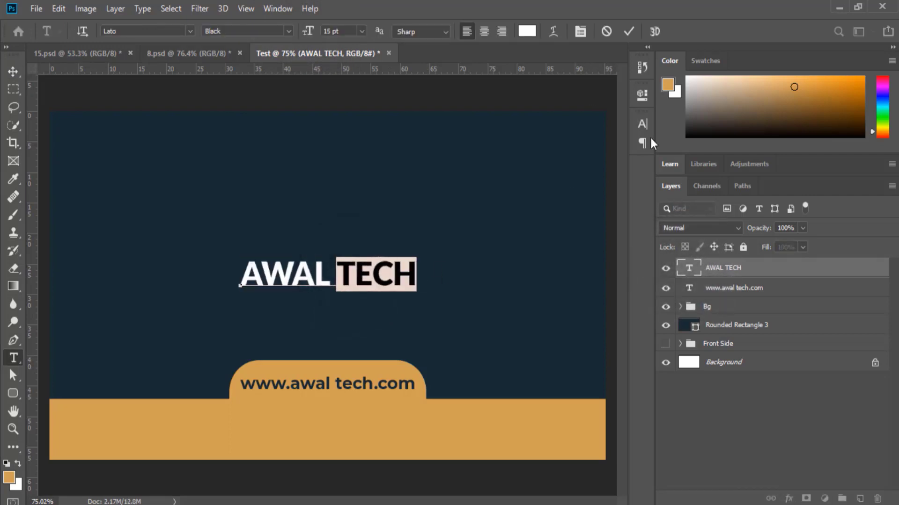
pyautogui.click(637, 123)
pyautogui.click(616, 142)
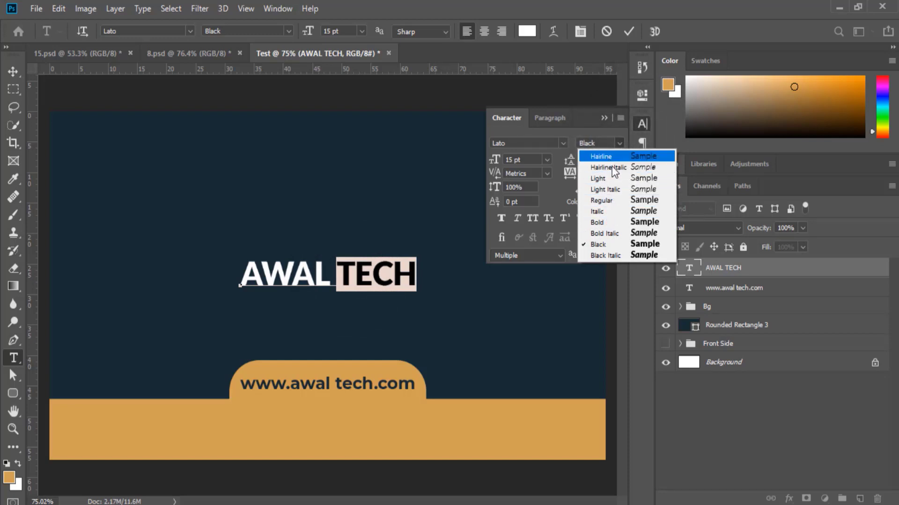
pyautogui.click(599, 178)
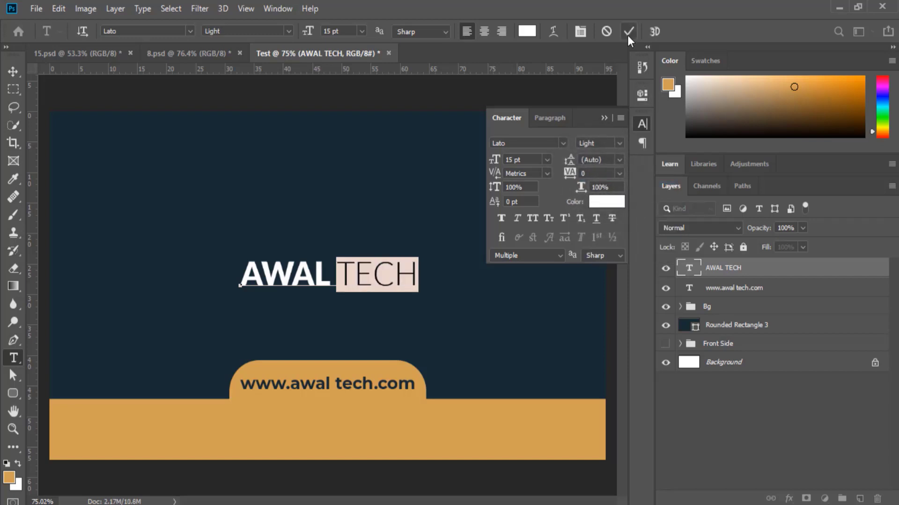
pyautogui.click(610, 200)
pyautogui.click(468, 412)
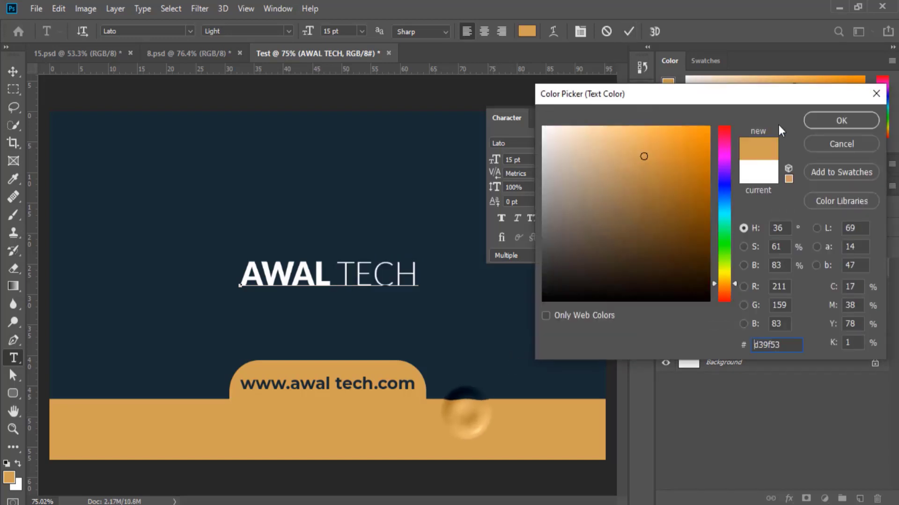
pyautogui.click(811, 120)
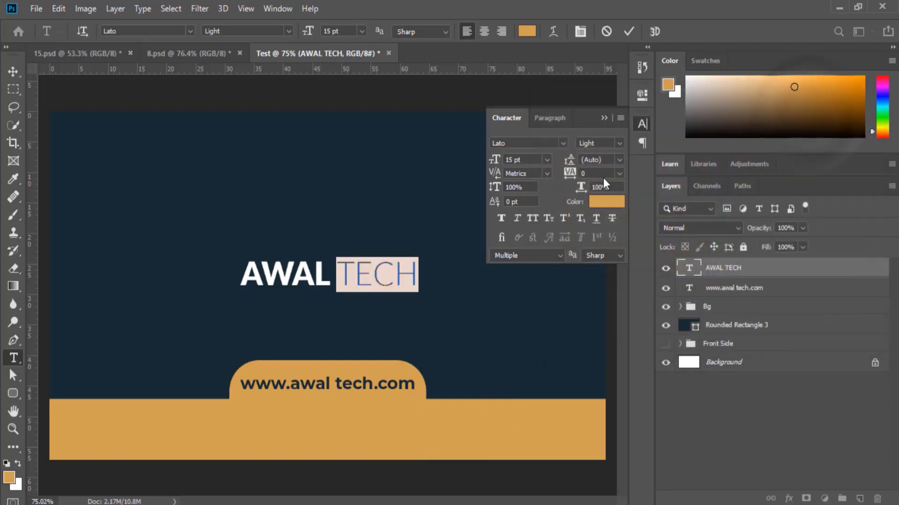
pyautogui.click(617, 143)
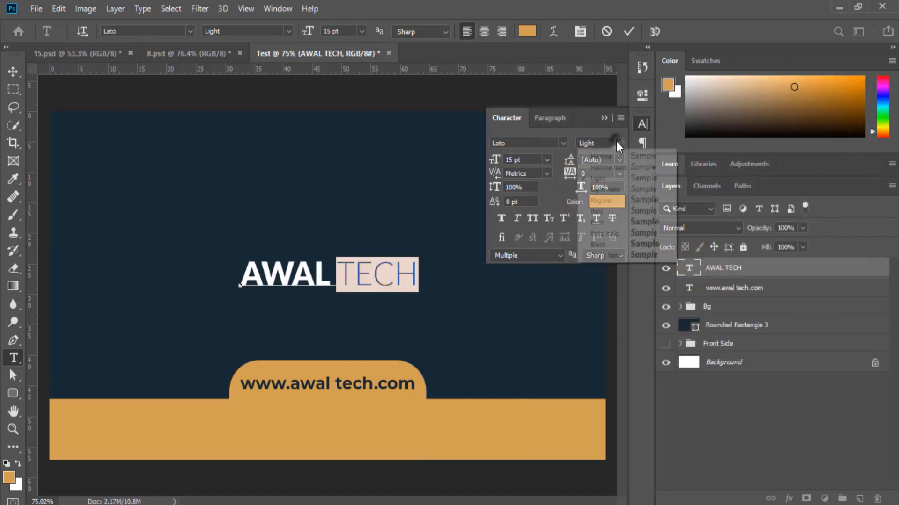
pyautogui.click(614, 201)
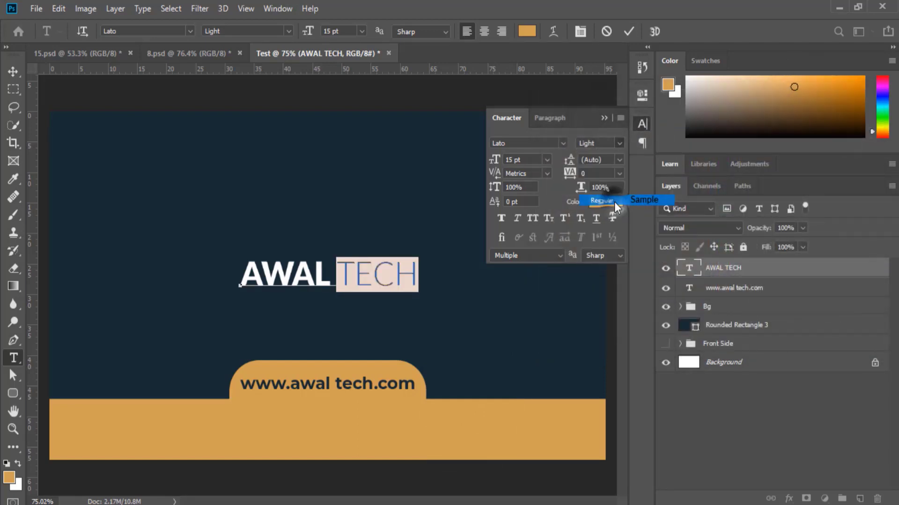
pyautogui.click(629, 31)
# - Add a 'Tagline' text line and place it just below AWAL TECH
pyautogui.press('v')
pyautogui.click(691, 398)
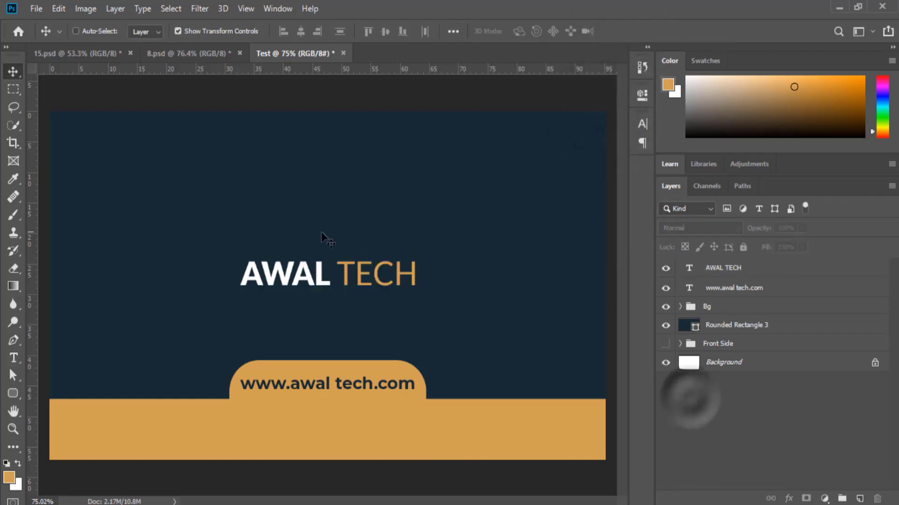
pyautogui.click(14, 358)
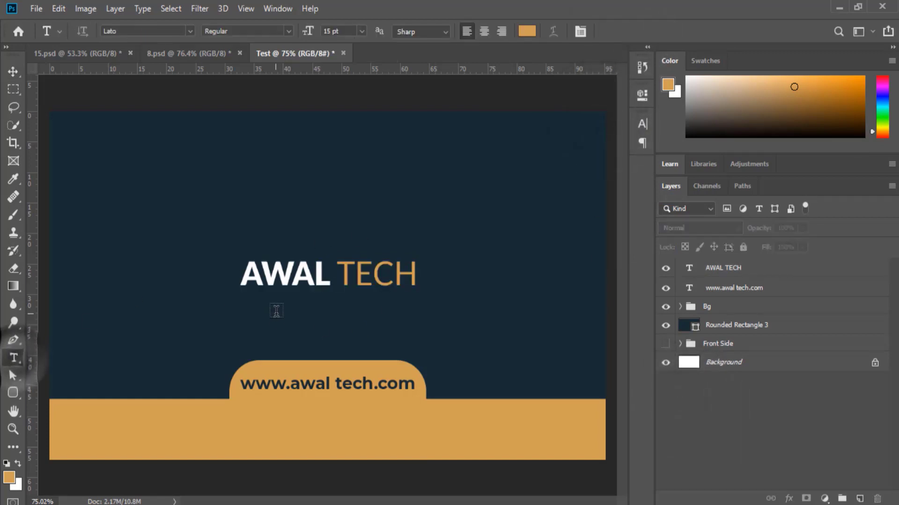
pyautogui.click(265, 311)
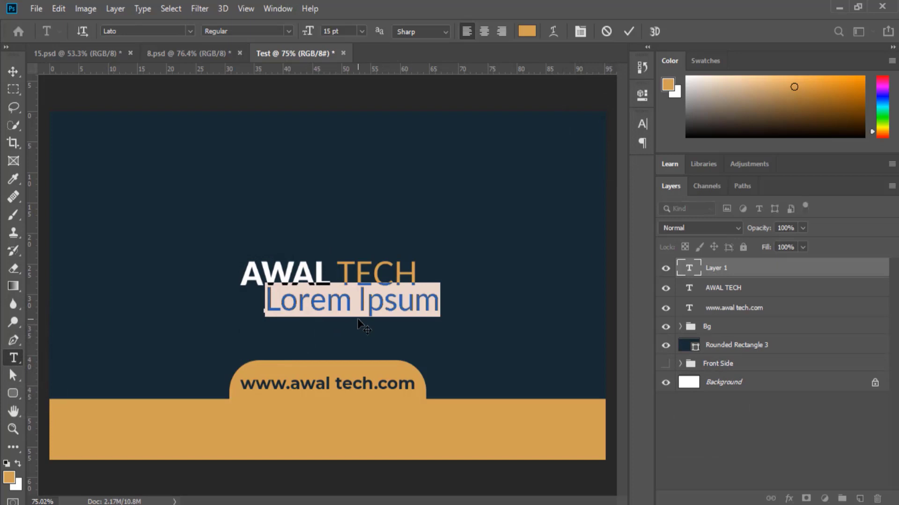
pyautogui.write('Te')
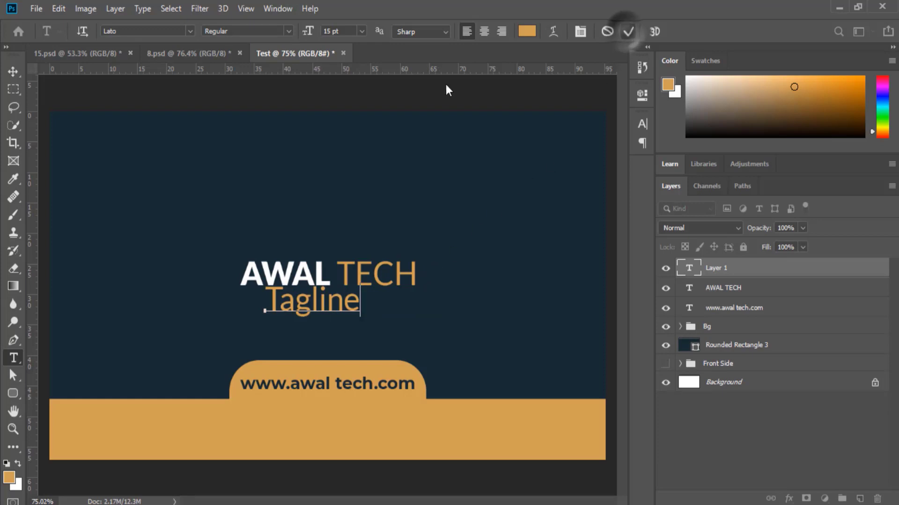
pyautogui.click(628, 31)
pyautogui.click(13, 72)
pyautogui.moveTo(333, 302); pyautogui.dragTo(355, 315)
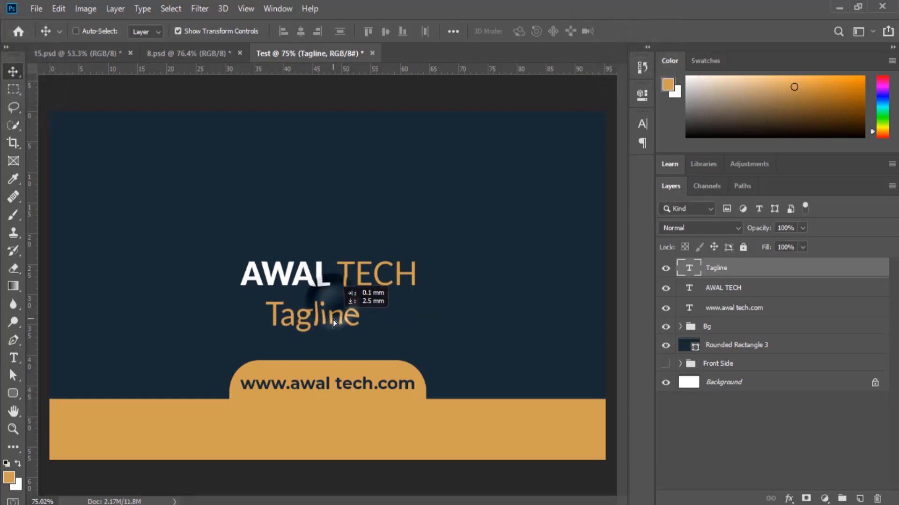
# - Give the tagline a 9 pt size and widen its tracking to about 660
pyautogui.click(641, 123)
pyautogui.click(522, 160)
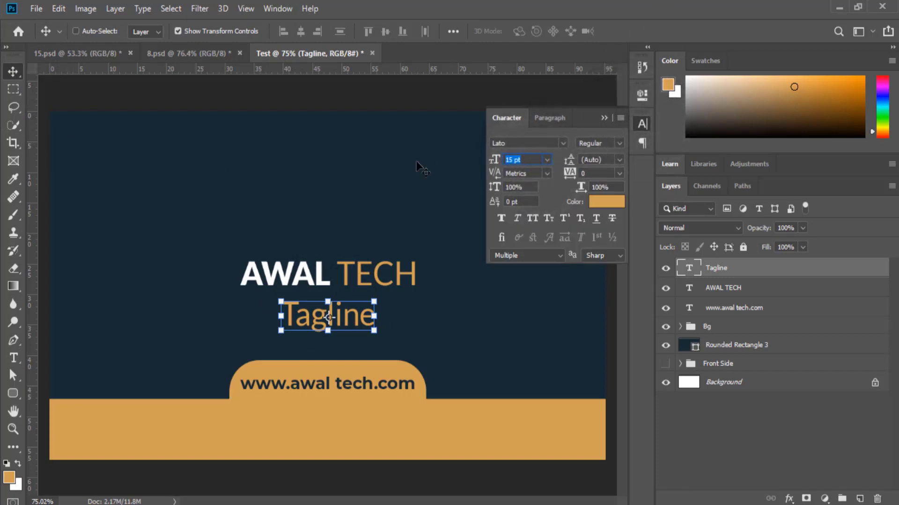
pyautogui.write('9')
pyautogui.press('Return')
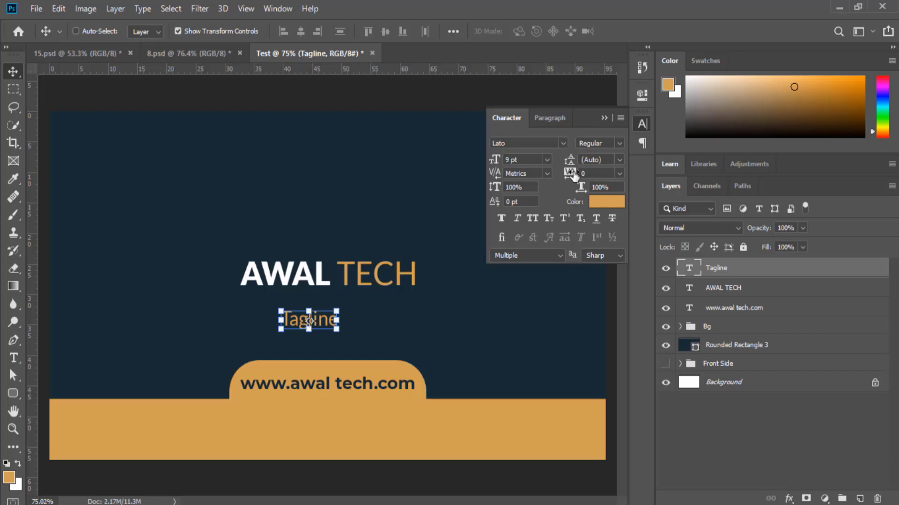
pyautogui.moveTo(573, 175); pyautogui.dragTo(604, 172)
pyautogui.click(600, 122)
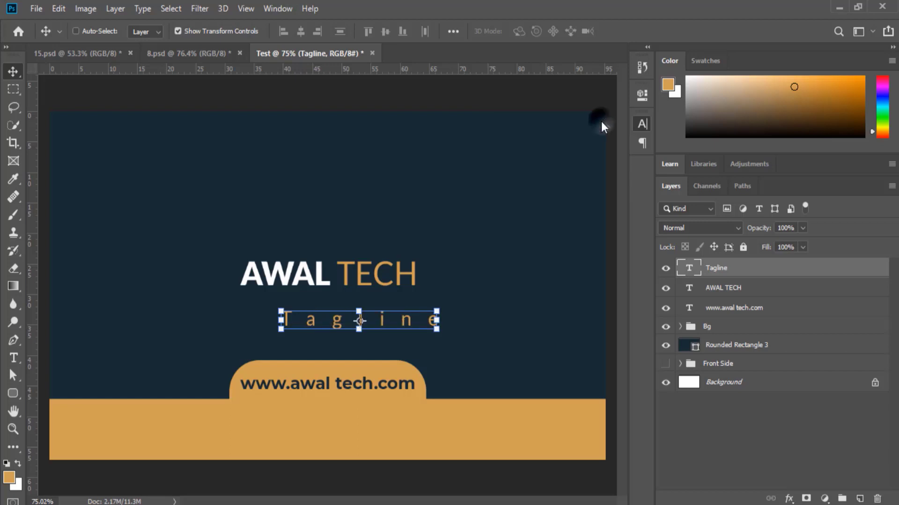
pyautogui.keyDown('shift'); pyautogui.click(709, 287); pyautogui.keyUp('shift')
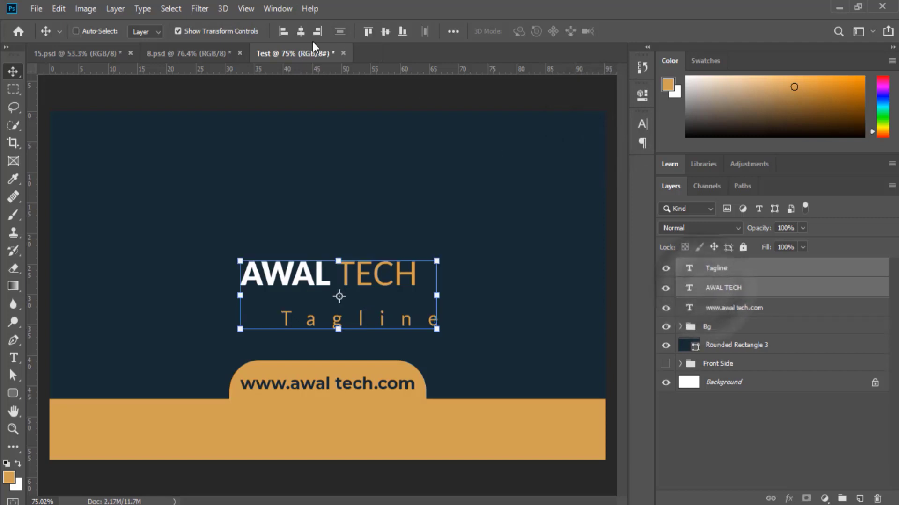
# - Centre the title and tagline on the card and nudge the tagline up closer
pyautogui.click(303, 32)
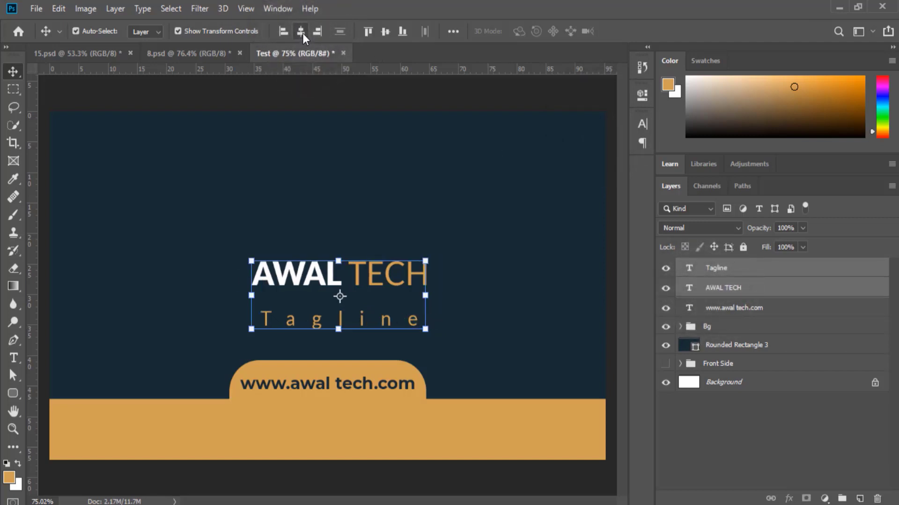
pyautogui.hotkey('ctrl', 'a')
pyautogui.click(302, 29)
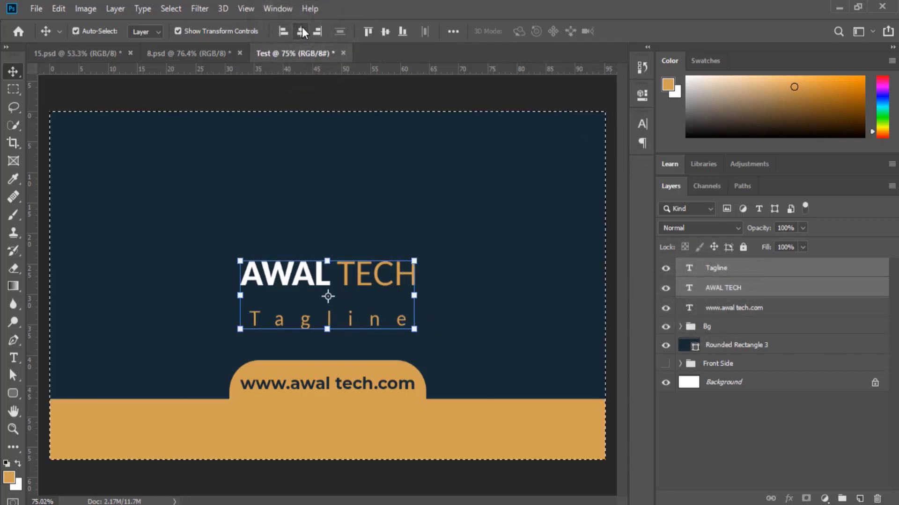
pyautogui.hotkey('ctrl', 'd')
pyautogui.click(721, 290)
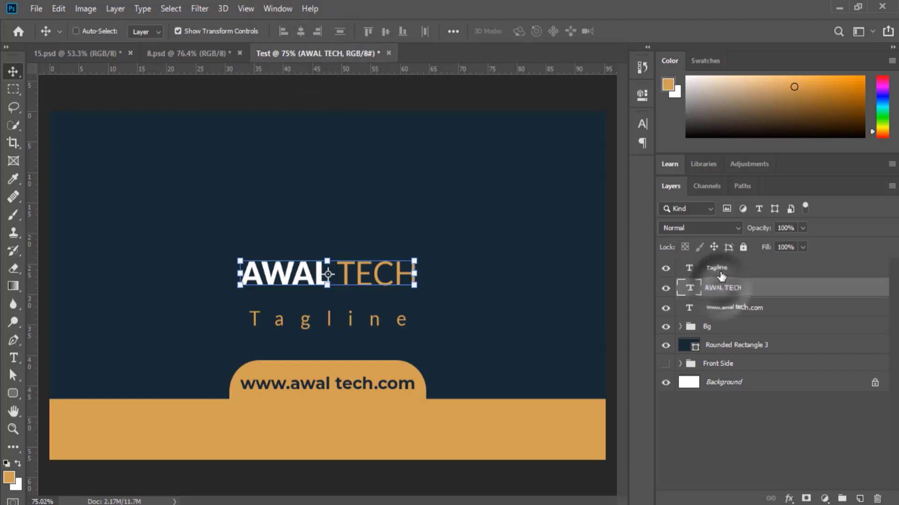
pyautogui.click(720, 269)
pyautogui.press('Up')
pyautogui.press('Up')
pyautogui.press('Up')
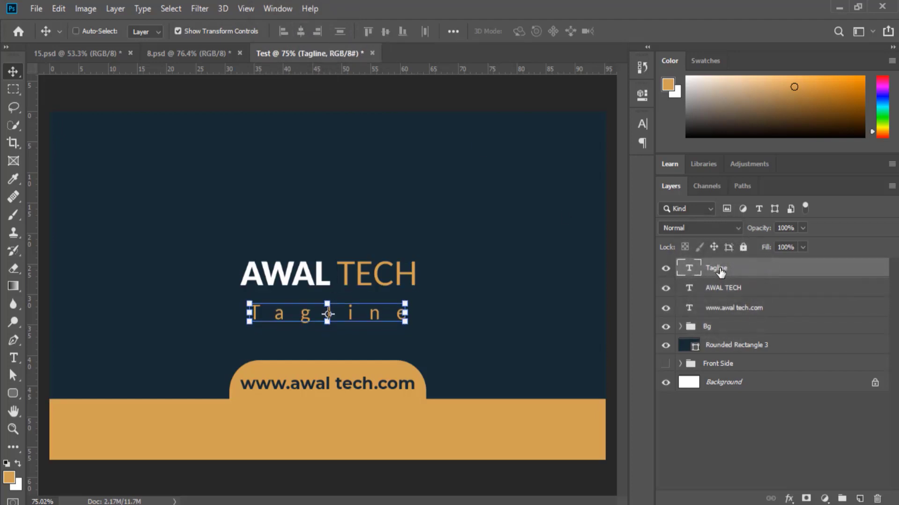
pyautogui.press('Up')
pyautogui.press('Up')
pyautogui.press('Up')
pyautogui.press('Up')
pyautogui.press('Up')
pyautogui.press('Up')
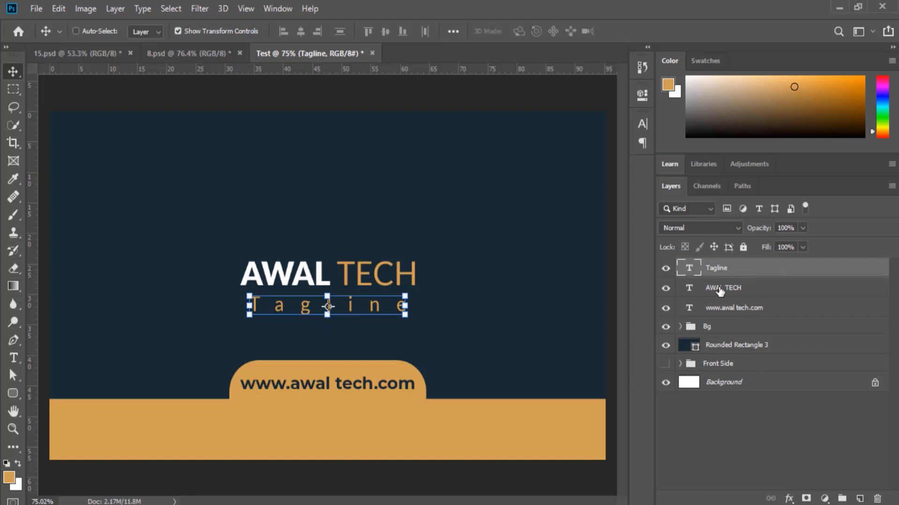
# - Group AWAL TECH and Tagline and name the group 'Company Name'
pyautogui.keyDown('ctrl'); pyautogui.click(723, 289); pyautogui.keyUp('ctrl')
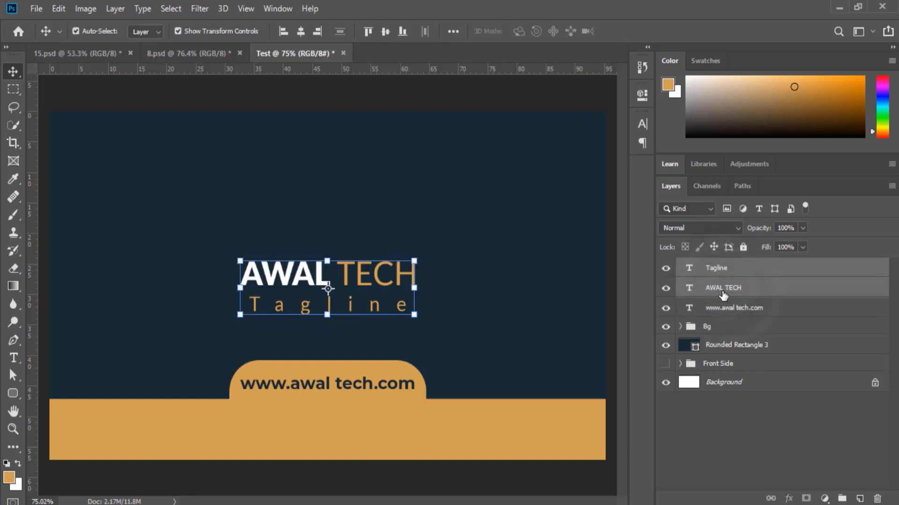
pyautogui.hotkey('ctrl', 'g')
pyautogui.doubleClick(716, 267)
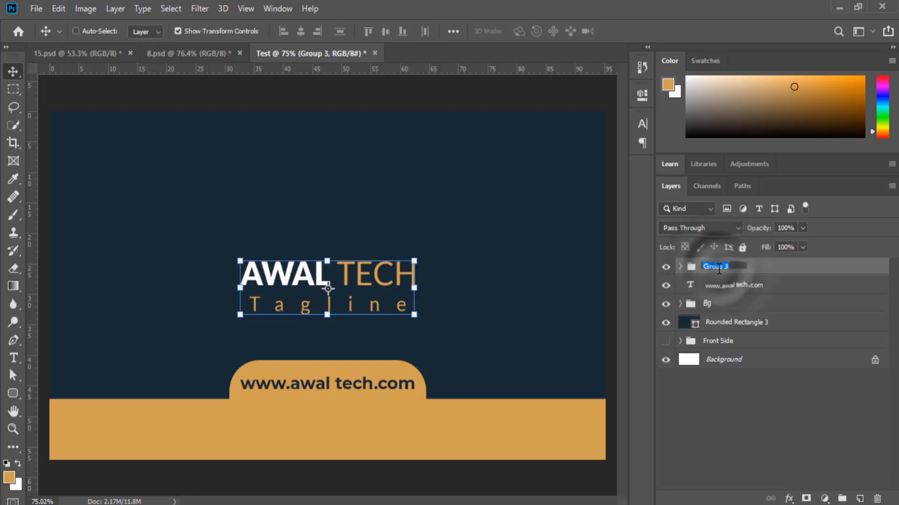
pyautogui.write('Comp')
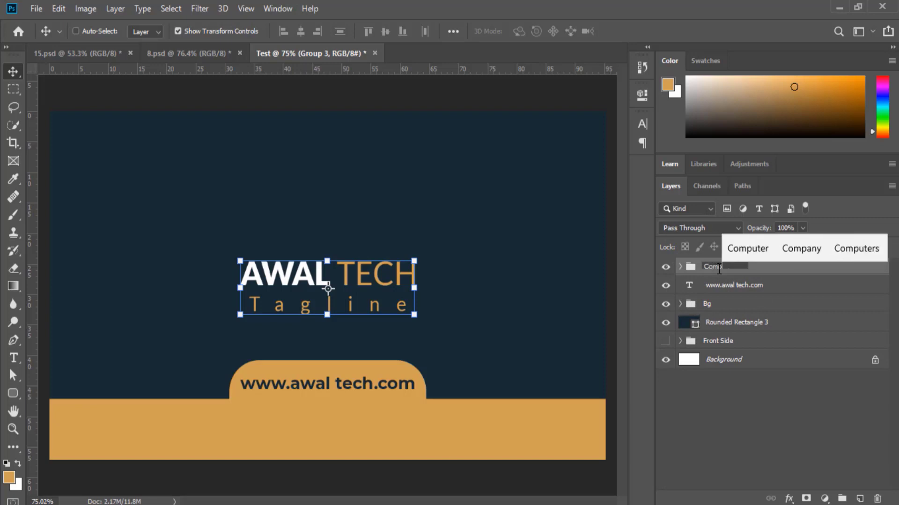
pyautogui.write('any Name')
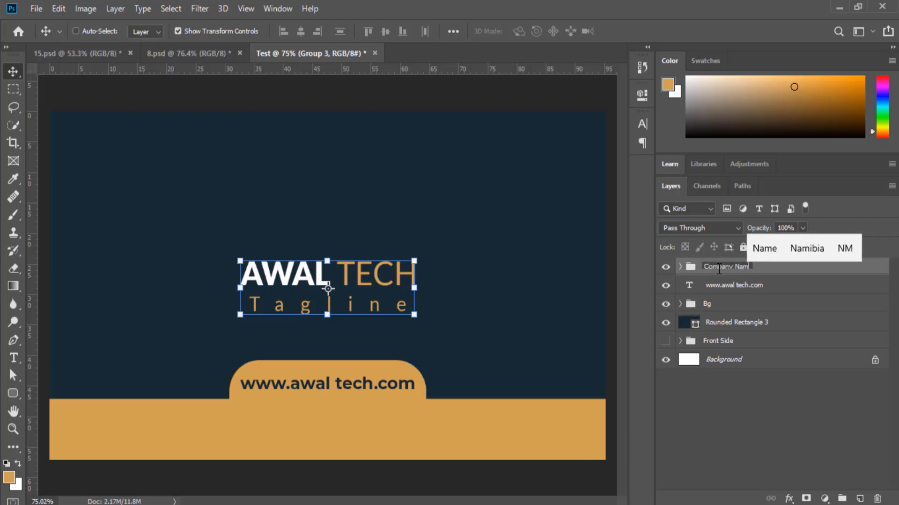
pyautogui.press('Return')
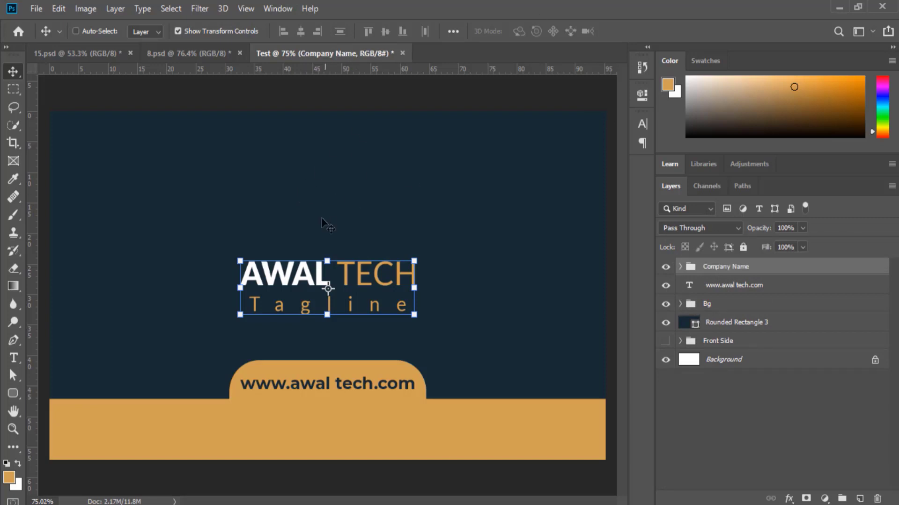
# - Draw an Arabic calligraphy custom shape above the AWAL TECH title
pyautogui.click(17, 394)
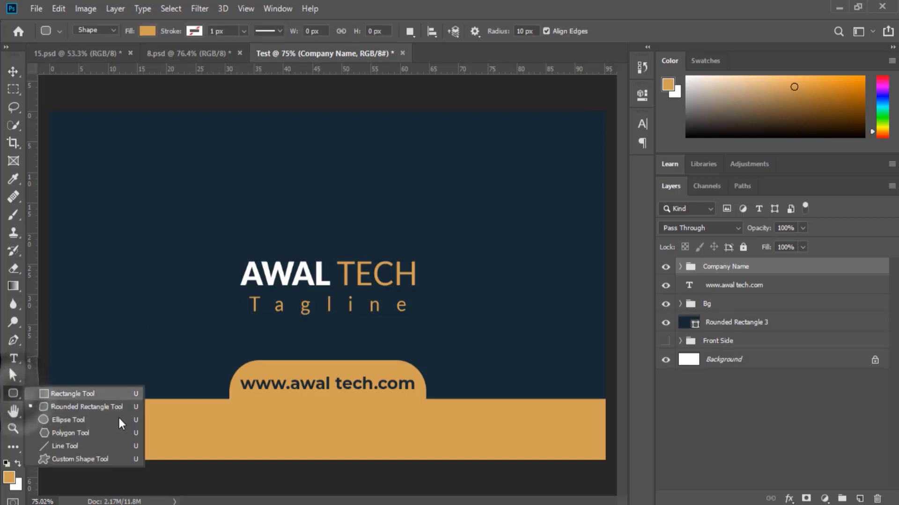
pyautogui.click(86, 457)
pyautogui.click(520, 31)
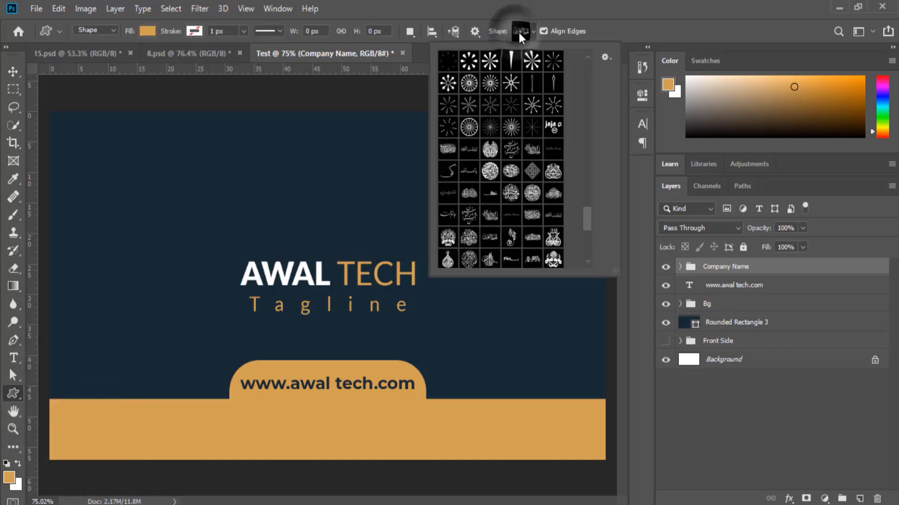
pyautogui.press('Escape')
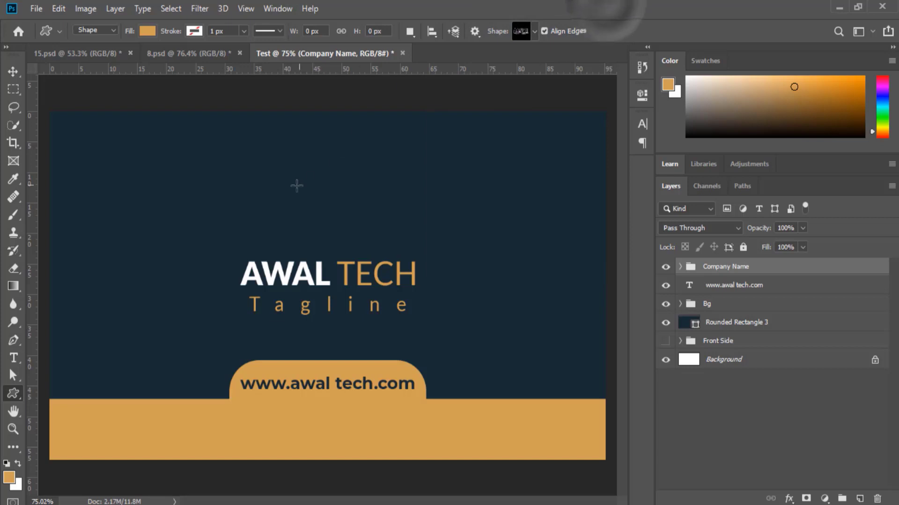
pyautogui.moveTo(253, 177); pyautogui.dragTo(451, 232)
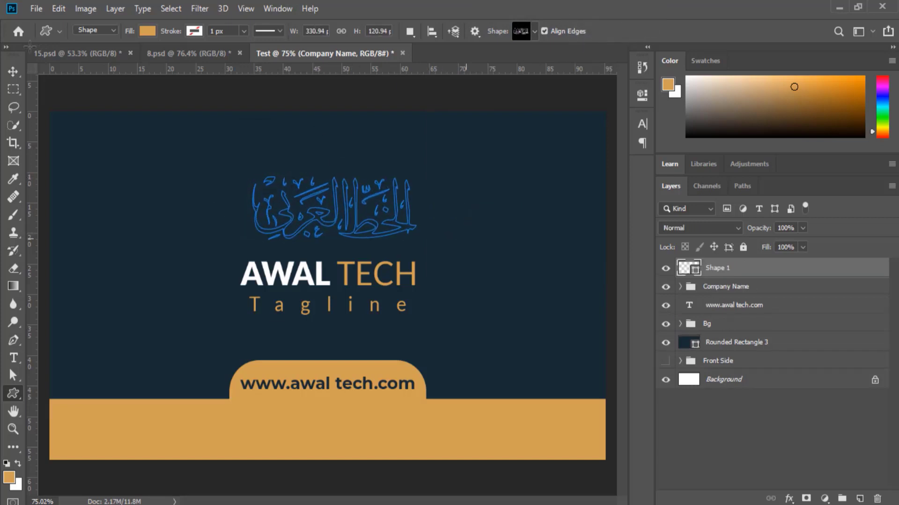
pyautogui.click(13, 73)
pyautogui.moveTo(378, 213); pyautogui.dragTo(378, 203)
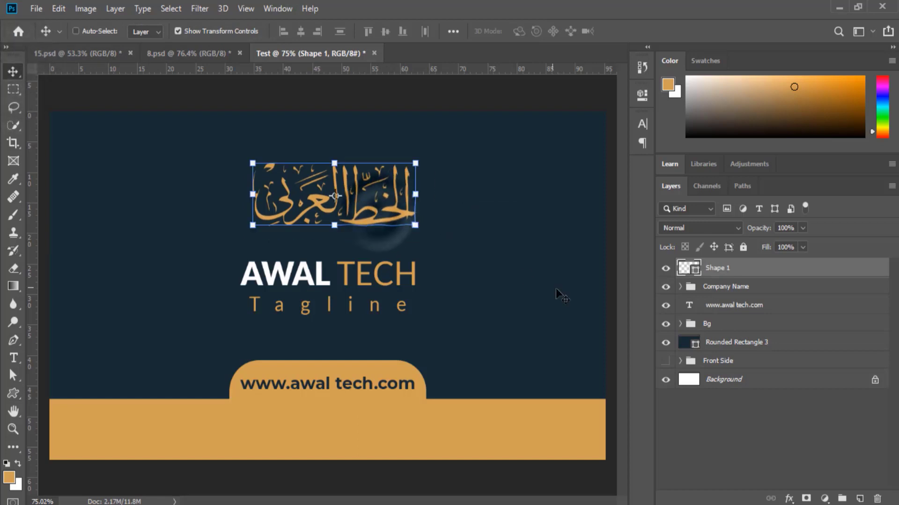
# - Fill the calligraphy shape with white #ffffff
pyautogui.doubleClick(695, 270)
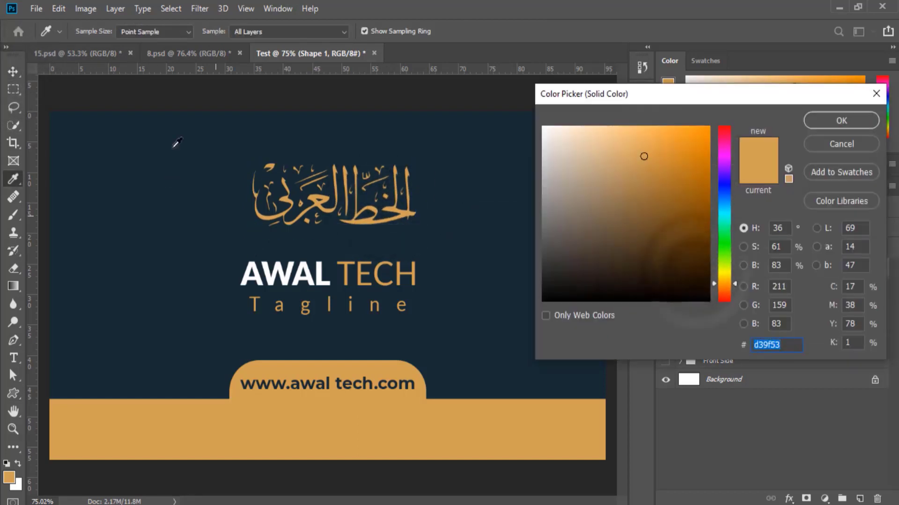
pyautogui.moveTo(552, 150); pyautogui.dragTo(539, 123)
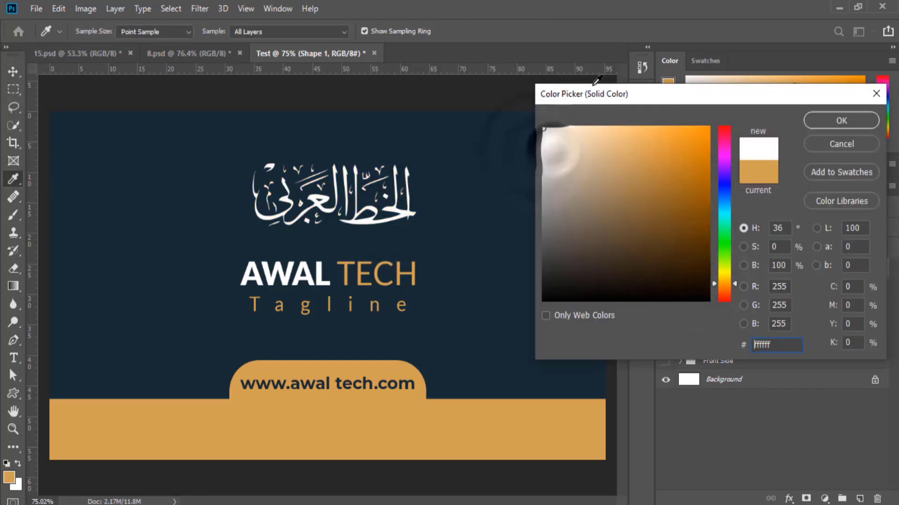
pyautogui.click(815, 121)
pyautogui.click(748, 423)
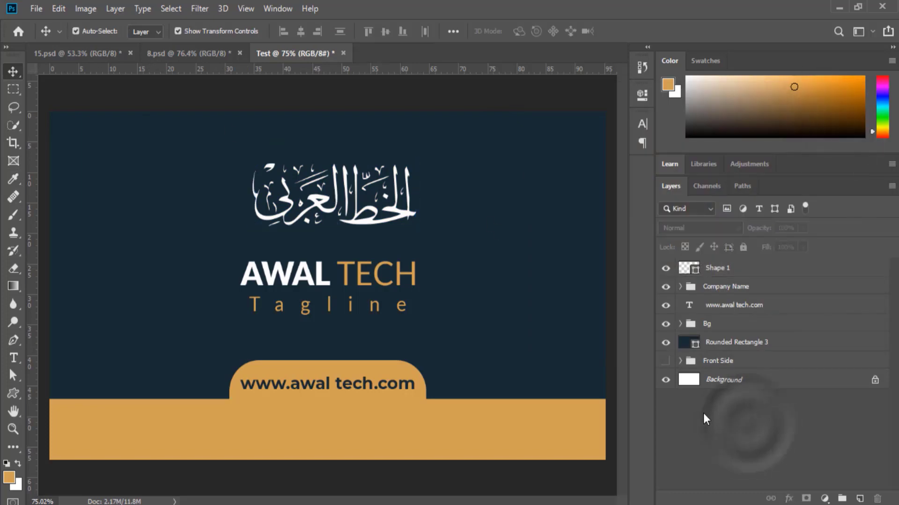
pyautogui.hotkey('ctrl', ';')
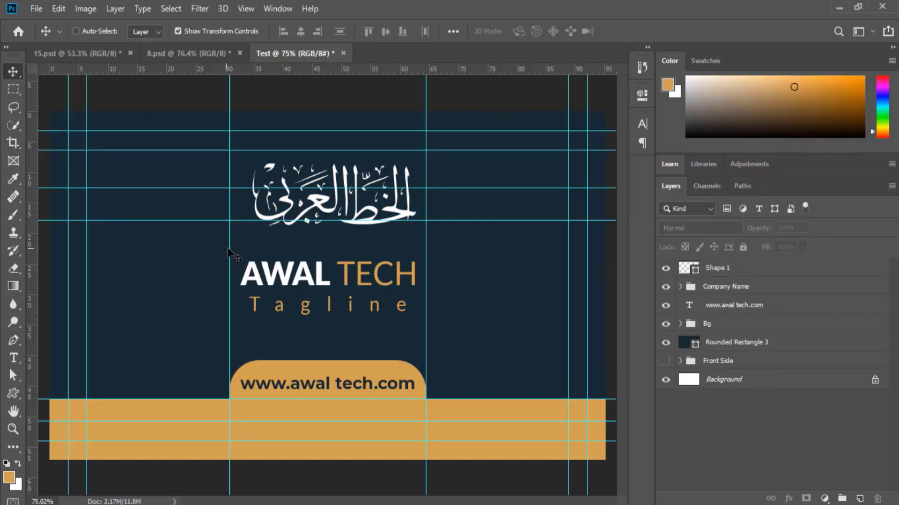
# - Remove four layout guides and nudge the Company Name group down beneath the calligraphy
pyautogui.moveTo(229, 249); pyautogui.dragTo(16, 220)
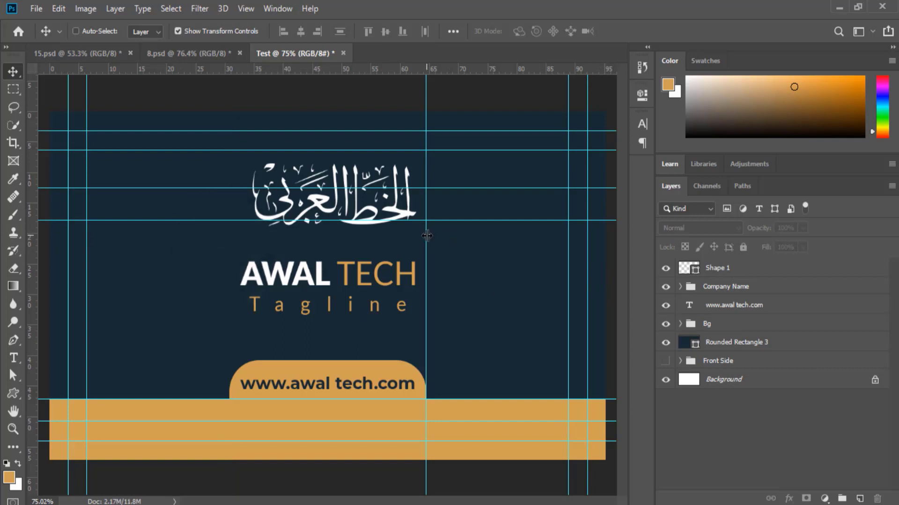
pyautogui.moveTo(426, 237); pyautogui.dragTo(16, 220)
pyautogui.moveTo(162, 219)
pyautogui.mouseDown()
pyautogui.moveTo(200, 183)
pyautogui.moveTo(314, 6)
pyautogui.mouseUp()
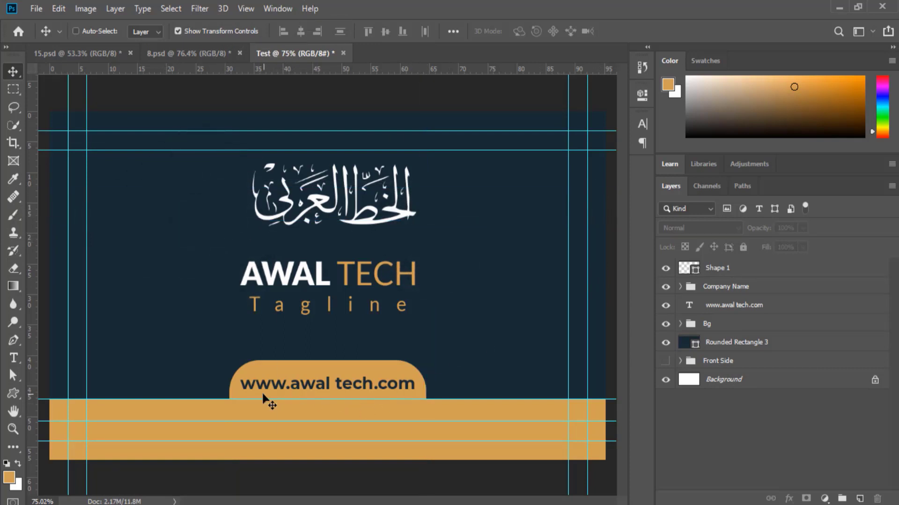
pyautogui.moveTo(263, 399); pyautogui.dragTo(463, 19)
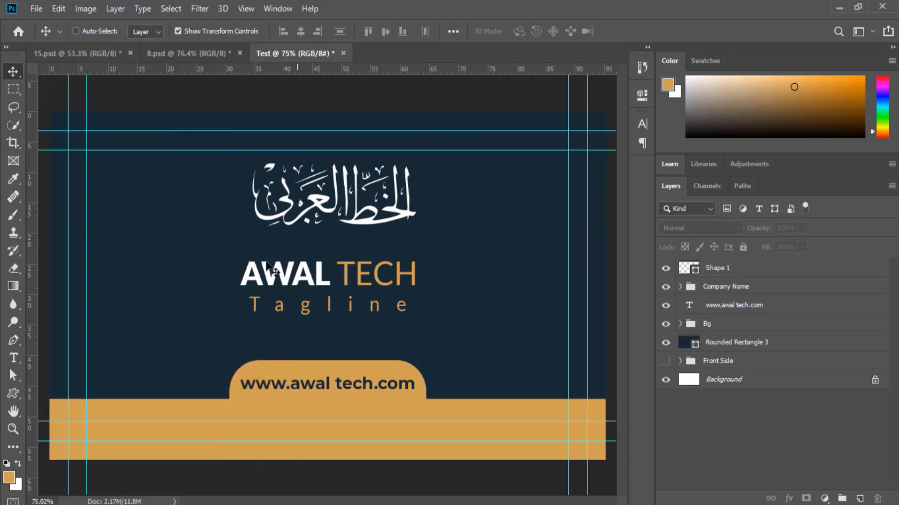
pyautogui.click(724, 291)
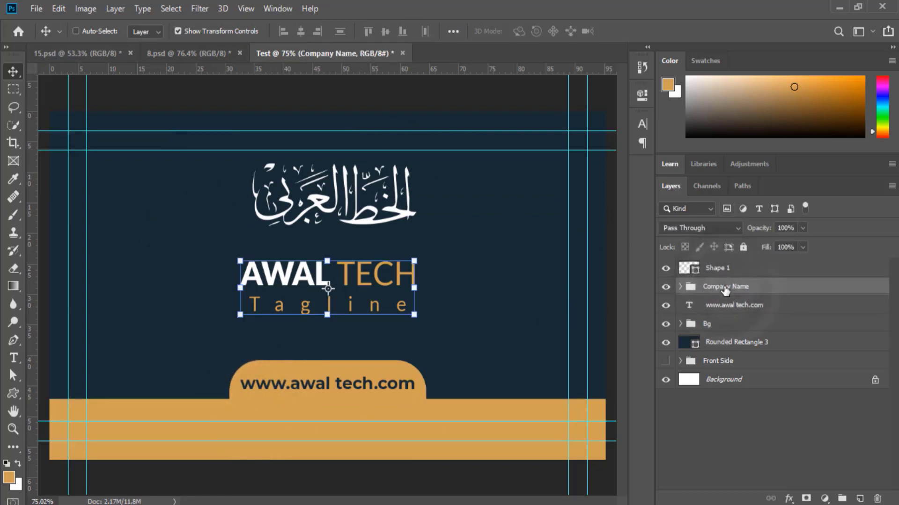
pyautogui.hotkey('shift', 'Down')
pyautogui.hotkey('shift', 'Down')
pyautogui.hotkey('shift', 'Down')
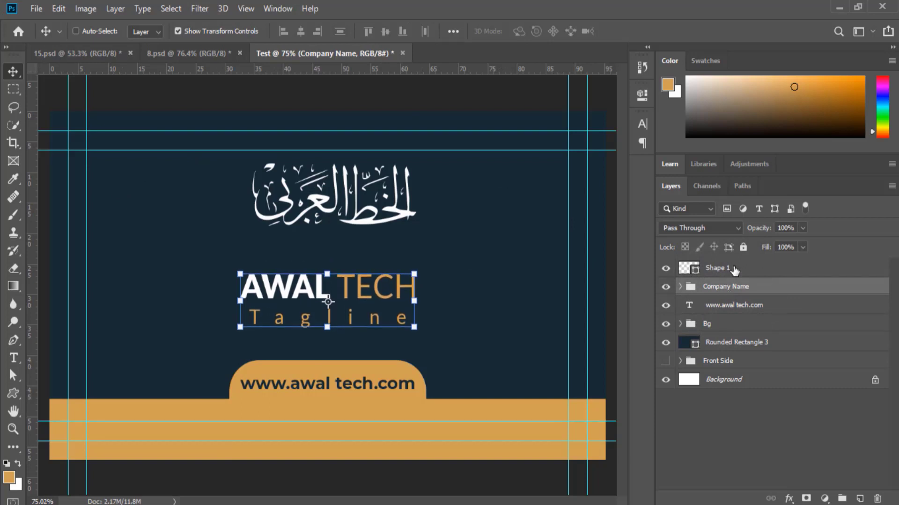
# - Compare against 8.psd, hide the Test document's guides, and bring up the 15.psd mockup
pyautogui.click(731, 268)
pyautogui.click(760, 434)
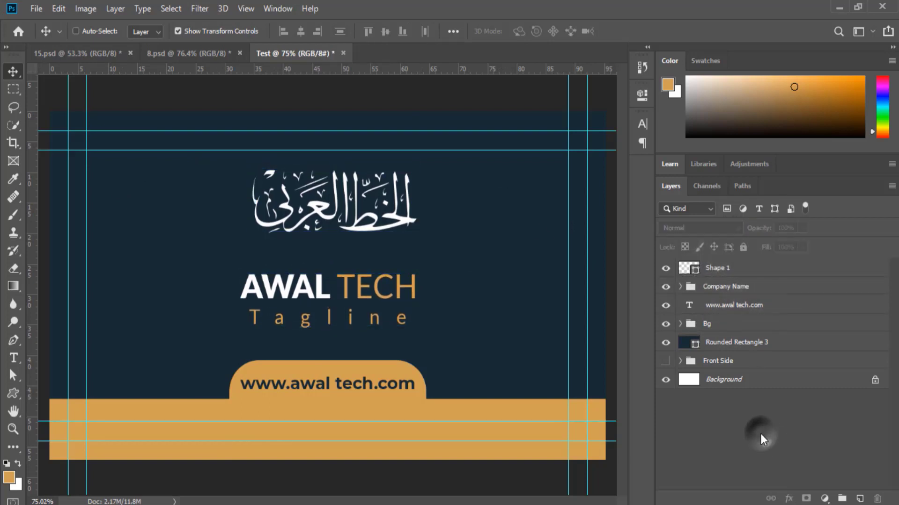
pyautogui.click(204, 54)
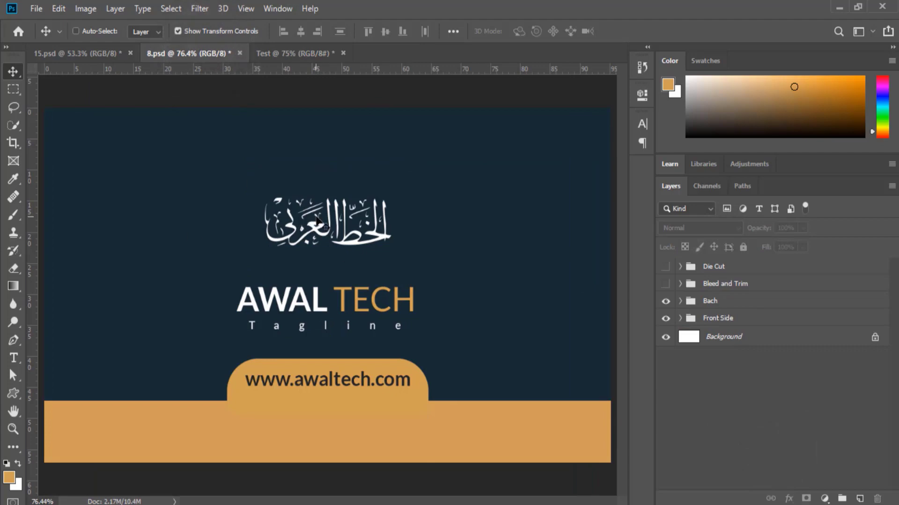
pyautogui.click(274, 54)
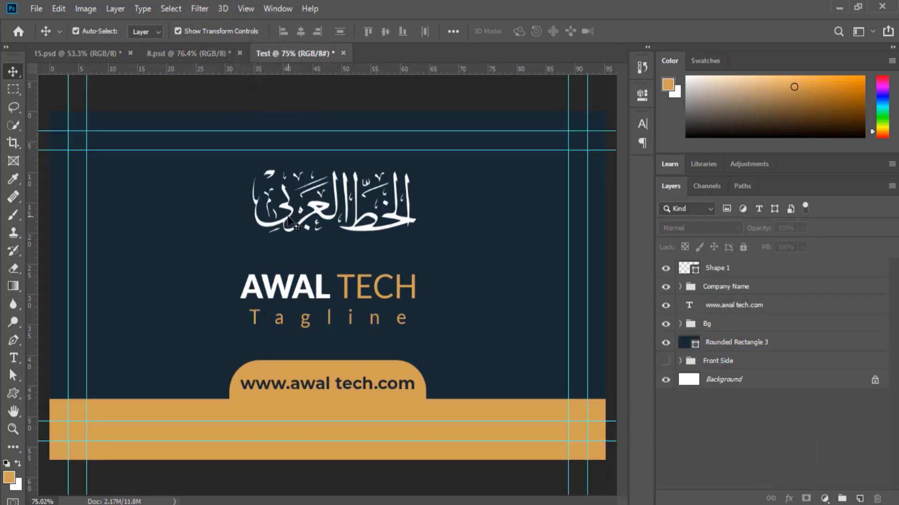
pyautogui.hotkey('ctrl', ';')
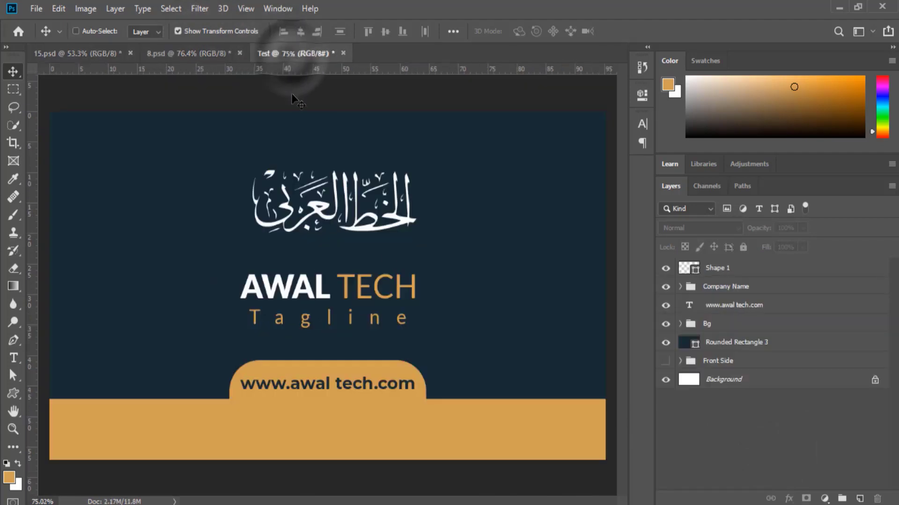
pyautogui.click(89, 54)
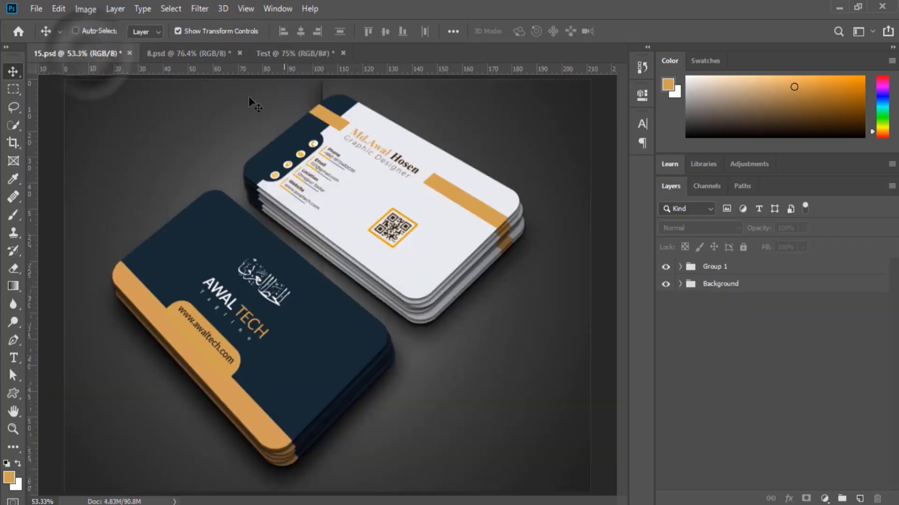
# - Open 6.psd from the My Icon folder and return to Photoshop
pyautogui.click(287, 60)
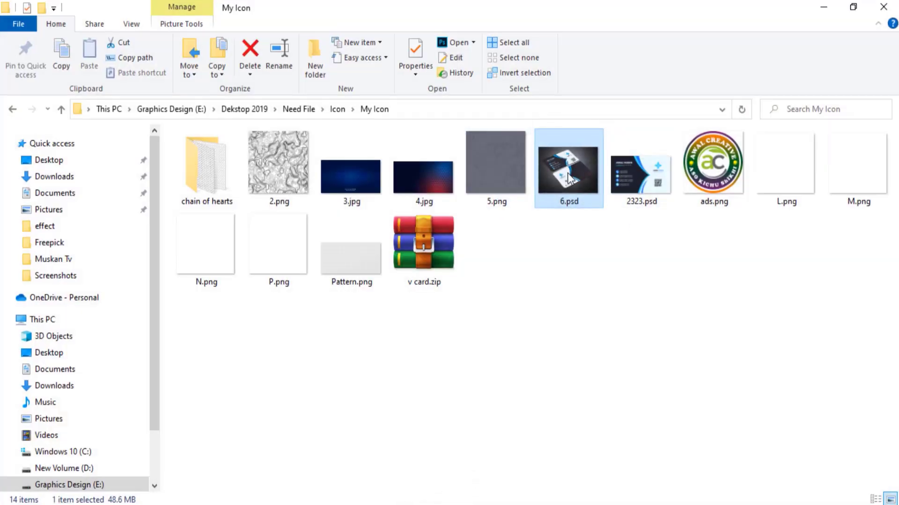
pyautogui.click(823, 7)
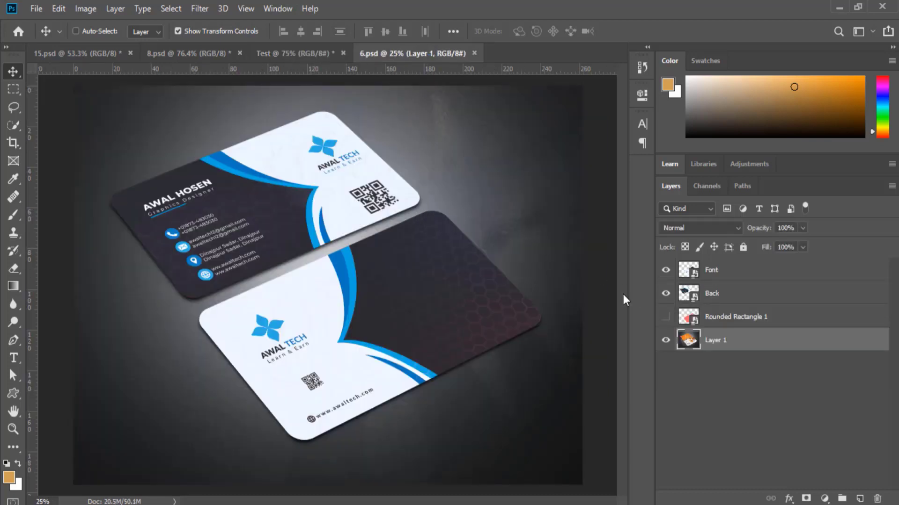
# - Open the 6.psd Font layer's card smart object, then step through tabs back to Test
pyautogui.click(728, 271)
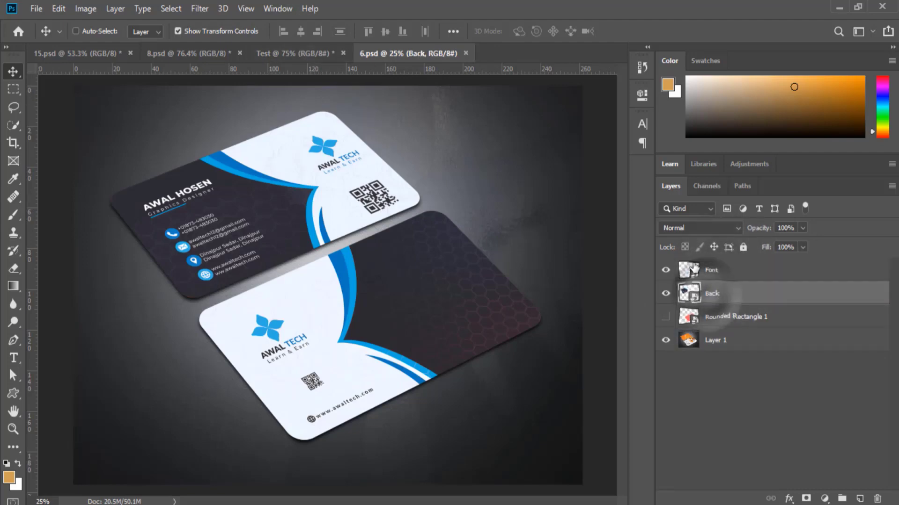
pyautogui.doubleClick(692, 270)
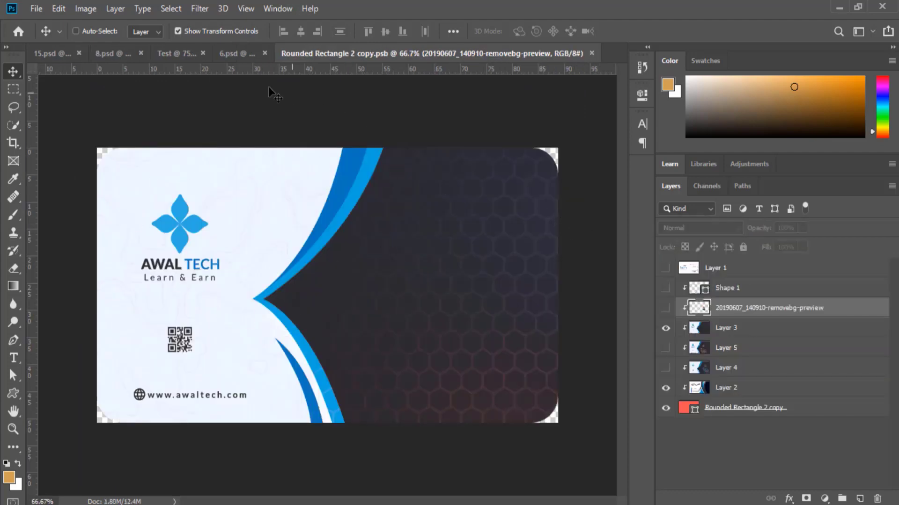
pyautogui.click(221, 54)
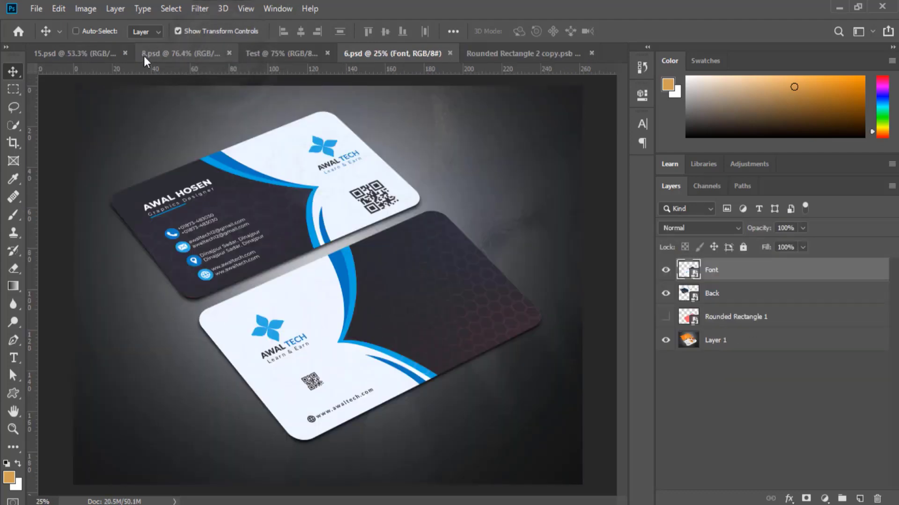
pyautogui.click(164, 53)
pyautogui.click(95, 56)
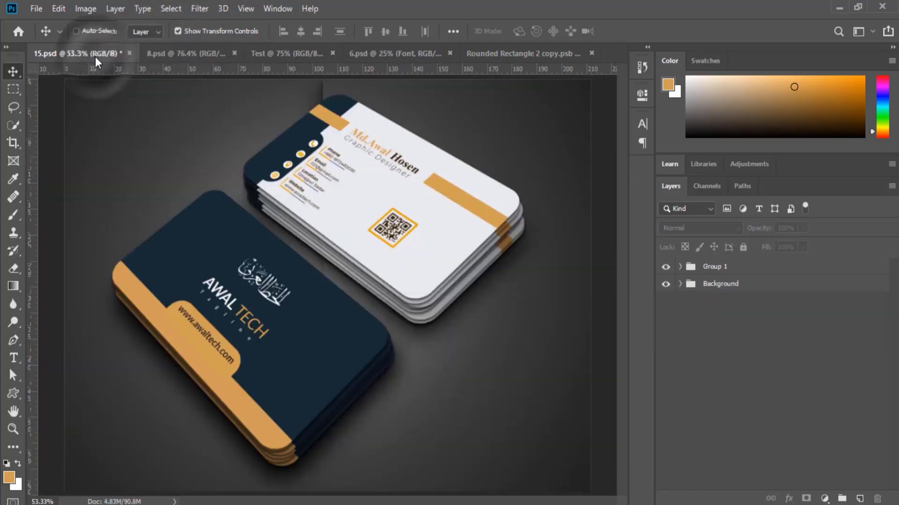
pyautogui.click(170, 54)
pyautogui.click(262, 55)
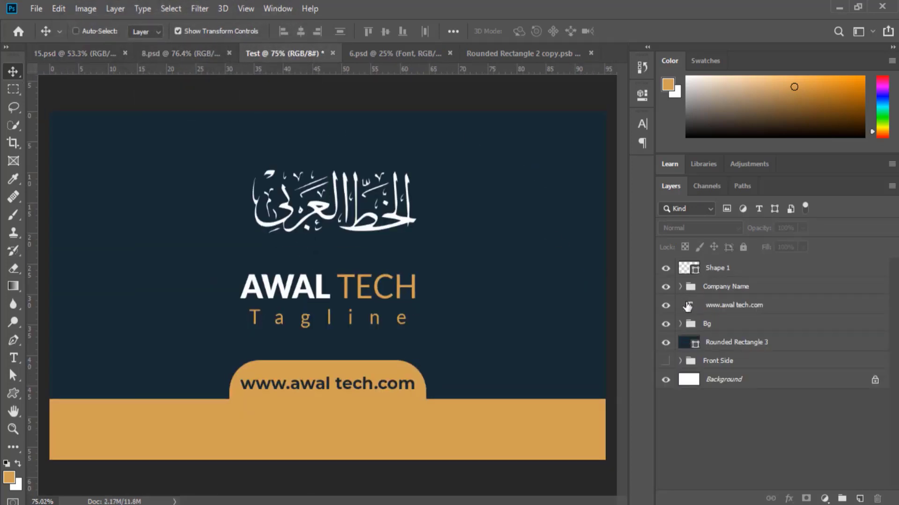
# - Group the layers from Shape 1 to Rounded Rectangle 3 into a group named 'Back'
pyautogui.click(731, 344)
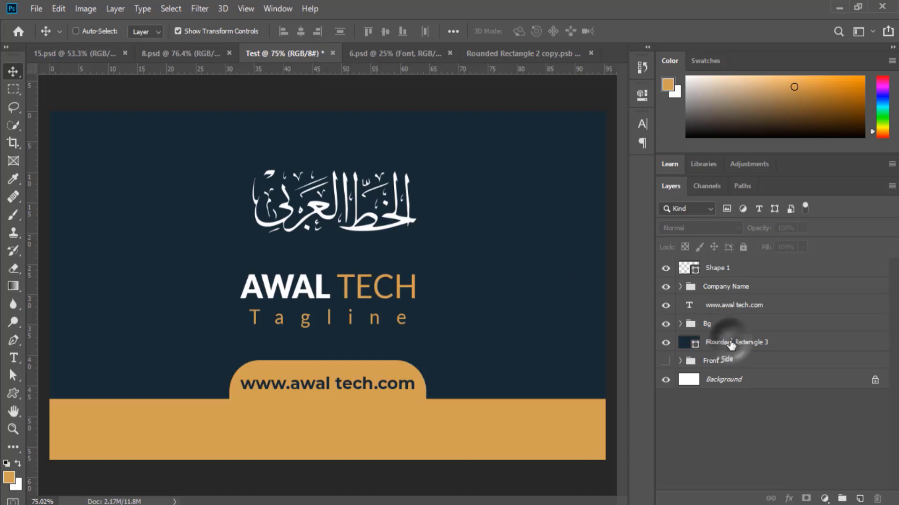
pyautogui.keyDown('shift'); pyautogui.click(720, 270); pyautogui.keyUp('shift')
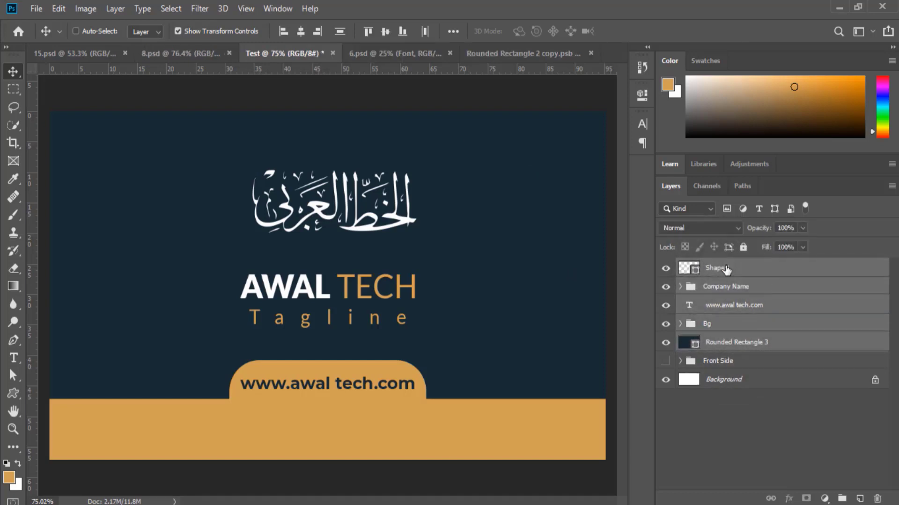
pyautogui.hotkey('ctrl', 'g')
pyautogui.doubleClick(716, 267)
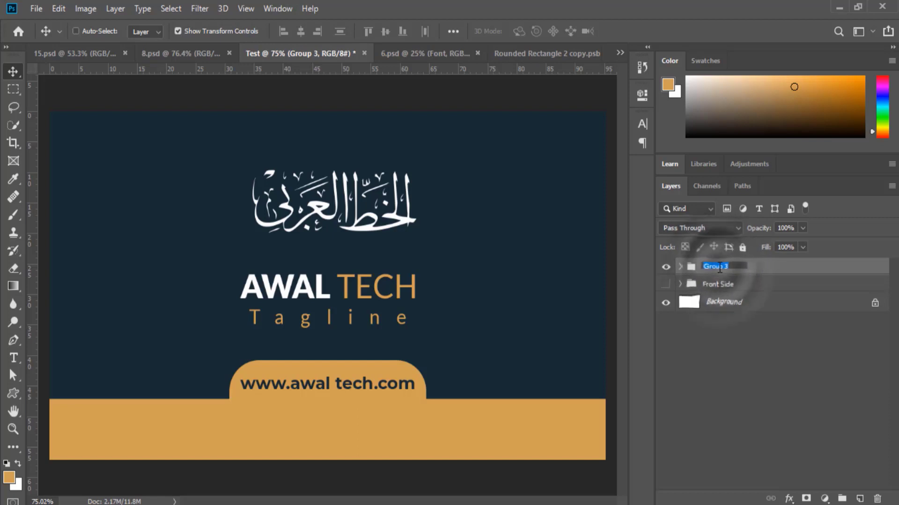
pyautogui.write('Back')
pyautogui.press('Return')
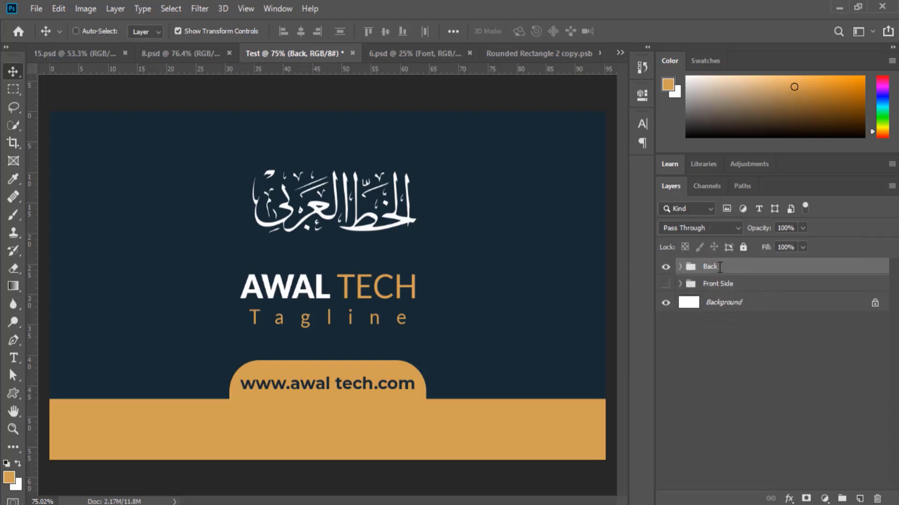
# - Hide the Back group and show the Front Side group, leaving no layers selected
pyautogui.click(666, 266)
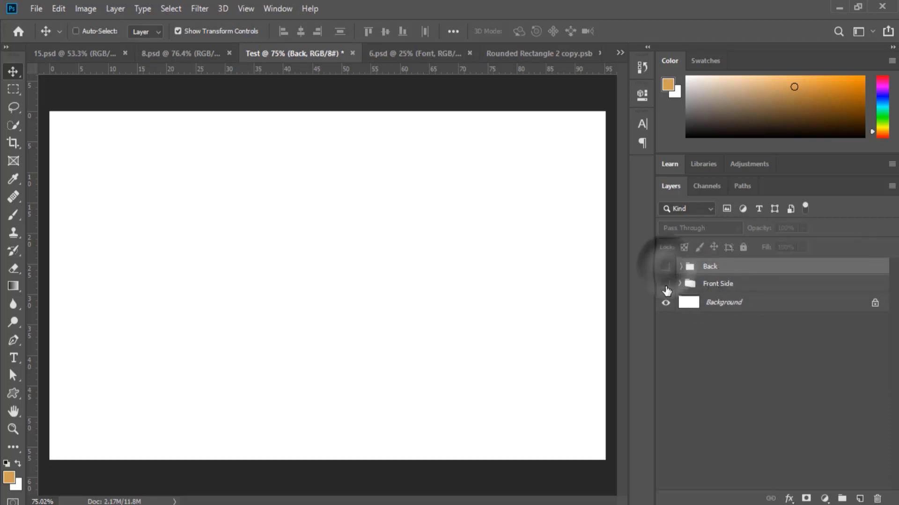
pyautogui.click(665, 284)
pyautogui.click(716, 283)
pyautogui.click(706, 381)
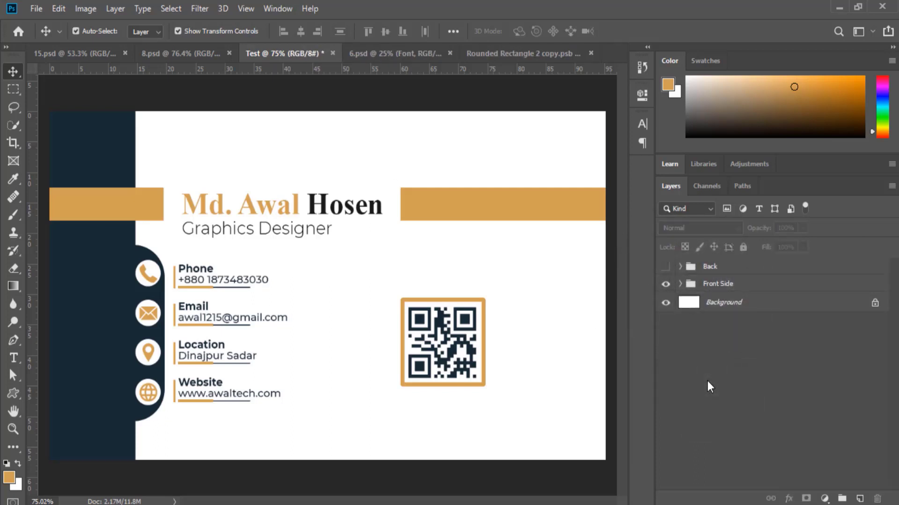
# - Stamp the white contact design into Rounded Rectangle 2 copy.psb, align and save it, then check 6.psd
pyautogui.hotkey('ctrl', 'shift', 'alt', 'e')
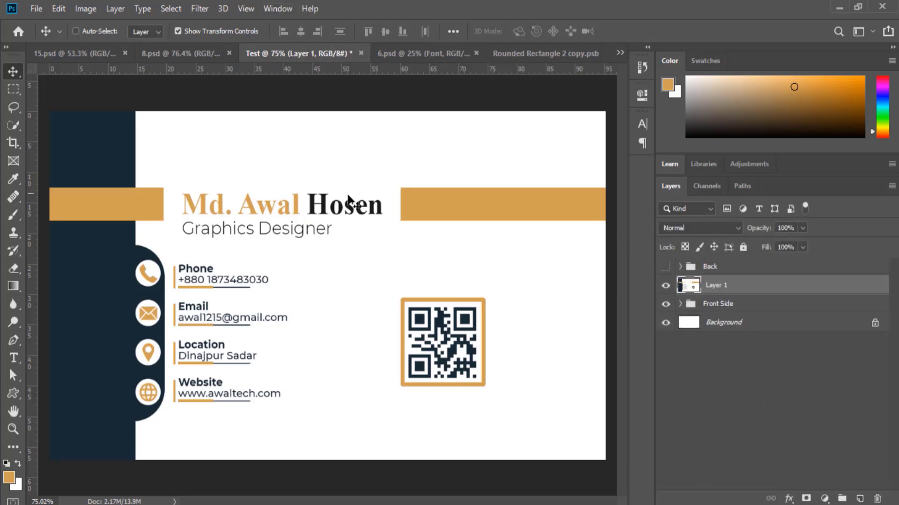
pyautogui.moveTo(361, 325)
pyautogui.mouseDown()
pyautogui.moveTo(510, 57)
pyautogui.moveTo(419, 283)
pyautogui.mouseUp()
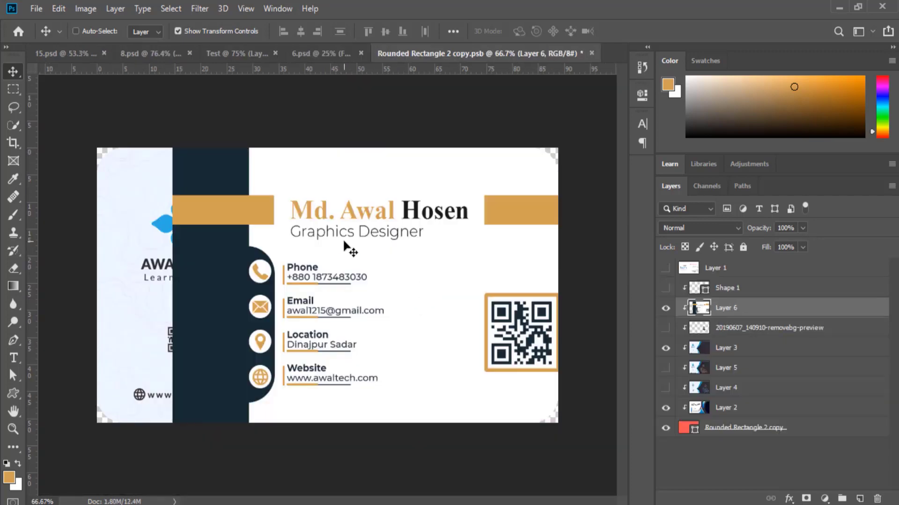
pyautogui.click(300, 30)
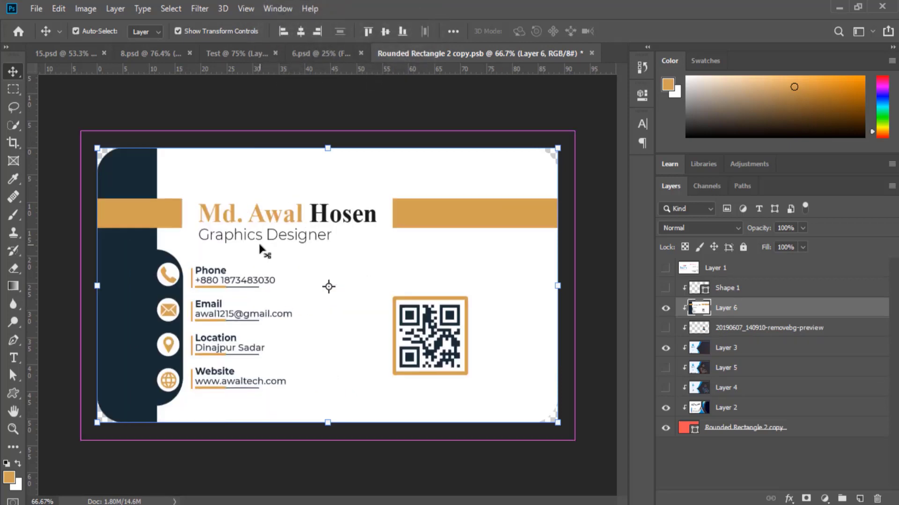
pyautogui.hotkey('ctrl', 's')
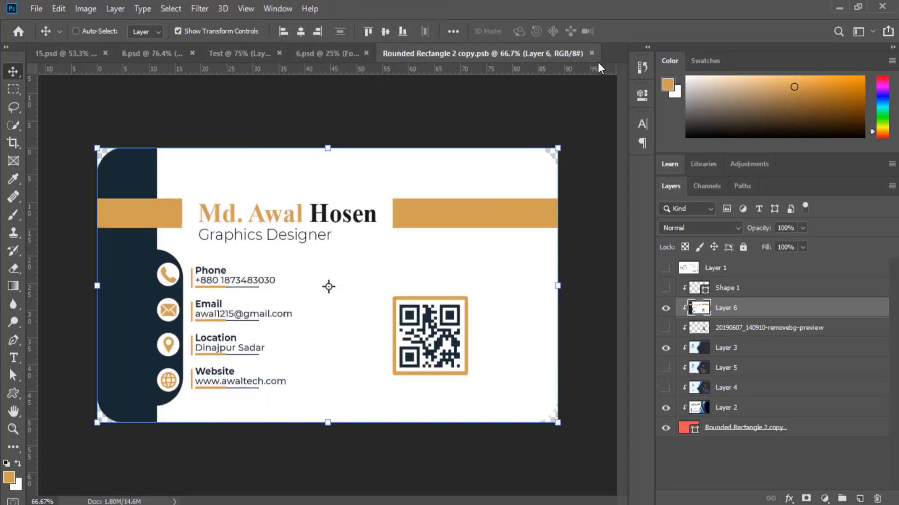
pyautogui.click(591, 54)
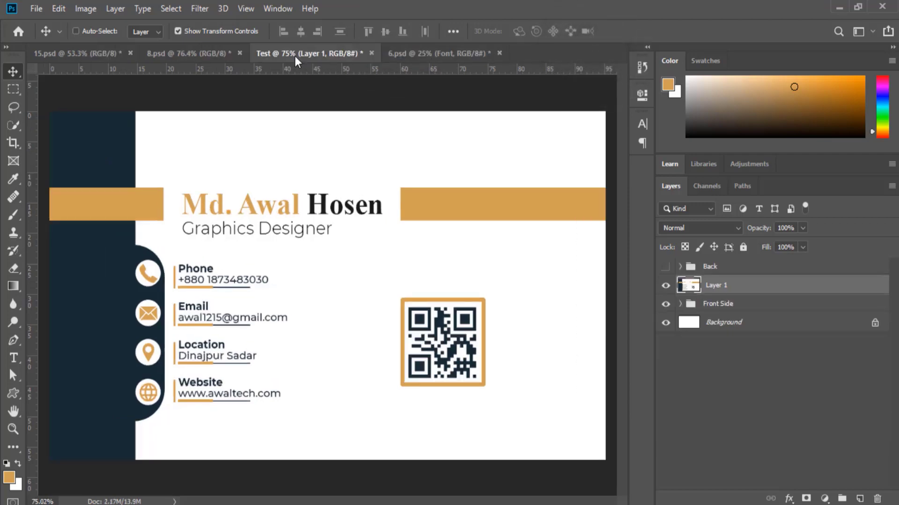
pyautogui.click(437, 53)
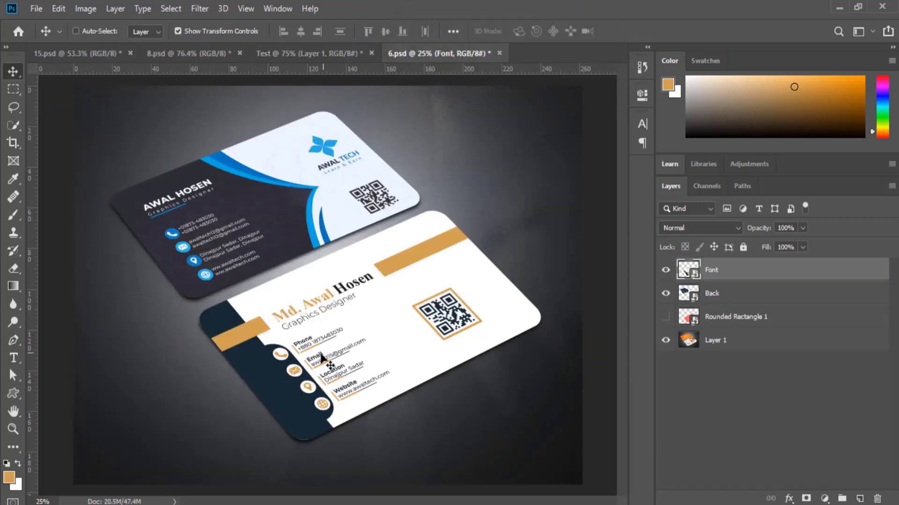
pyautogui.click(291, 55)
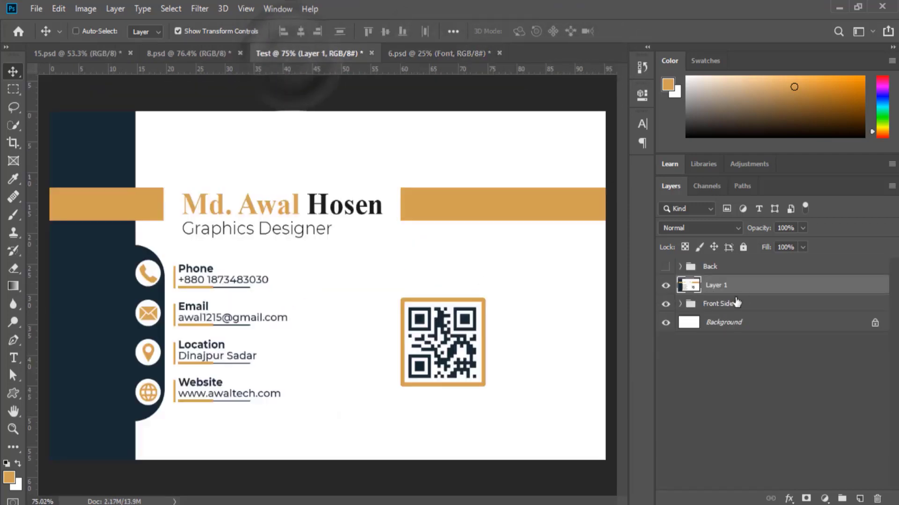
# - Delete the merged front layer, stamp the visible navy Back design, and open 6.psd's Back smart object
pyautogui.moveTo(751, 290); pyautogui.dragTo(876, 499)
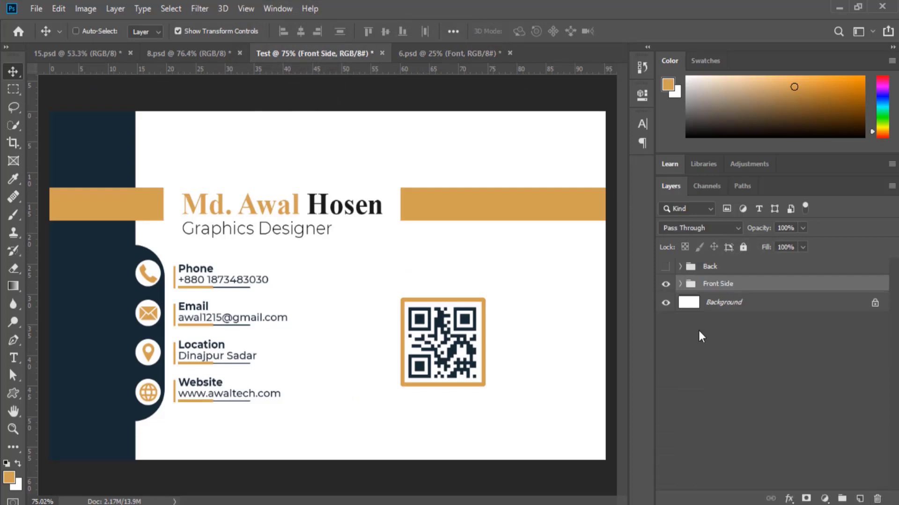
pyautogui.click(665, 266)
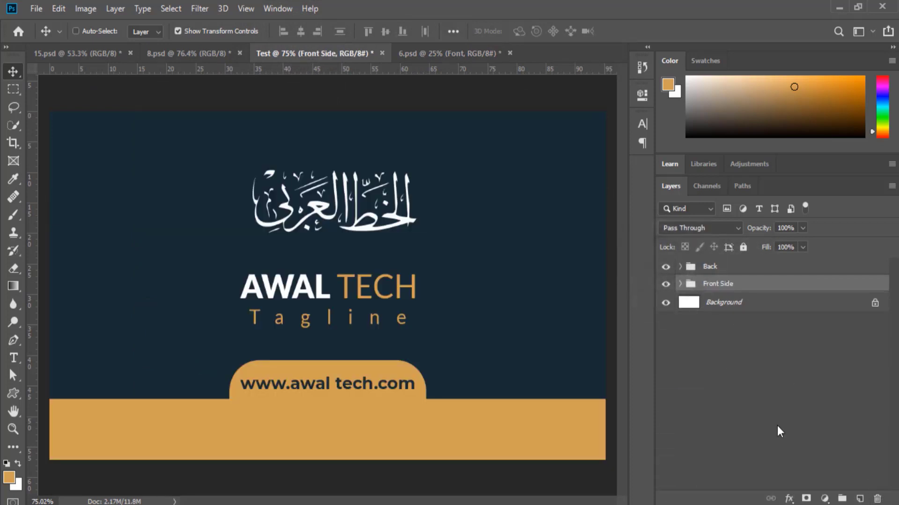
pyautogui.hotkey('ctrl', 'shift', 'alt', 'e')
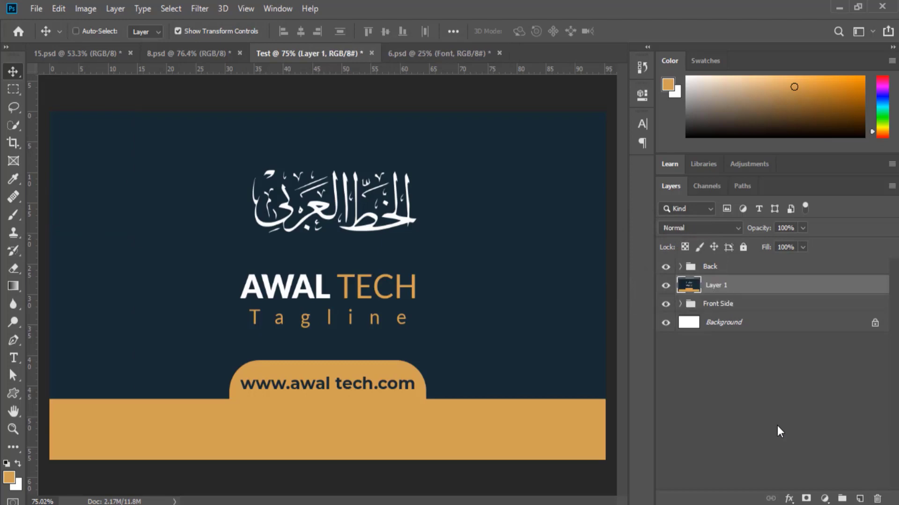
pyautogui.click(400, 50)
pyautogui.click(689, 293)
pyautogui.doubleClick(689, 293)
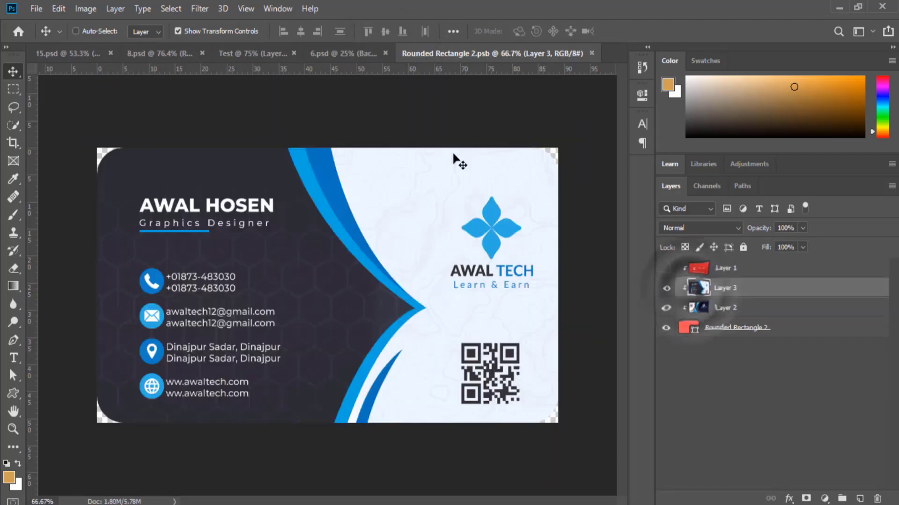
# - Place the merged navy design in the Back smart object, centred both ways, then save and close
pyautogui.click(234, 54)
pyautogui.moveTo(414, 272); pyautogui.dragTo(411, 250)
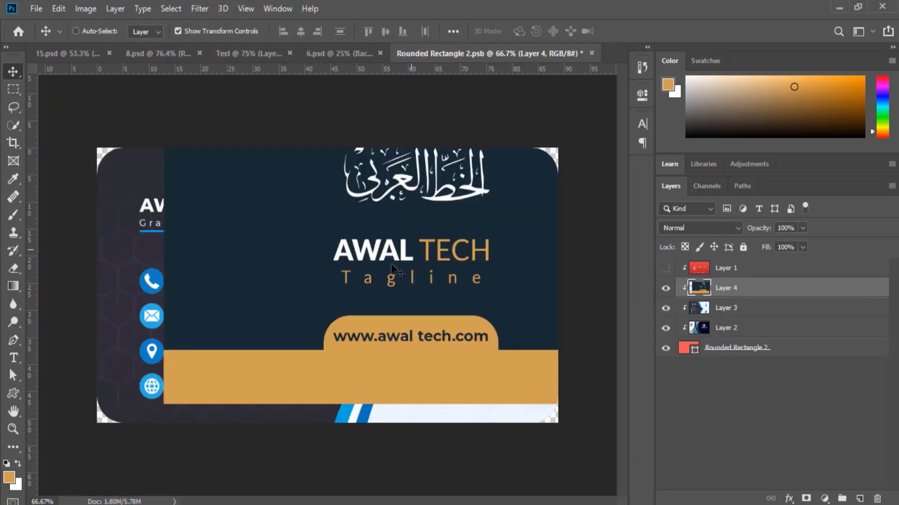
pyautogui.click(301, 31)
pyautogui.click(386, 31)
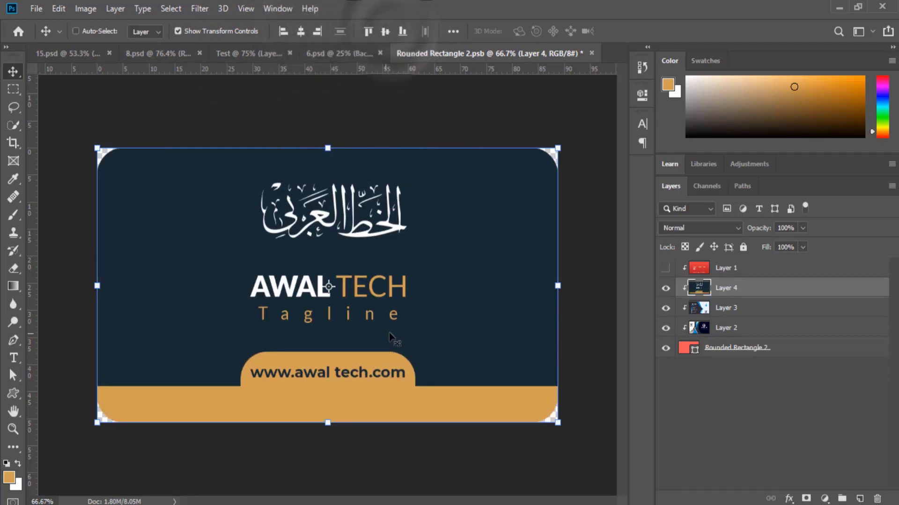
pyautogui.hotkey('ctrl', 's')
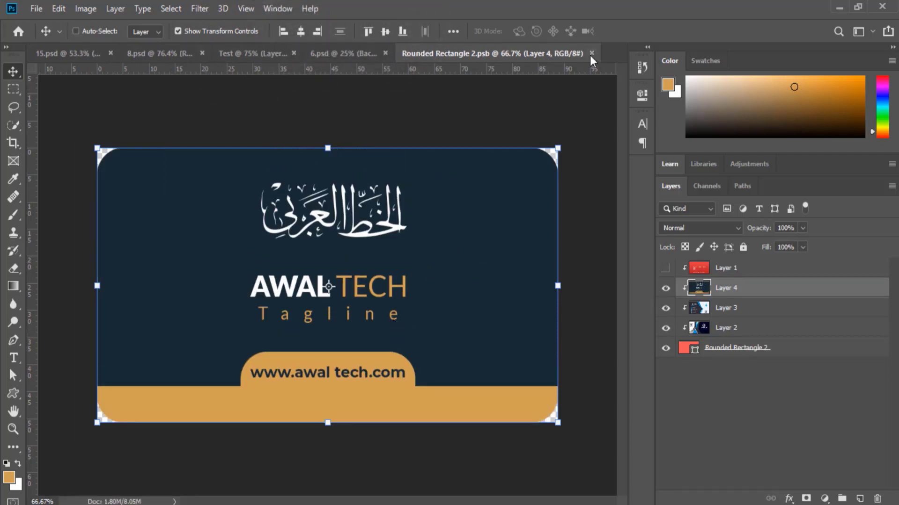
pyautogui.click(591, 52)
pyautogui.click(417, 59)
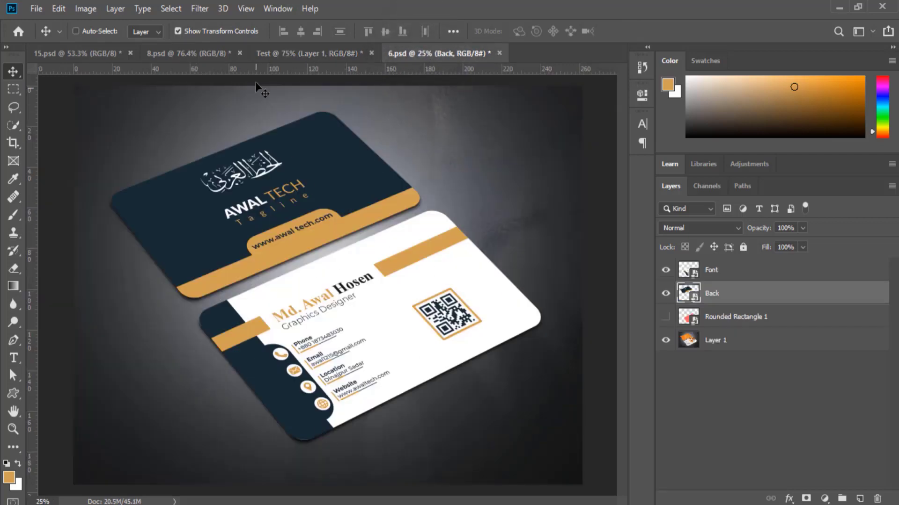
pyautogui.click(299, 52)
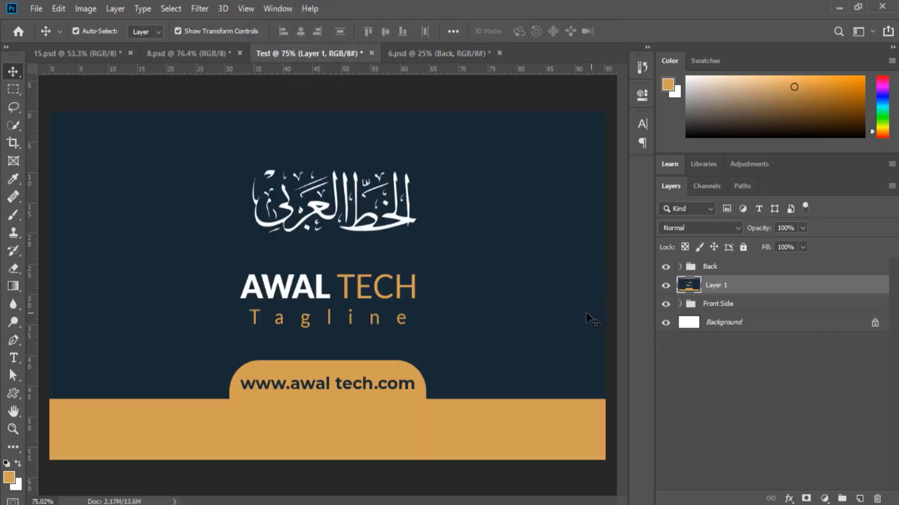